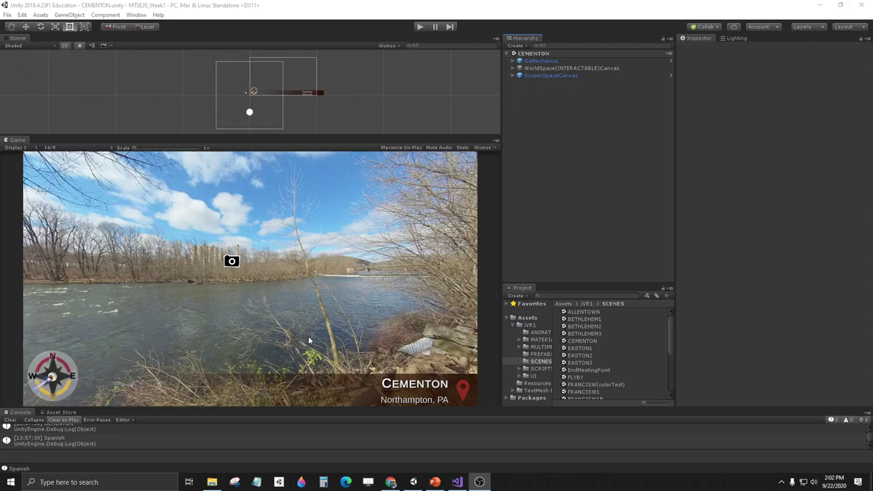
Widen the view panels and look around the river 360° panoramas toward the Canal Park trail.
mouse_move(502, 143)
mouse_down()
mouse_move(624, 146)
mouse_move(487, 146)
mouse_move(494, 146)
mouse_up()
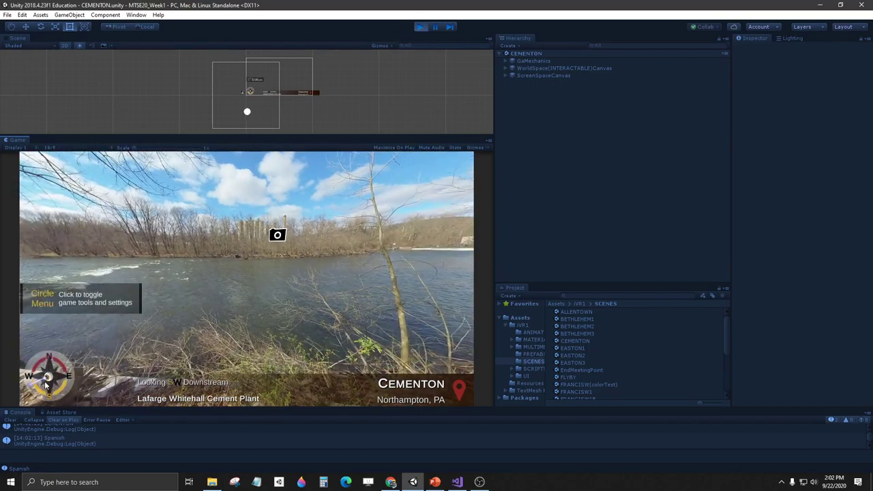
drag(72, 373, 14, 393)
drag(107, 341, 218, 317)
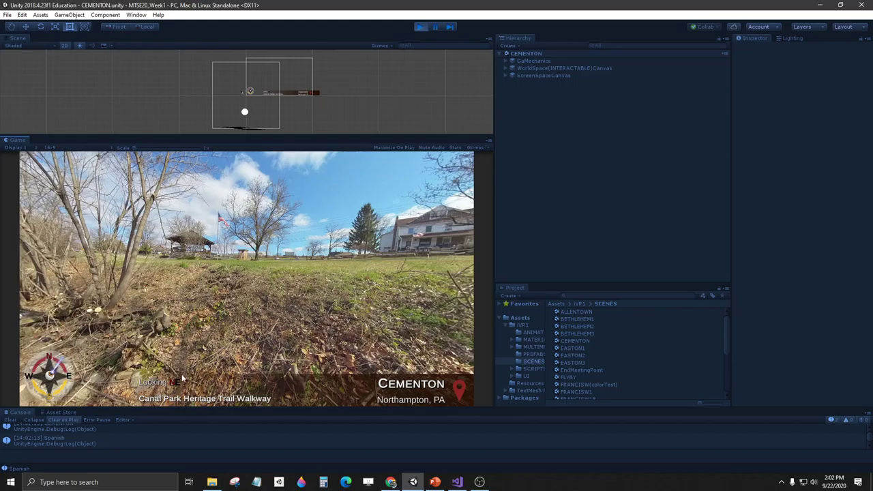
click(212, 401)
drag(193, 323, 320, 305)
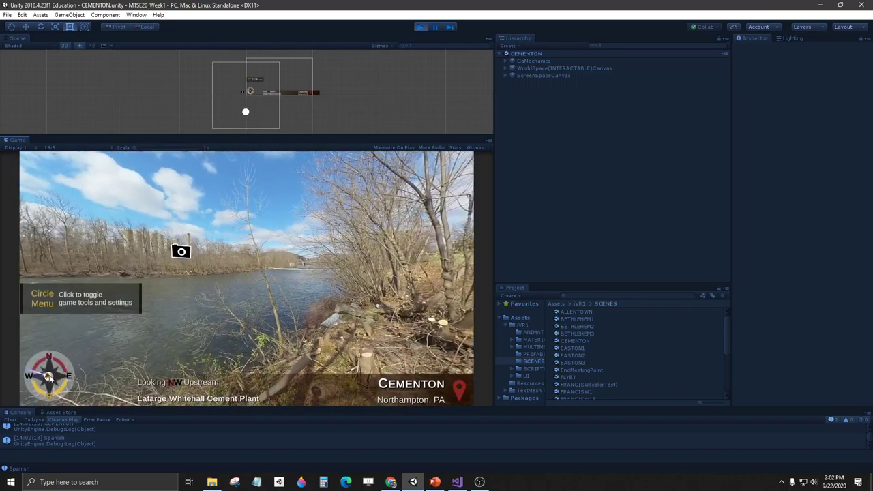
From the game's circle tool menu, open and close the settings, conversation log and Your Progress panels.
click(51, 376)
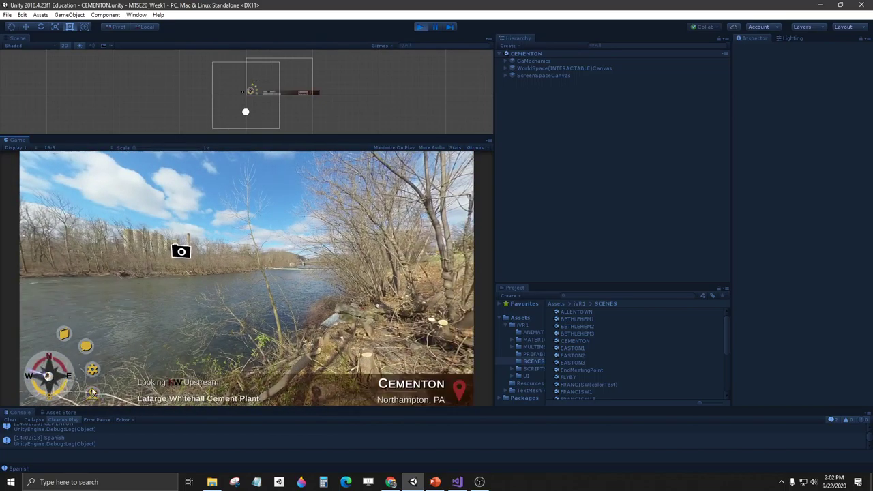
click(93, 370)
click(93, 370)
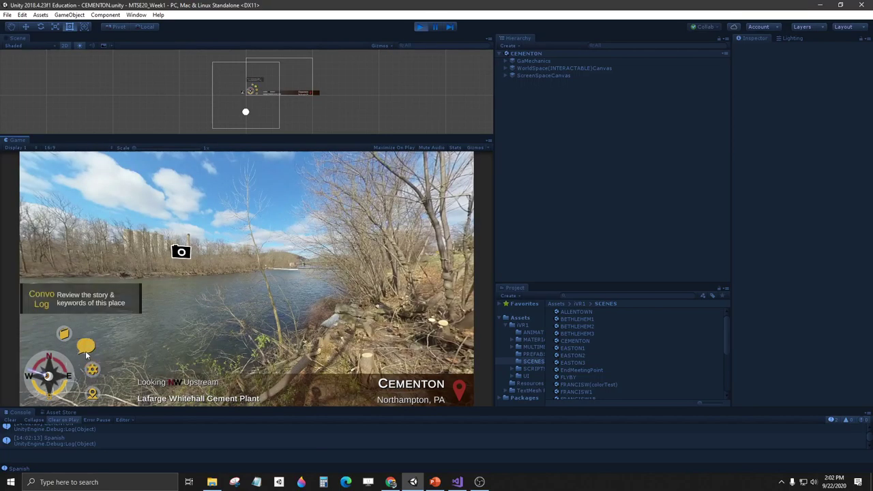
click(86, 350)
click(86, 352)
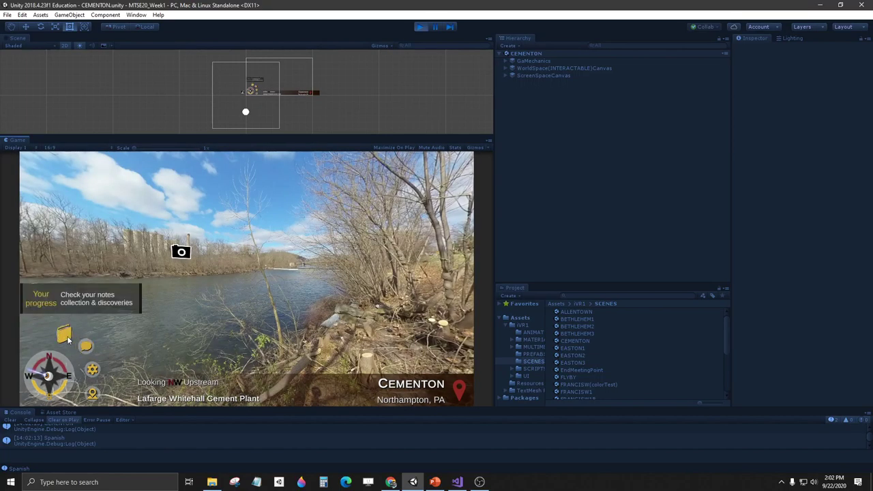
click(65, 336)
click(65, 335)
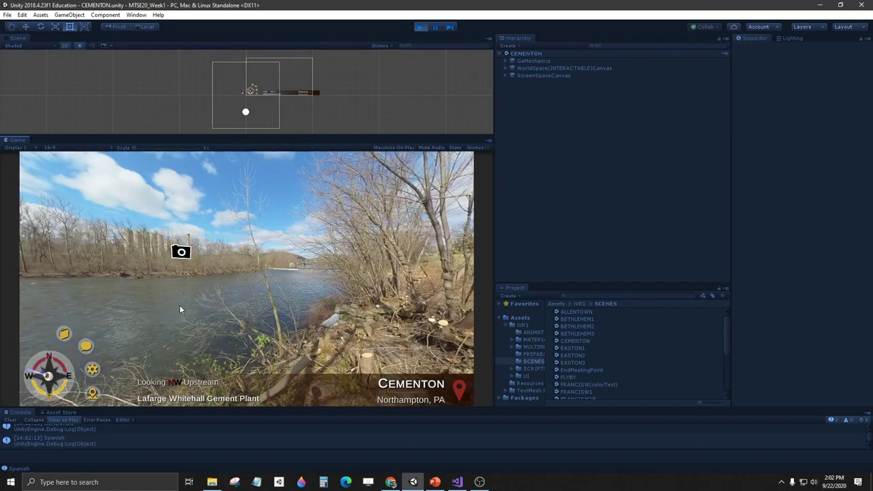
click(48, 375)
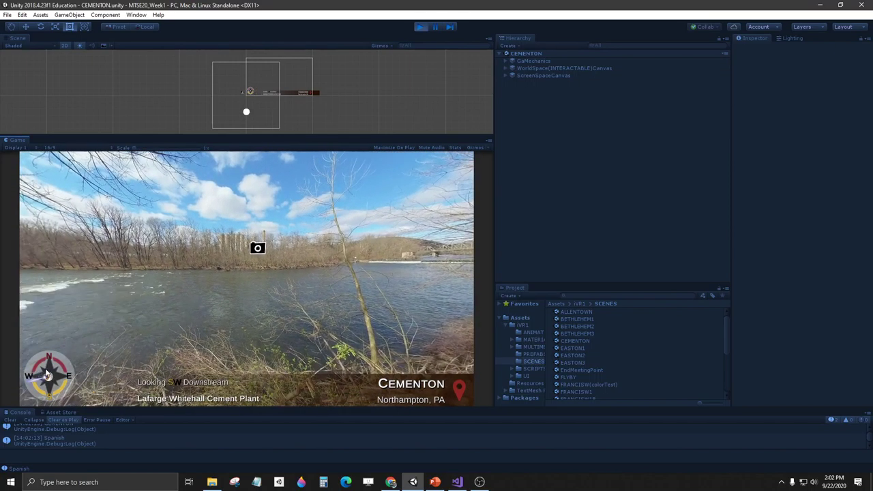
Turn the panorama upstream, to the photos hotspot, then back toward the cement plant.
drag(247, 302, 363, 300)
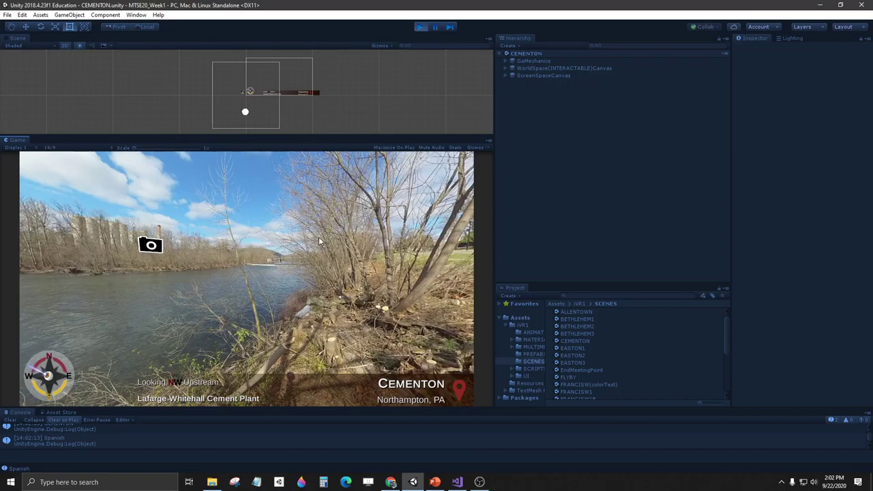
drag(296, 258, 218, 259)
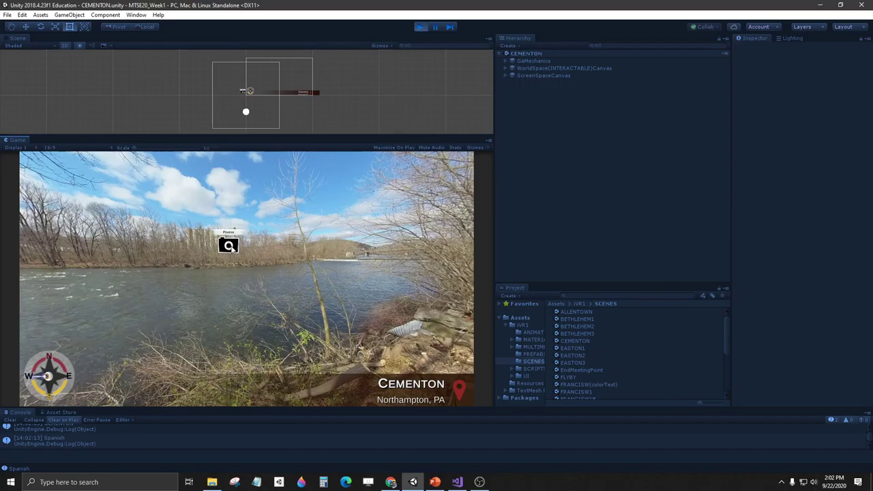
drag(266, 222, 334, 225)
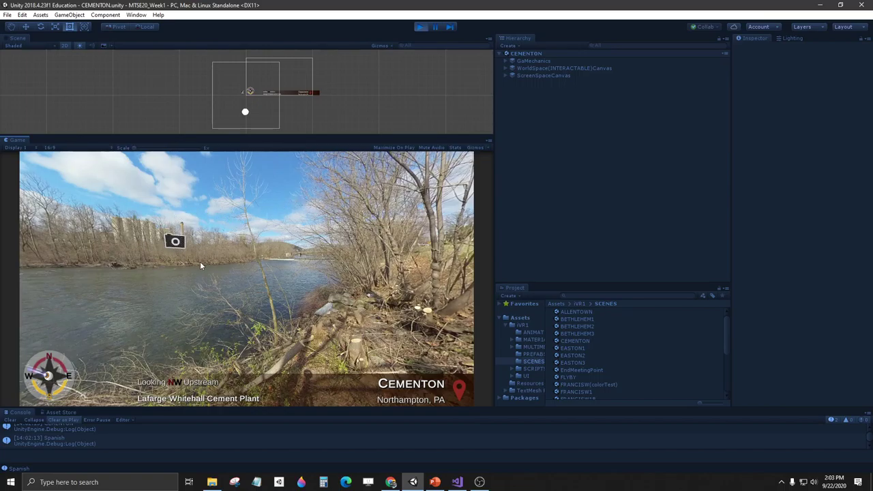
Stop the game and activate TopView(Var)Cementon(AUG6) under ScreenSpaceCanvas so the aerial map shows.
click(420, 30)
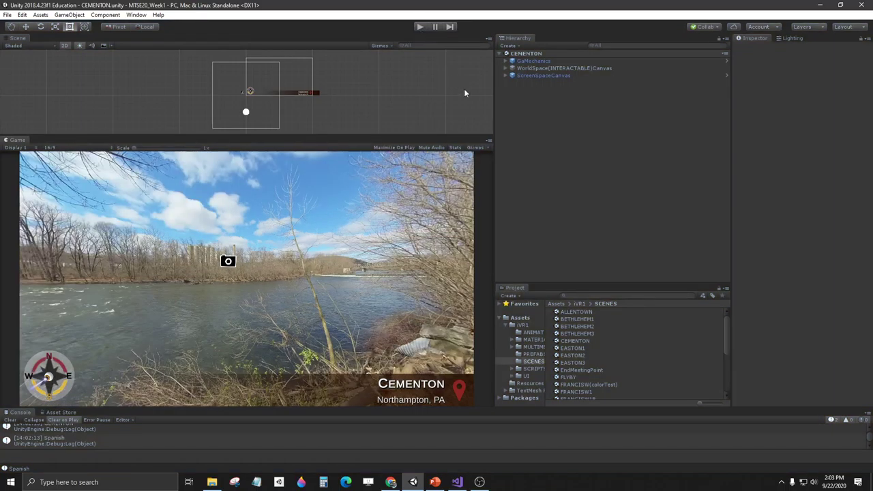
drag(494, 99, 506, 120)
drag(731, 92, 665, 91)
click(518, 76)
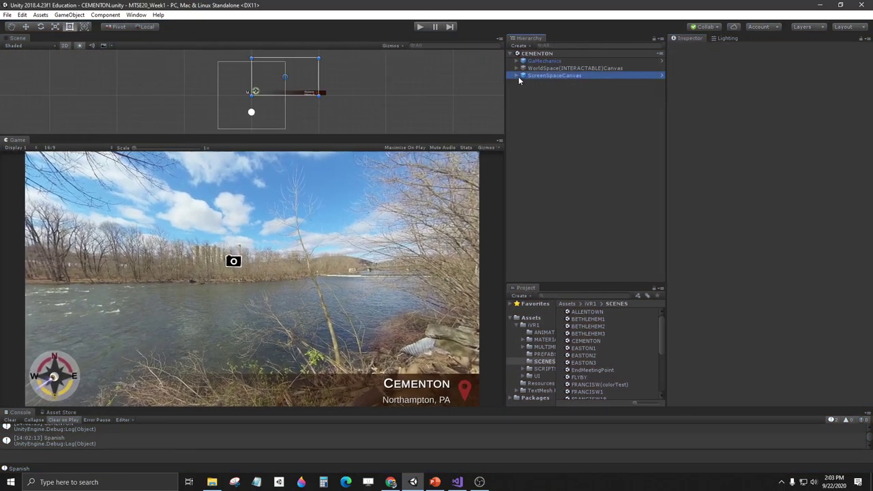
click(517, 76)
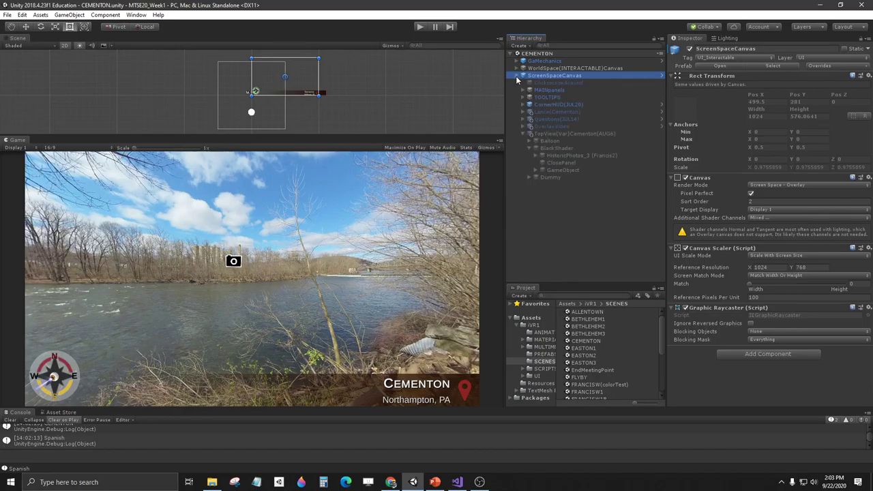
click(524, 134)
click(572, 135)
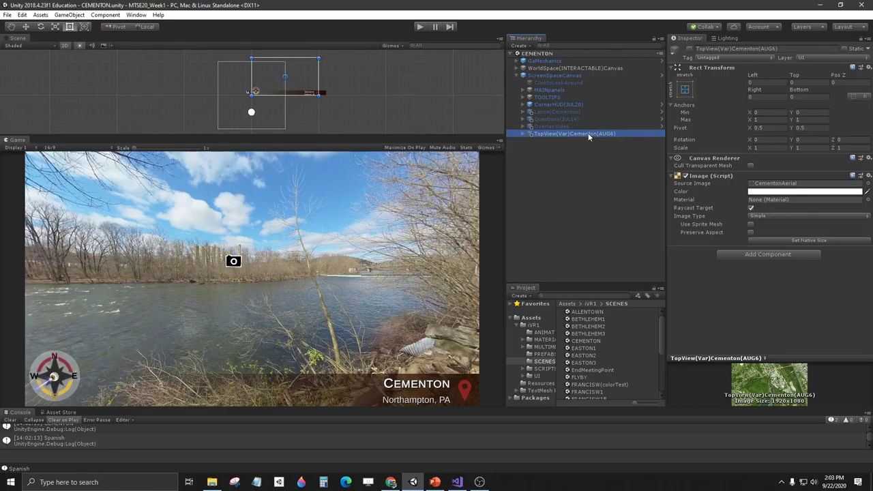
click(689, 50)
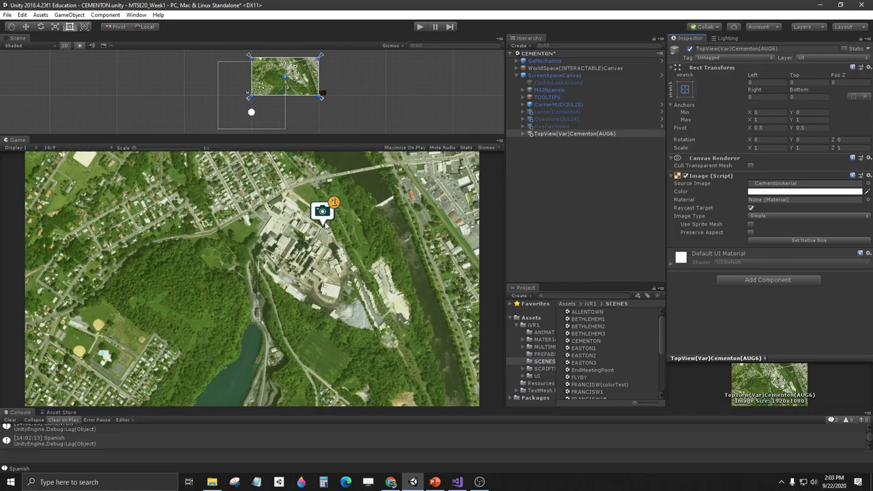
Run the game, open the camera marker's photo popup, flip between Caption 1 and 2, then close it.
click(419, 28)
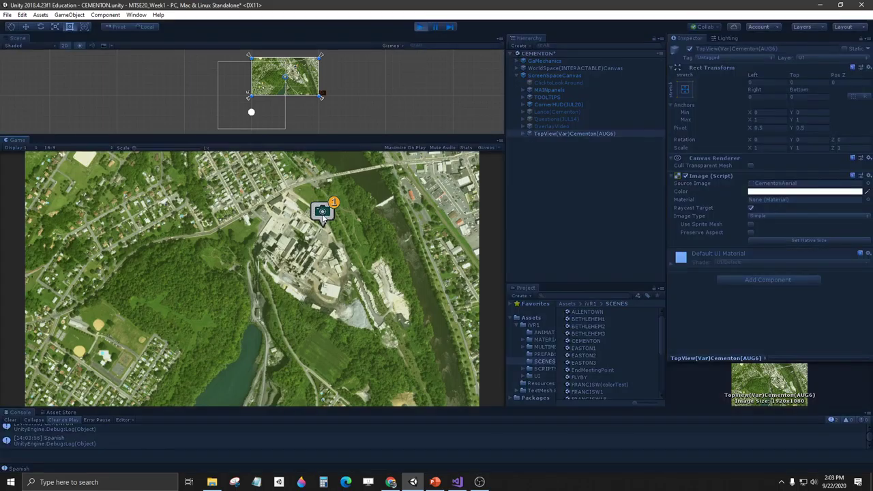
click(322, 210)
click(461, 361)
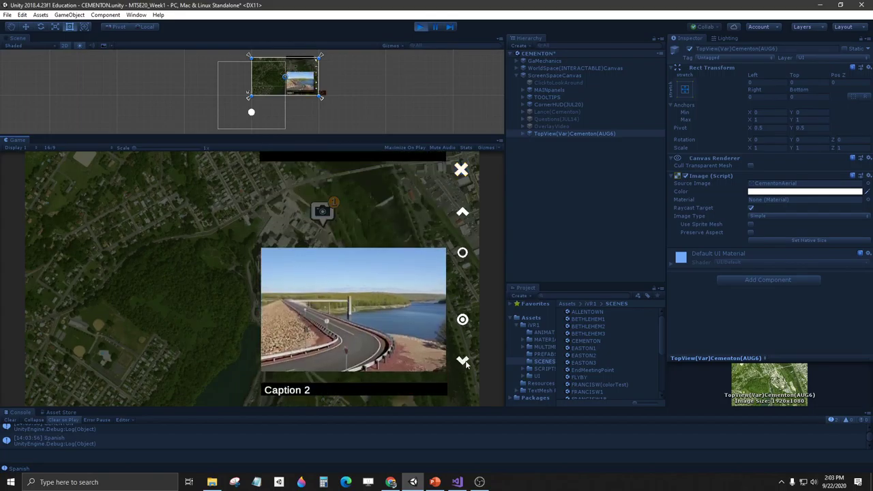
click(463, 212)
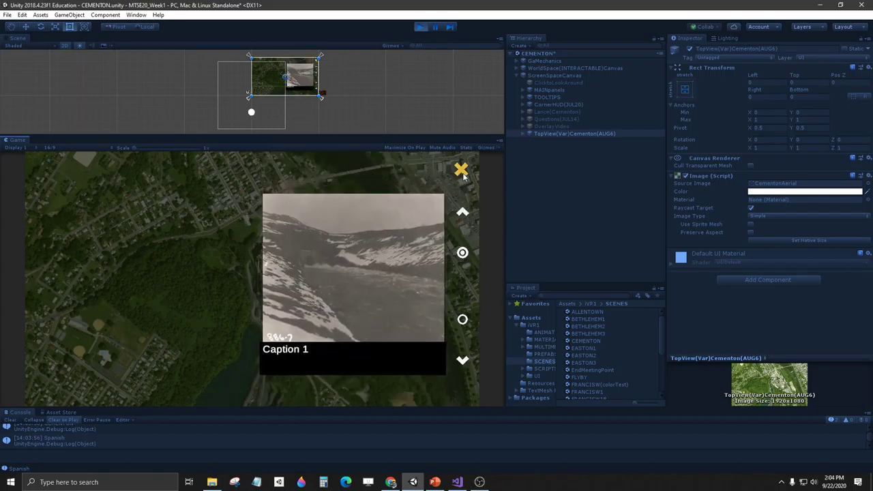
click(462, 171)
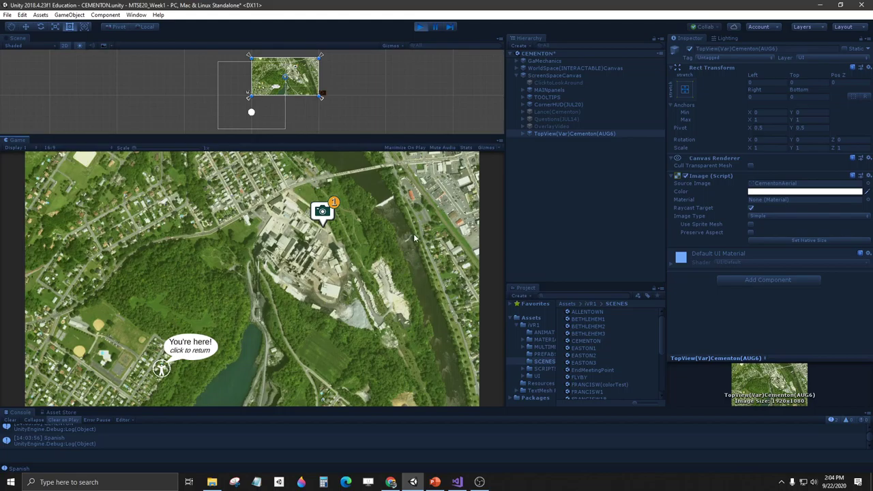
click(529, 134)
Select Dummy and drag the 'You're here!' marker to the aerial map's upper right by the river.
click(547, 178)
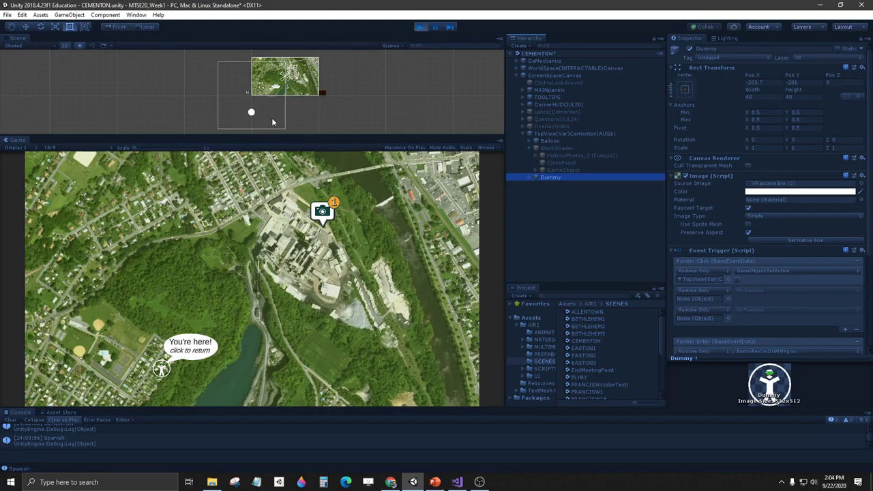
scroll(286, 81, up, 2)
drag(314, 135, 306, 239)
scroll(280, 167, up, 5)
scroll(288, 163, up, 5)
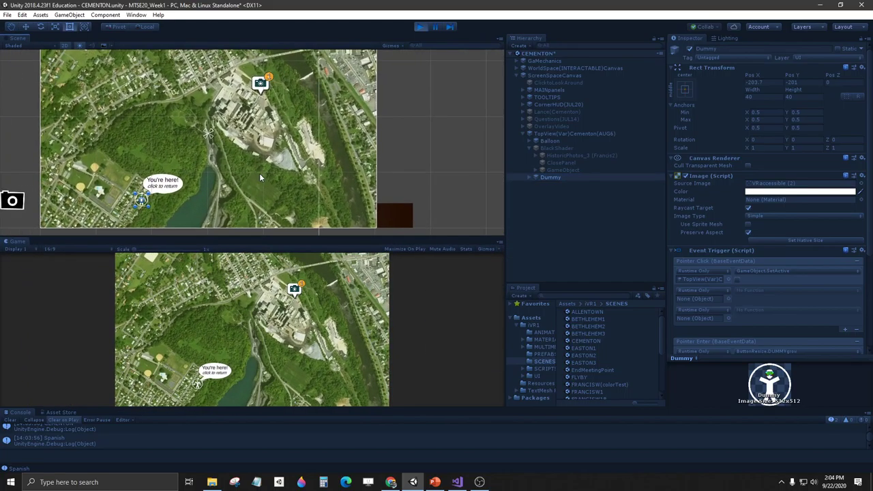
middle_drag(271, 166, 311, 149)
scroll(311, 149, down, 2)
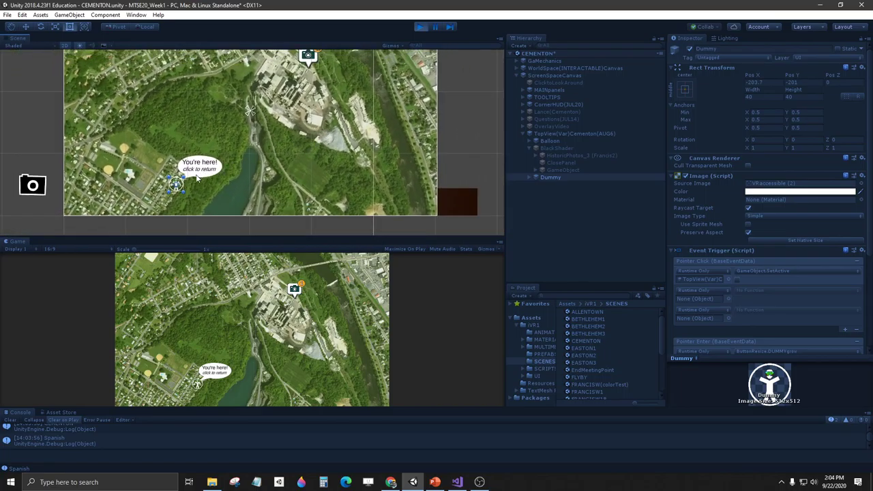
drag(180, 185, 394, 77)
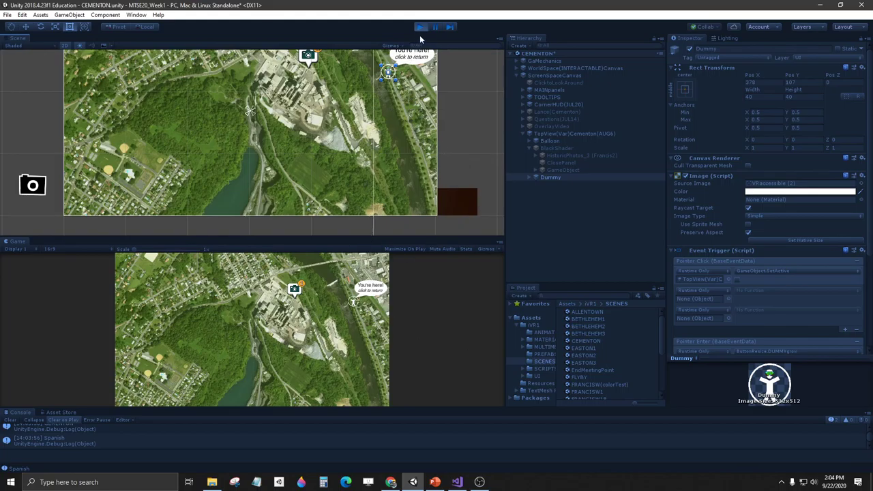
Copy the marker's Rect Transform component values.
middle_drag(407, 138, 406, 177)
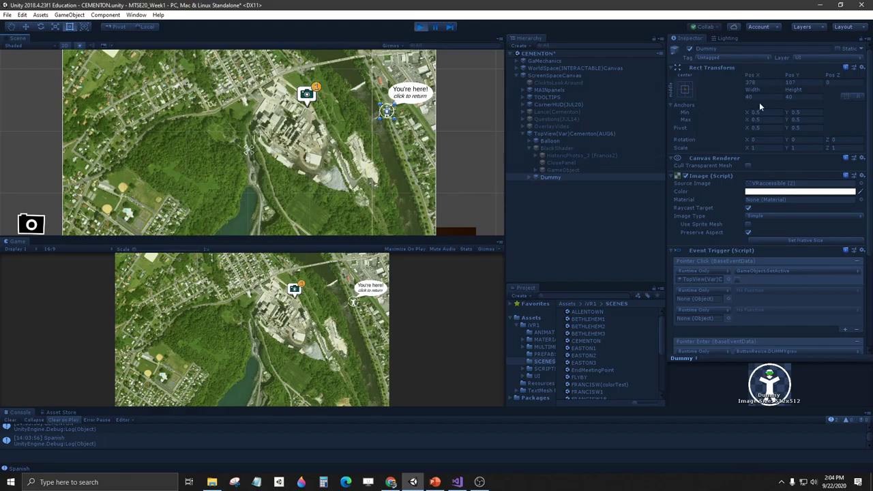
click(863, 69)
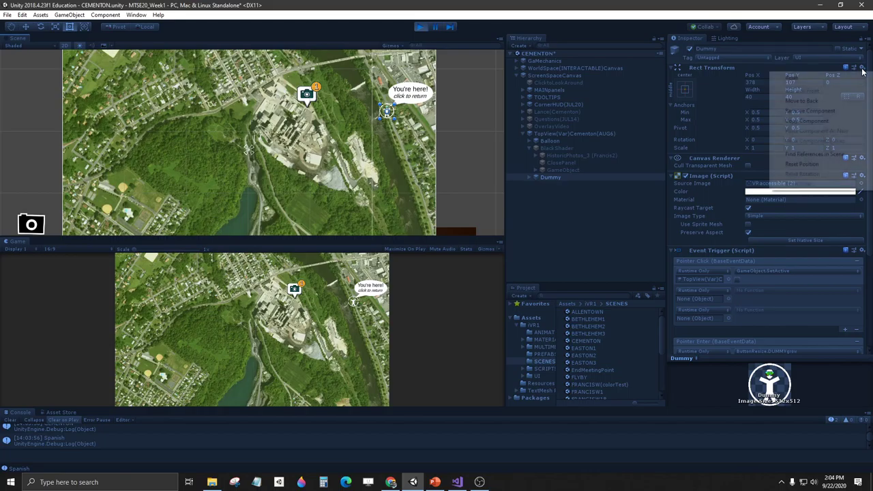
click(806, 121)
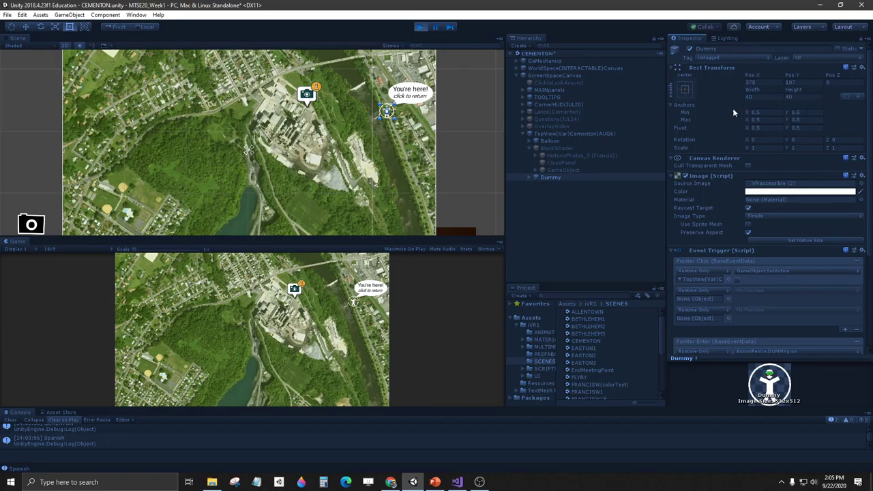
Stop Play, paste the copied Rect Transform values onto Dummy (378, 107, 40×40), then deactivate it.
click(419, 28)
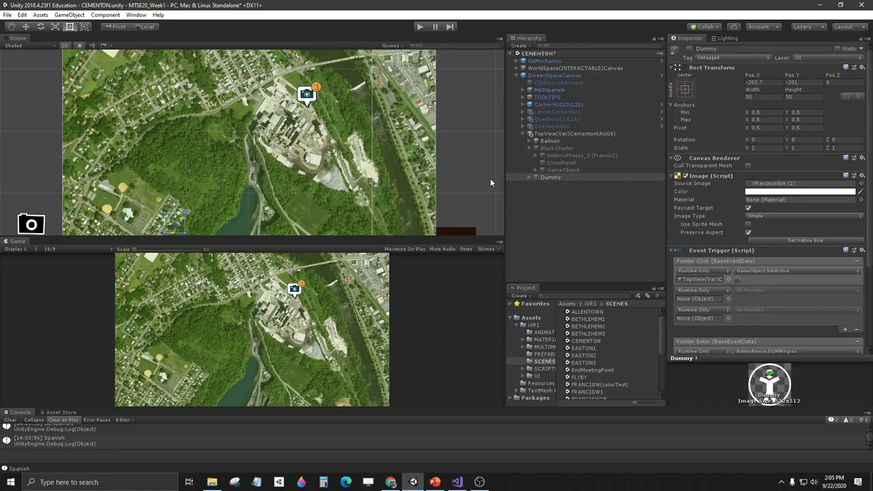
click(690, 49)
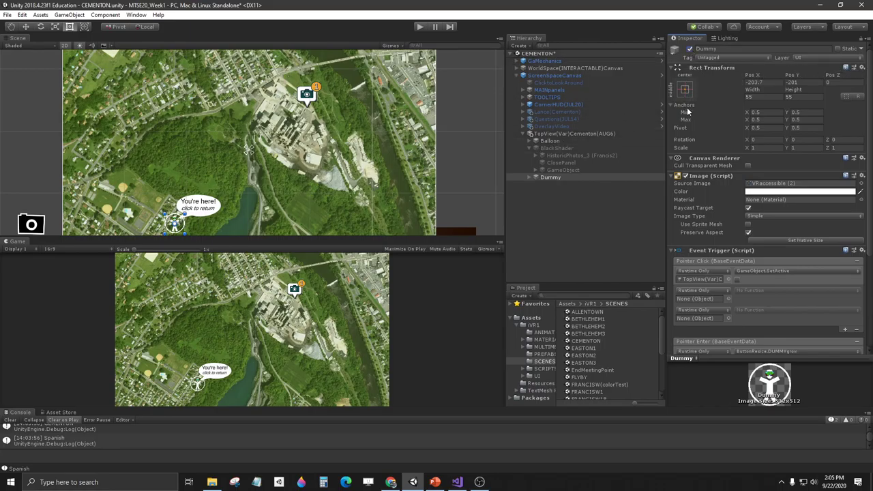
click(863, 69)
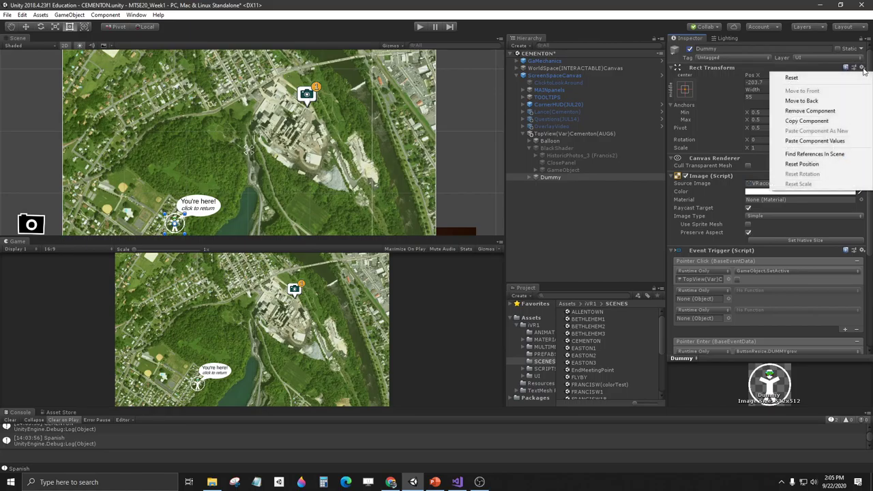
click(848, 141)
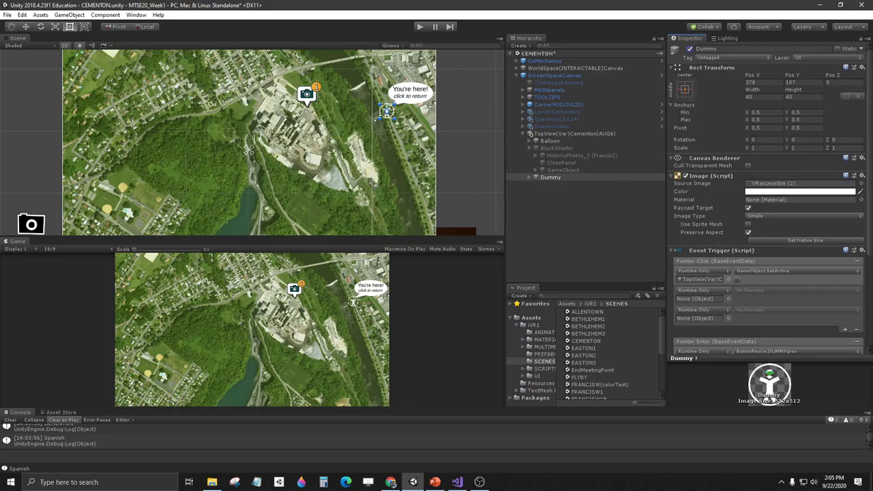
click(689, 50)
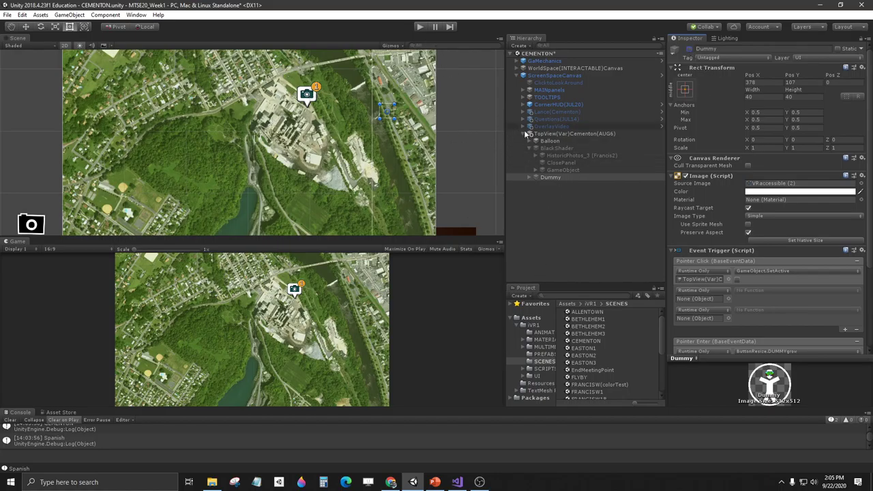
Enable the Cementon BlackShader and delete its HistoricPhotos_3, ClosePanel and GameObject children.
click(560, 145)
click(690, 50)
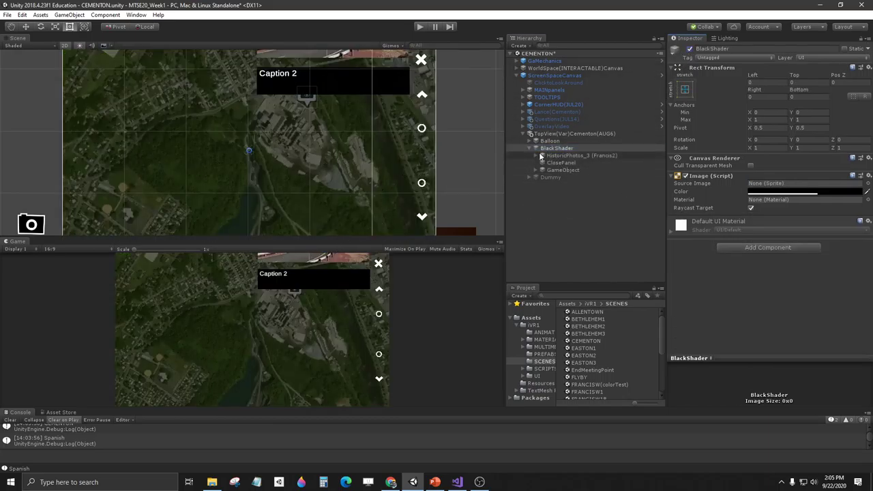
click(563, 157)
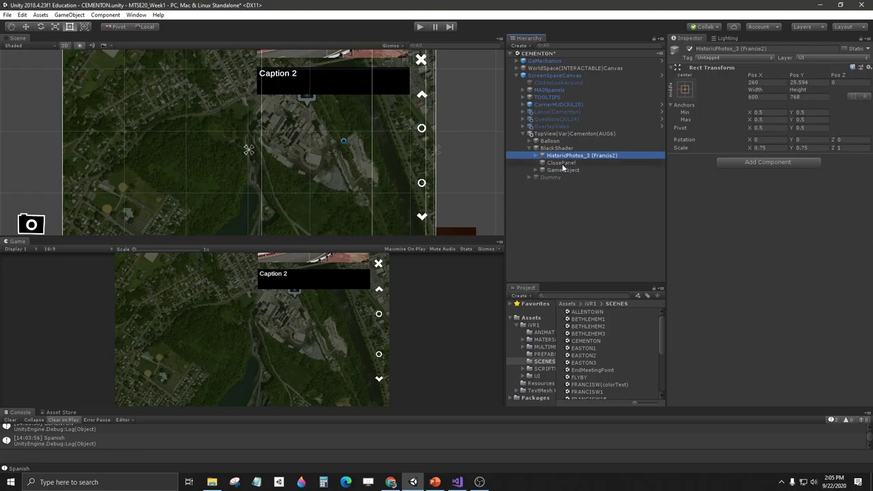
click(563, 163)
click(563, 169)
click(565, 157)
shift+click(567, 169)
key(Delete)
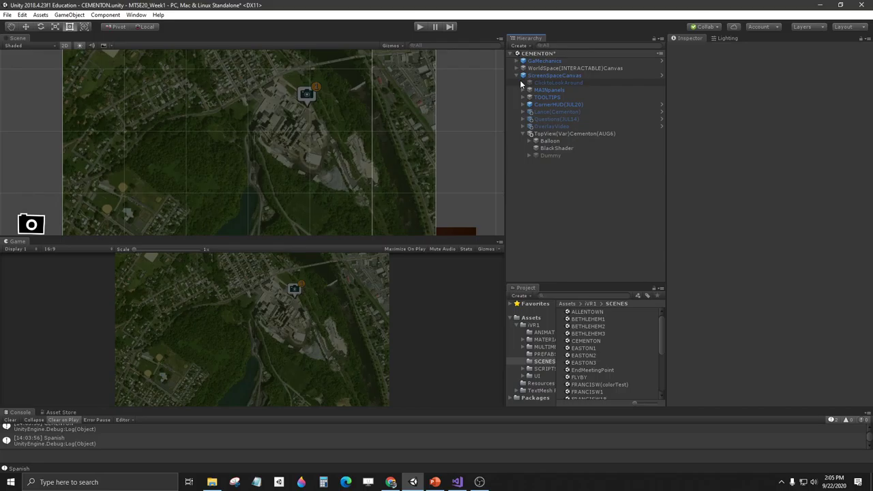
Enlarge the Project panel and folder tree, then bring up the THOMASIRON scene's context menu.
drag(544, 285, 556, 238)
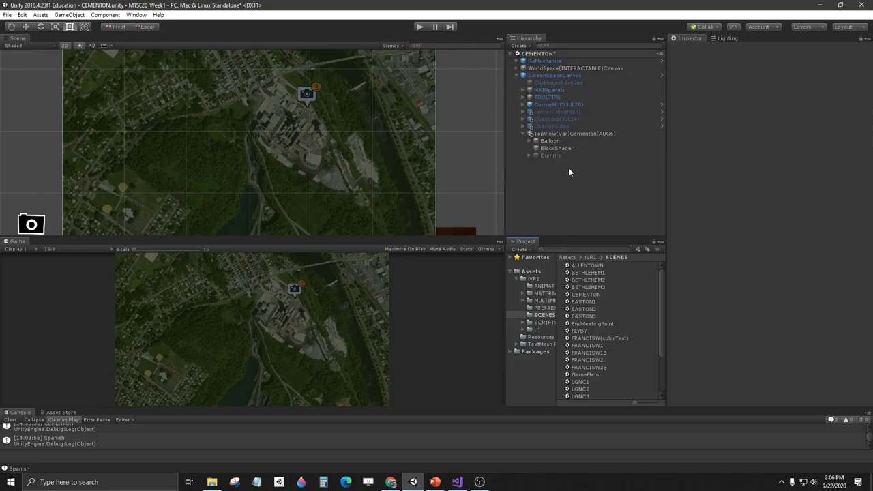
drag(556, 328, 566, 328)
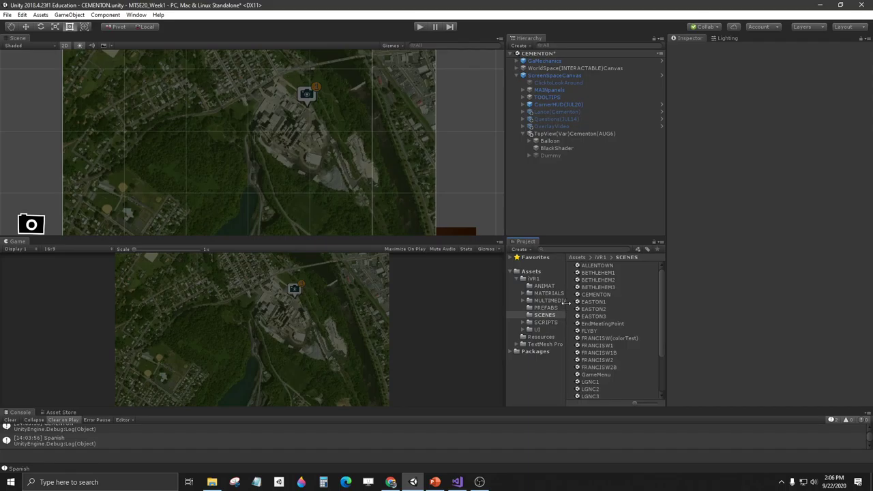
scroll(600, 358, down, 3)
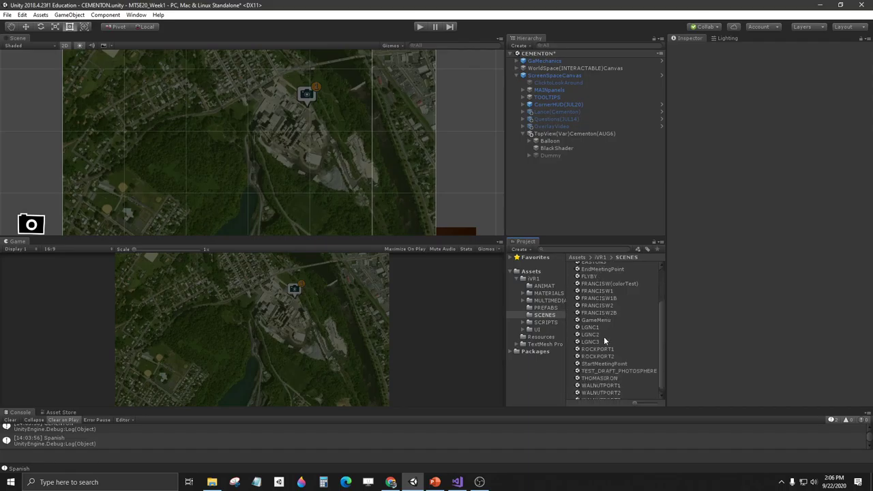
click(597, 375)
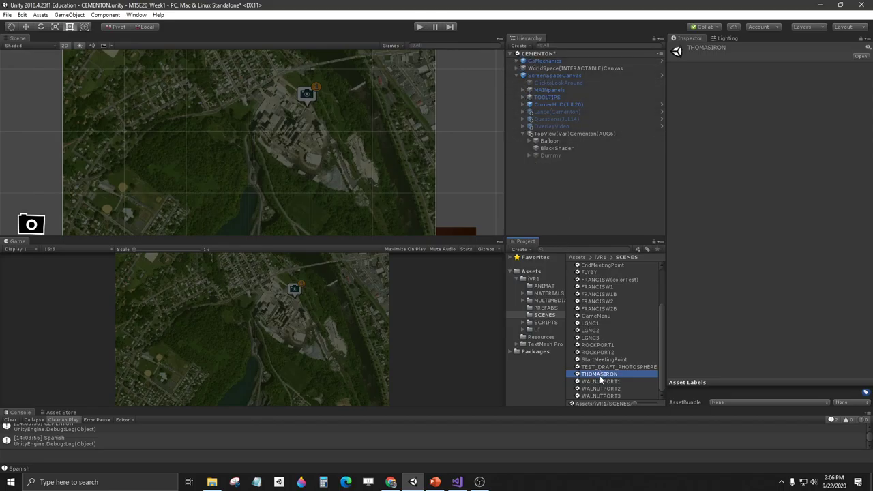
right_click(600, 378)
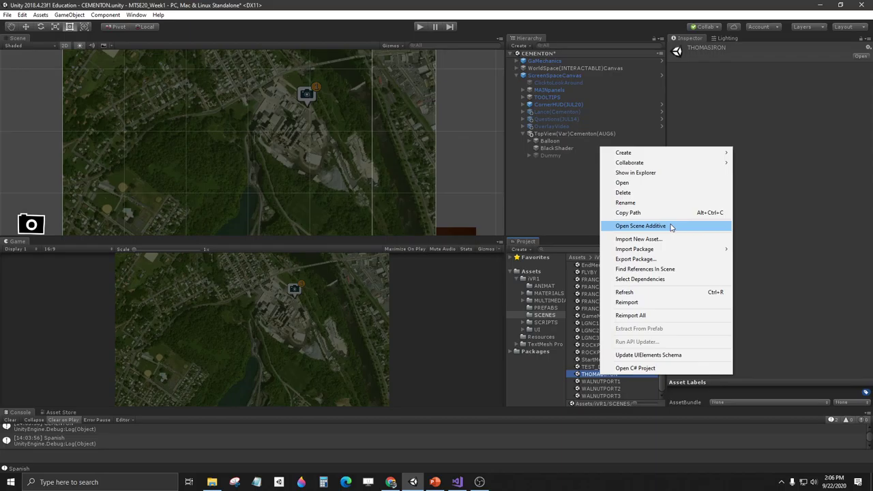
Open THOMASIRON additively and expand its TopView(Var)Thomas(AUG6) object.
click(671, 227)
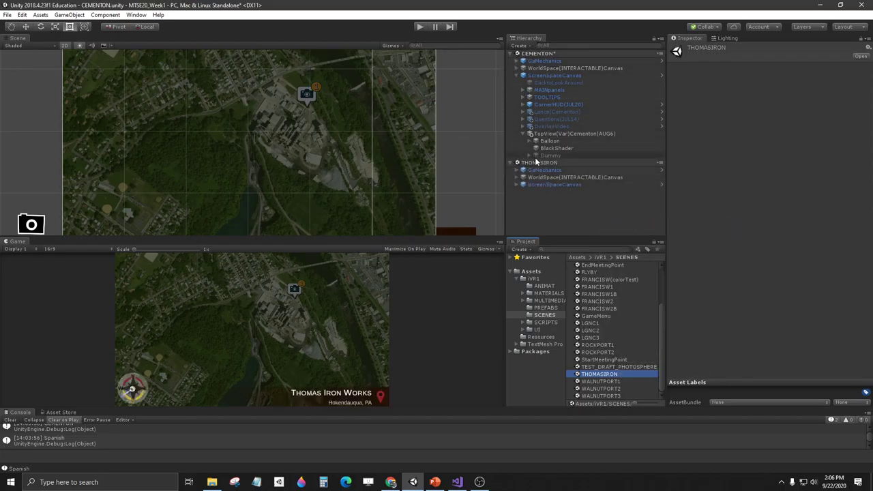
click(518, 185)
scroll(554, 191, down, 1)
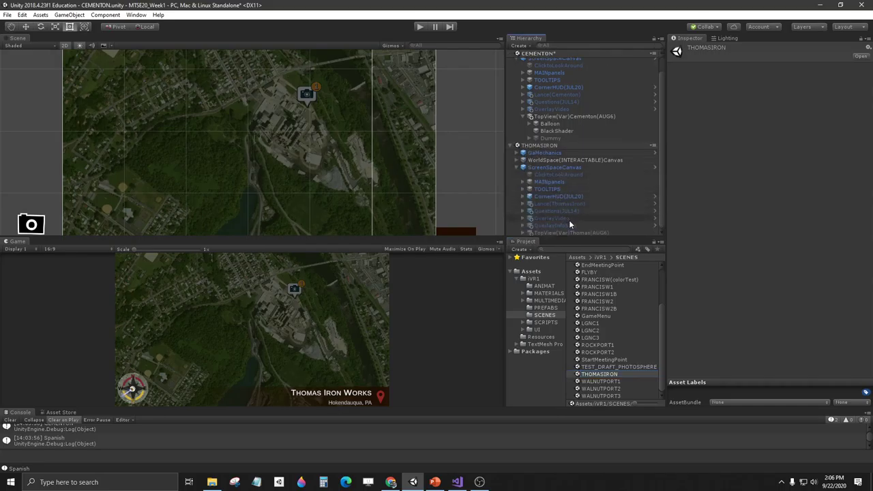
click(550, 234)
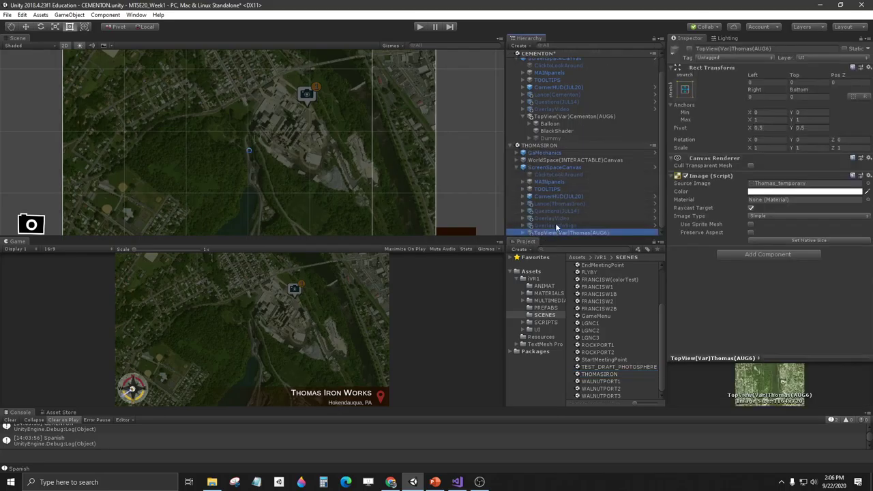
click(523, 233)
scroll(580, 196, down, 2)
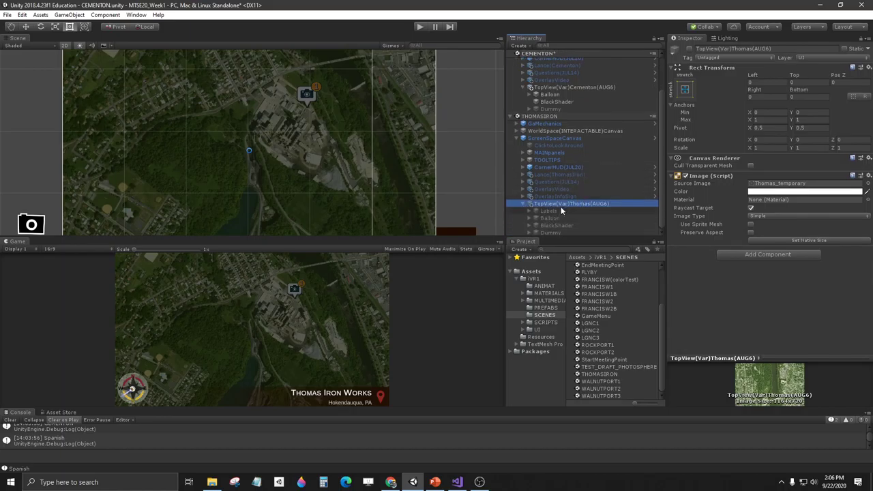
Toggle the Thomas top-view map and its BlackShader on, then back off.
click(691, 48)
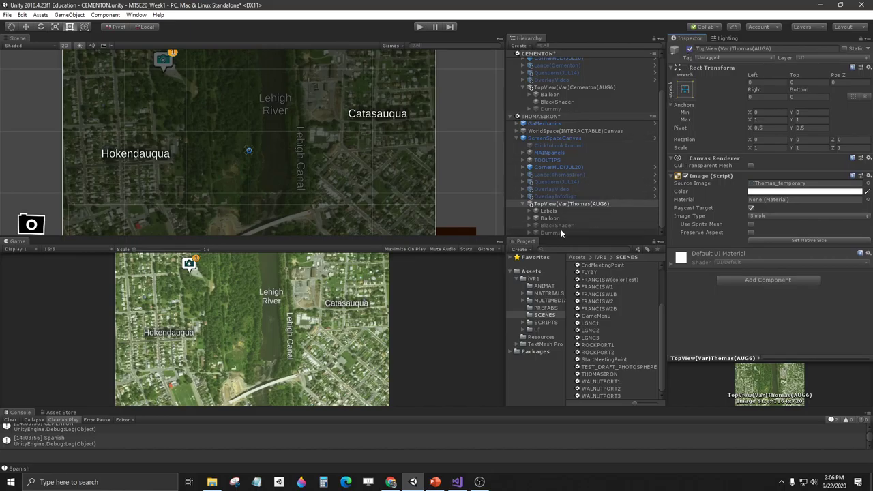
click(562, 225)
click(689, 49)
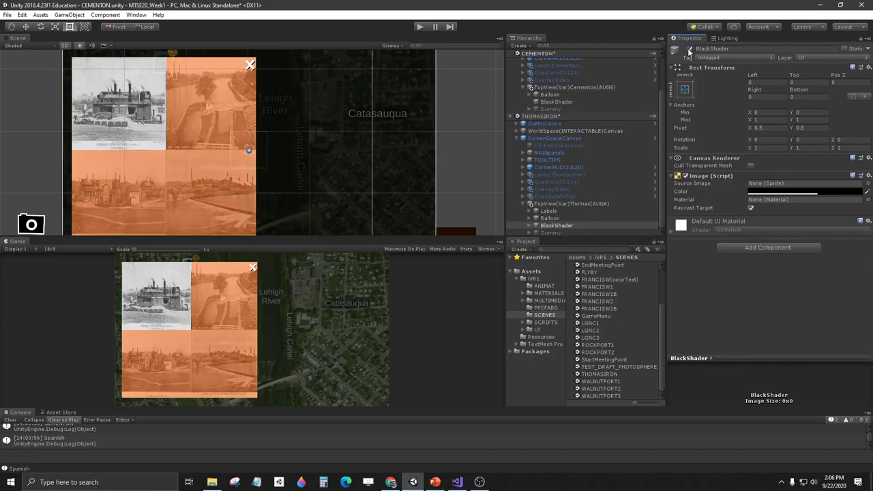
click(690, 49)
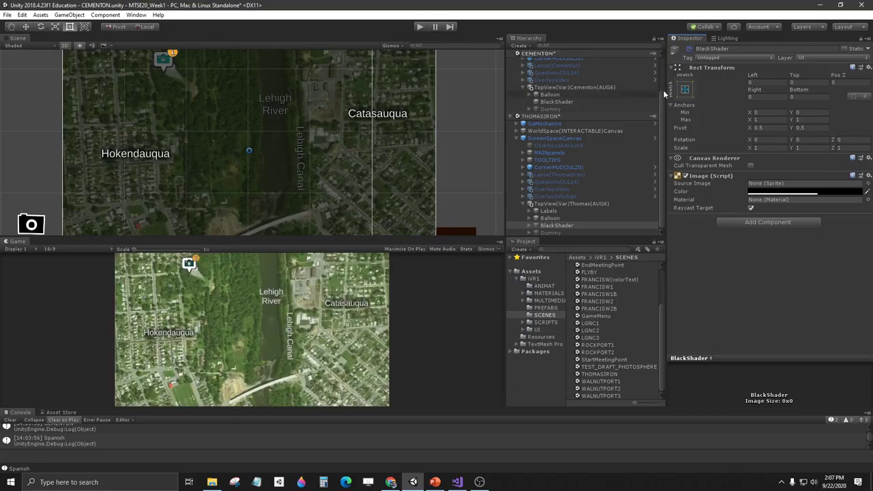
click(565, 203)
click(691, 50)
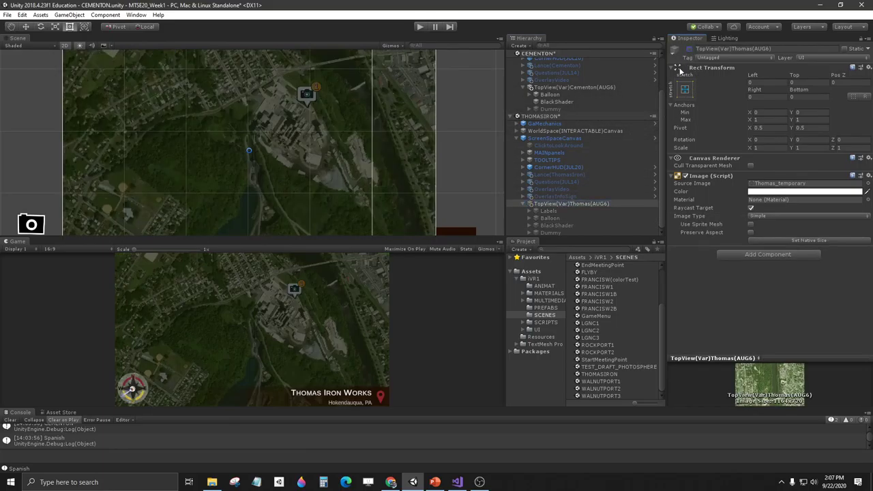
Expand the Thomas BlackShader and select its Thumbnails object.
click(554, 226)
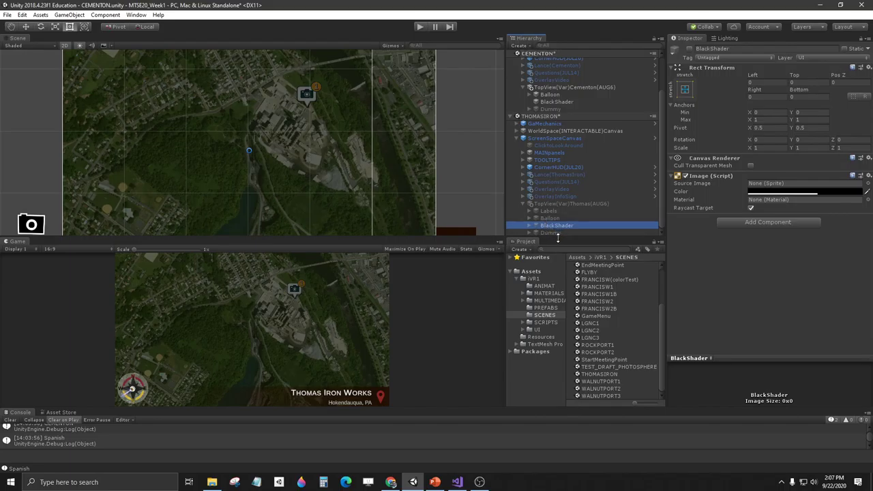
click(529, 226)
scroll(660, 175, down, 3)
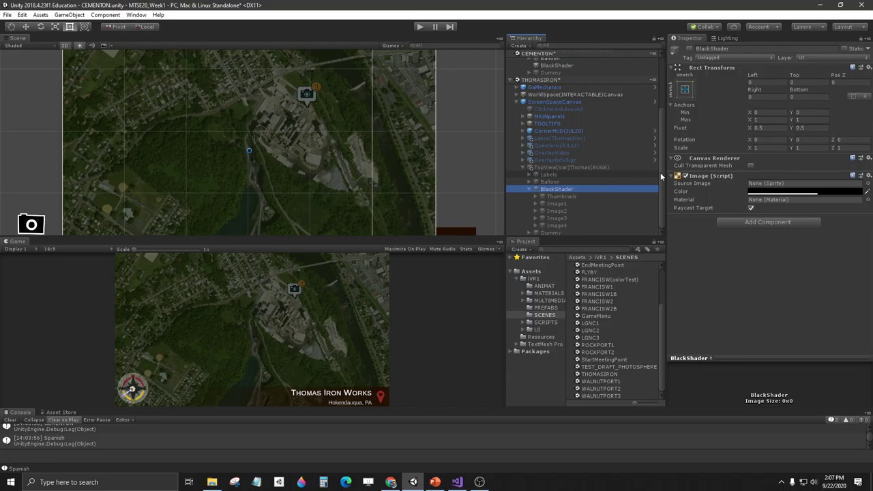
click(543, 197)
click(561, 198)
Copy Thumbnails and Image1 from the Thomas BlackShader and paste them under the Cementon BlackShader.
ctrl+click(556, 204)
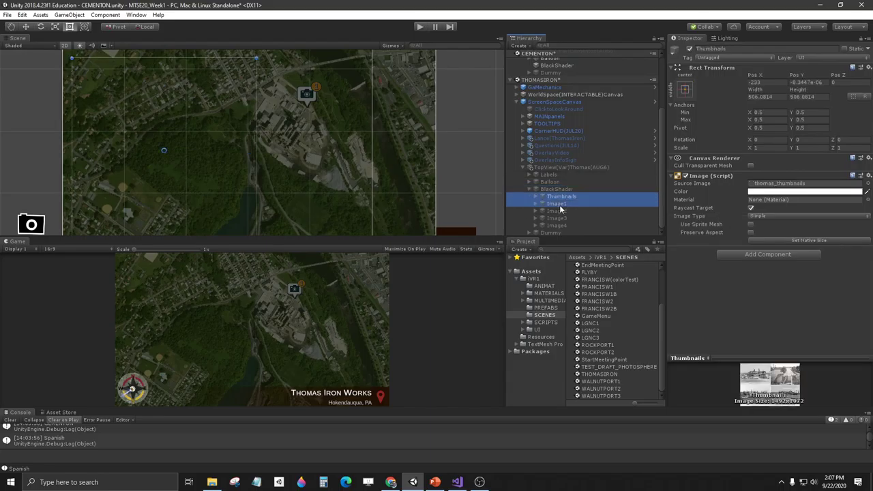
right_click(560, 205)
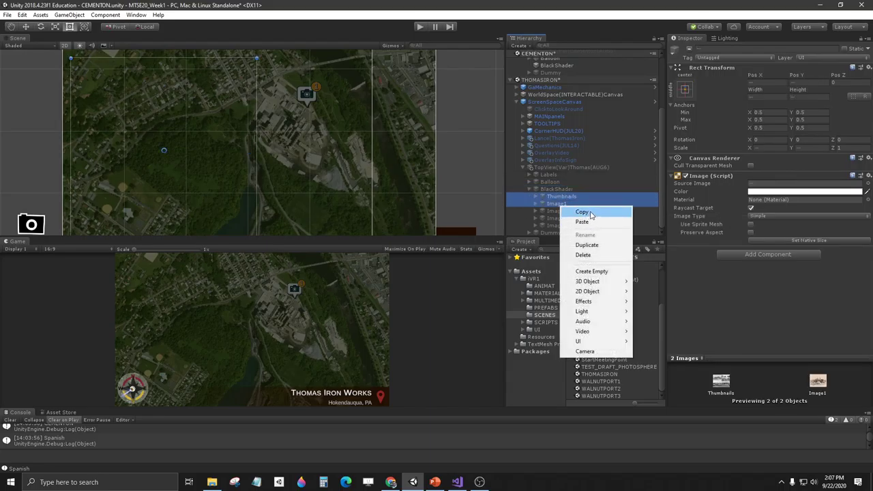
click(591, 214)
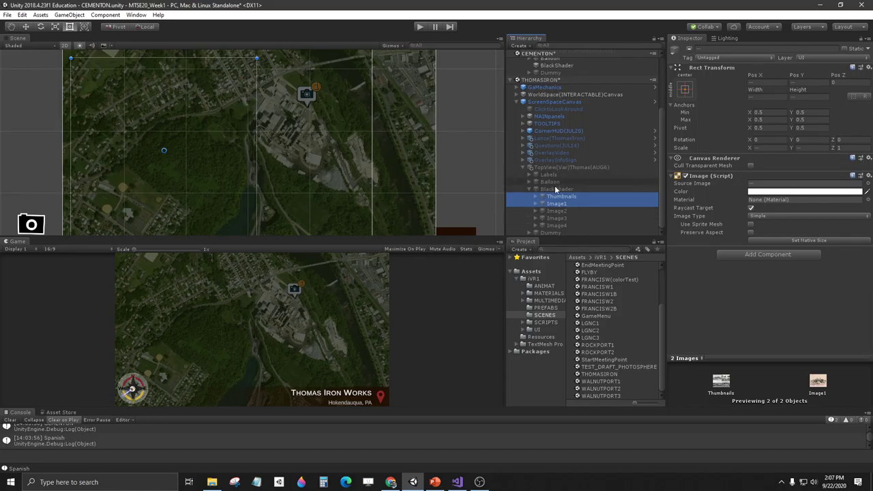
scroll(561, 198, up, 4)
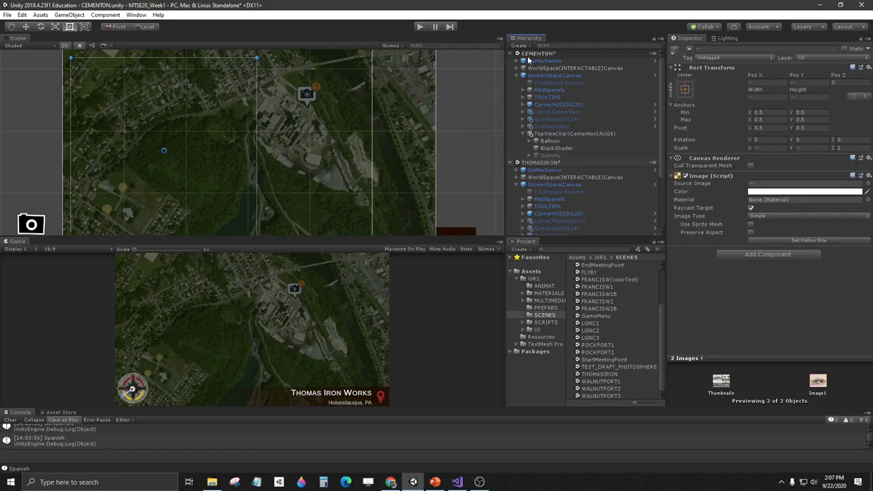
right_click(548, 148)
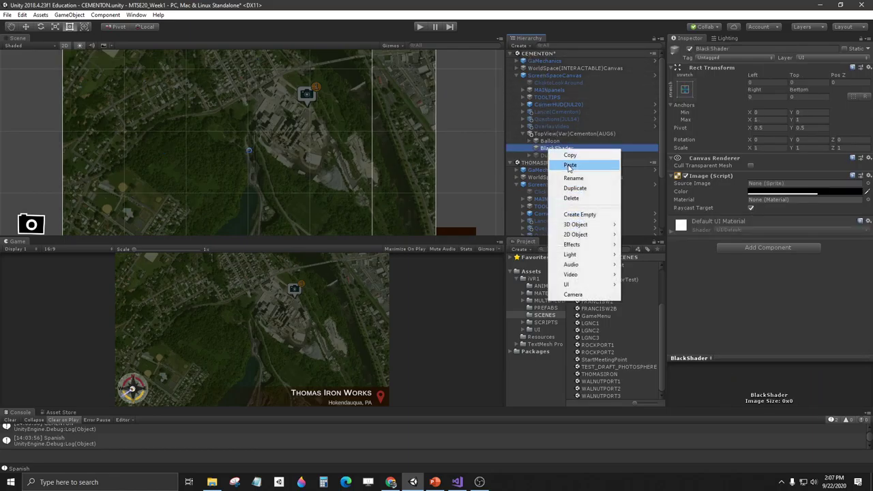
click(569, 168)
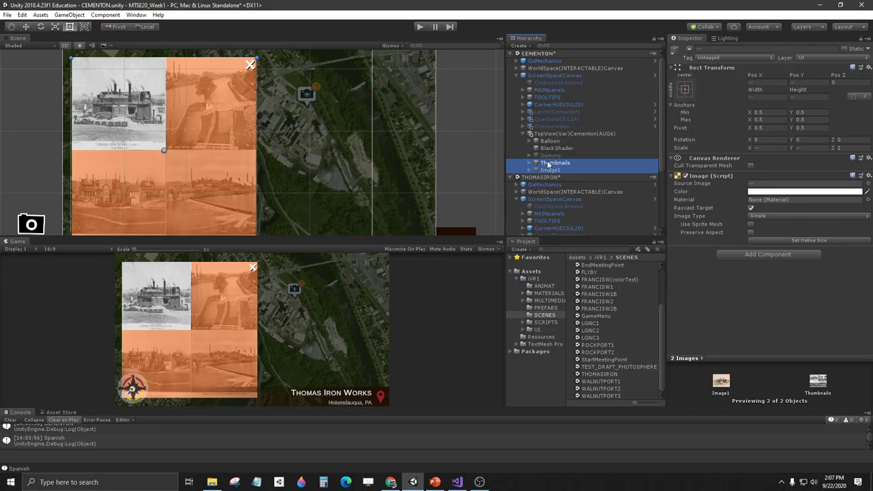
drag(547, 166, 554, 151)
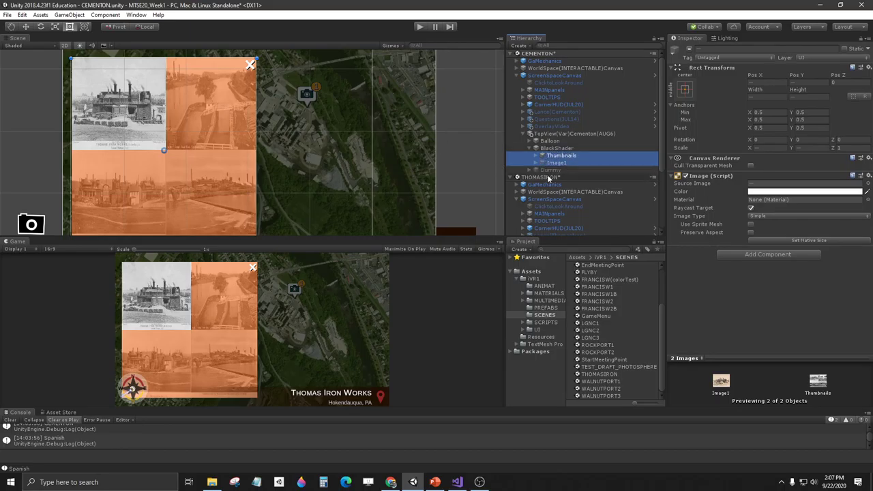
scroll(558, 157, down, 4)
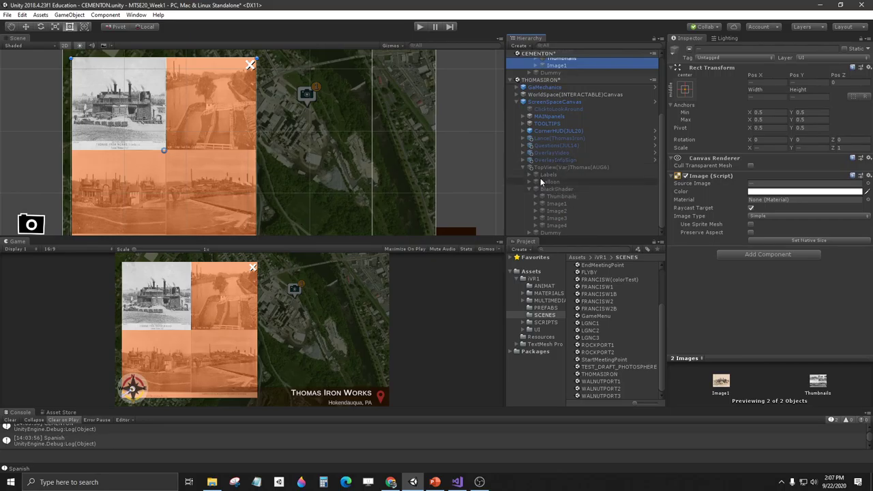
Copy the Thomas Labels object and paste it under TopView(Var)Cementon(AUG6).
right_click(545, 176)
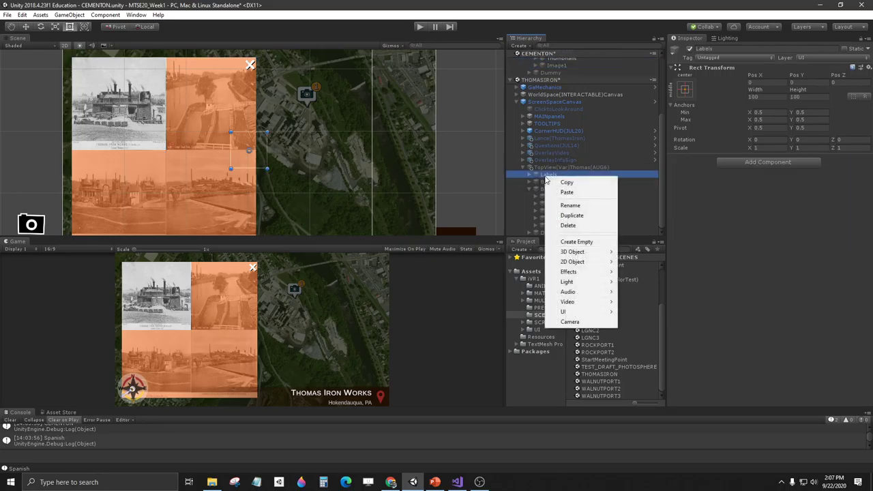
click(573, 183)
scroll(566, 171, up, 4)
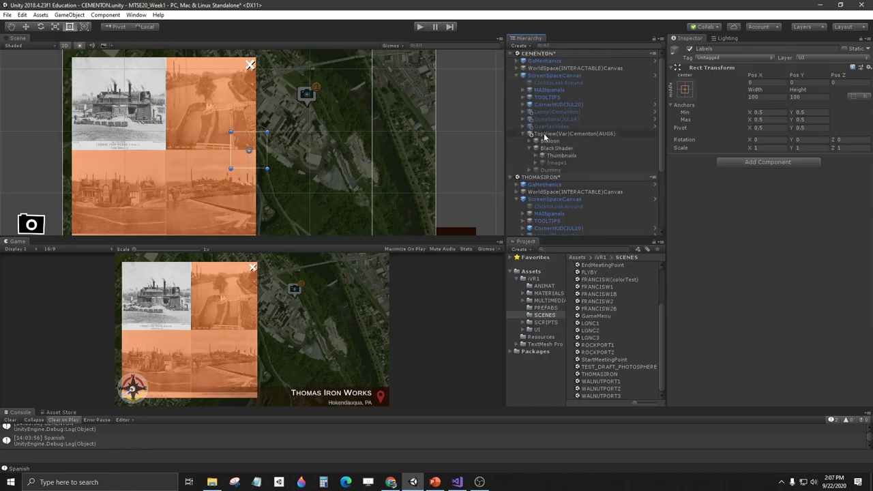
right_click(559, 140)
right_click(554, 135)
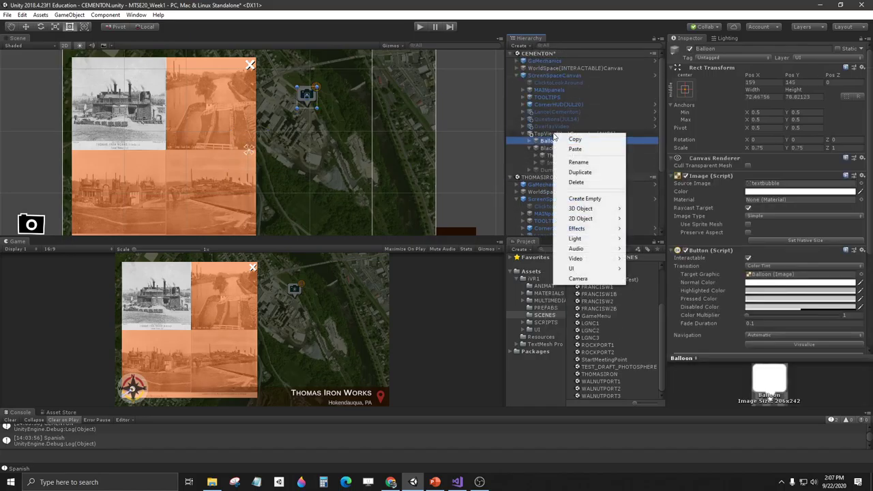
click(577, 148)
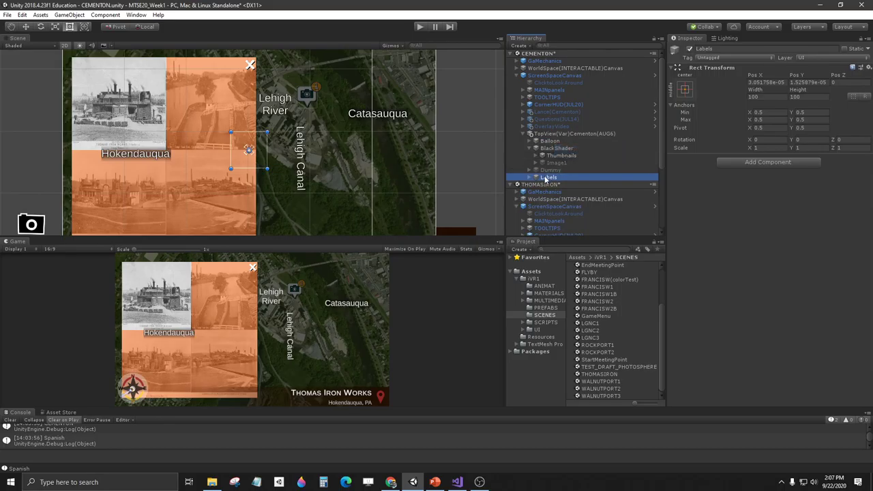
drag(546, 180, 571, 136)
Select the THOMASIRON scene root and bring up its scene context menu.
scroll(543, 176, down, 5)
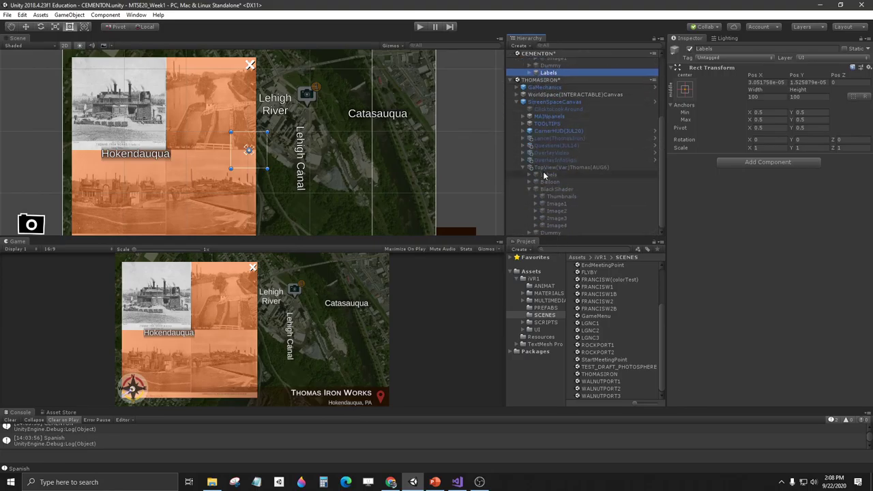
scroll(549, 151, up, 1)
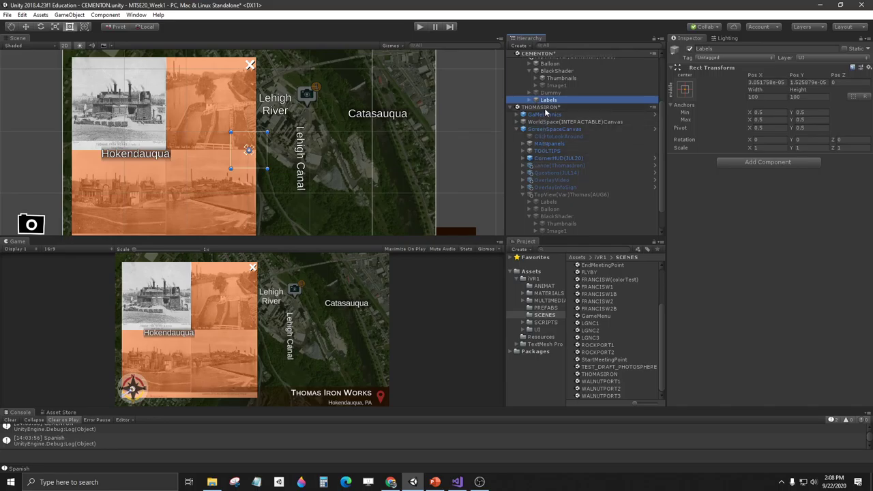
click(547, 107)
right_click(547, 110)
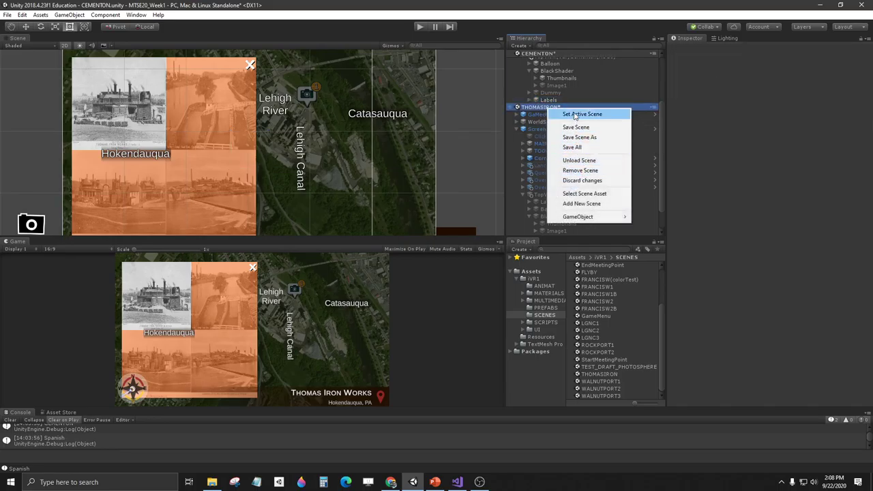
Remove the THOMASIRON scene without saving, then select Cementon's Balloon object.
click(582, 170)
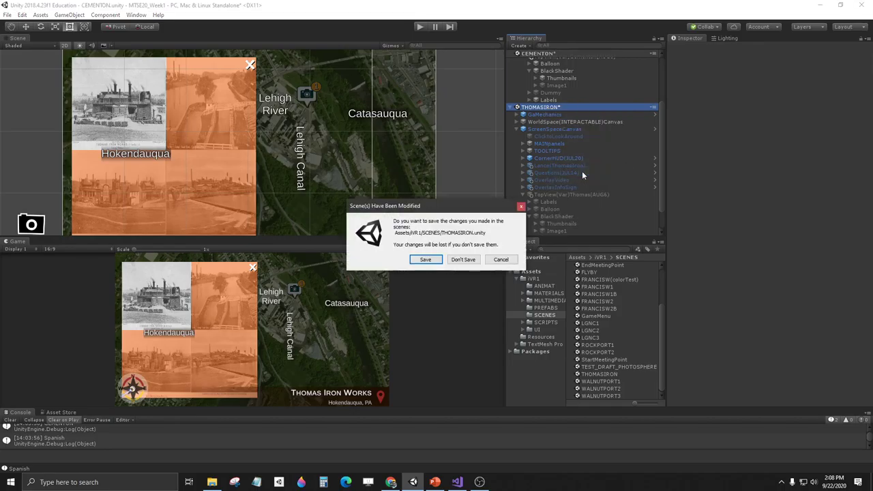
click(465, 258)
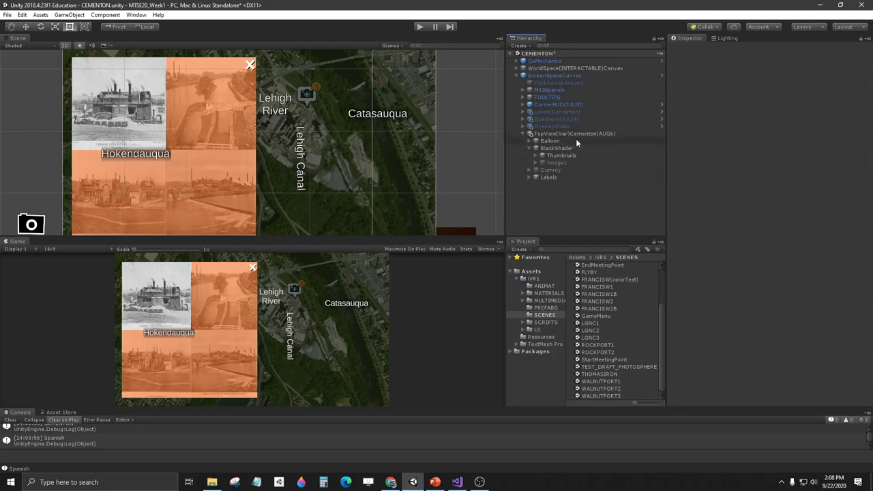
click(549, 141)
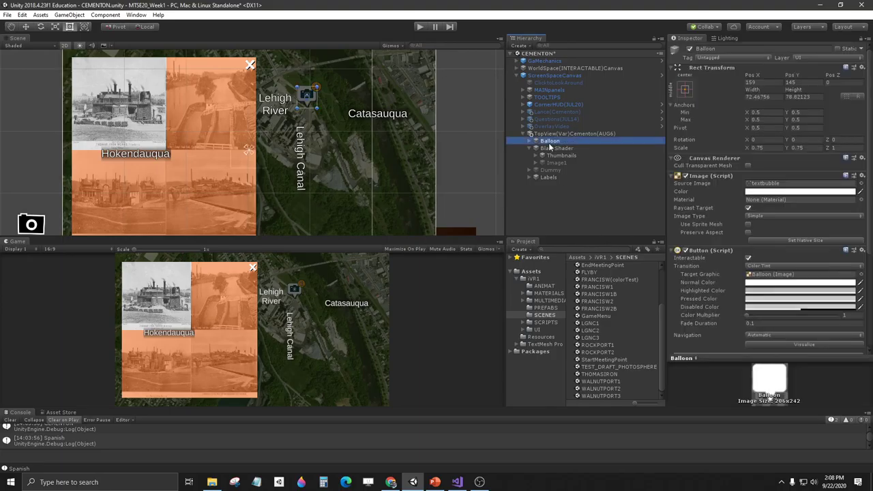
Reorder the Hierarchy so Labels and then Dummy sit above BlackShader.
click(549, 177)
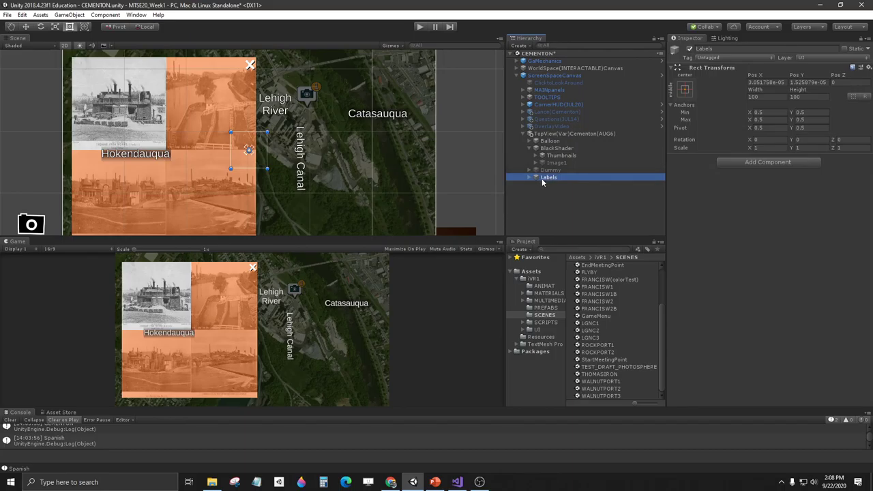
drag(545, 178, 548, 149)
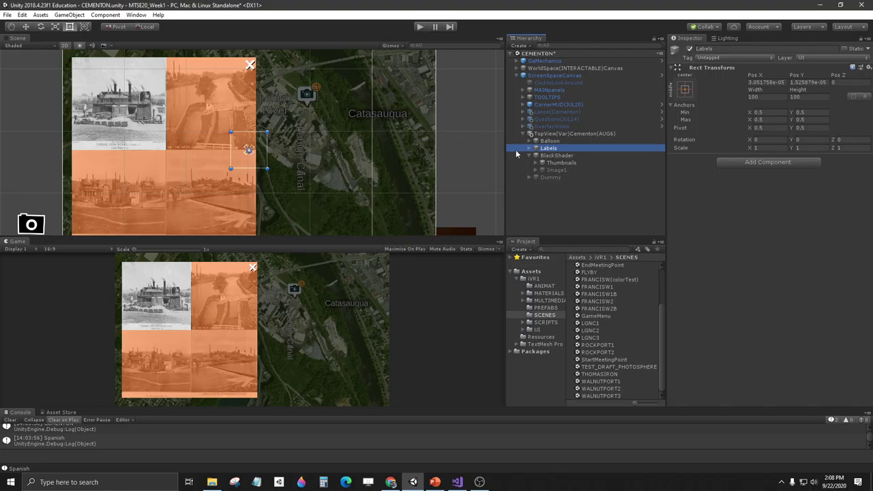
drag(550, 176, 553, 153)
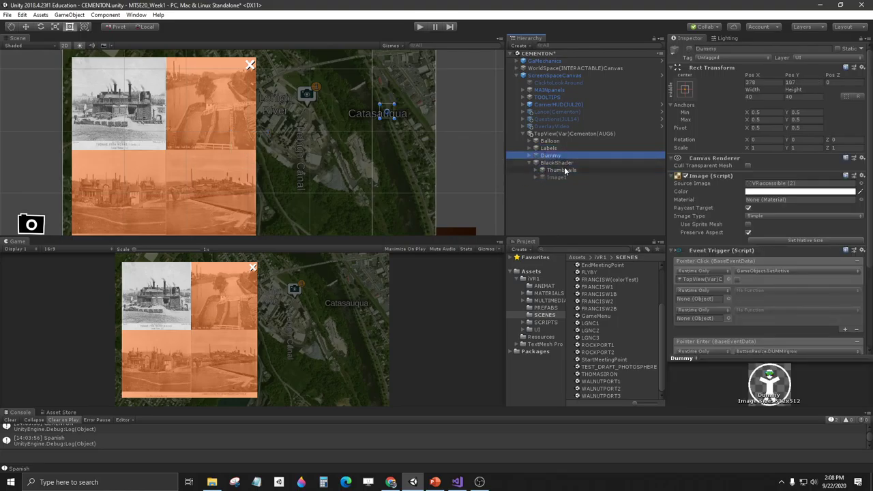
Deactivate the BlackShader object to hide the orange photo overlay.
click(557, 170)
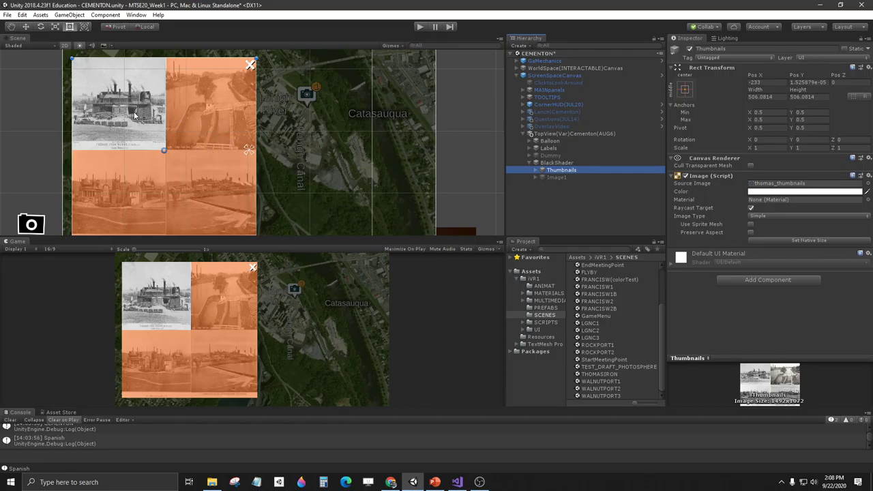
click(573, 163)
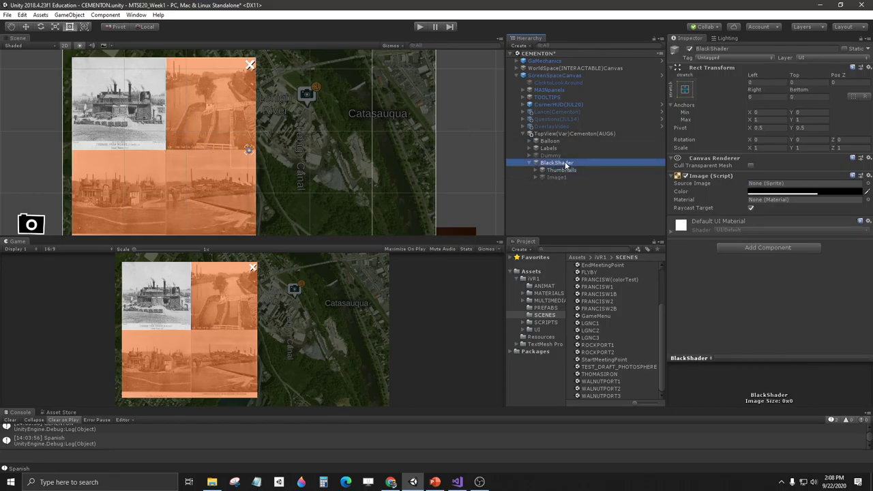
click(690, 50)
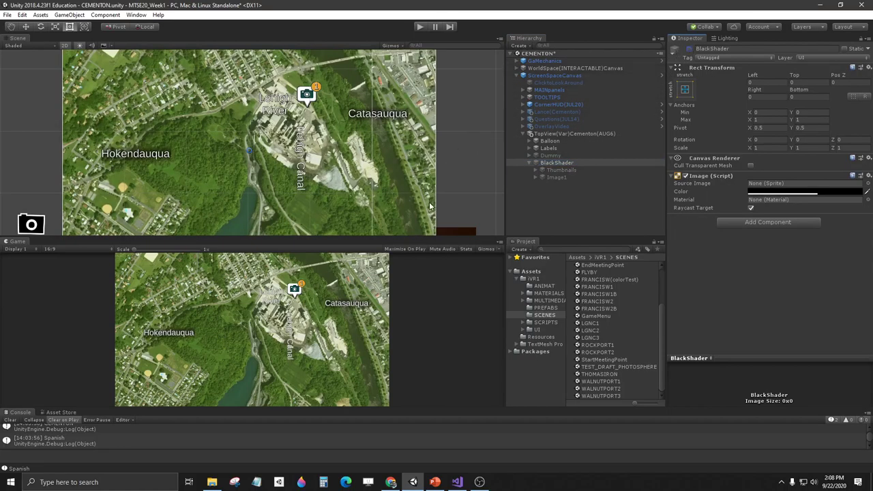
Move the LehighRiver label to the river at 404, −52 and bring up the Google Slides reference.
click(530, 148)
click(563, 156)
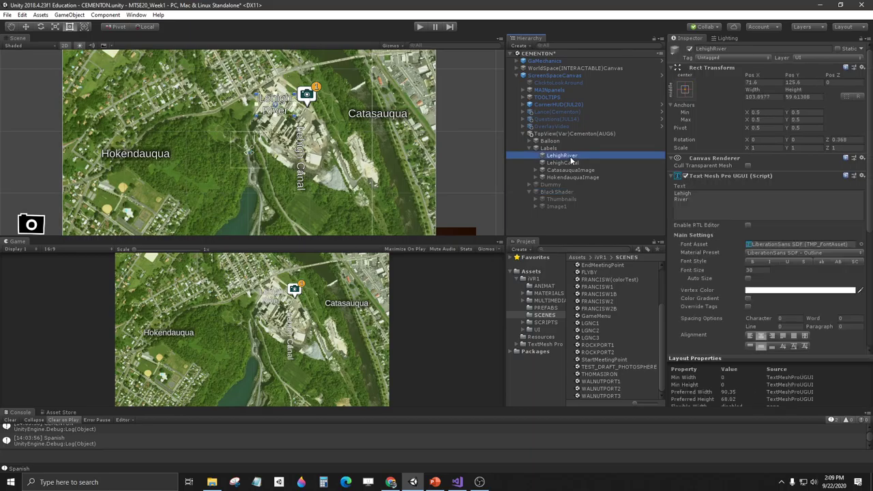
middle_drag(245, 136, 243, 173)
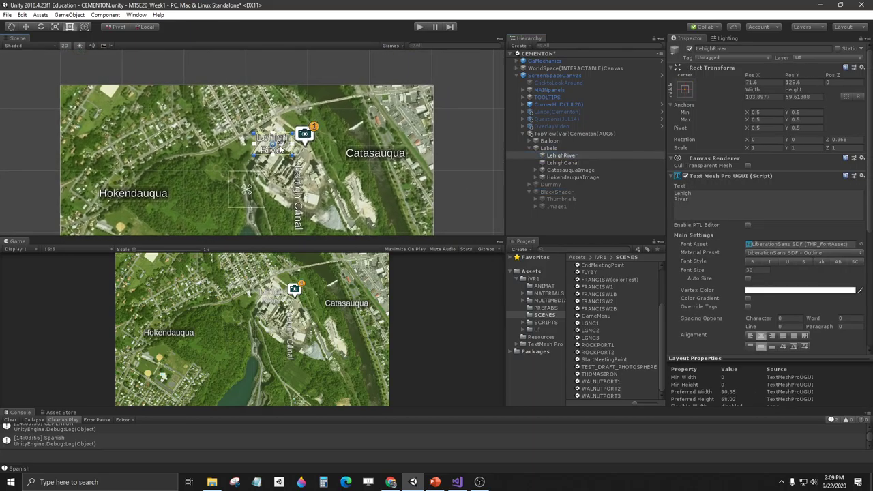
drag(280, 148, 403, 214)
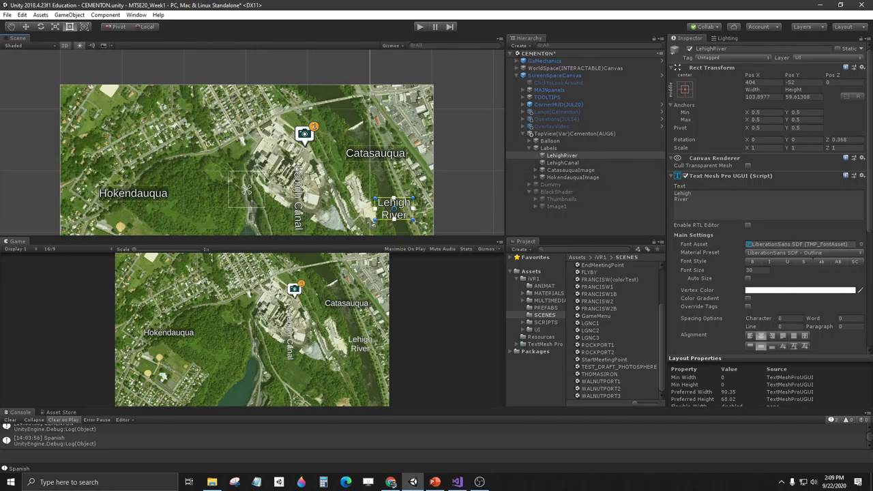
click(391, 481)
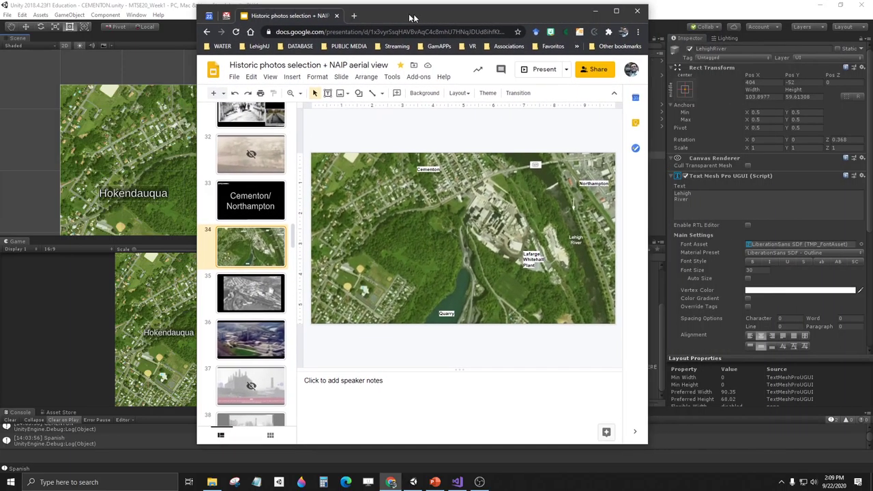
drag(607, 19, 561, 19)
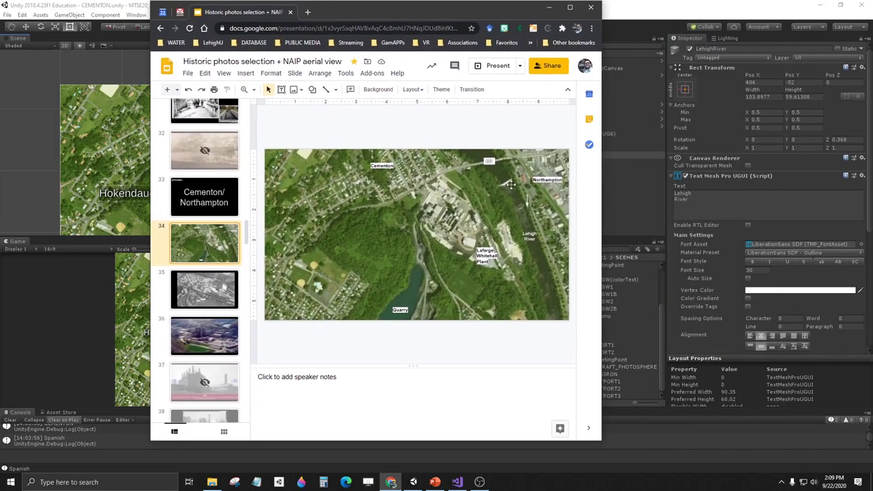
Maximize the Chrome window to view slide 34's labelled aerial map.
click(570, 8)
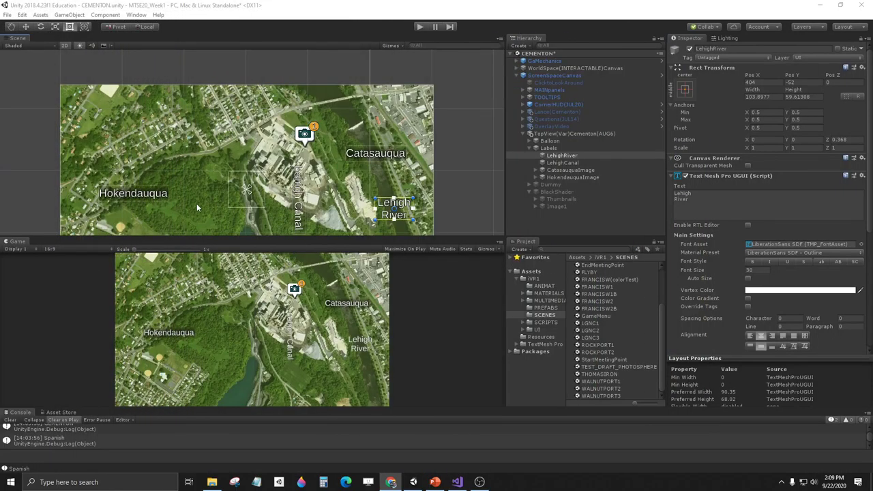
Rename CatasauquaImage to NorthamptonImage and its child label to Northhampton.
click(569, 169)
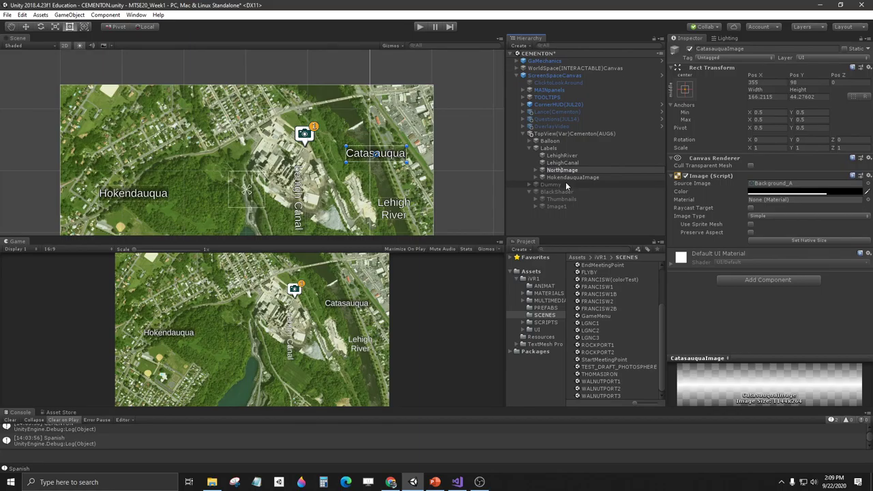
key(Return)
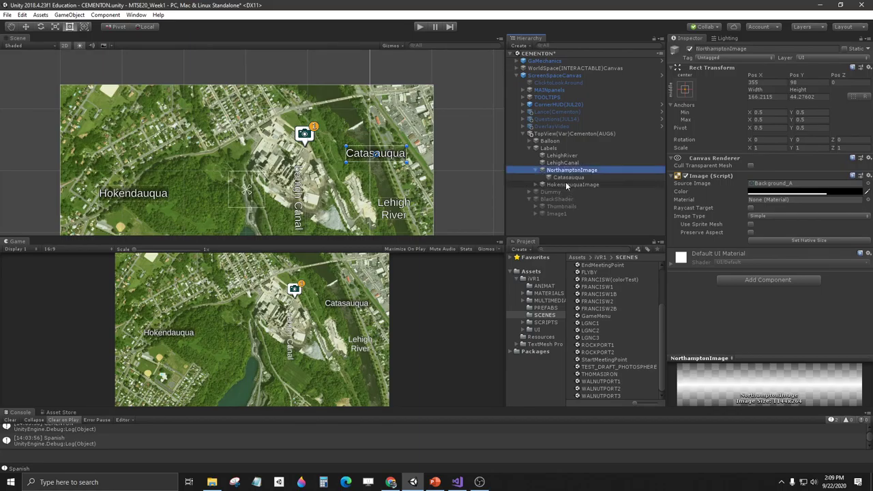
key(Right)
key(Down)
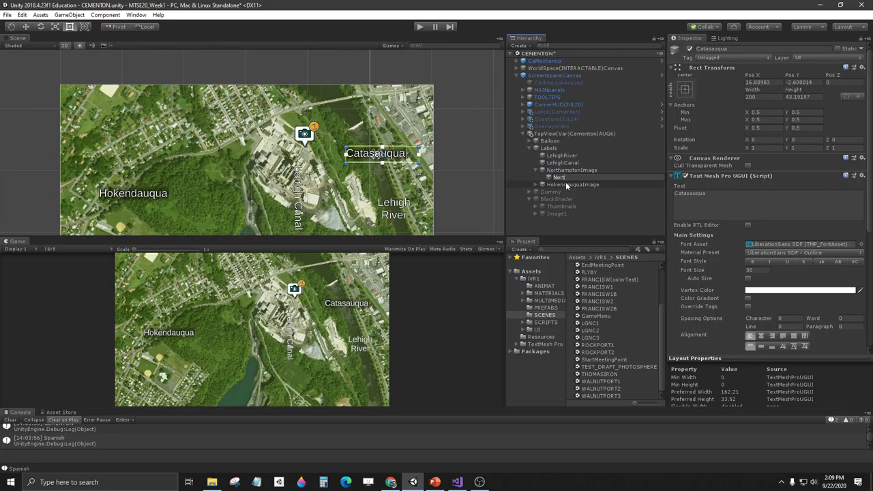
text(Northhampton)
key(Return)
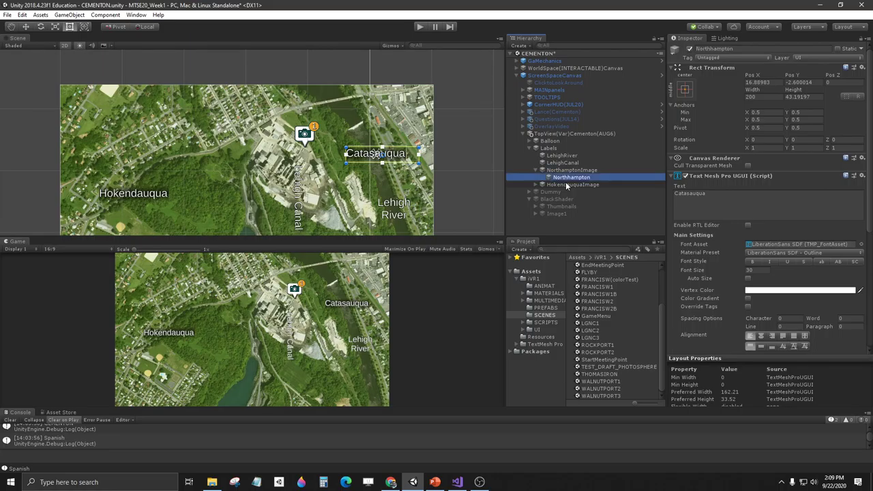
Replace the label's TextMeshPro text Catasauqua with Northhampton.
click(736, 48)
key(ctrl+c)
click(715, 190)
key(ctrl+a)
key(ctrl+v)
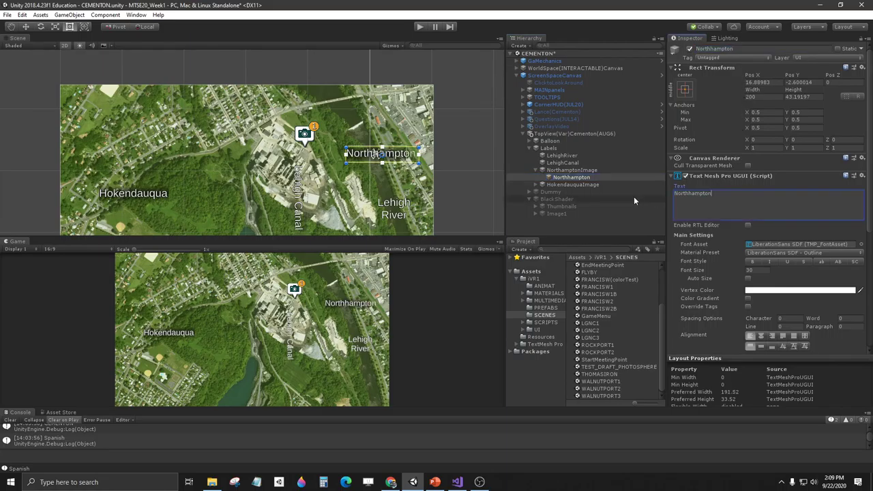
scroll(418, 147, up, 5)
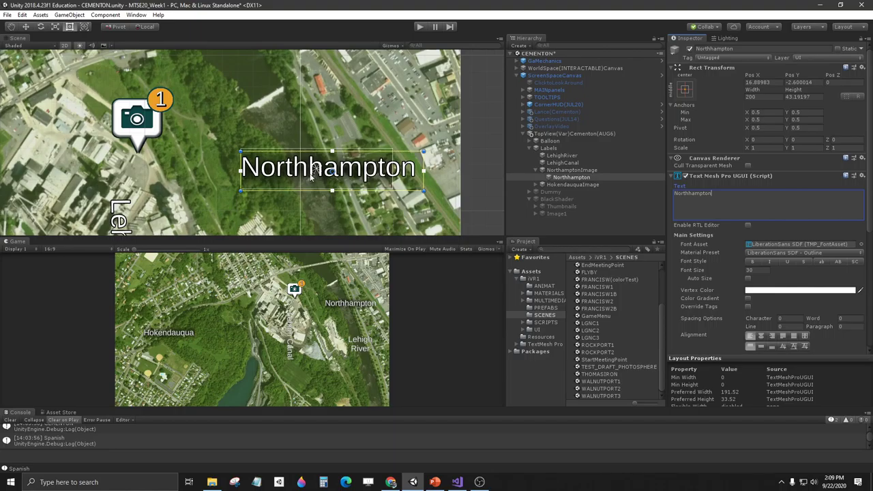
Widen the NorthamptonImage background to fit the name and move it to the map's upper right.
click(561, 178)
drag(561, 178, 561, 171)
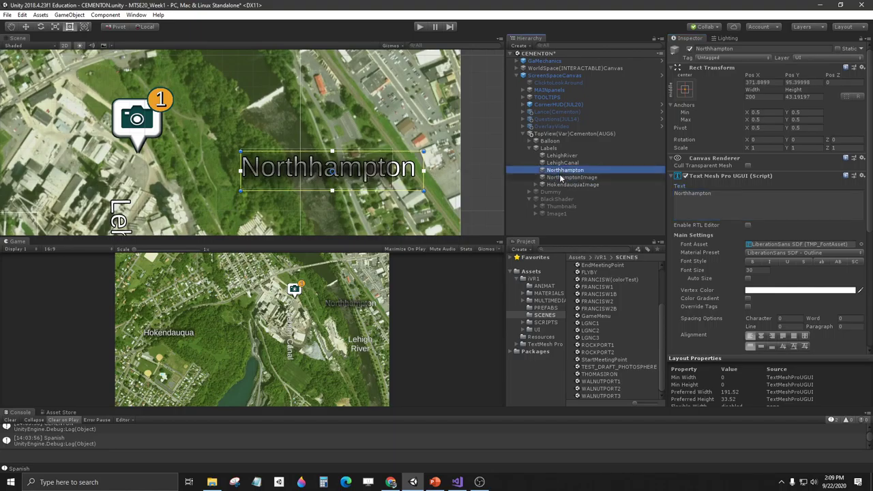
drag(397, 161, 417, 161)
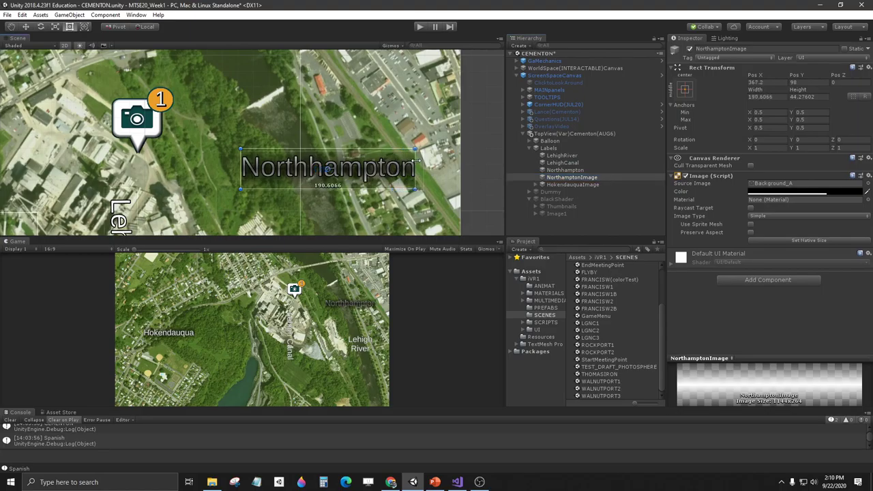
drag(561, 171, 554, 181)
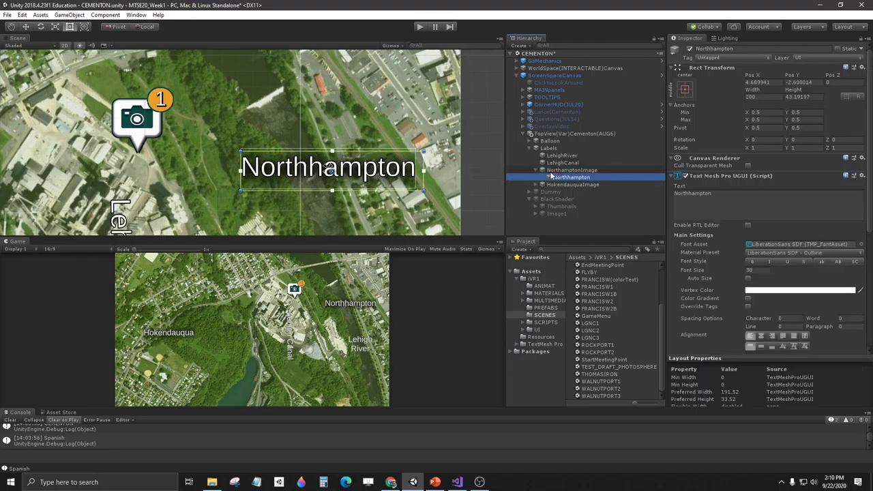
scroll(405, 183, down, 2)
scroll(405, 183, down, 3)
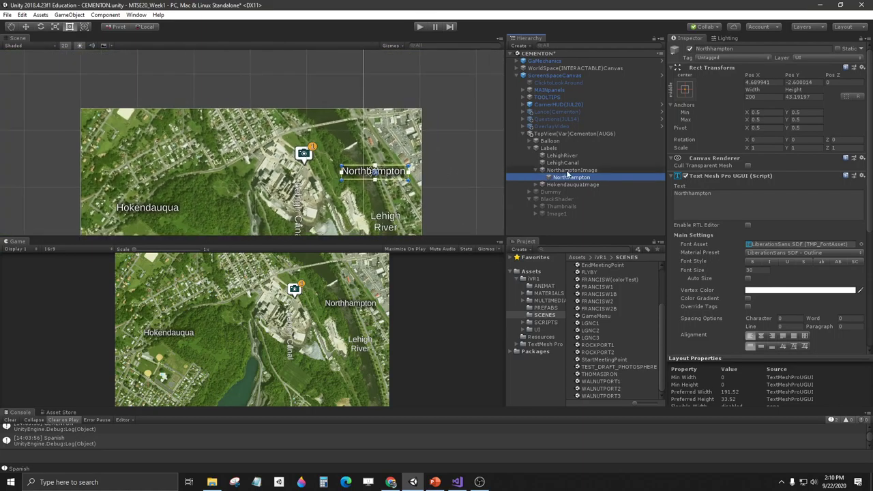
click(570, 170)
drag(391, 171, 403, 125)
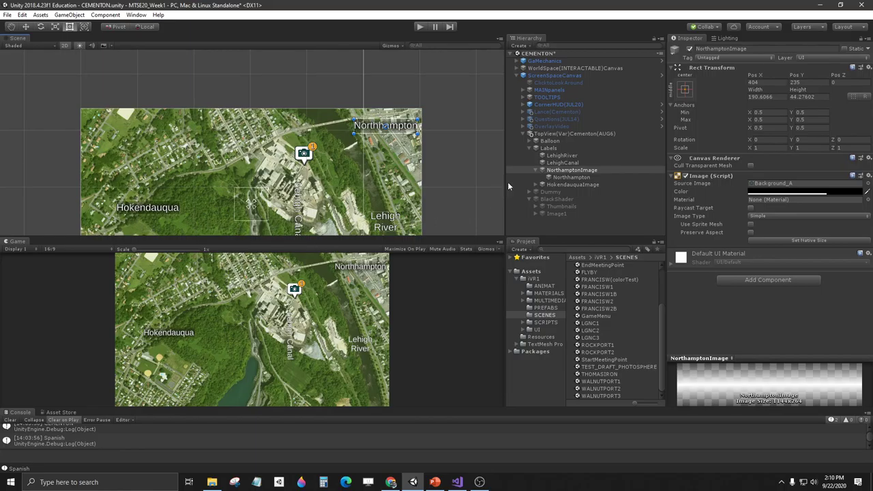
Rename HokendauquaImage to CementonImage.
click(535, 170)
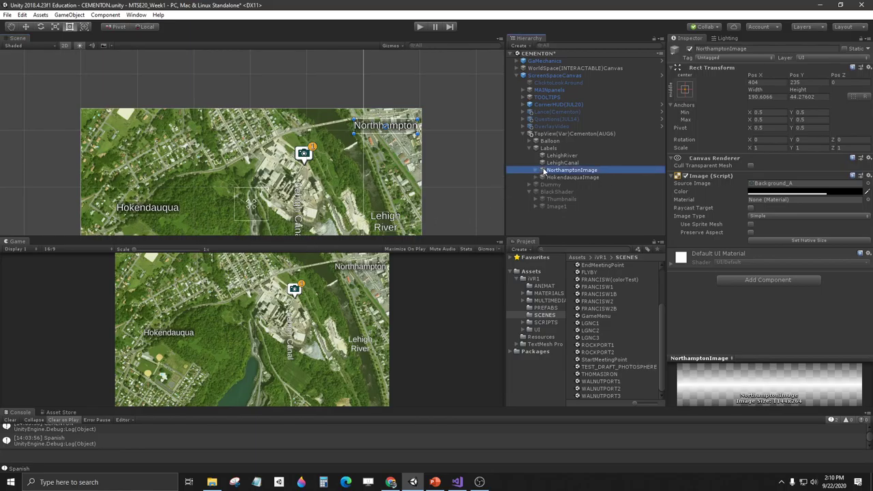
click(577, 178)
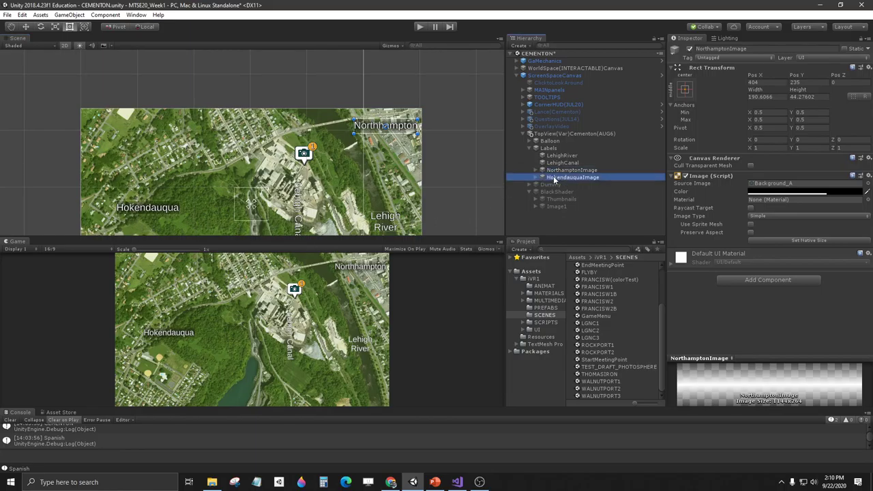
click(590, 179)
key(BackSpace)
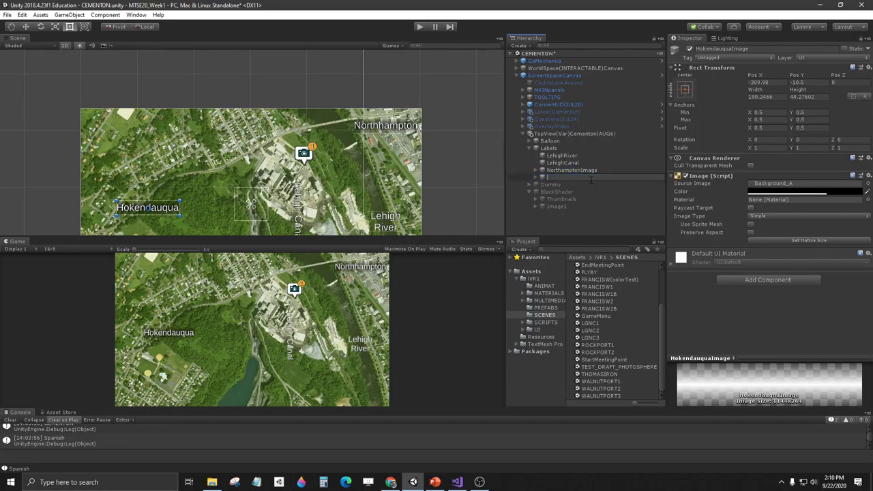
text(HokendauquaImage)
key(BackSpace)
key(BackSpace)
key(BackSpace)
key(BackSpace)
key(BackSpace)
key(BackSpace)
key(BackSpace)
key(BackSpace)
key(BackSpace)
key(BackSpace)
key(BackSpace)
key(BackSpace)
key(BackSpace)
key(BackSpace)
key(BackSpace)
key(BackSpace)
text(CemeImage)
text(nton)
key(Return)
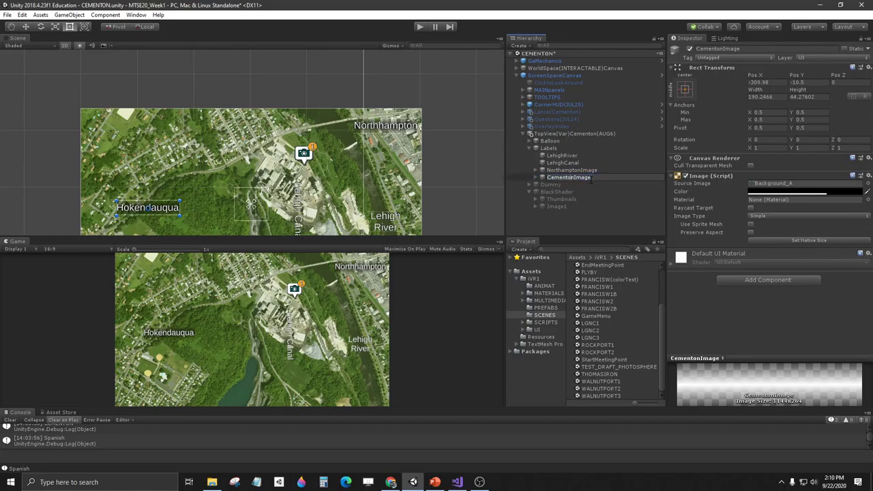
Rename the child Hokendauqua label to Cementon and change its text to Cementon.
click(590, 179)
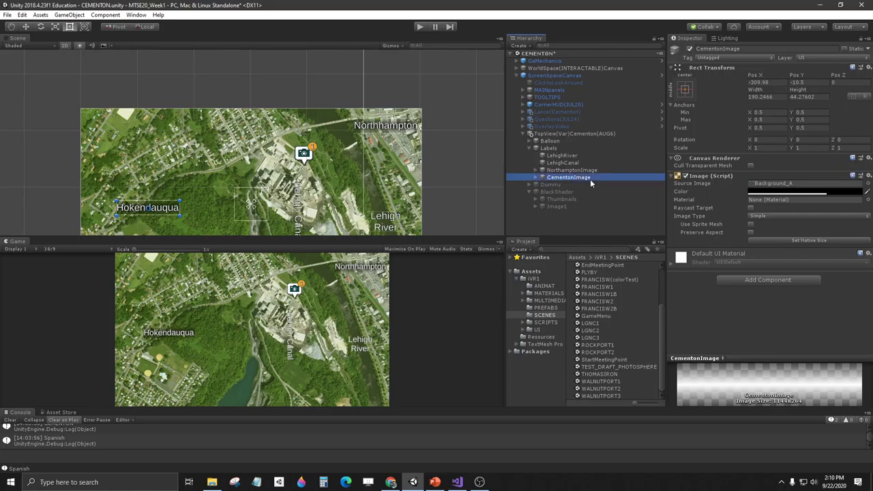
key(Right)
key(Down)
text(Cementon)
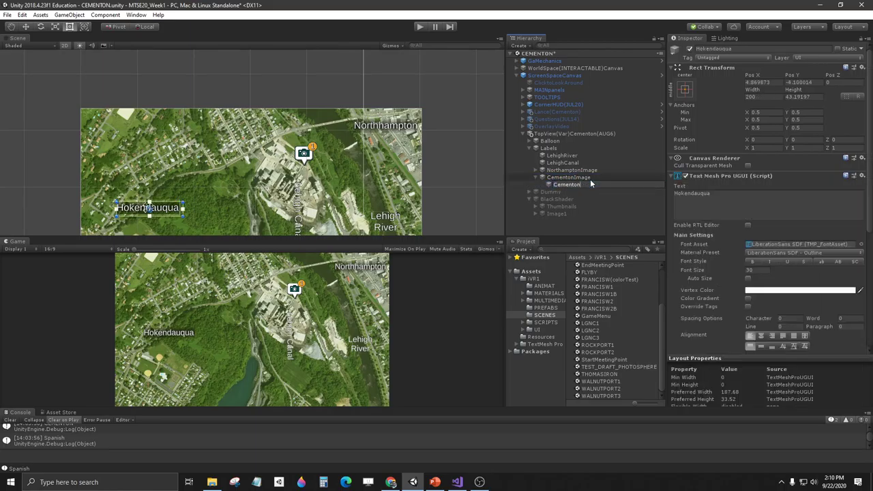
key(Return)
double_click(703, 194)
text(Cementon)
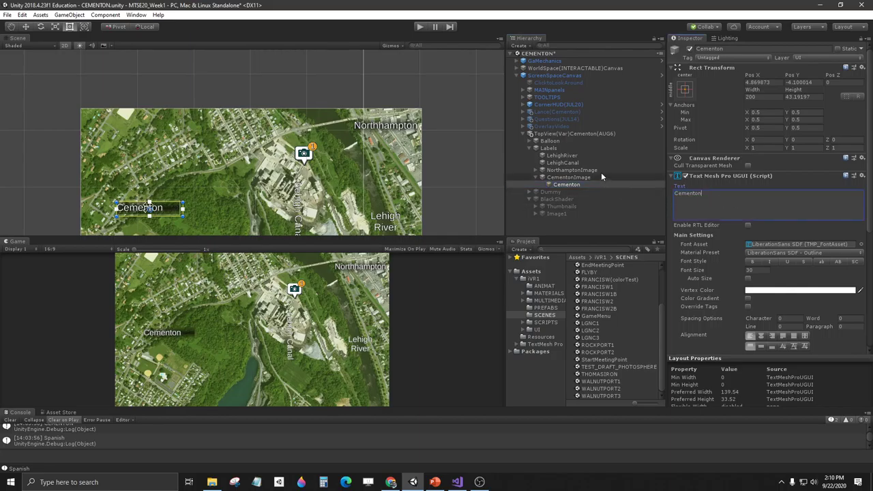
click(603, 176)
click(566, 184)
scroll(164, 202, up, 2)
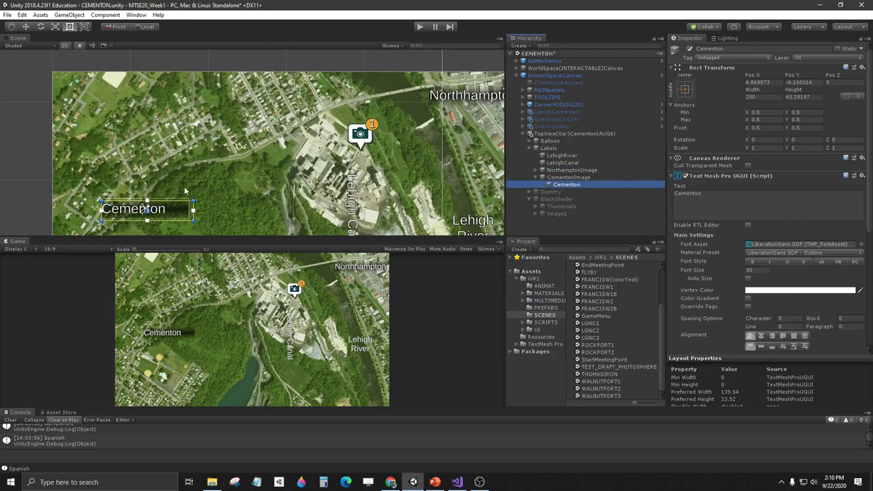
Take the Cementon text out of CementonImage and narrow the dark backing.
key(f)
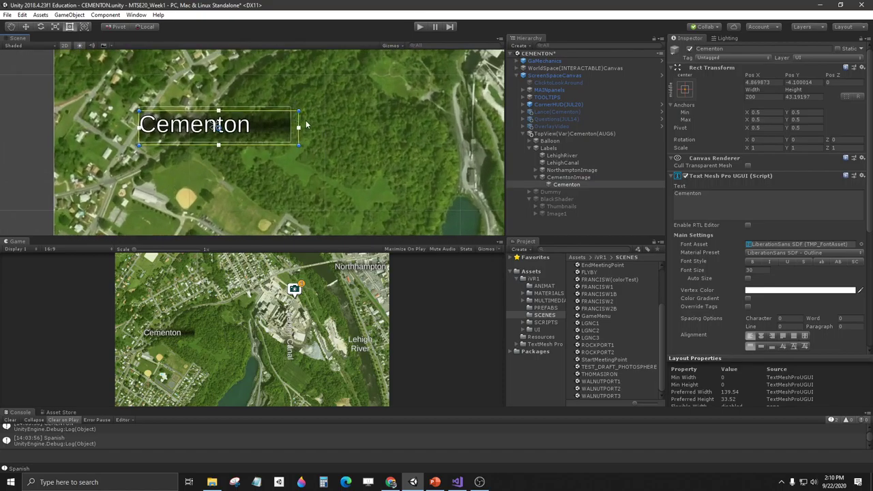
click(567, 178)
click(566, 186)
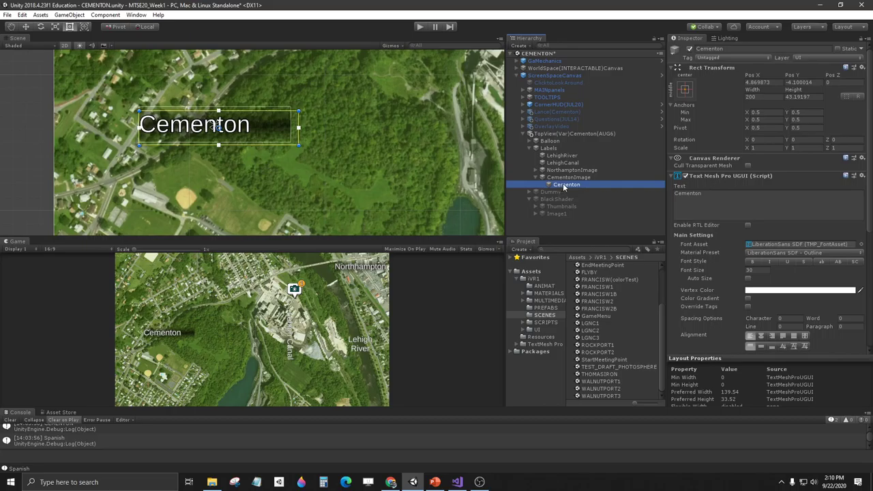
click(572, 180)
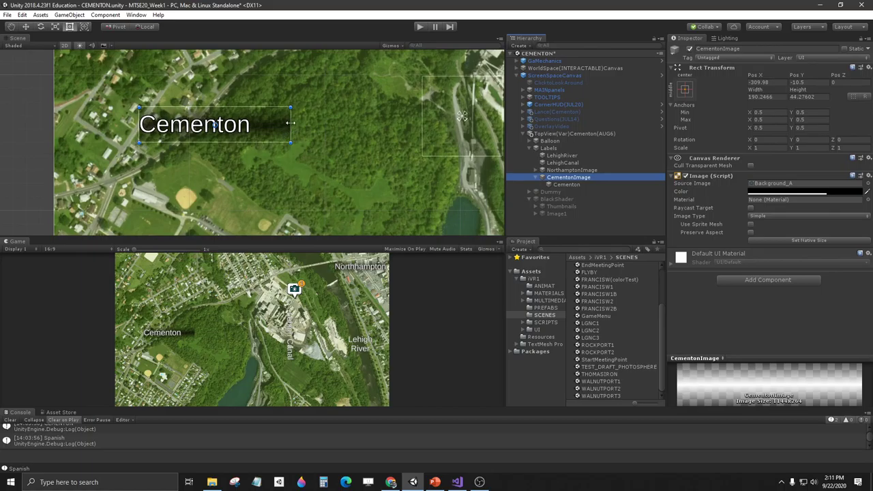
mouse_move(290, 123)
mouse_down()
mouse_move(170, 123)
mouse_move(327, 128)
mouse_move(282, 135)
mouse_up()
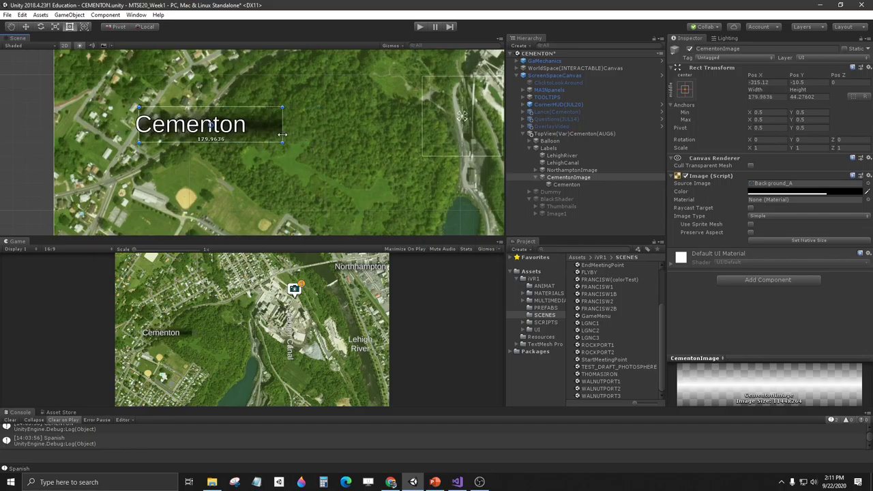
drag(566, 177, 564, 177)
click(564, 177)
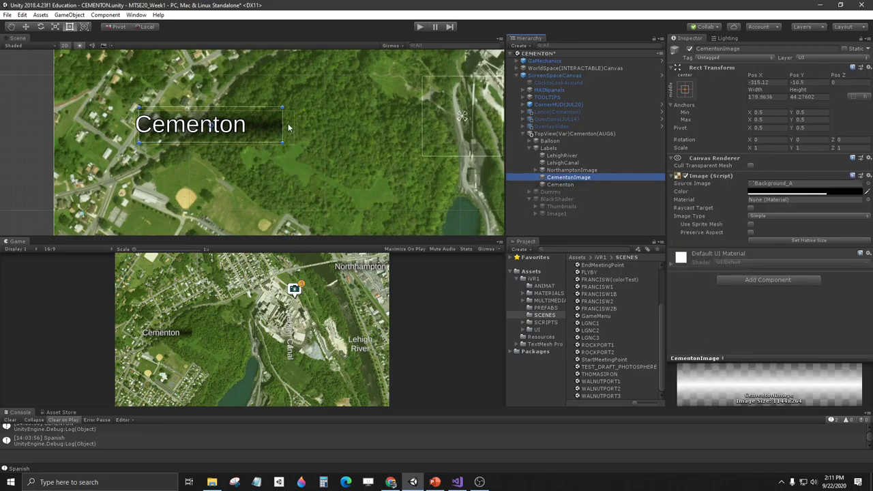
drag(281, 127, 239, 122)
Narrow the Cementon text box to fit the word and adjust the backing's height.
click(560, 185)
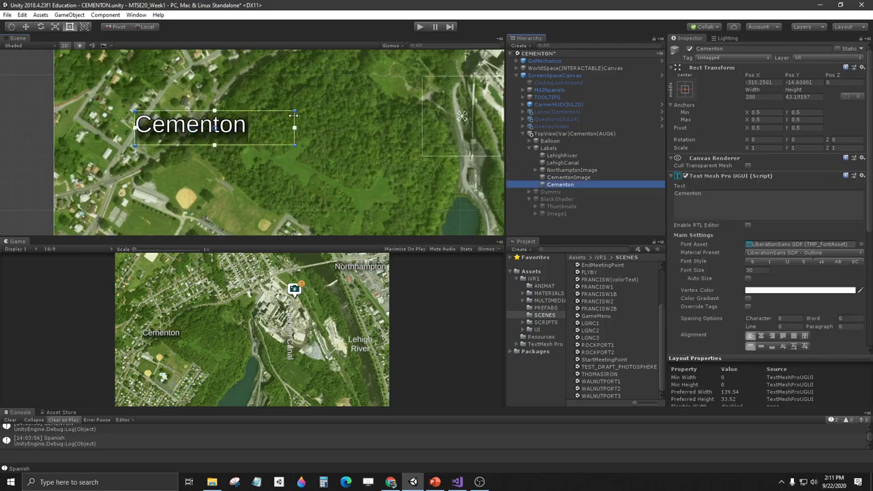
drag(295, 116, 250, 118)
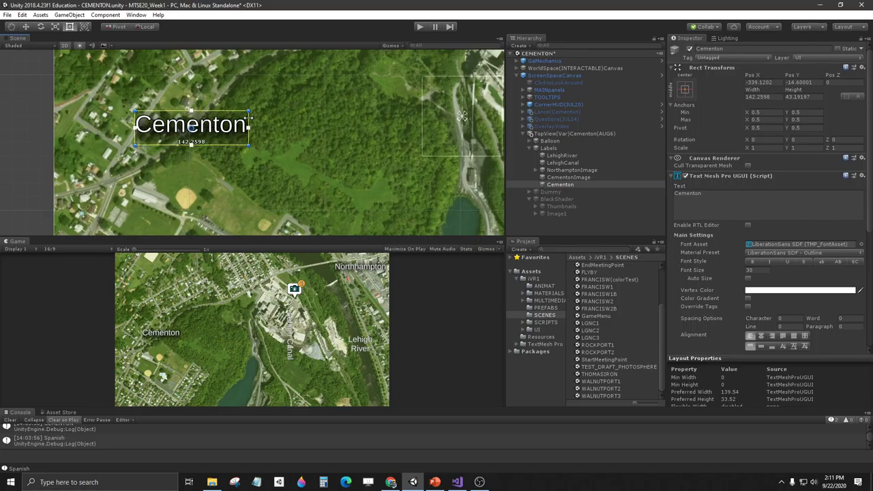
click(565, 178)
drag(214, 140, 213, 111)
drag(215, 144, 230, 131)
Align the Cementon text Center and Middle and re-parent it under CementonImage.
click(556, 184)
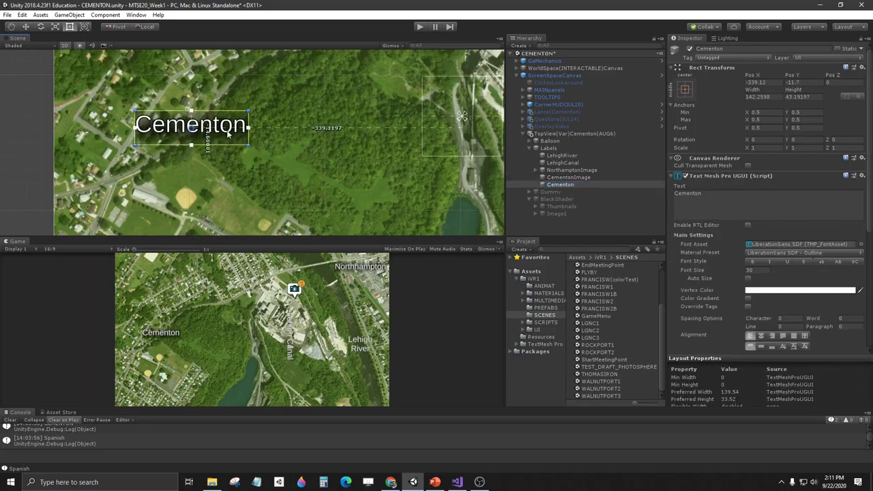
click(760, 336)
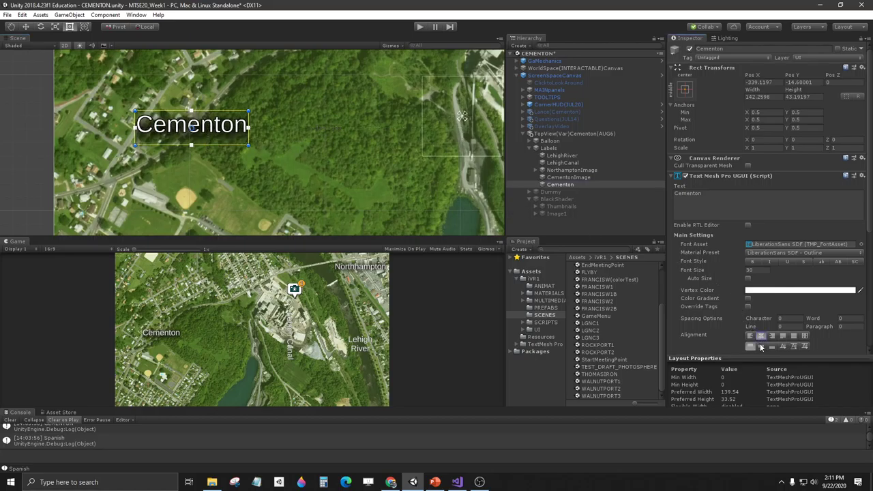
click(763, 347)
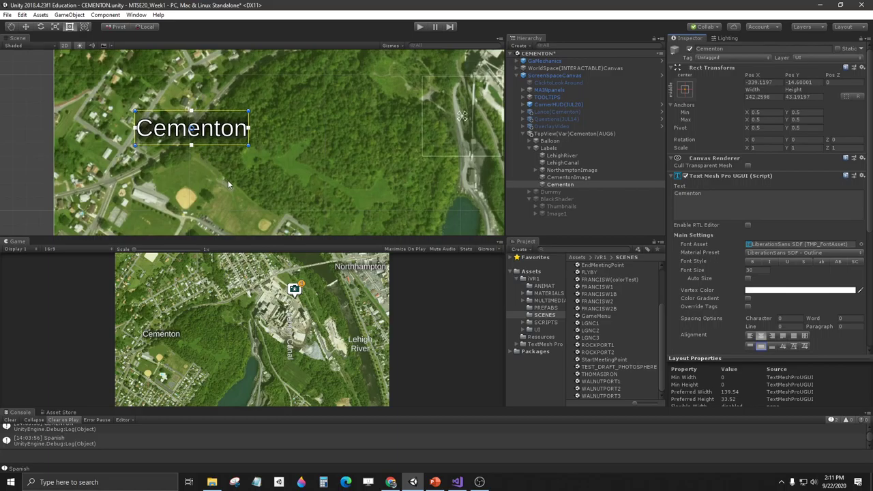
click(298, 142)
click(559, 184)
drag(559, 183, 575, 181)
click(575, 179)
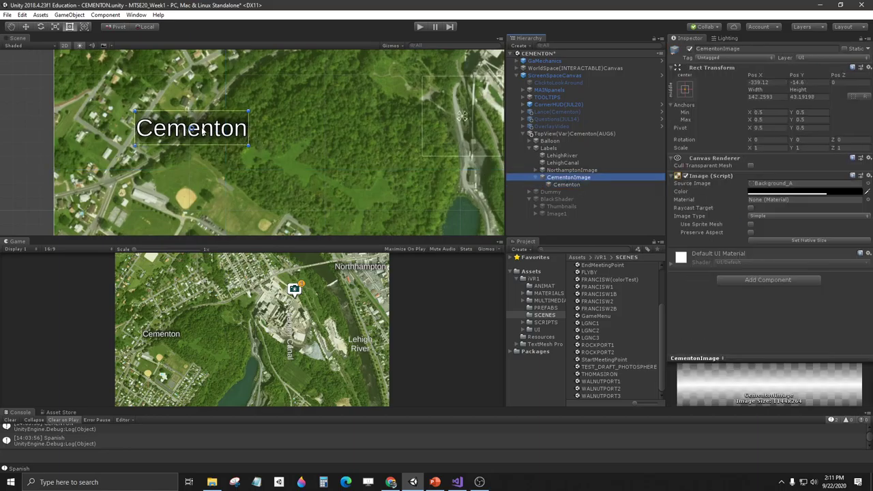
Move the CementonImage label to the map's upper left at −192, 228.
scroll(273, 137, down, 3)
middle_drag(313, 111, 240, 148)
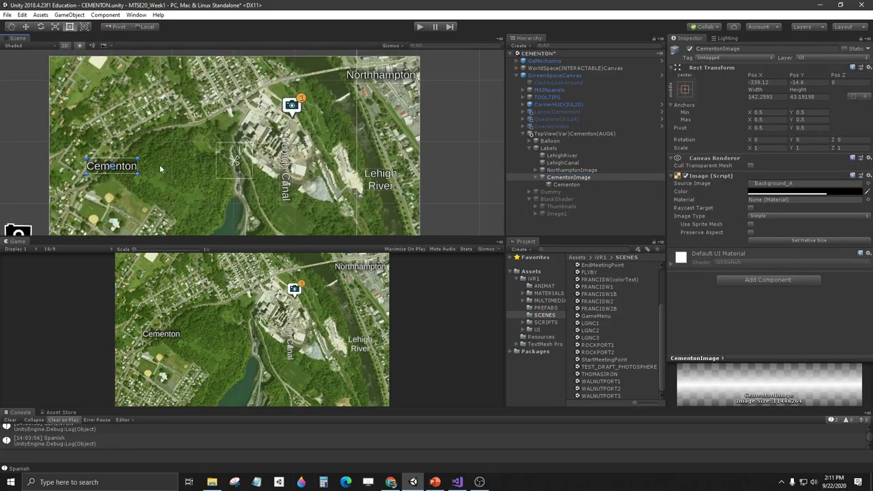
drag(131, 170, 181, 82)
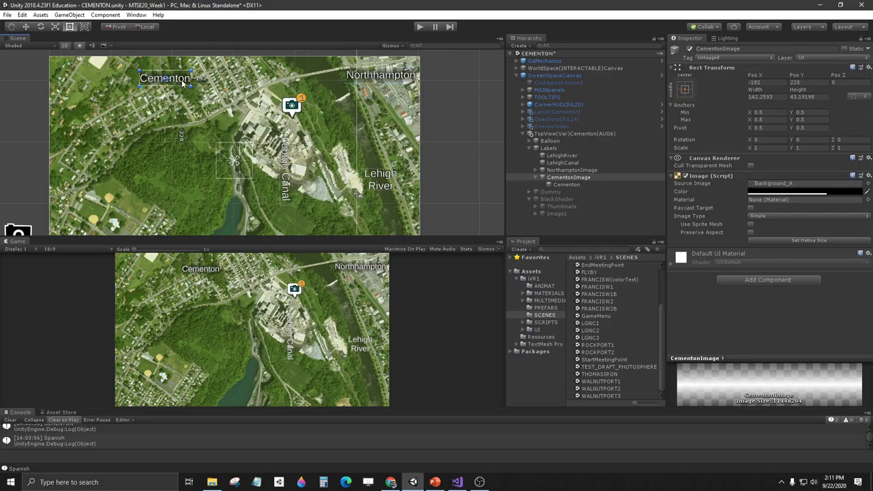
click(215, 213)
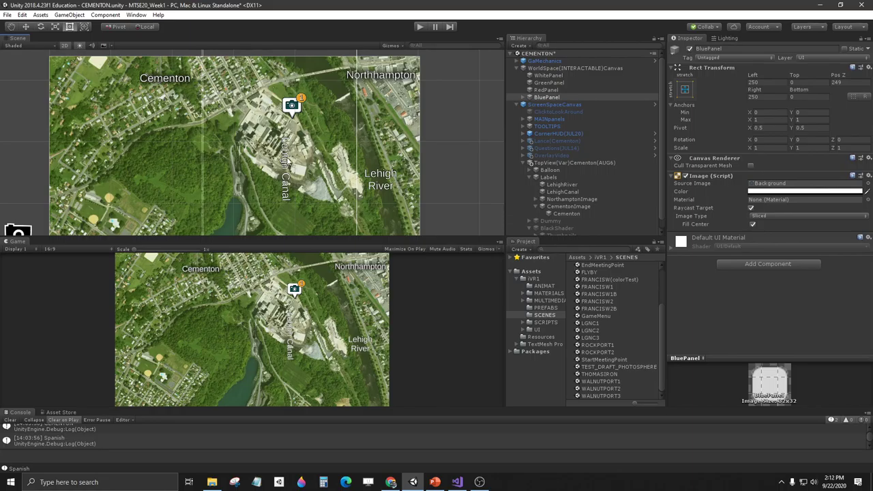
Rotate the Lehigh Canal label to horizontal and change Lehigh to Lafarge.
click(285, 162)
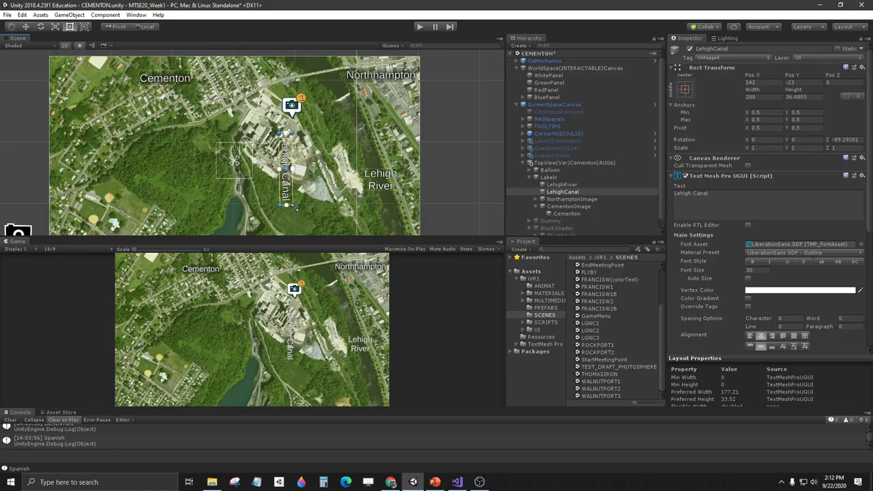
drag(295, 208, 351, 153)
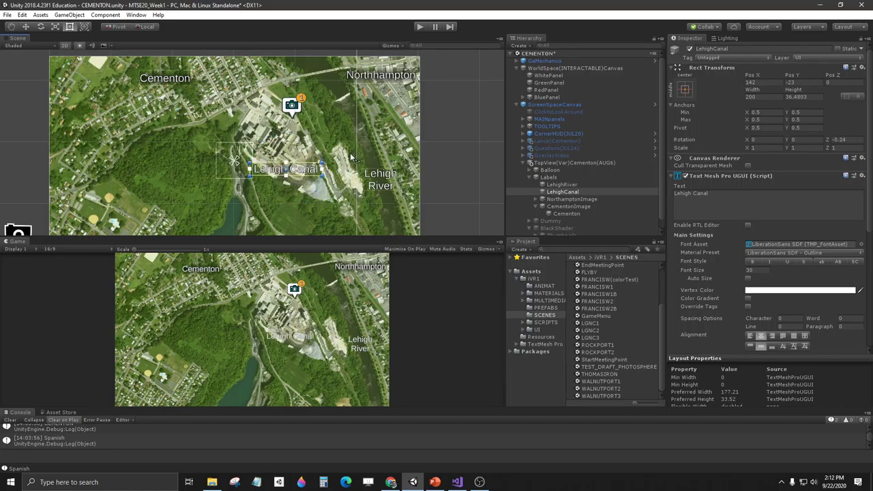
click(690, 194)
click(694, 194)
key(BackSpace)
key(BackSpace)
key(BackSpace)
key(BackSpace)
key(BackSpace)
text(afarge)
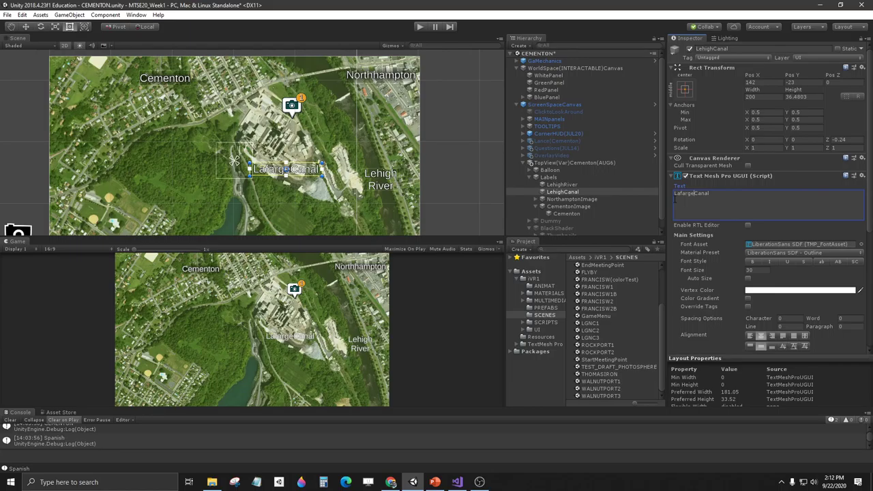
key(Return)
Finish the label text as Lafarge / Whitehall / Plant on three lines.
text(W)
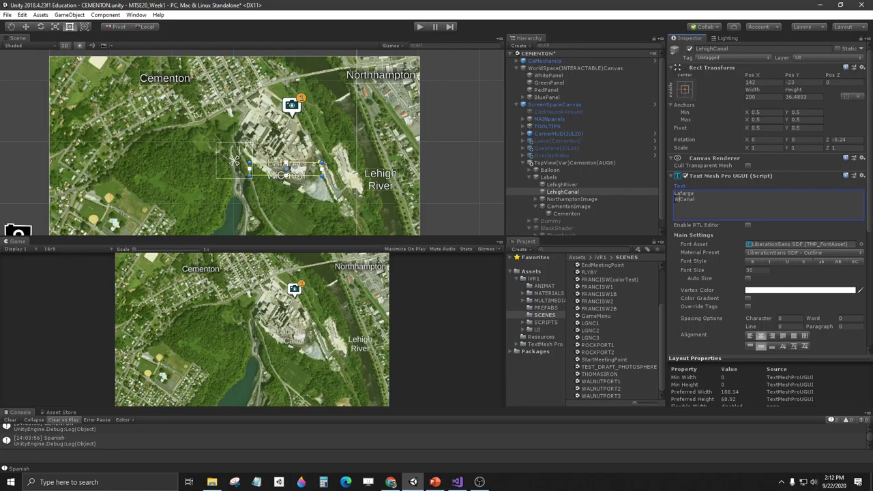
text(hite)
key(Delete)
key(Delete)
key(Delete)
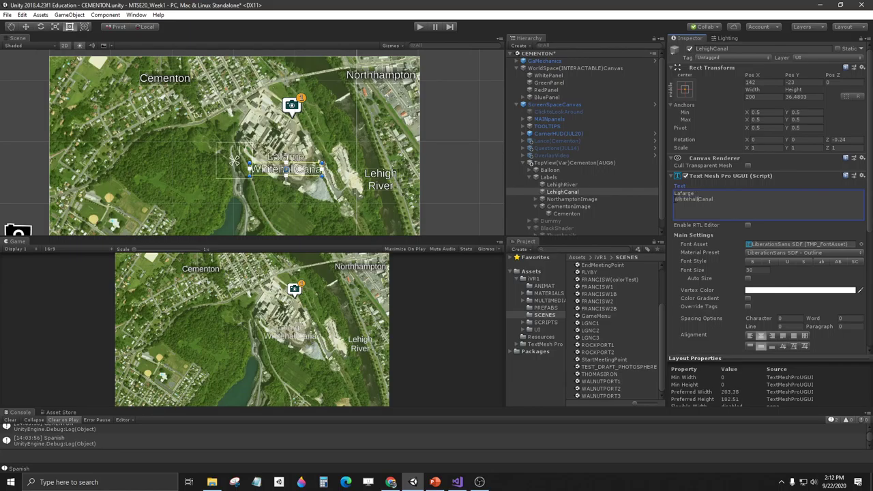
text(hal)
key(Delete)
key(End)
key(Return)
text(Plant)
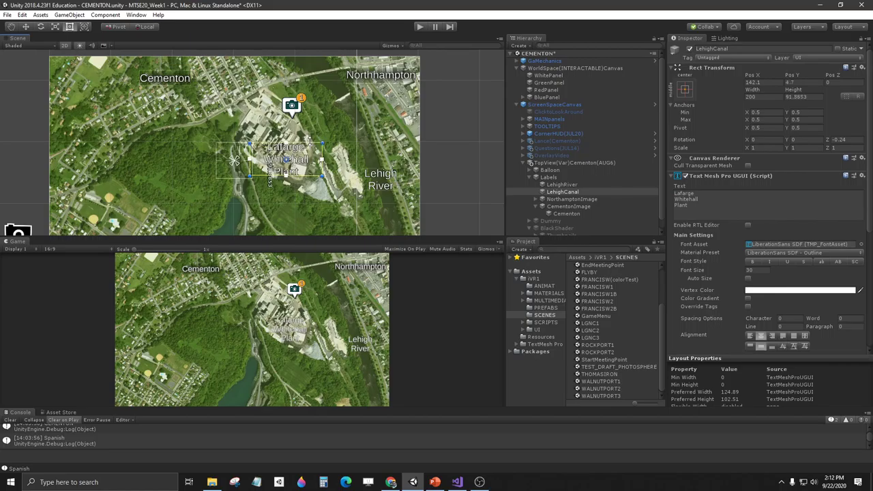
Make the label box tall enough for three lines and enlarge the Game view.
mouse_move(301, 176)
mouse_down()
mouse_move(300, 183)
mouse_move(293, 147)
mouse_move(234, 138)
mouse_move(334, 139)
mouse_move(288, 167)
mouse_move(304, 164)
mouse_up()
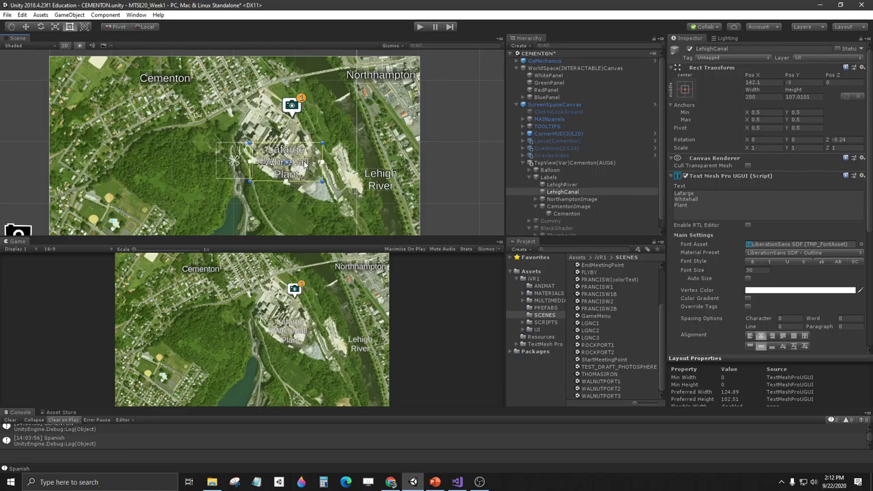
drag(315, 245, 315, 141)
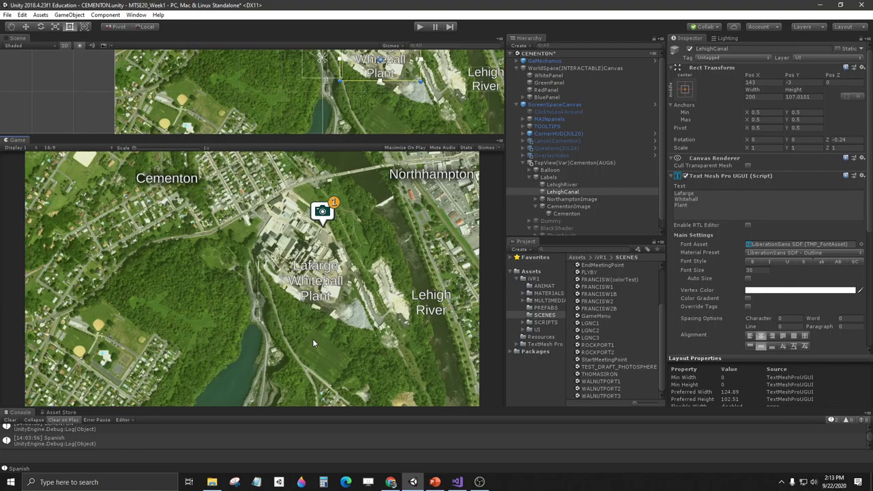
click(573, 193)
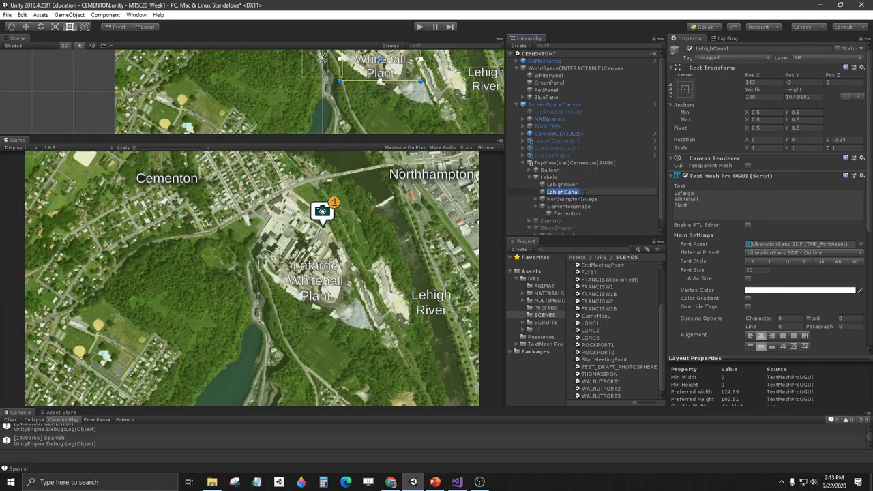
Rename the LehighCanal object to LafargeLabel.
text(LafargeLabel)
key(Return)
key(Up)
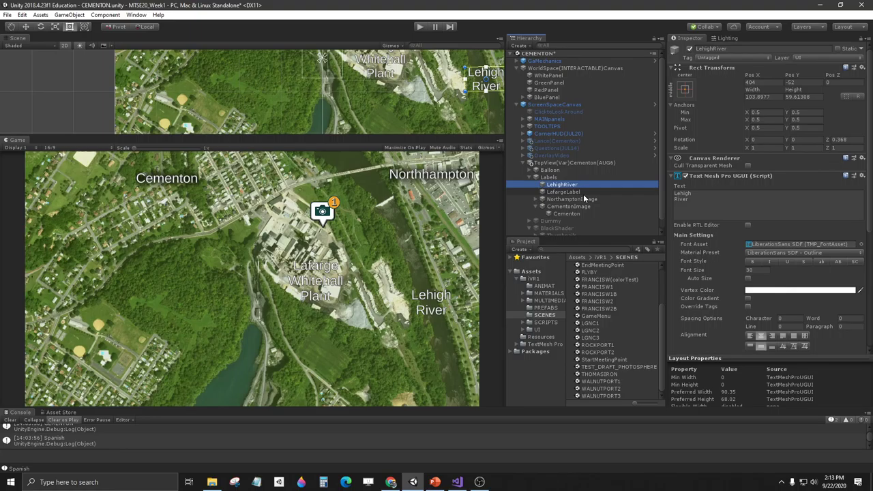
key(Down)
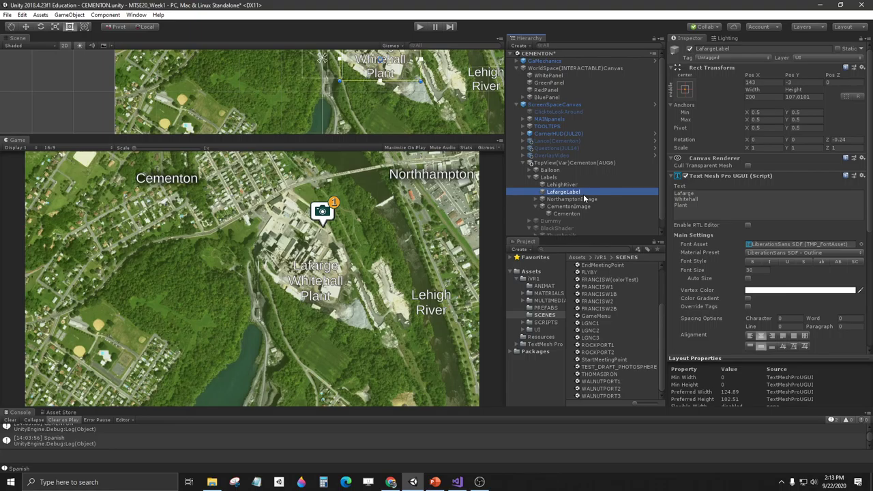
Duplicate LafargeLabel as Quarry with its text set to Quarry.
key(ctrl+d)
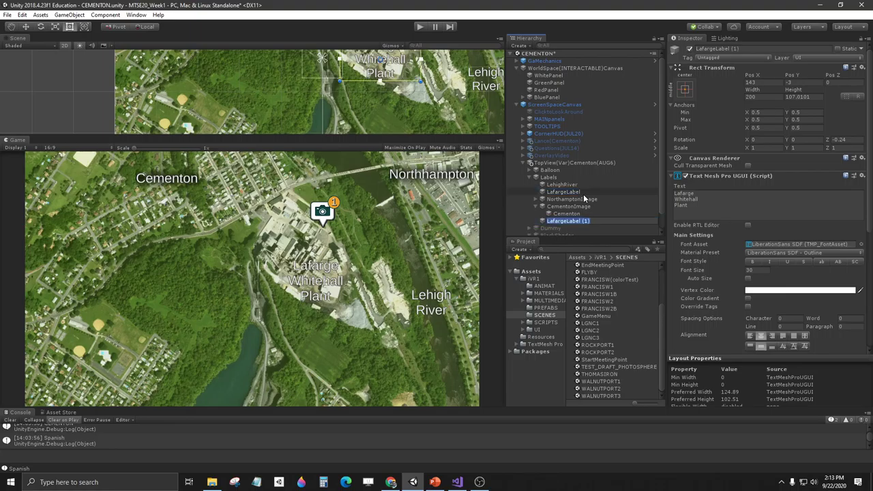
key(F2)
text(Quarry)
key(Return)
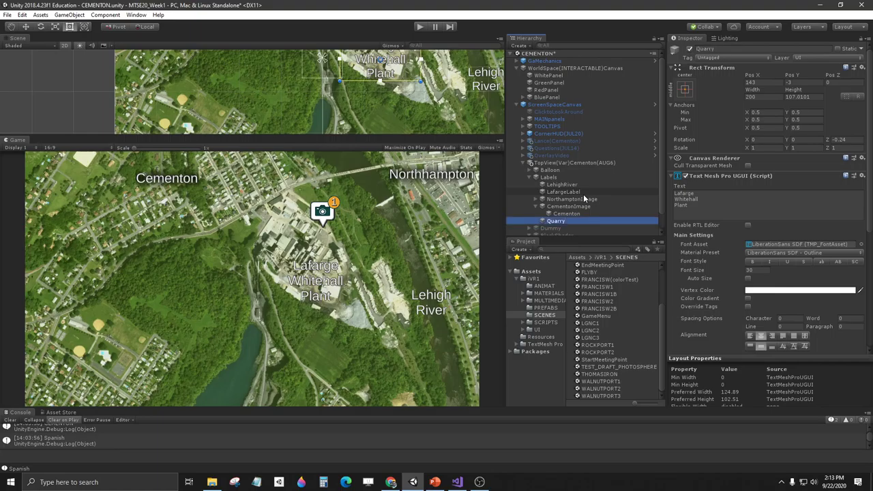
click(678, 194)
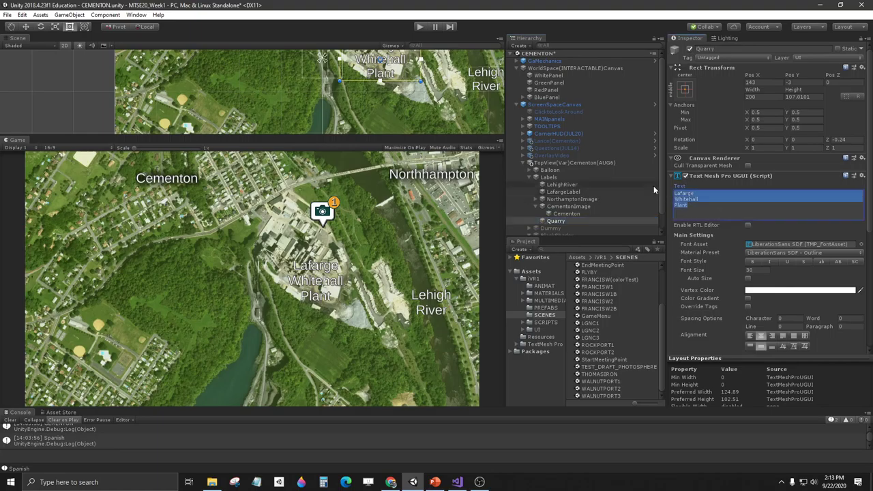
text(Quarry)
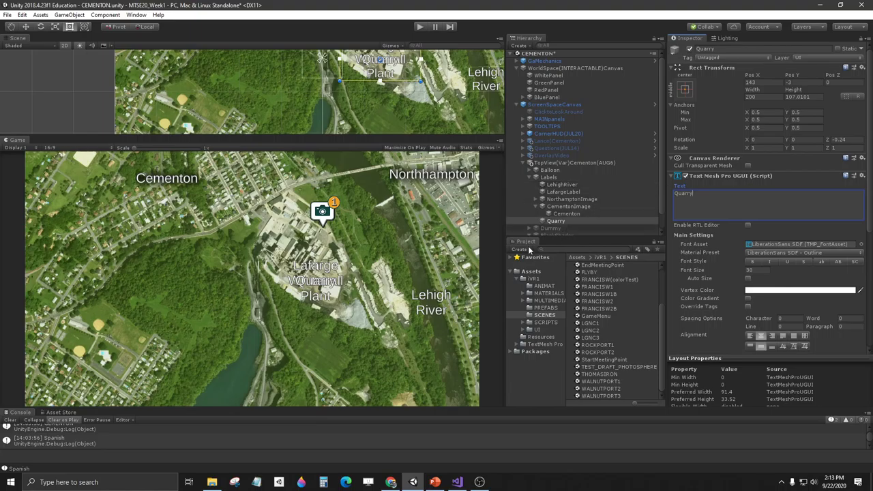
Place Quarry in Labels after LafargeLabel and move it by the pond at −58, −248.
click(558, 214)
drag(556, 221, 556, 195)
drag(369, 68, 288, 165)
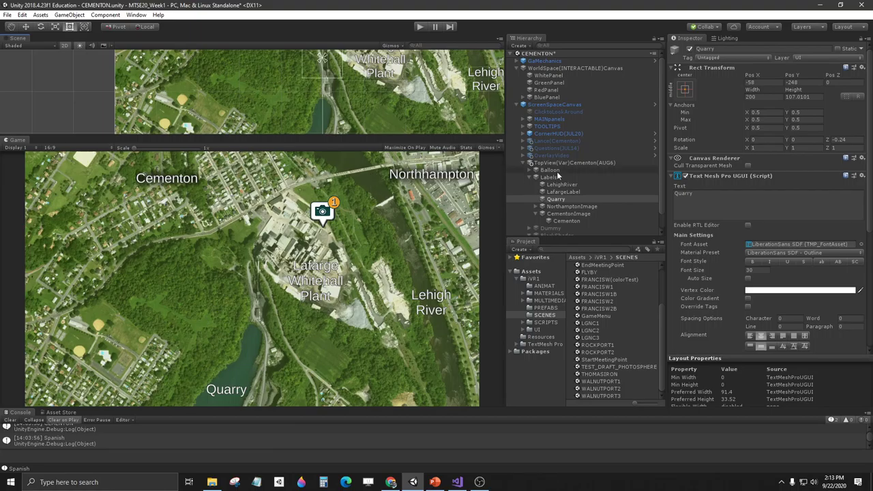
click(536, 178)
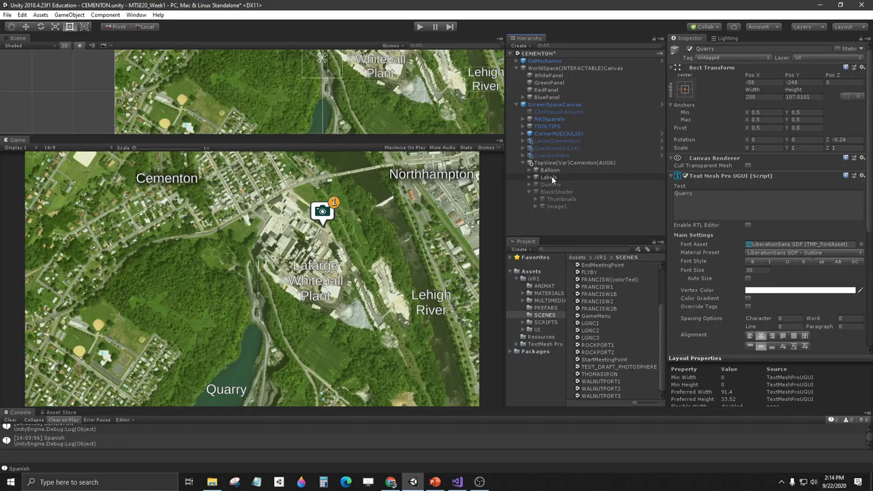
Start a new Paint 3D canvas with Transparent canvas turned on.
click(301, 483)
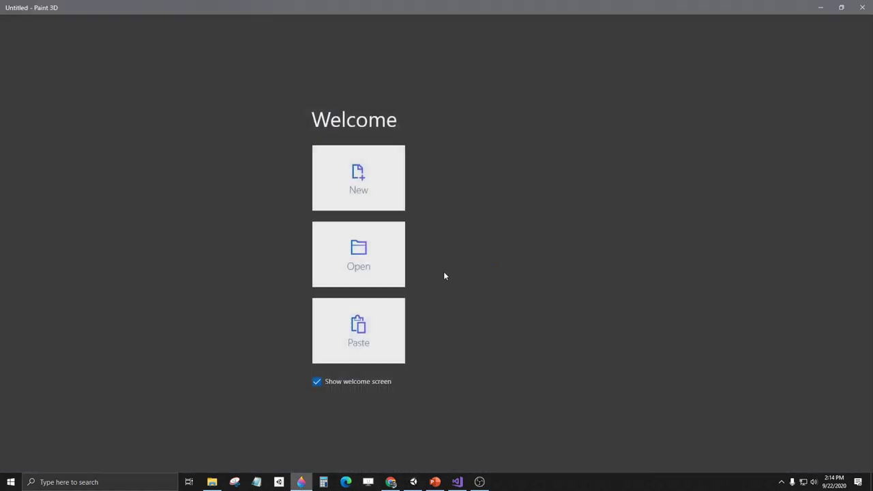
click(440, 130)
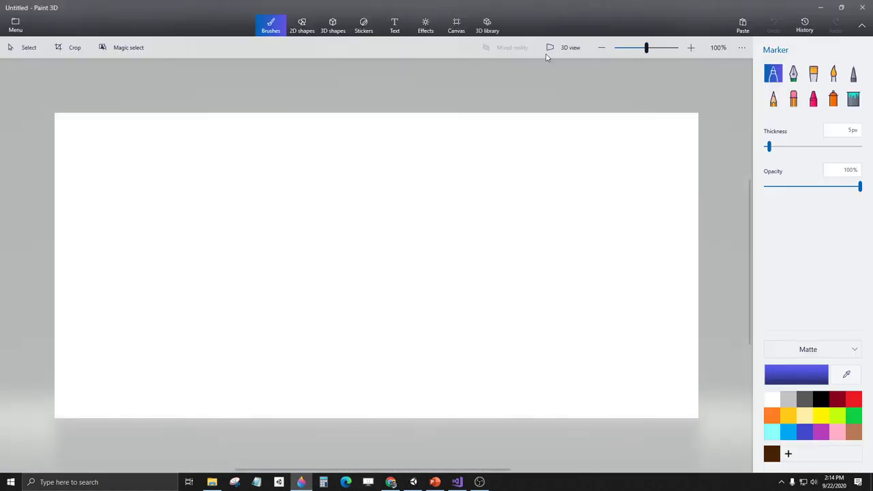
click(456, 26)
click(773, 108)
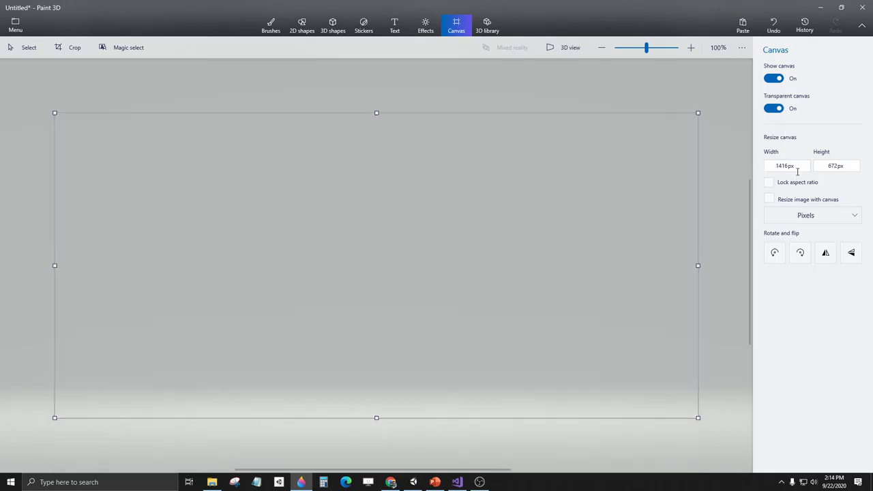
Set the canvas width and height to 128 px.
double_click(792, 166)
text(128)
key(Tab)
text(128)
click(494, 296)
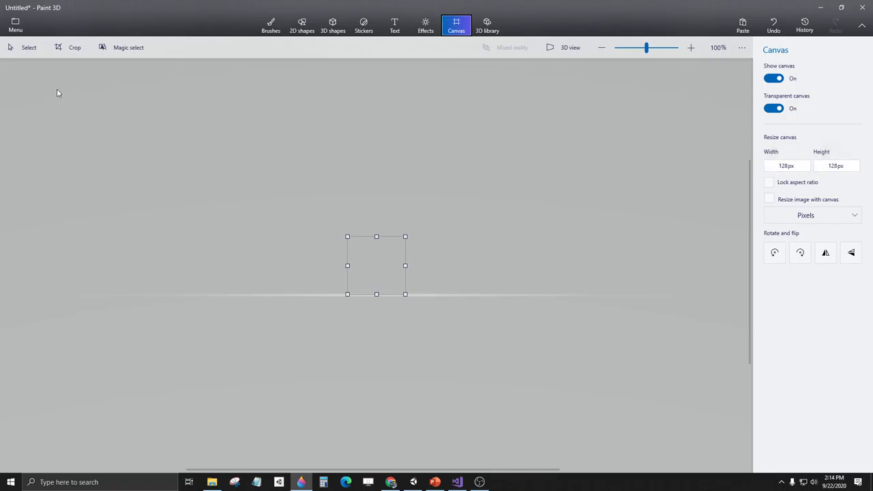
Draw and delete a test capsule and ellipse in 2D shapes, then close Paint 3D without saving.
click(304, 28)
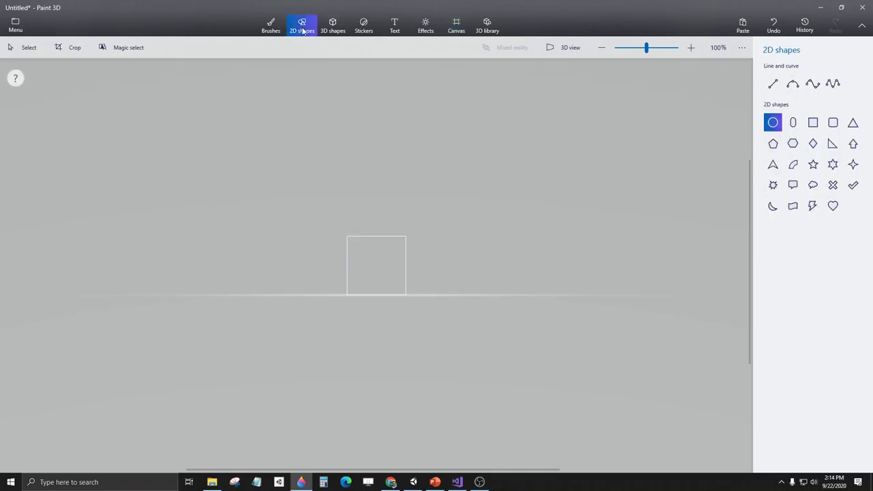
click(793, 124)
drag(356, 255, 603, 314)
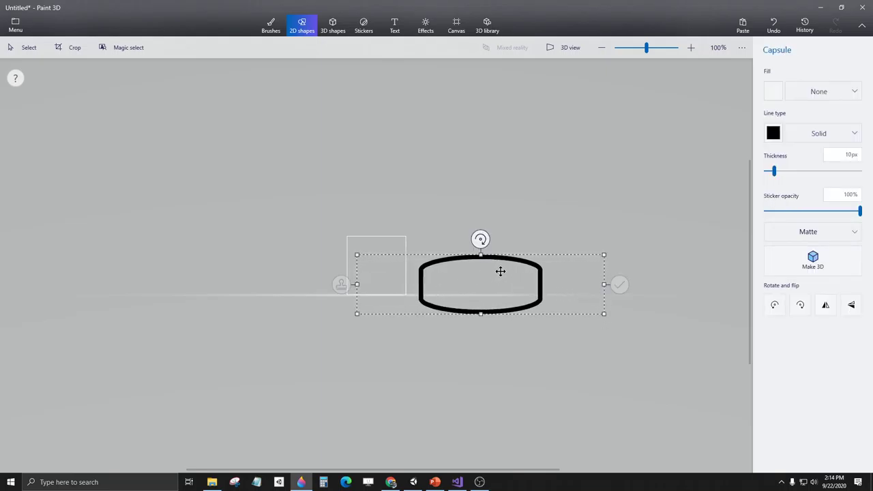
key(Delete)
click(773, 122)
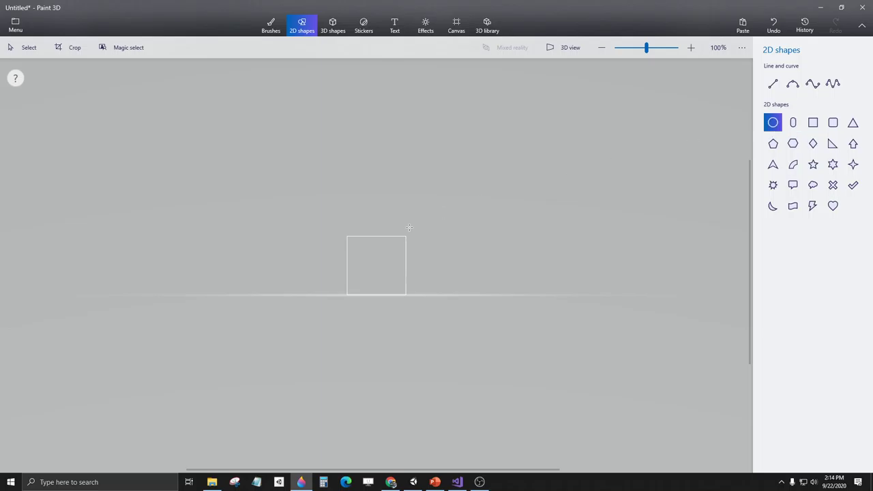
mouse_move(346, 255)
mouse_down()
mouse_move(438, 305)
mouse_move(403, 296)
mouse_up()
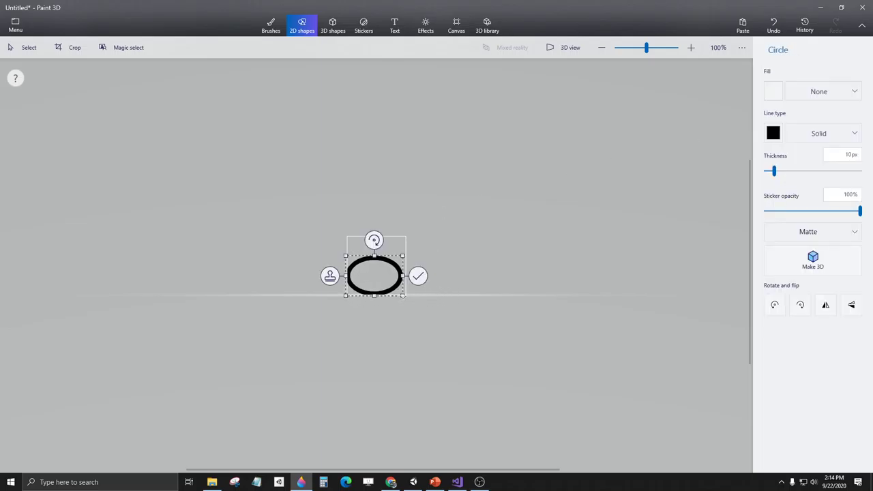
key(Delete)
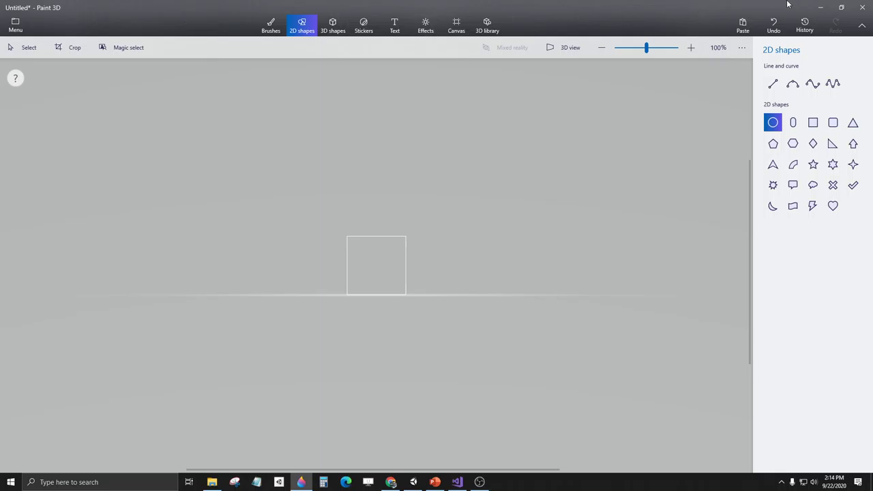
click(862, 7)
click(436, 260)
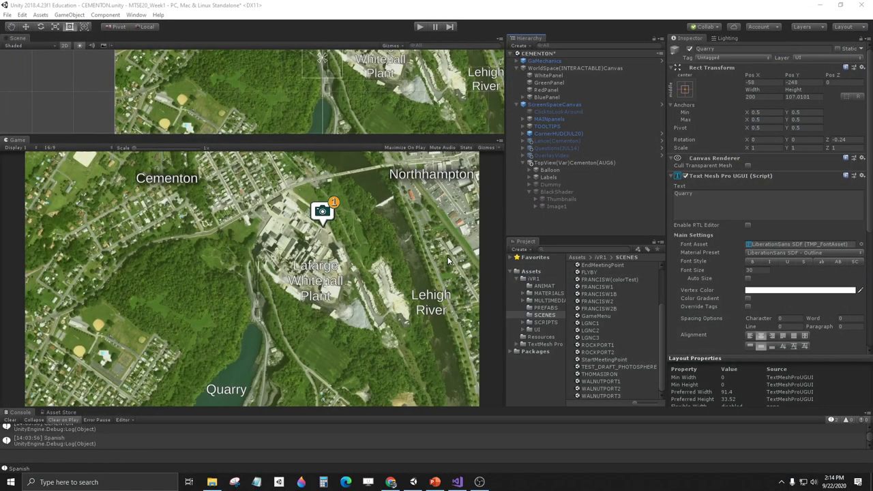
Delete the photo from the slide and draw a small Flowchart: Terminator shape.
click(434, 482)
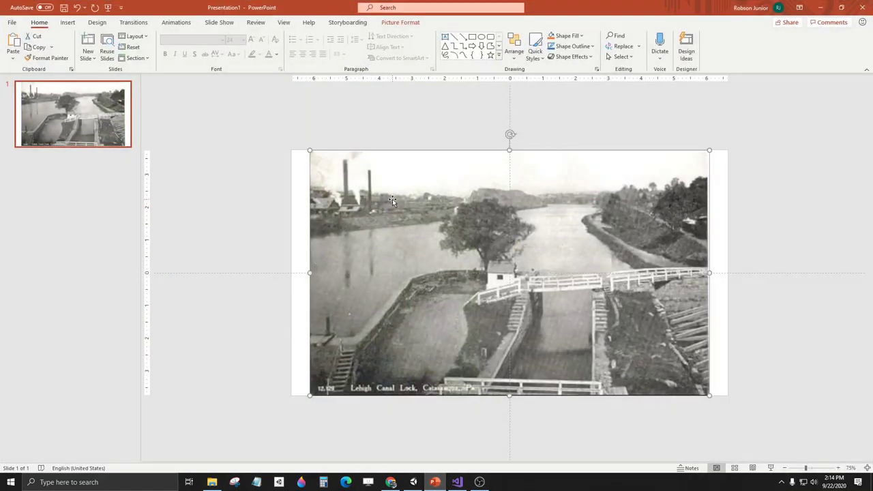
key(Delete)
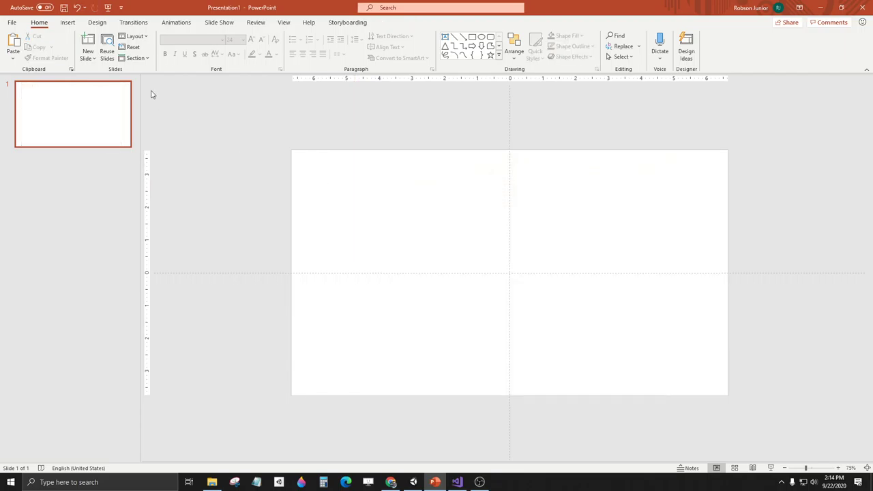
click(66, 24)
click(166, 48)
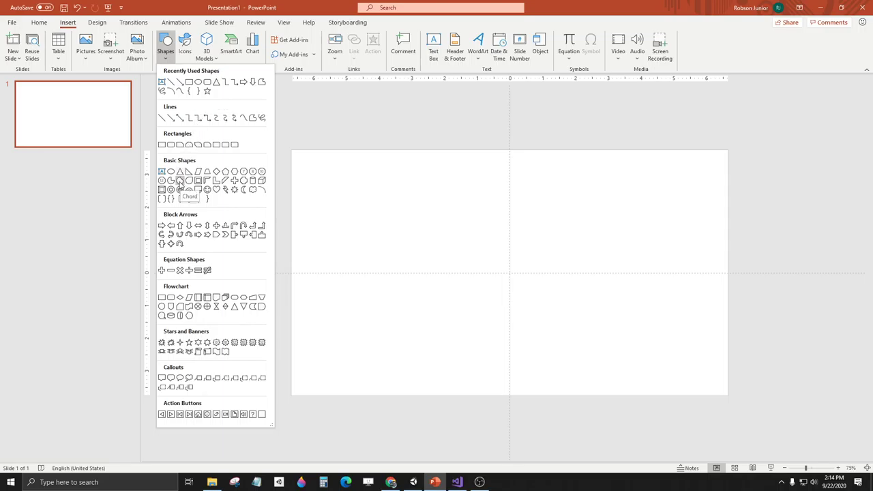
click(234, 297)
mouse_move(437, 225)
mouse_down()
mouse_move(403, 217)
mouse_move(419, 206)
mouse_up()
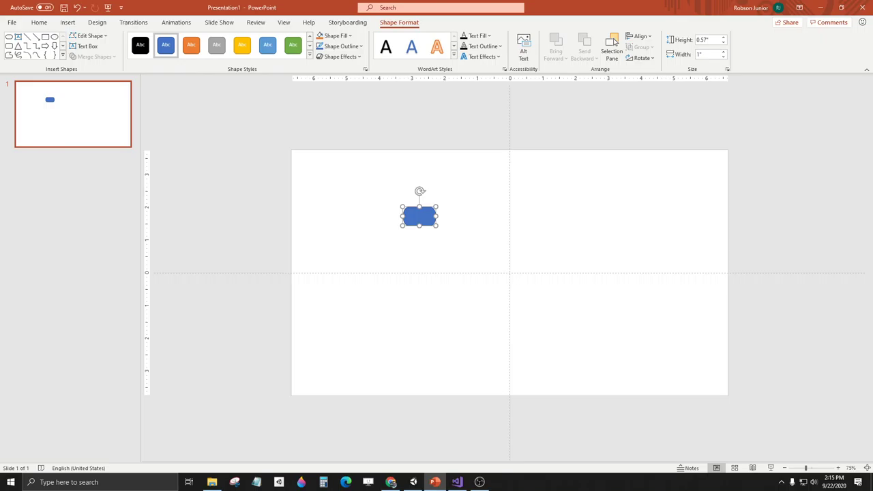
Paste the 329 picture, enlarge it and move it to the slide's top-right.
click(266, 178)
key(ctrl+v)
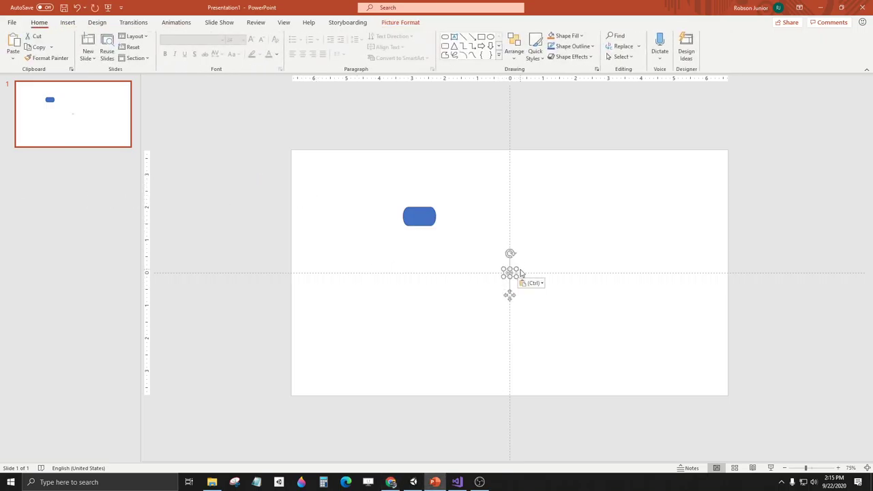
drag(519, 272, 620, 202)
drag(558, 241, 662, 184)
click(405, 214)
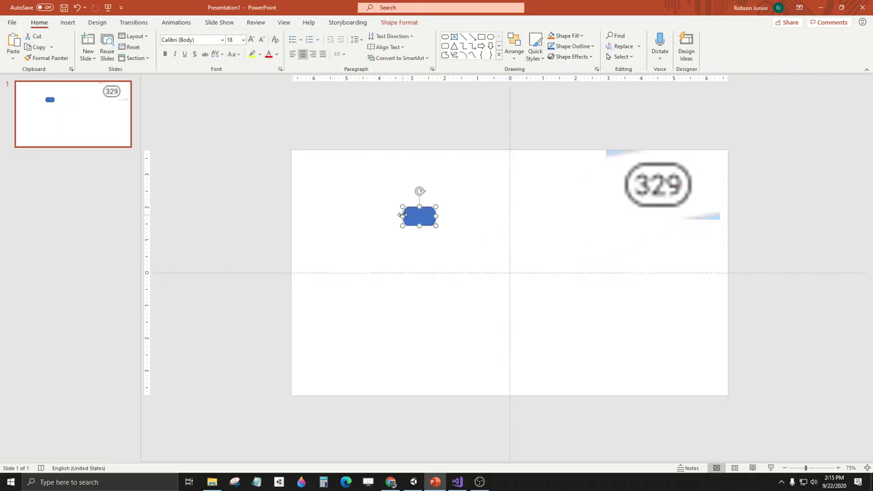
Enlarge the terminator shape and reshape its left-end curves with Edit Points.
drag(436, 204, 493, 178)
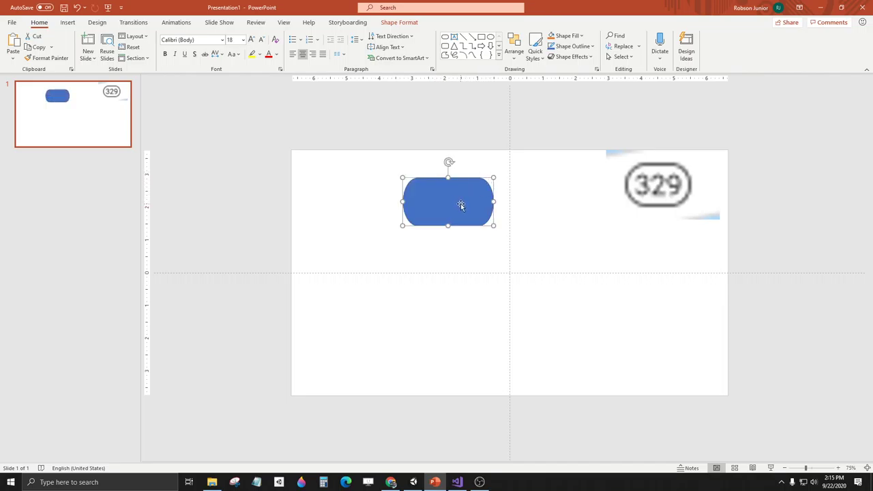
ctrl+scroll(463, 206, up, 4)
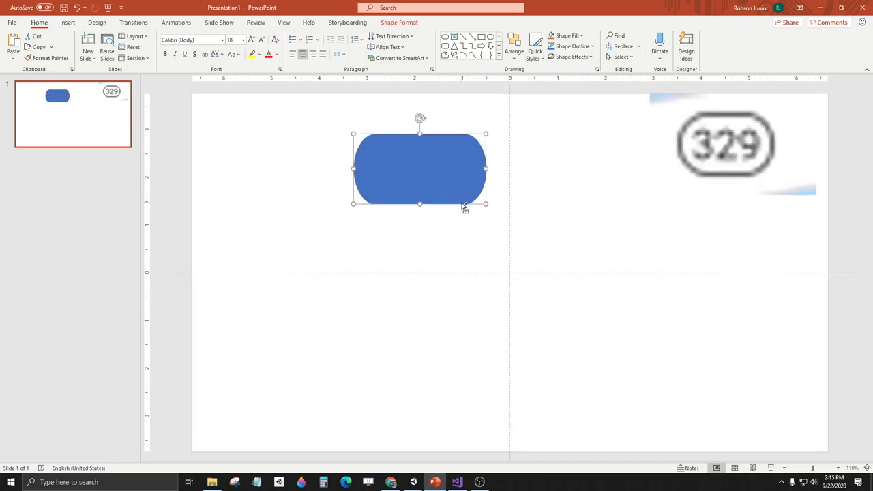
right_click(387, 141)
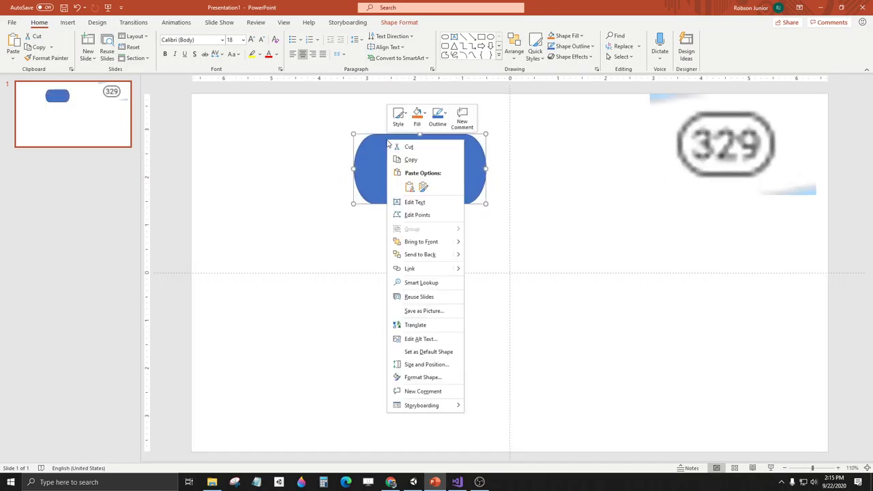
click(408, 215)
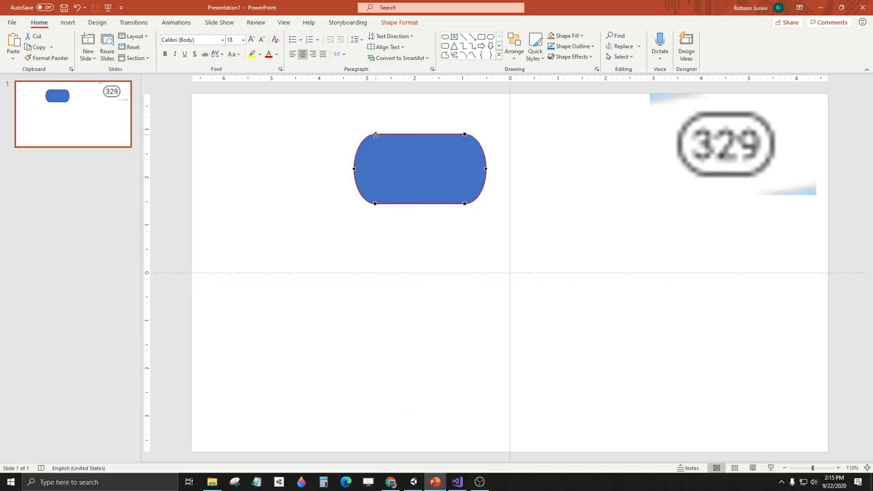
drag(375, 135, 381, 134)
drag(375, 203, 382, 204)
click(383, 159)
Adjust the shape's edges so it measures about 2.11 by 1.18 inches.
key(Escape)
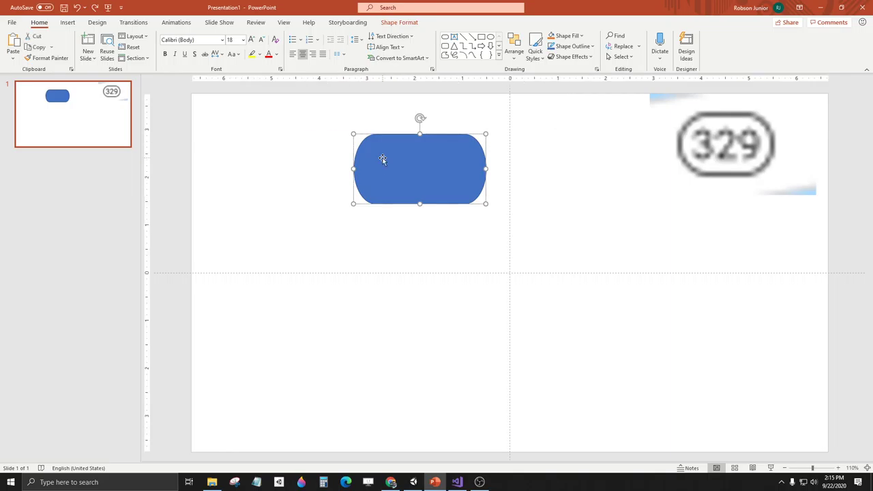
drag(354, 168, 311, 168)
drag(399, 135, 397, 147)
drag(485, 175, 450, 163)
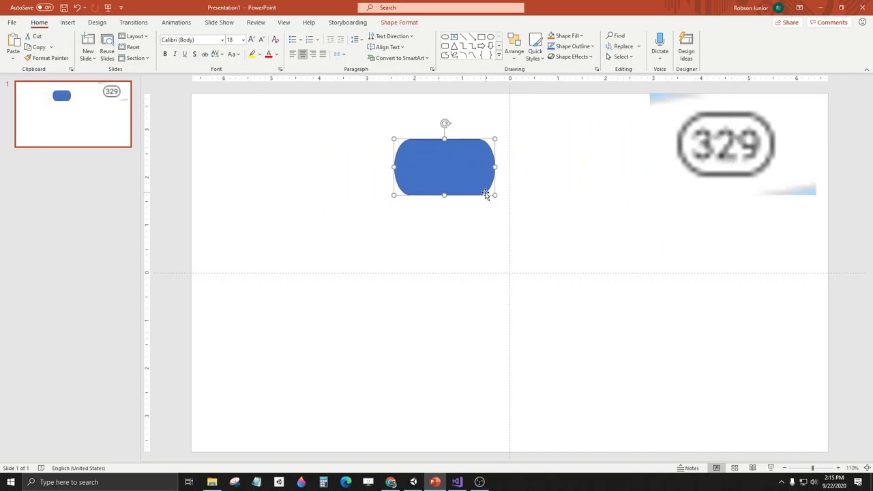
click(401, 23)
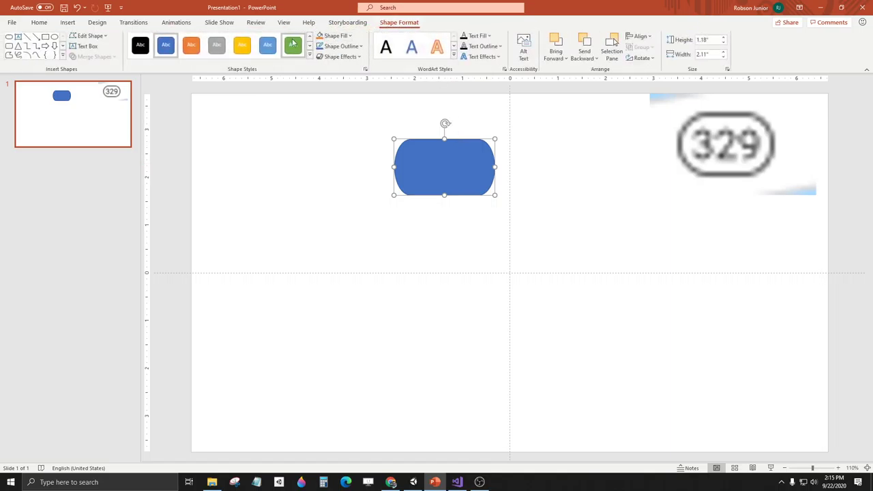
Give the shape the white-fill theme style with a 4½ pt black outline.
click(310, 57)
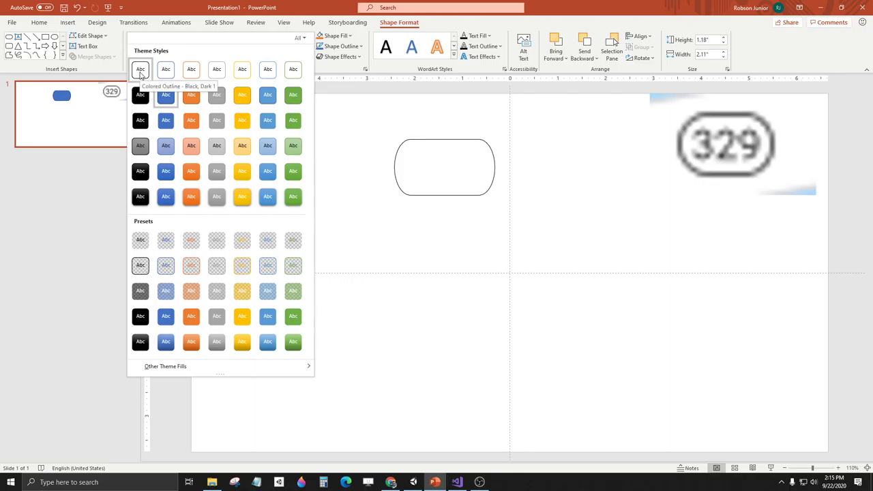
click(141, 71)
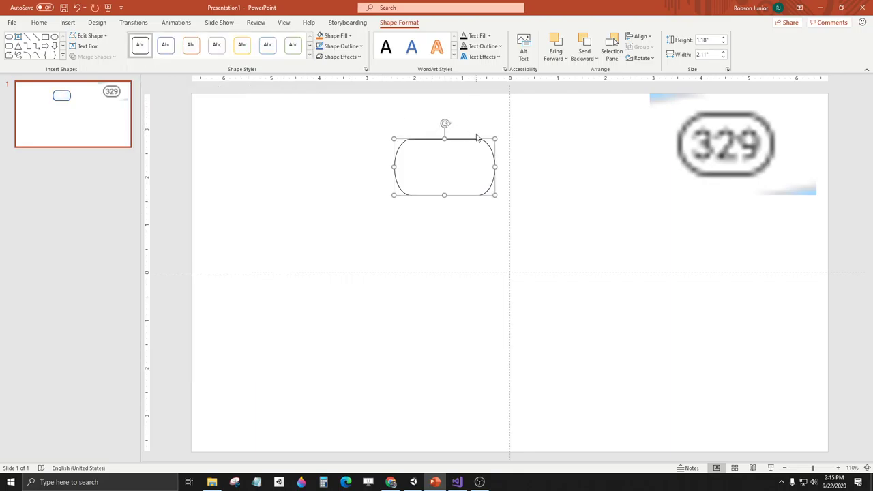
click(341, 46)
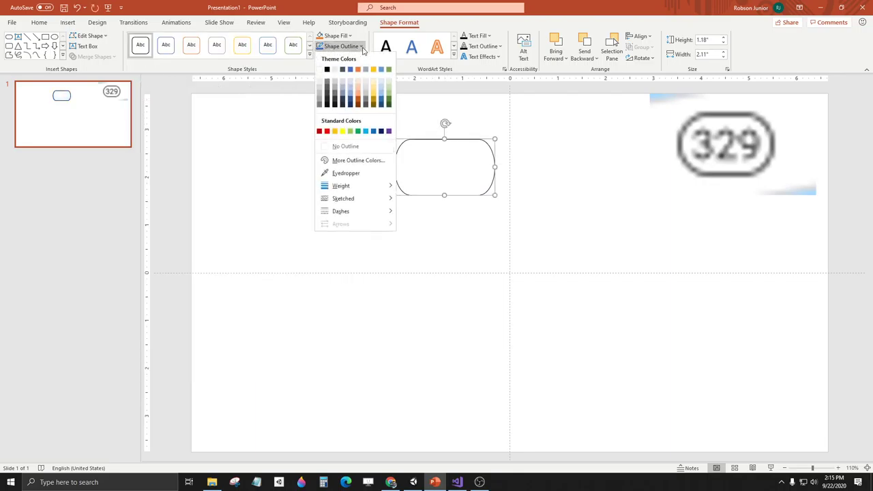
mouse_move(343, 185)
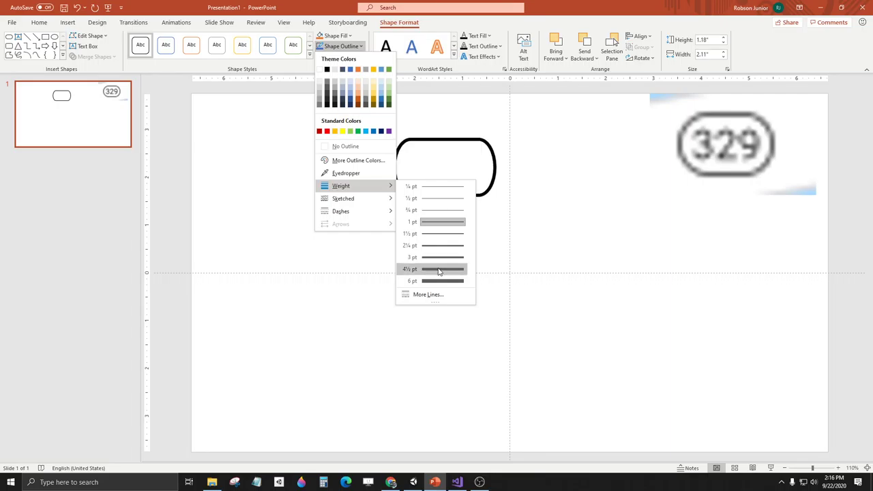
click(440, 269)
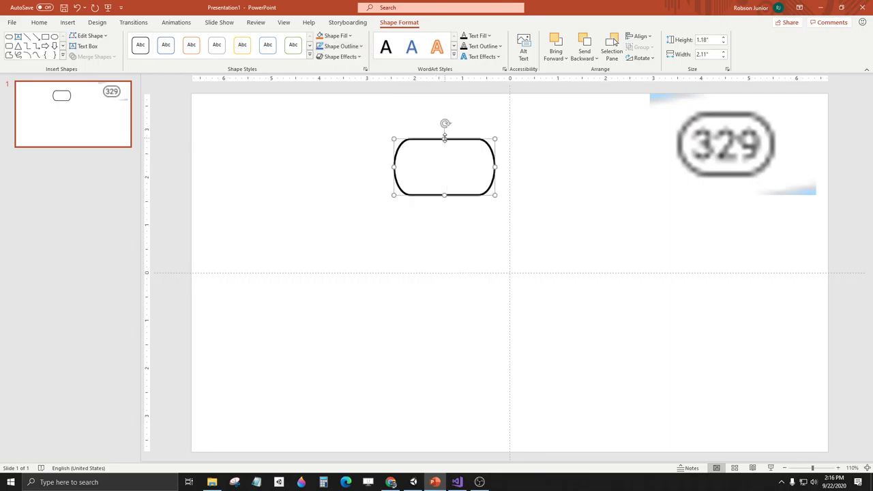
Resize the outlined shape to 0.91 by 2.15 inches.
drag(445, 138, 443, 152)
mouse_move(394, 173)
mouse_down()
mouse_move(410, 172)
mouse_move(391, 172)
mouse_up()
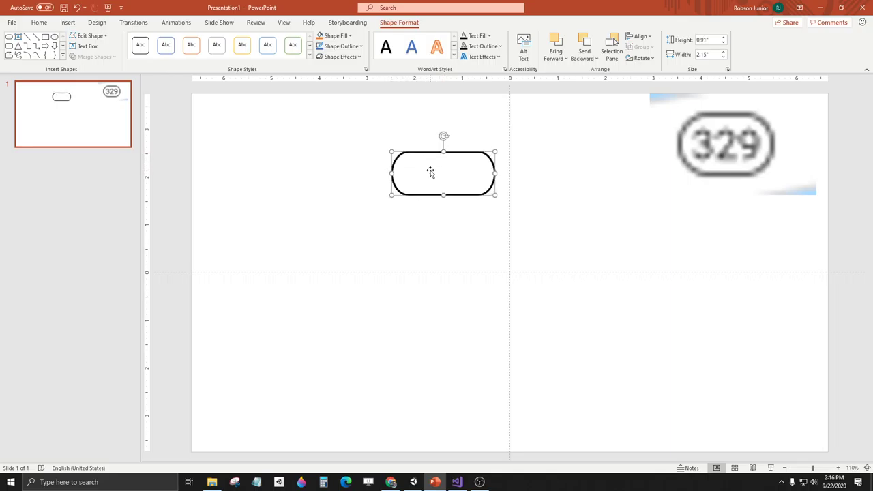
click(309, 144)
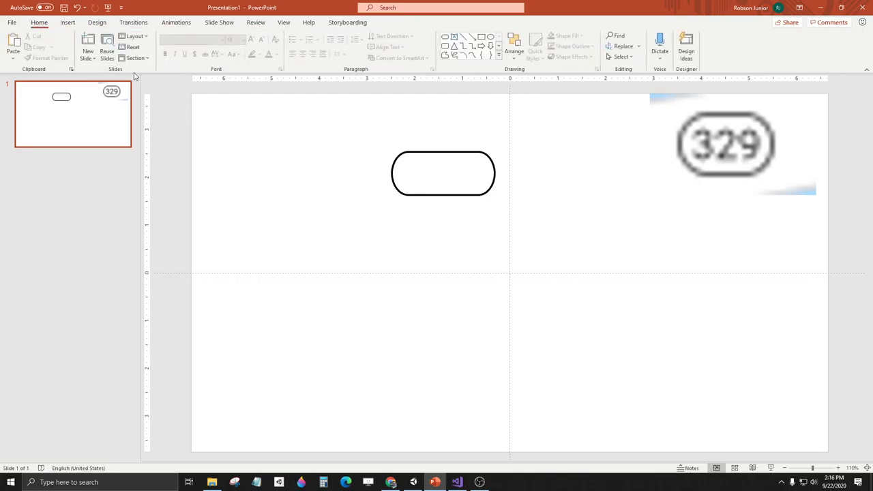
Add plain black WordArt reading 329 and move it into the rounded rectangle.
click(63, 22)
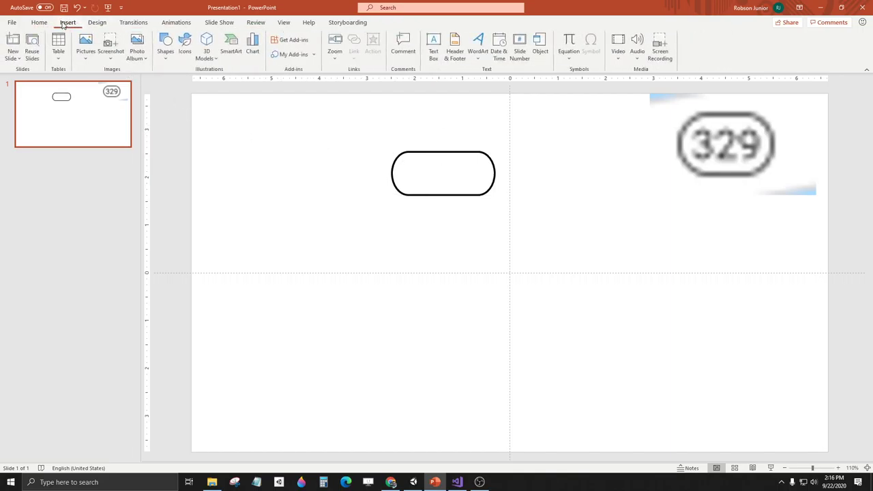
click(478, 45)
click(477, 79)
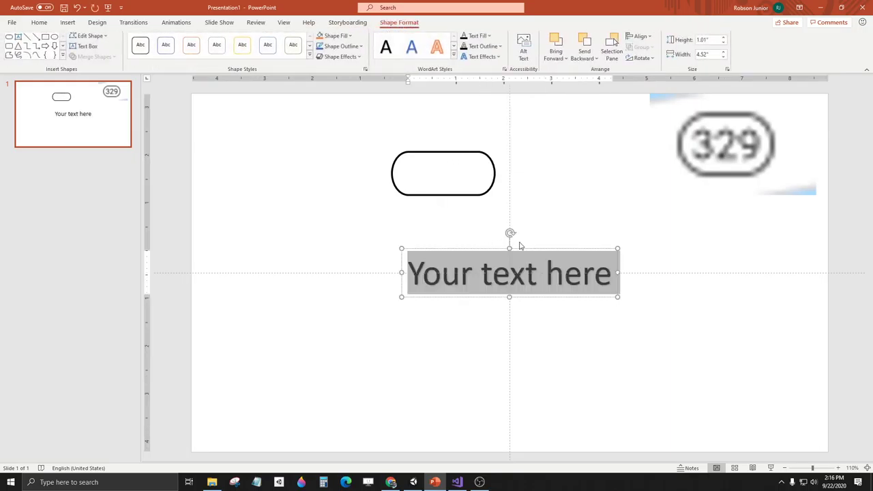
text(329)
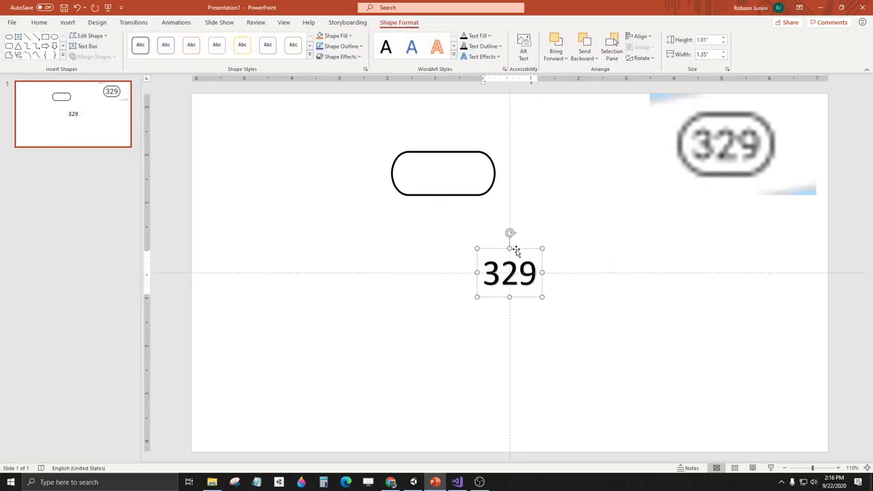
drag(523, 250, 456, 149)
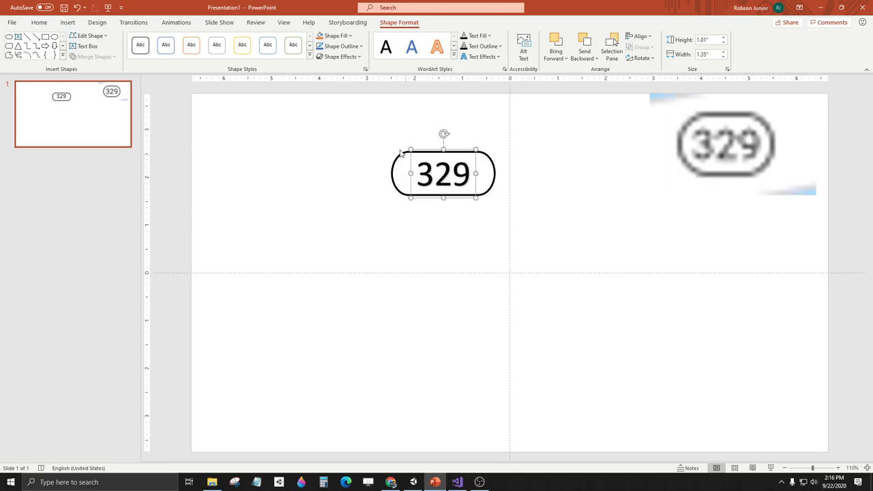
Remove the shadow from the 329 WordArt and nudge it into place.
click(482, 57)
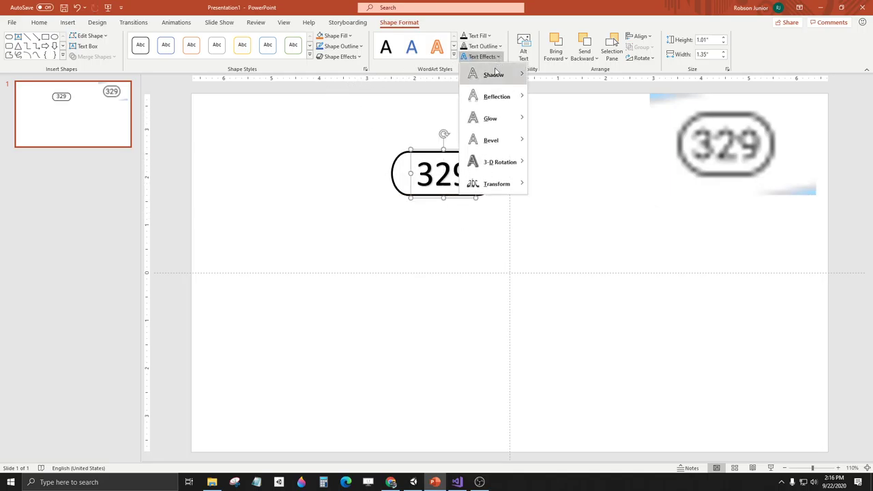
mouse_move(496, 76)
click(548, 99)
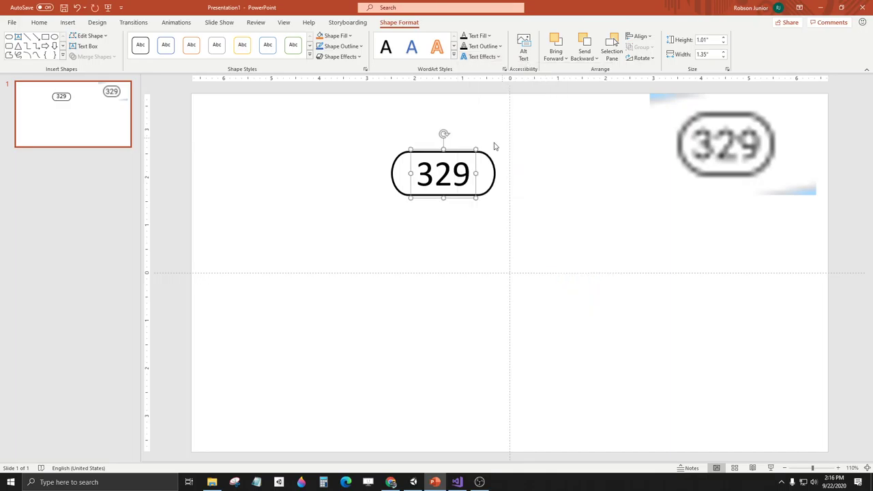
drag(467, 149, 470, 148)
click(502, 179)
Narrow and shorten the rounded rectangle from all four sides around the 329 text.
click(495, 175)
drag(495, 175, 483, 173)
mouse_move(392, 172)
mouse_down()
mouse_move(410, 171)
mouse_move(399, 173)
mouse_up()
drag(442, 150, 442, 155)
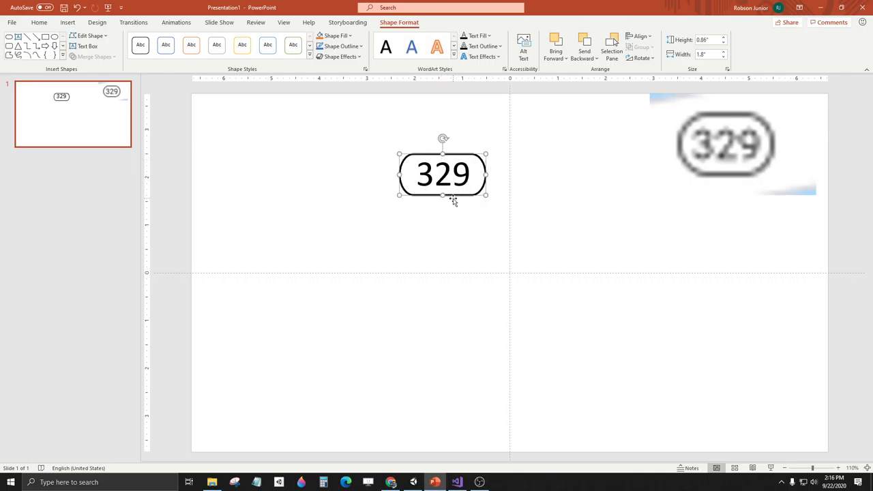
drag(443, 196, 444, 194)
click(452, 175)
click(444, 148)
Narrow the 329 shape further to about 0.86 by 1.58 inches.
click(444, 153)
drag(444, 150, 444, 151)
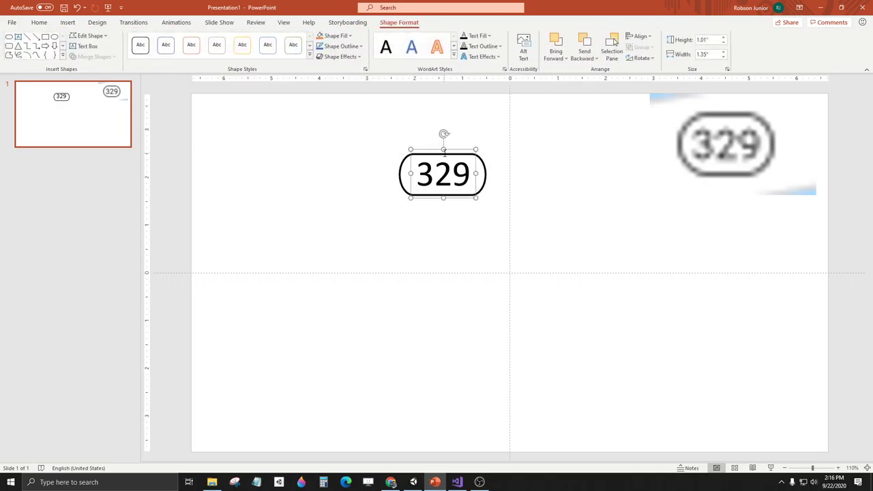
click(515, 213)
click(434, 182)
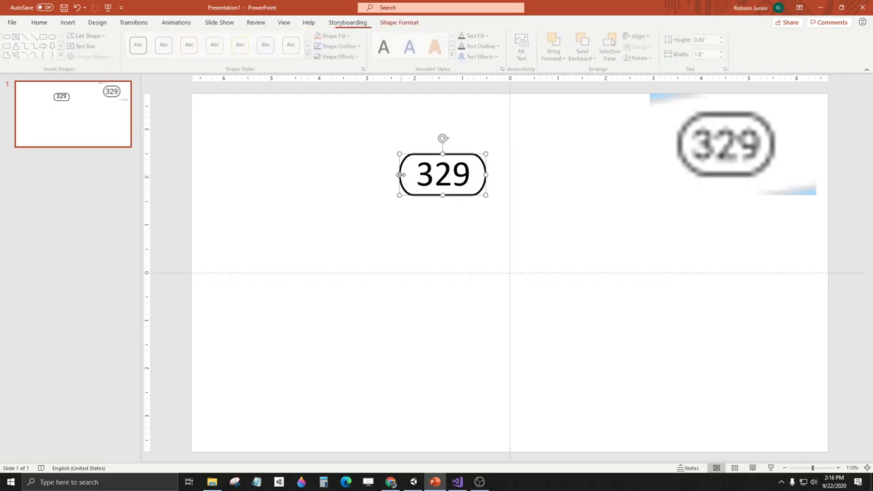
drag(400, 174, 406, 174)
drag(483, 178, 481, 175)
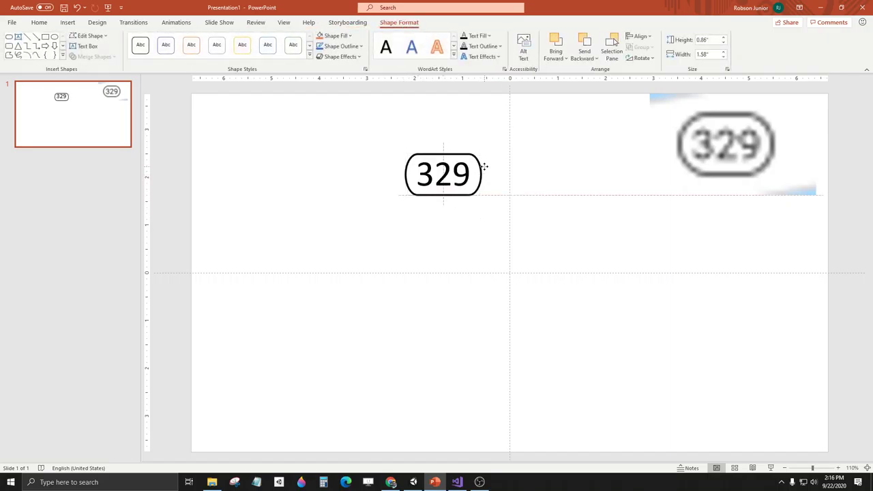
click(586, 229)
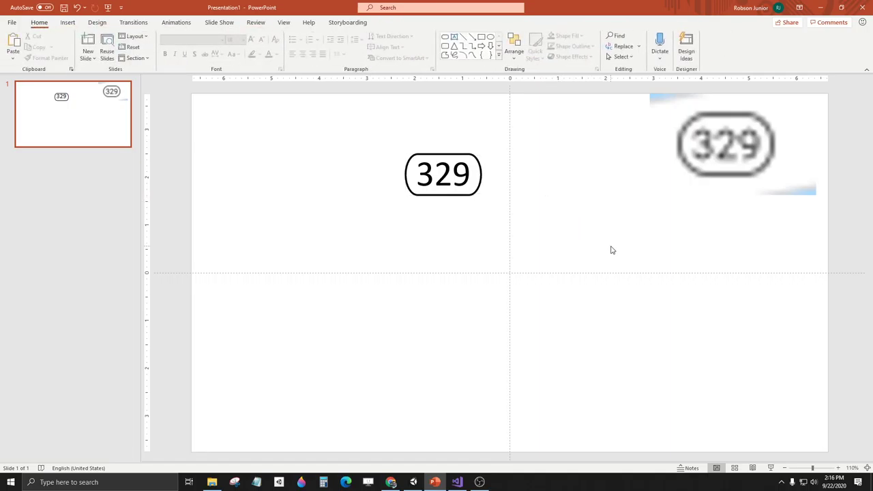
Thicken the rounded rectangle's outline around 329 to 4½ pt.
click(434, 196)
click(359, 46)
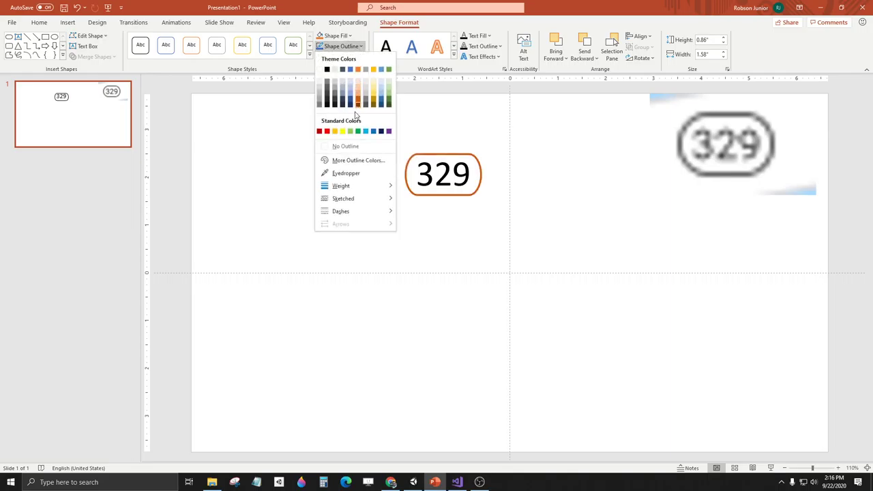
mouse_move(362, 186)
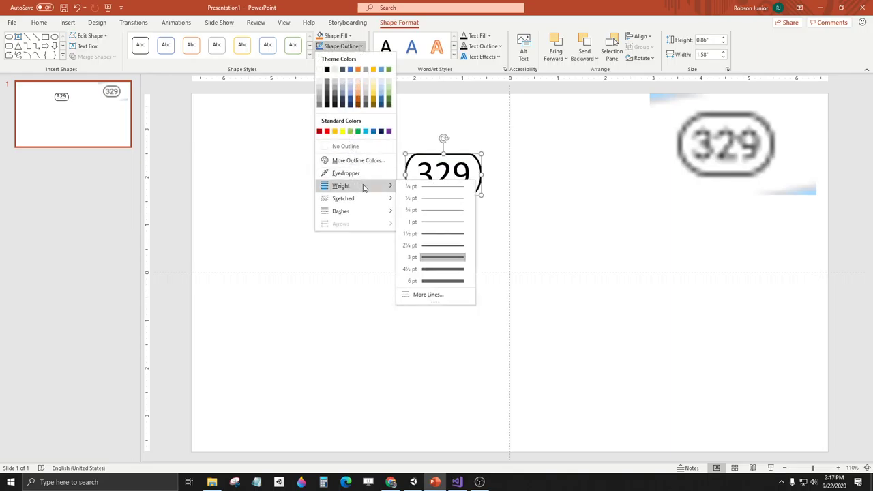
click(437, 269)
click(523, 195)
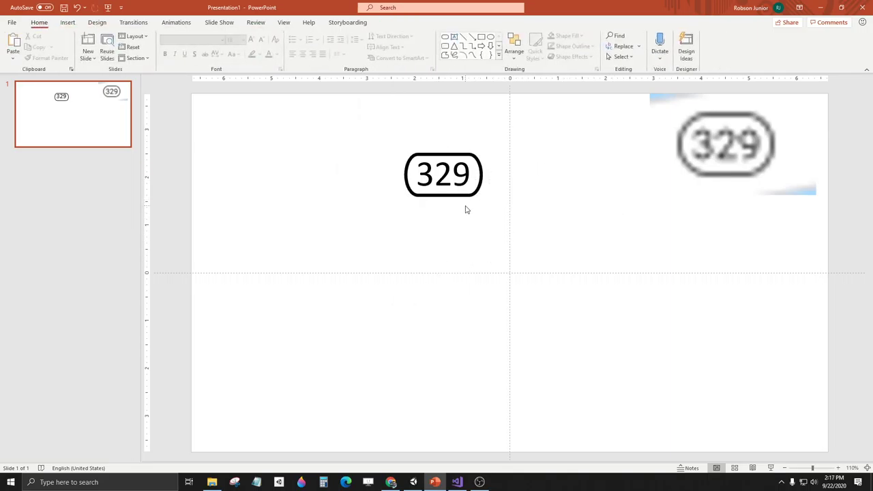
Try bold (then undo it) and the Arial Narrow font on the 329 text.
drag(416, 175, 481, 175)
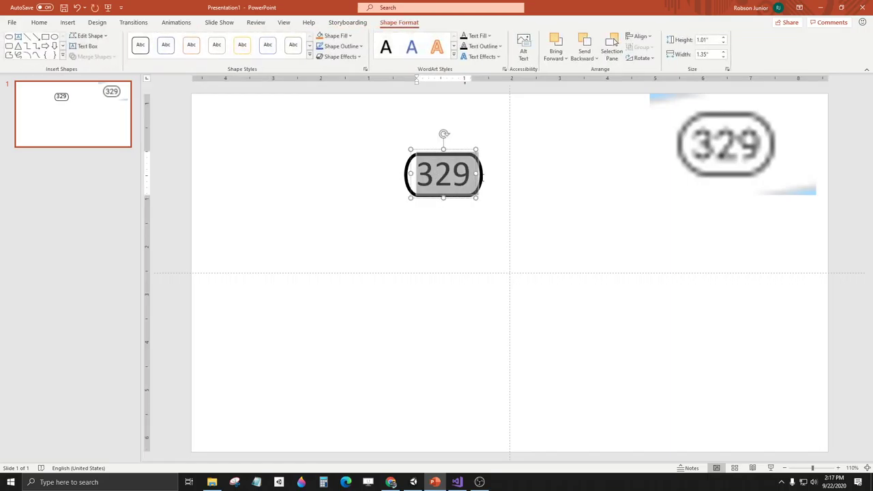
click(489, 162)
click(533, 220)
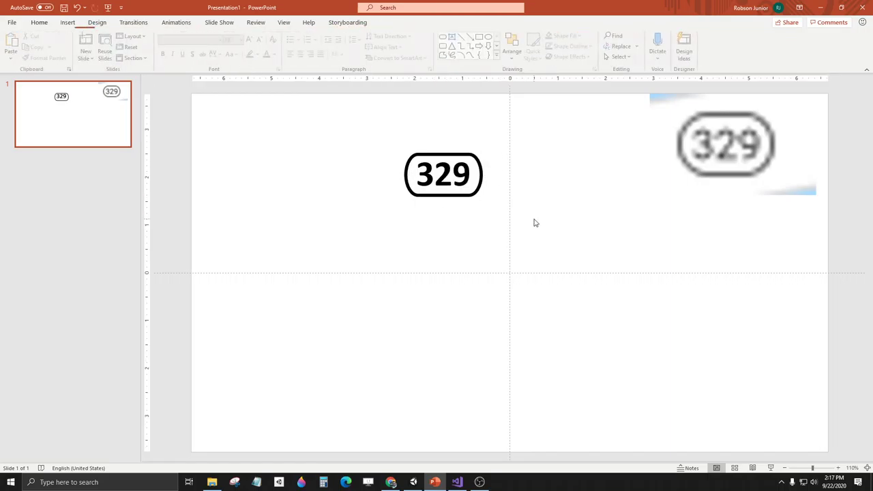
key(ctrl+z)
click(434, 176)
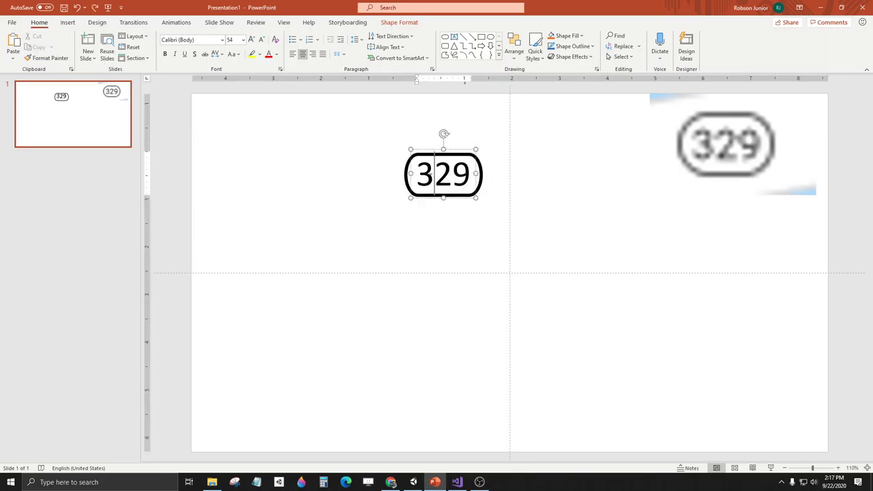
drag(415, 176, 471, 176)
click(510, 151)
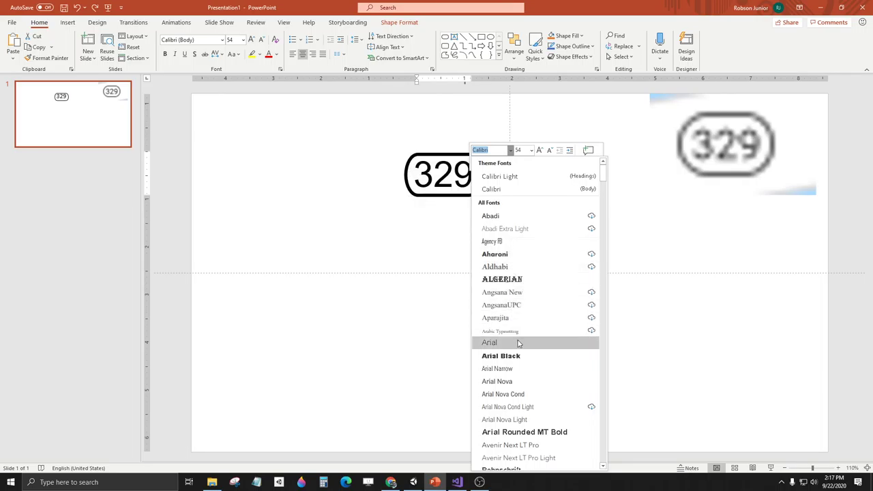
click(515, 374)
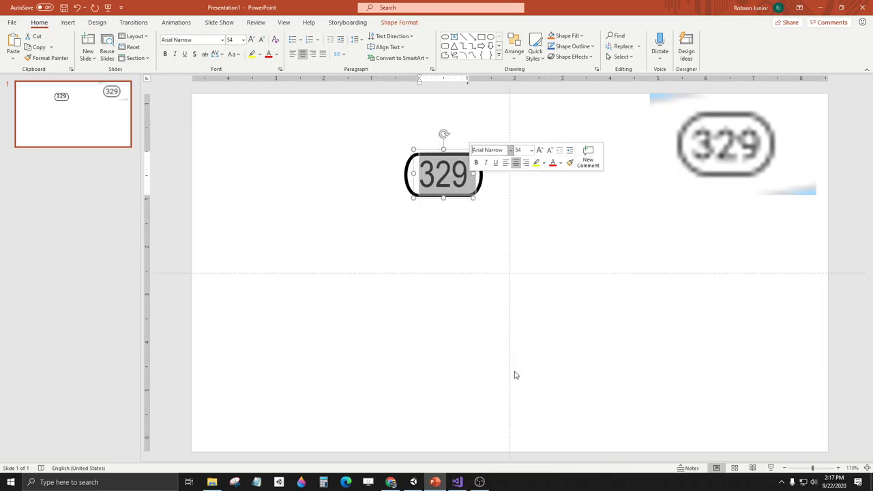
Browse the font list and set the 329 text back to Calibri (Body).
click(510, 155)
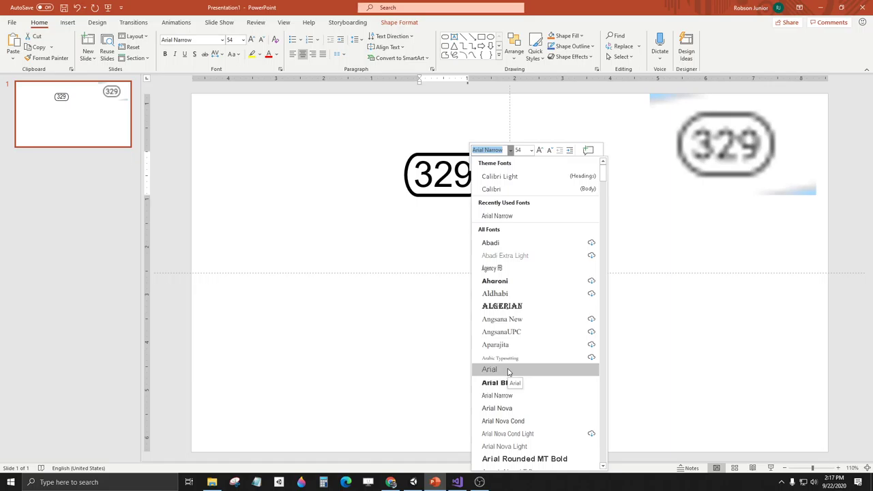
scroll(524, 440, down, 6)
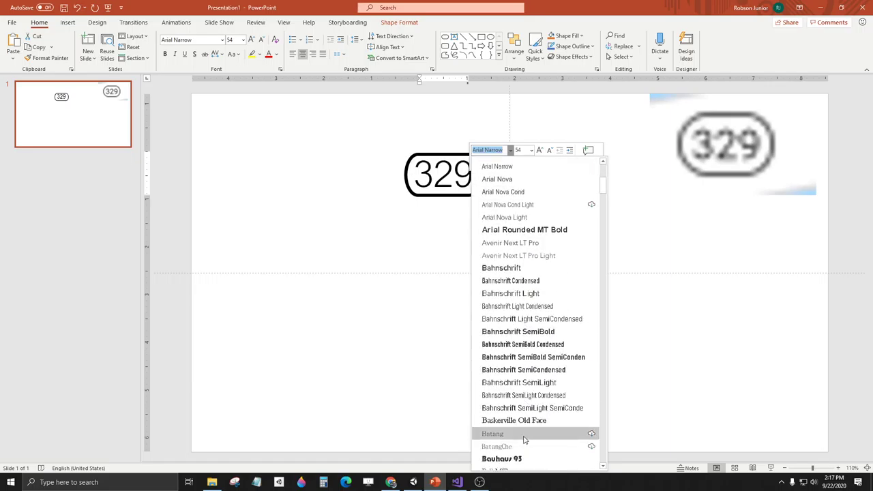
scroll(523, 435, down, 15)
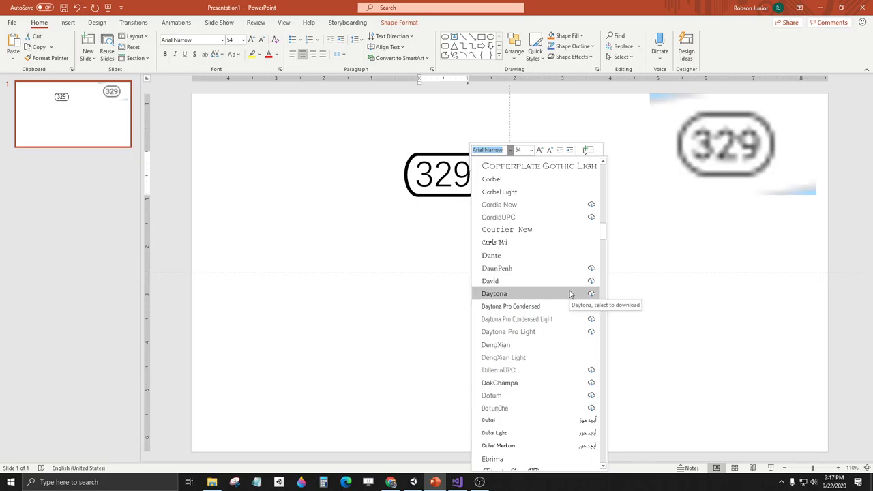
drag(603, 233, 600, 415)
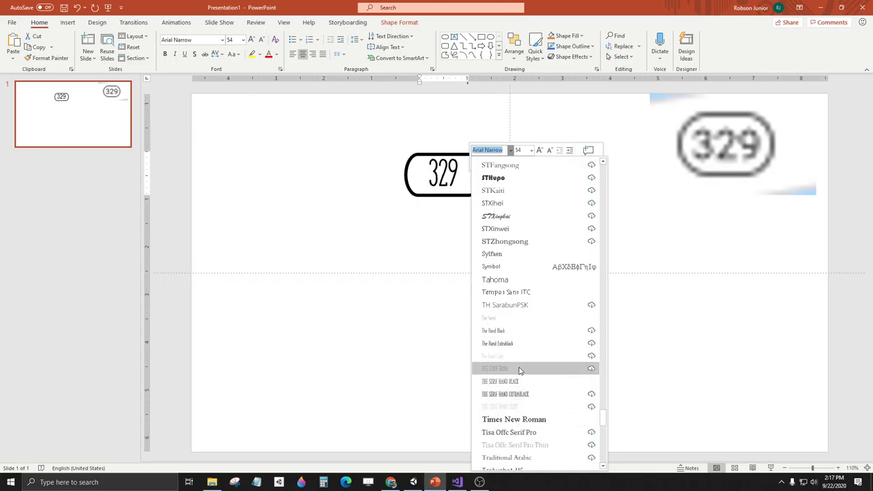
scroll(523, 190, up, 7)
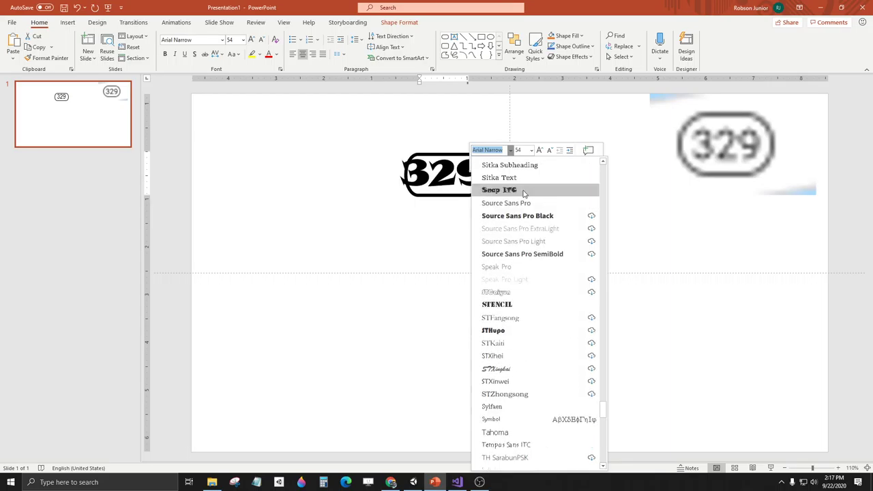
scroll(522, 196, up, 6)
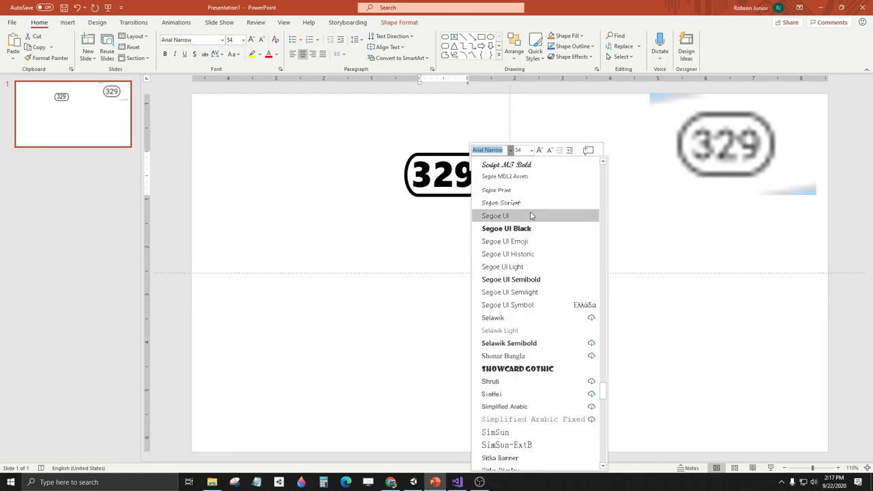
scroll(530, 194, up, 7)
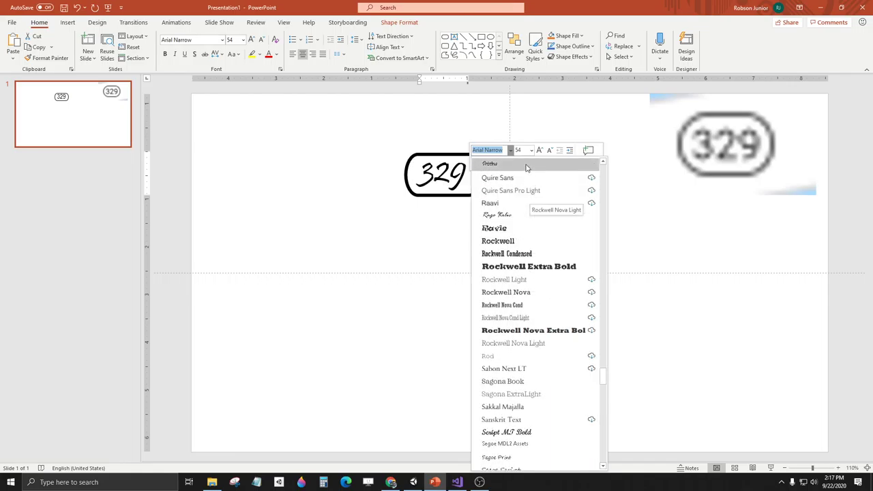
scroll(530, 179, up, 3)
scroll(530, 177, up, 5)
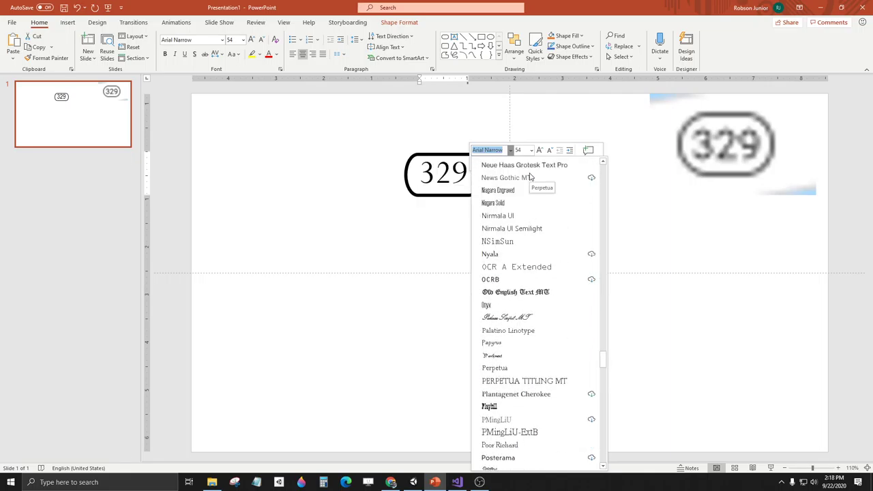
drag(604, 361, 598, 170)
click(503, 190)
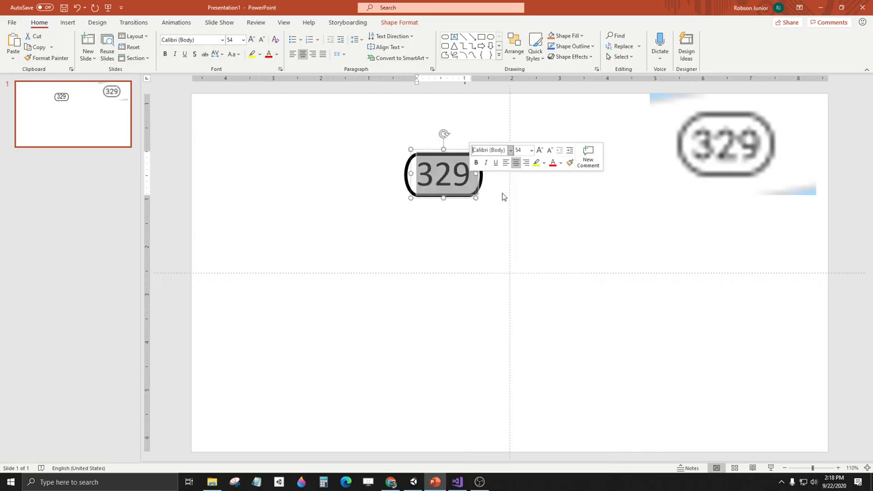
Group the 329 text and rounded rectangle into one sign and select it.
click(526, 222)
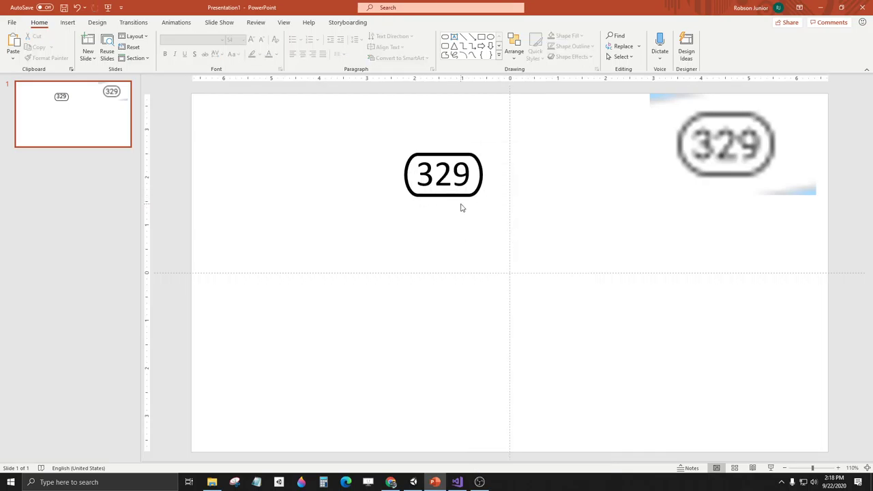
drag(477, 178, 479, 174)
click(548, 222)
drag(372, 131, 506, 219)
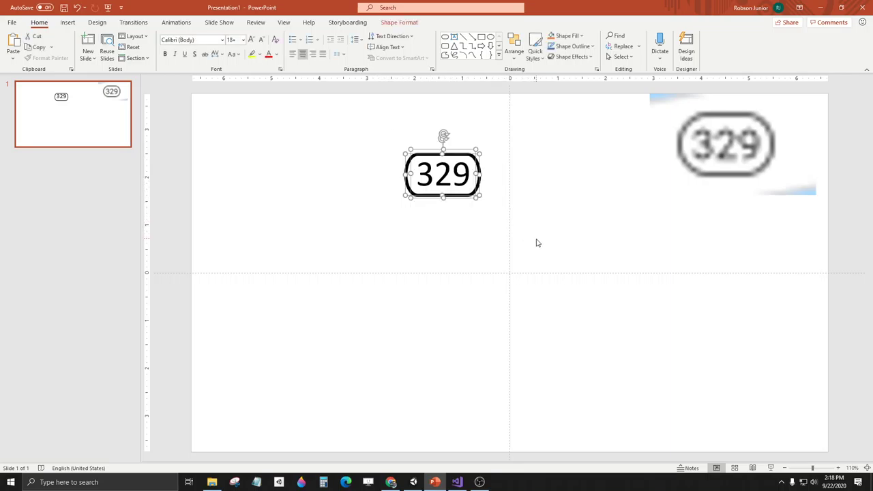
key(ctrl+g)
right_click(437, 172)
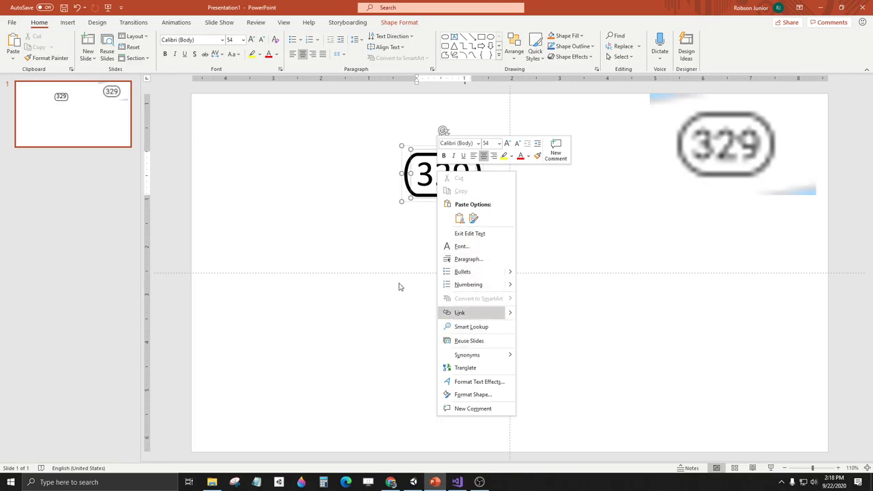
click(406, 201)
right_click(416, 179)
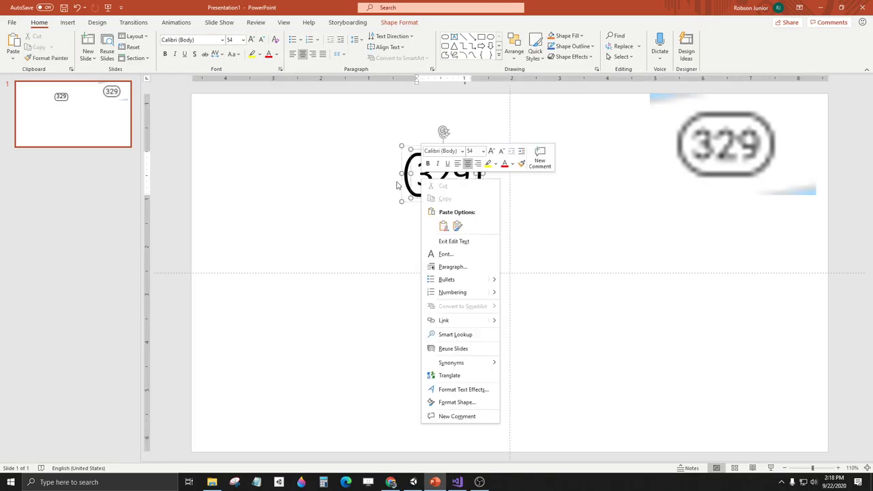
click(400, 186)
click(401, 185)
right_click(402, 186)
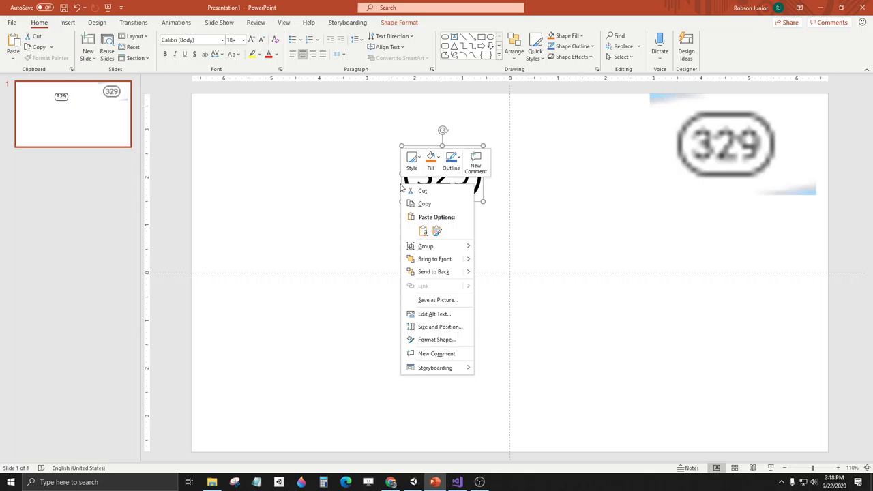
Save the grouped sign as a PNG picture named 329, then minimize PowerPoint.
click(458, 302)
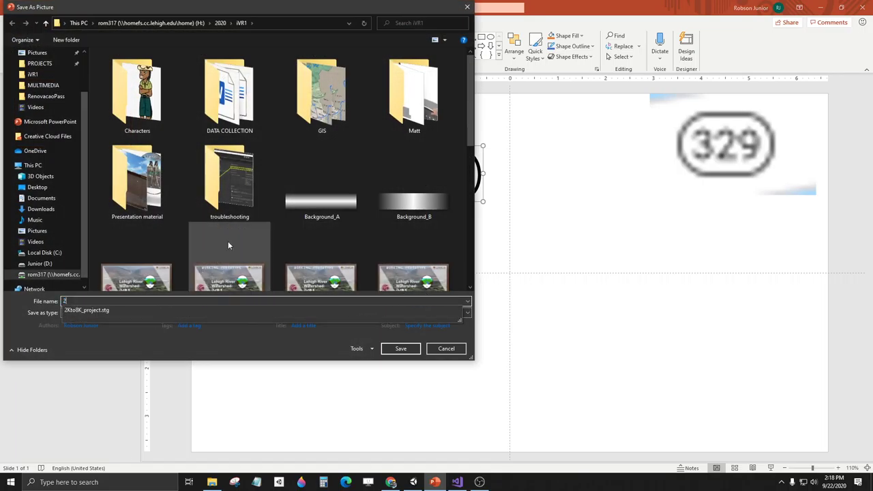
text(2)
key(BackSpace)
text(329)
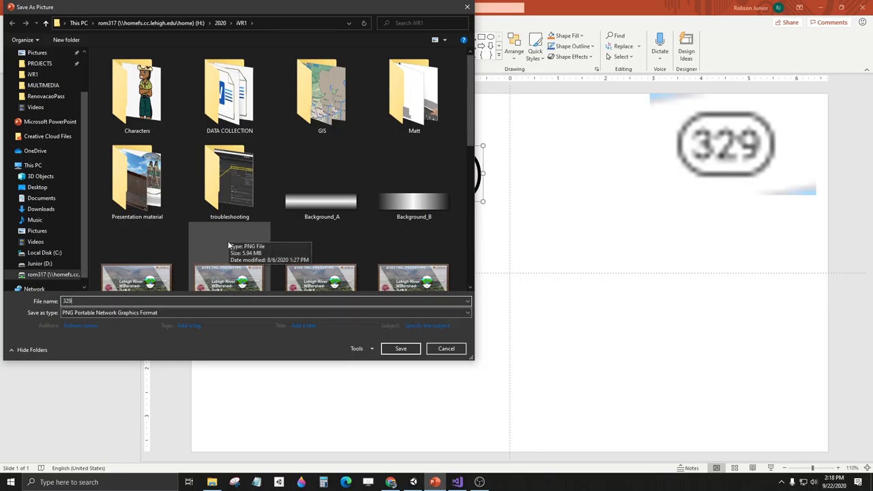
key(Return)
click(821, 7)
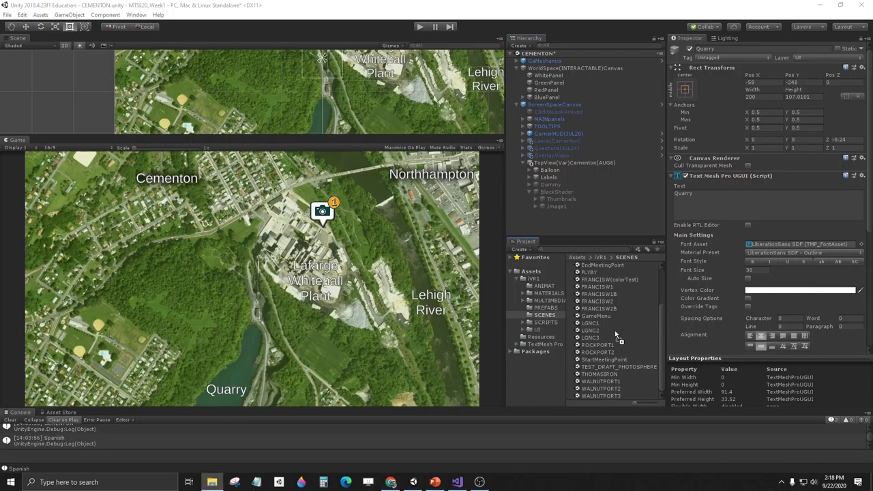
Import the 329 texture in the UI folder as Sprite (2D and UI) and reveal it in Explorer.
drag(617, 334, 536, 334)
click(536, 332)
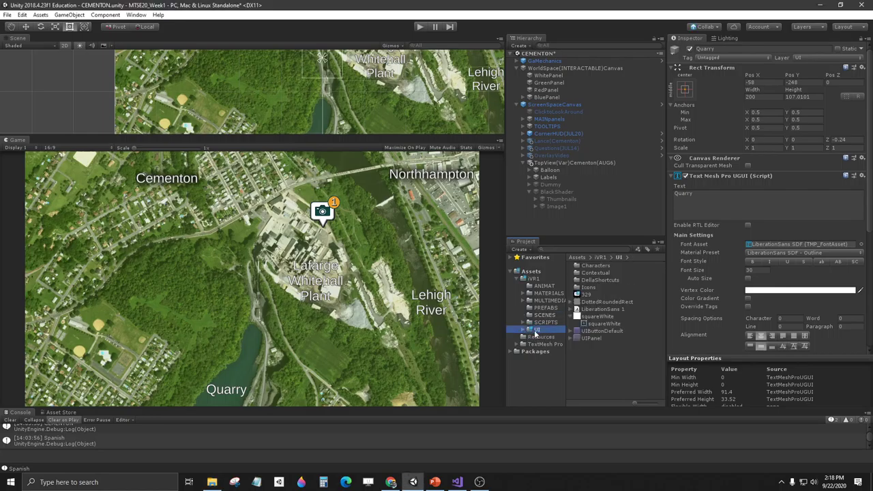
click(585, 295)
click(799, 72)
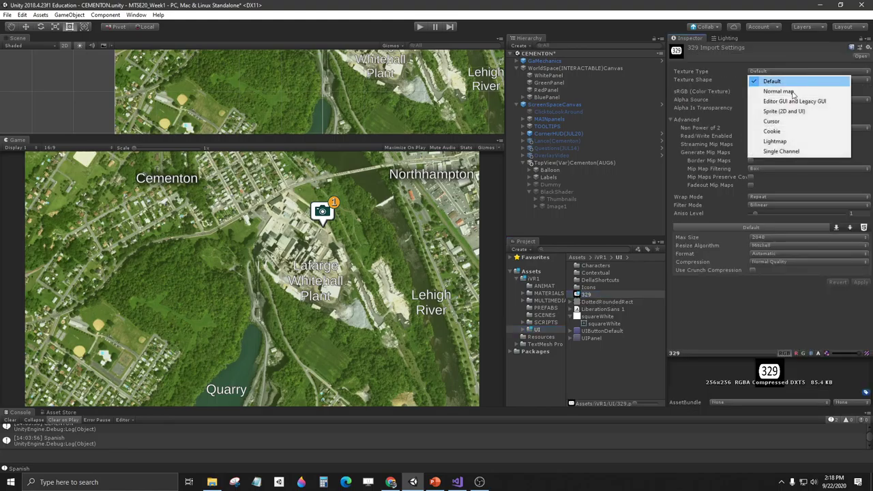
click(784, 112)
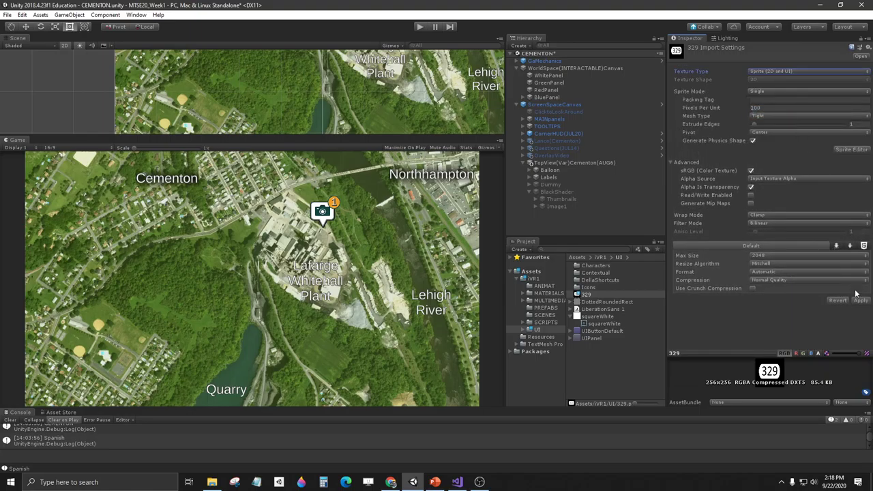
click(861, 301)
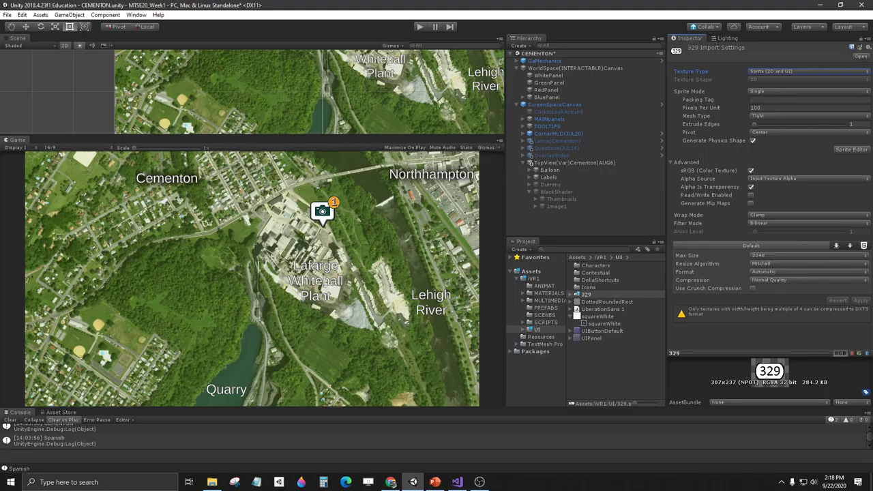
right_click(586, 295)
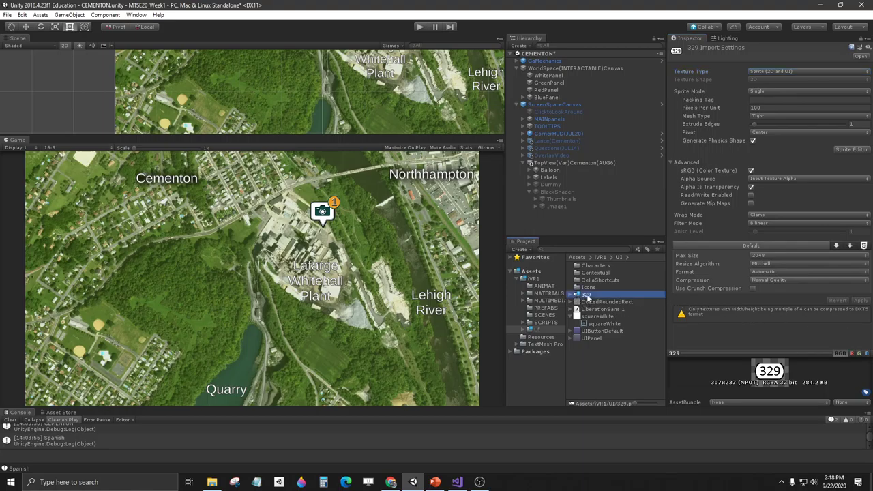
click(638, 96)
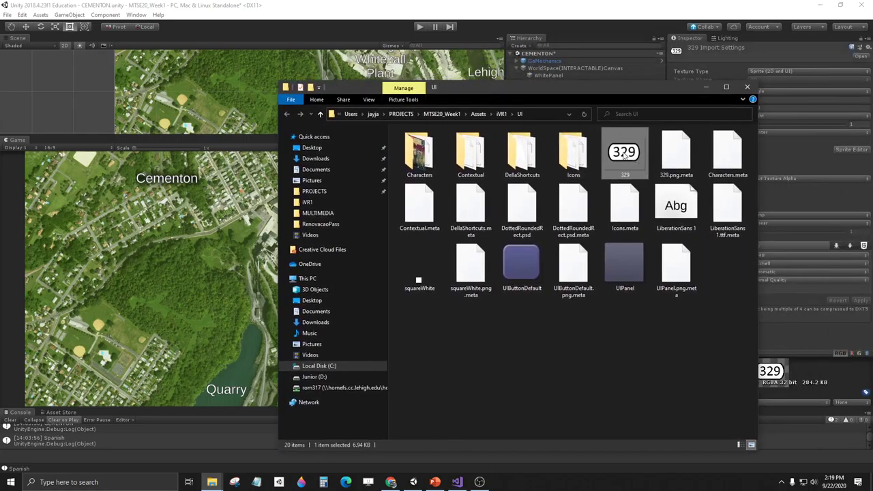
Open 329.png in Paint 3D and crop away the empty margins around the sign.
right_click(623, 155)
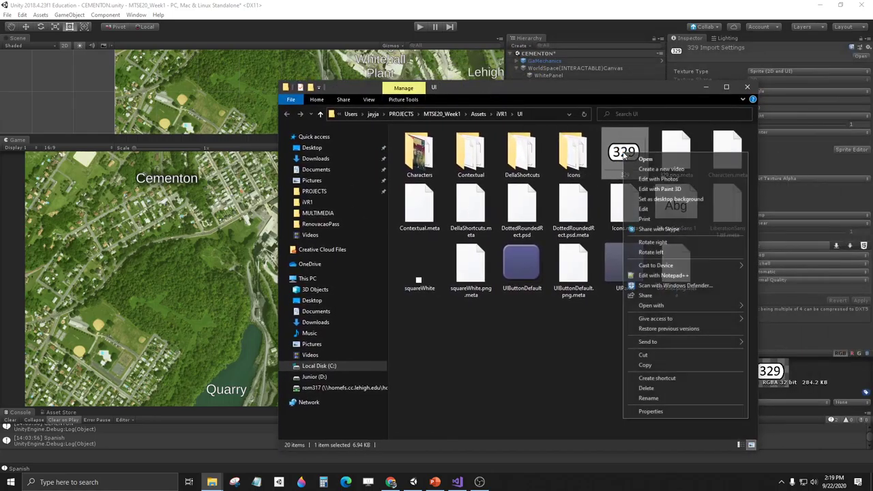
click(654, 189)
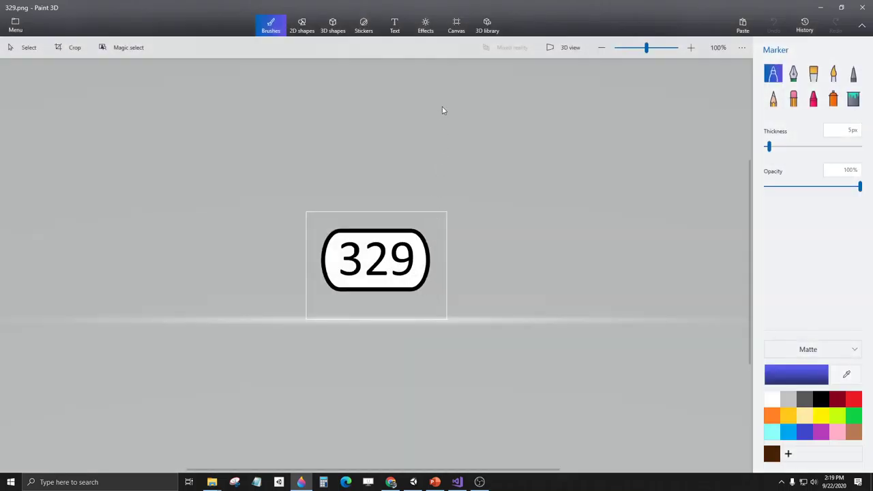
click(456, 26)
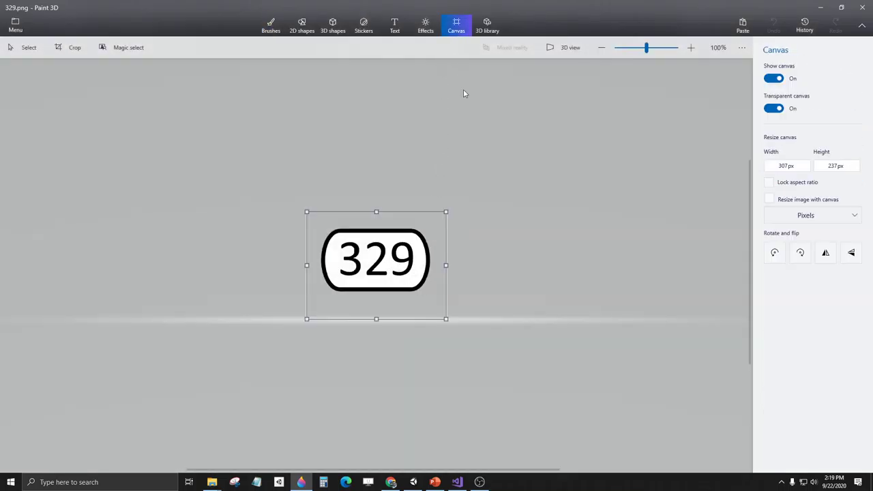
click(786, 167)
click(68, 47)
drag(376, 212, 375, 230)
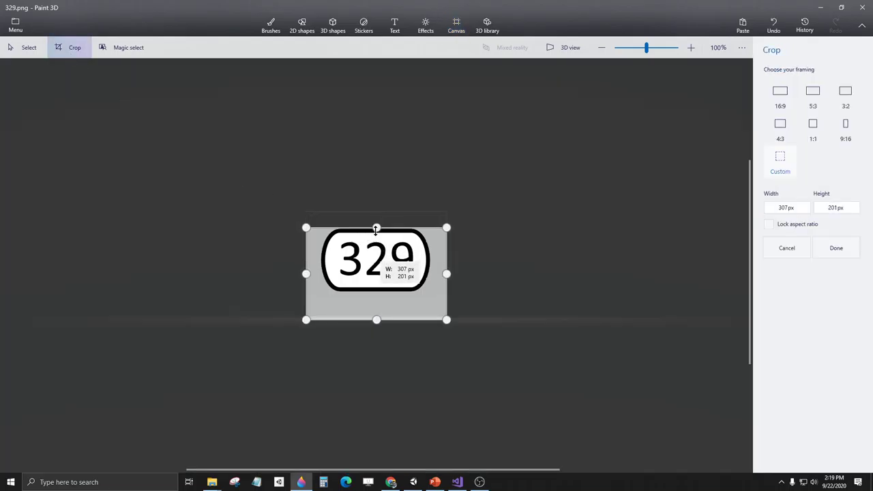
drag(376, 321, 377, 293)
drag(306, 260, 318, 260)
drag(446, 261, 435, 262)
drag(375, 294, 378, 296)
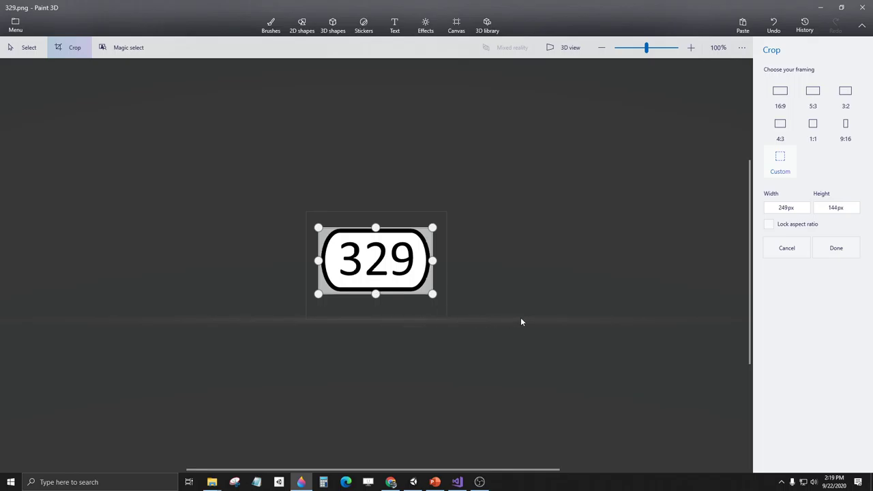
click(839, 248)
Set the canvas width to 248 px, save 329.png and close Paint 3D.
click(785, 166)
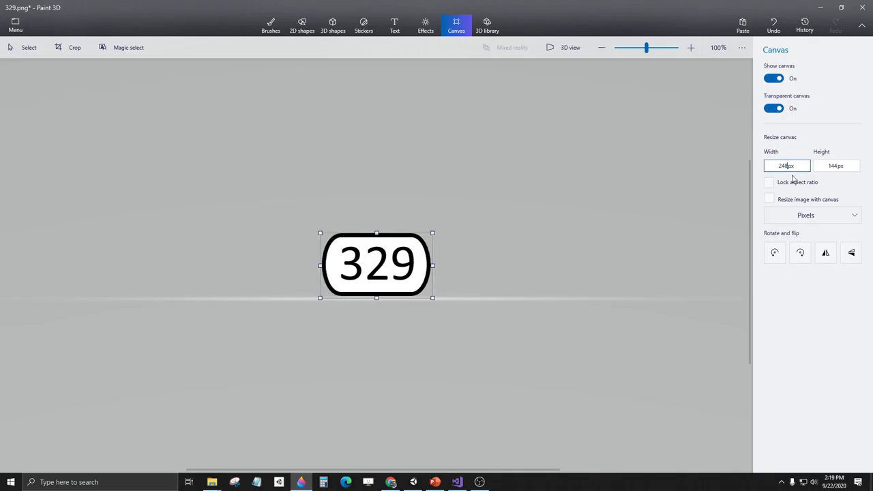
click(800, 312)
click(15, 24)
click(29, 116)
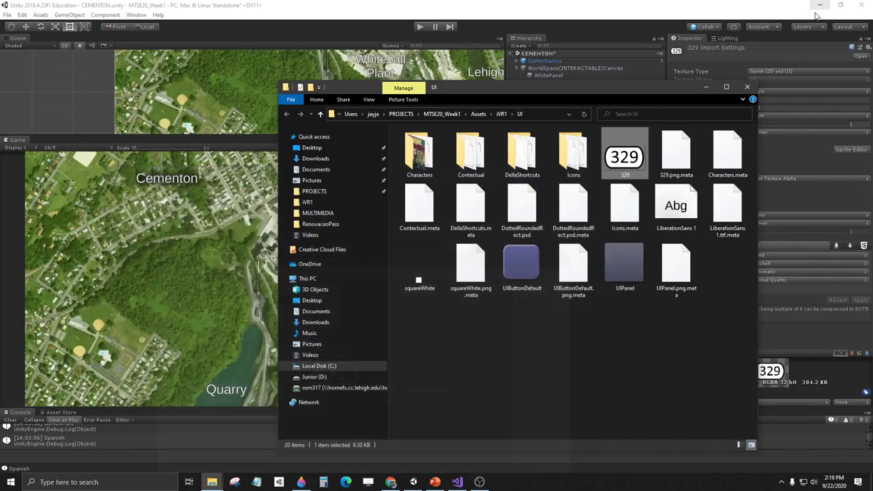
click(820, 8)
click(705, 88)
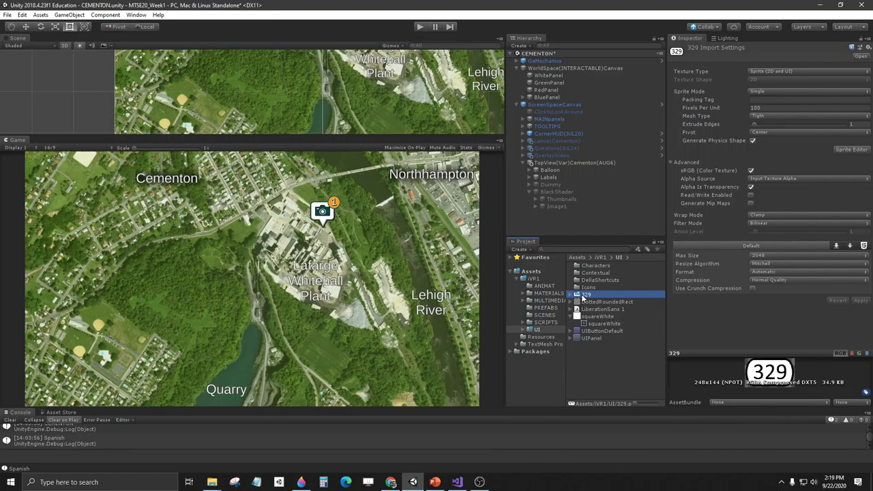
Add a new UI Image under the Labels group.
click(535, 177)
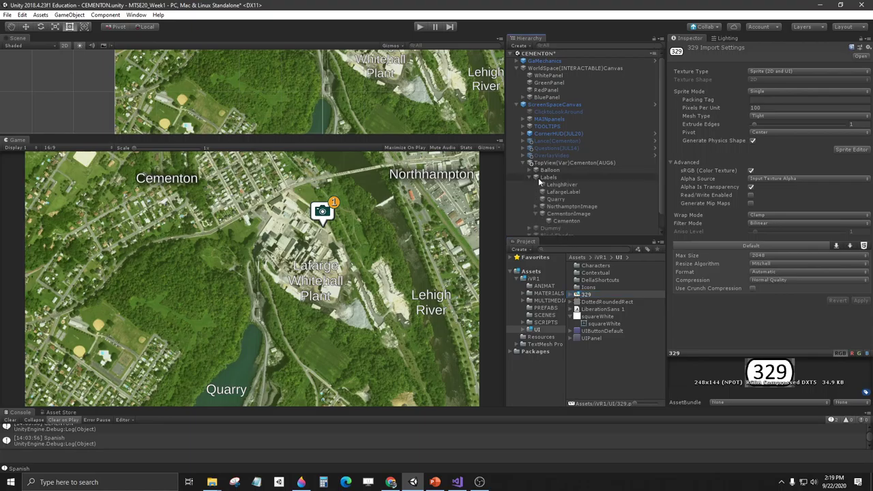
click(542, 214)
right_click(551, 177)
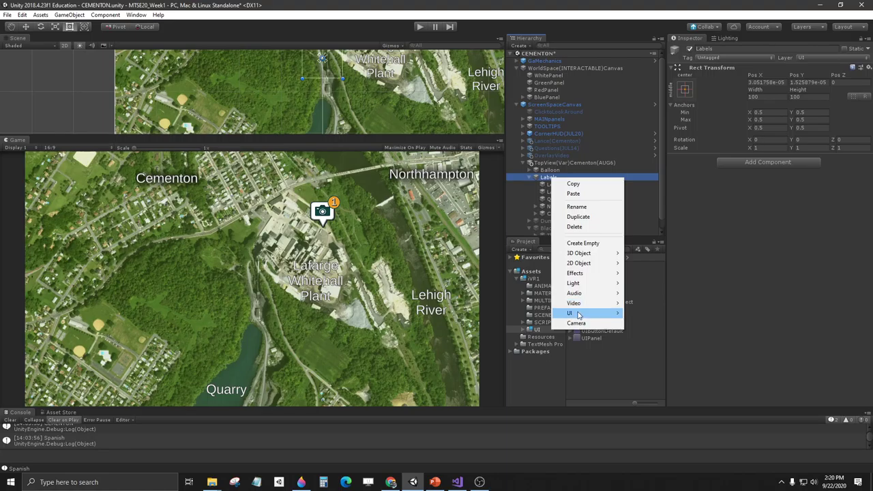
mouse_move(578, 314)
click(652, 333)
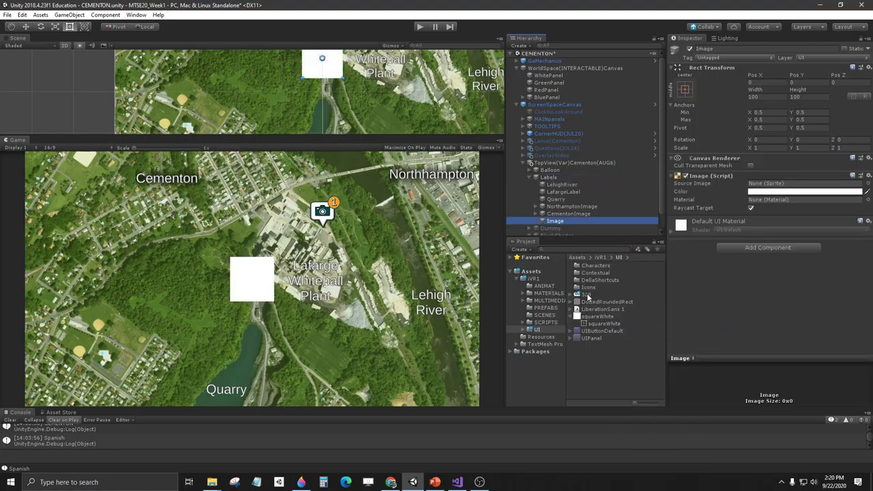
Give the Image the 329 sprite as Source Image, preserve aspect and set native size.
drag(588, 297, 769, 190)
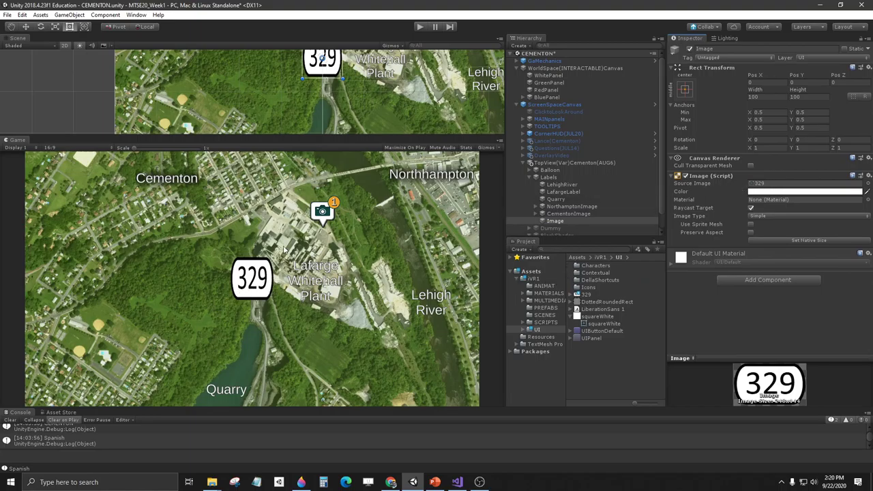
click(751, 234)
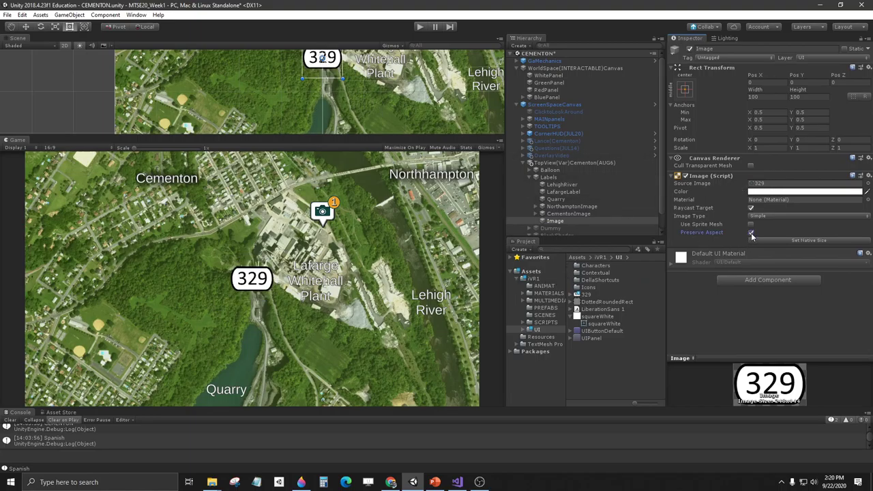
click(776, 241)
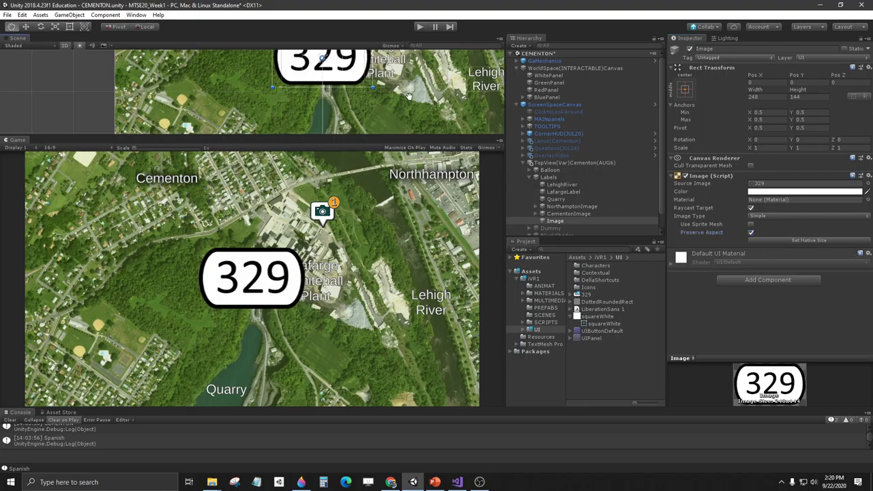
scroll(409, 97, down, 5)
Shrink the 329 sign to about 36.5×21.2 and place it on the road near Northhampton (Pos 246.6, 246.5).
key(t)
drag(339, 119, 362, 57)
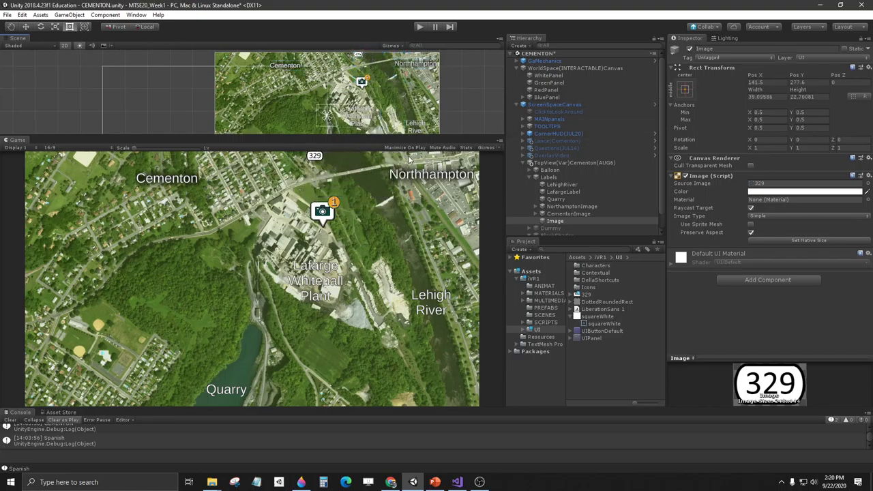
scroll(382, 95, up, 3)
mouse_move(423, 106)
middle_down()
mouse_move(371, 145)
mouse_move(368, 137)
middle_up()
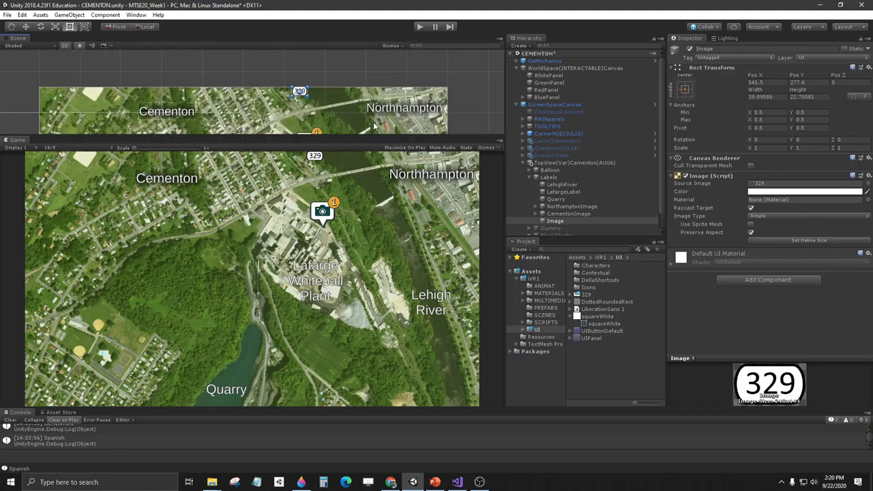
scroll(300, 103, up, 2)
drag(298, 88, 362, 112)
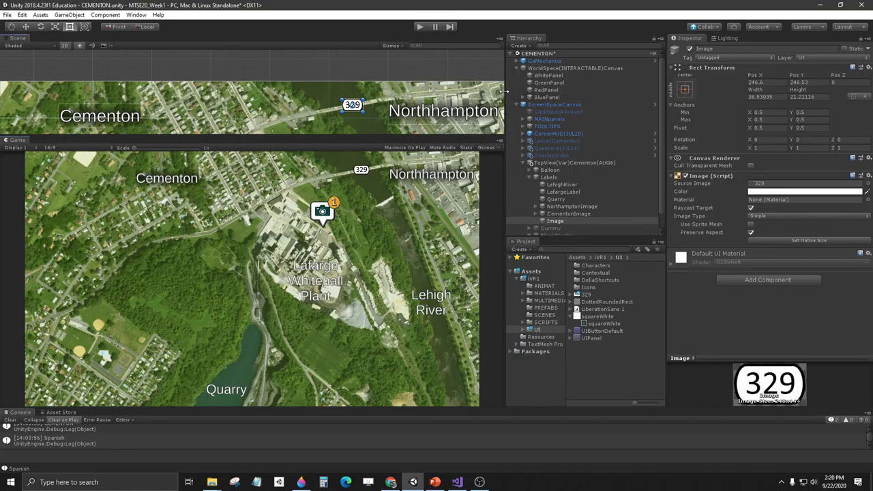
Widen the Scene and Game view panels and save the CEMENTON scene.
drag(505, 91, 589, 92)
drag(482, 133, 465, 133)
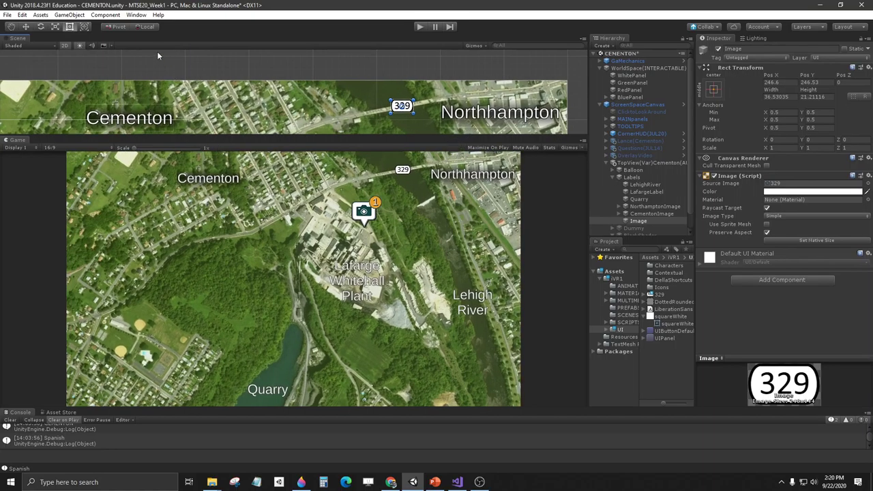
click(7, 15)
click(21, 50)
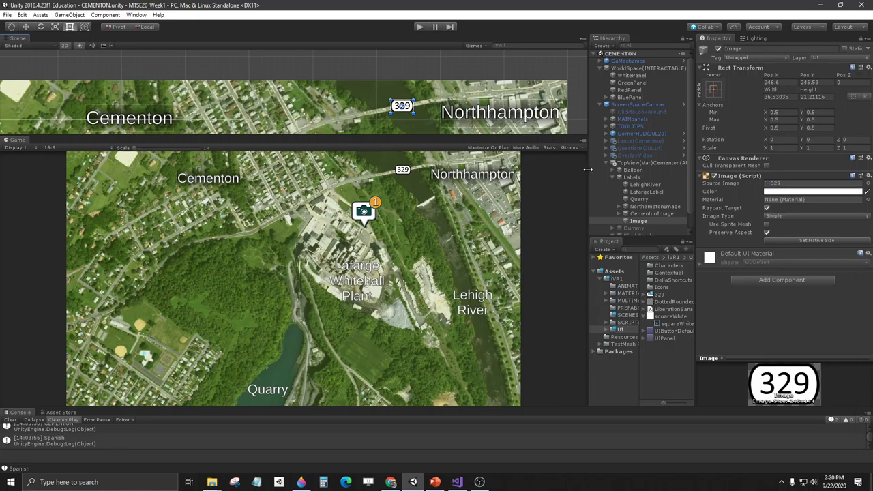
Collapse the Labels group and activate BlackShader to show the four-photo thumbnail panel over the map.
drag(587, 170, 537, 171)
click(560, 176)
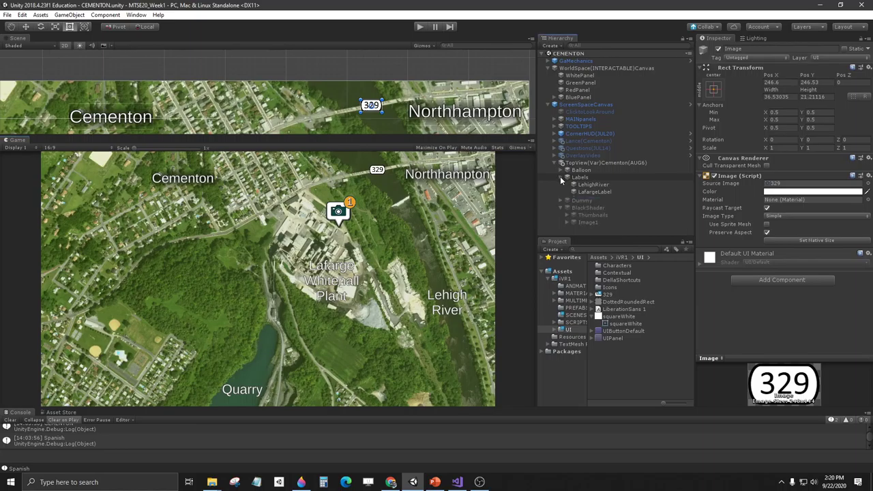
click(592, 192)
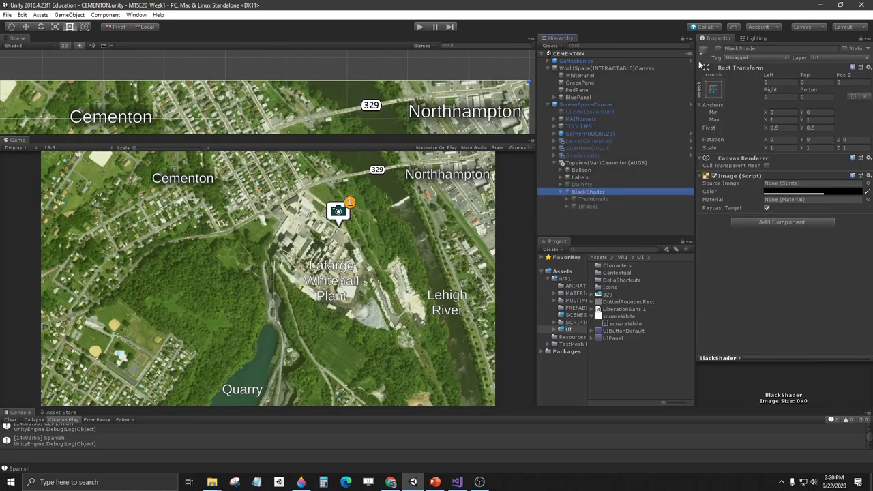
click(719, 49)
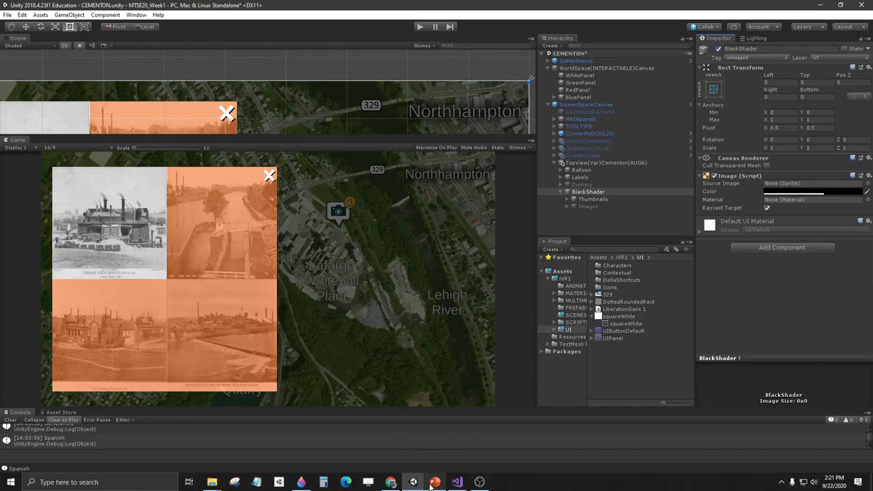
click(392, 483)
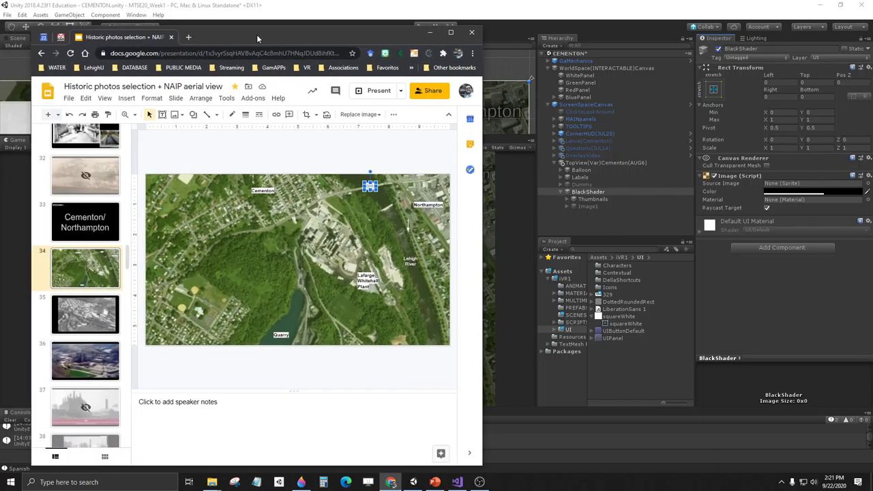
double_click(256, 34)
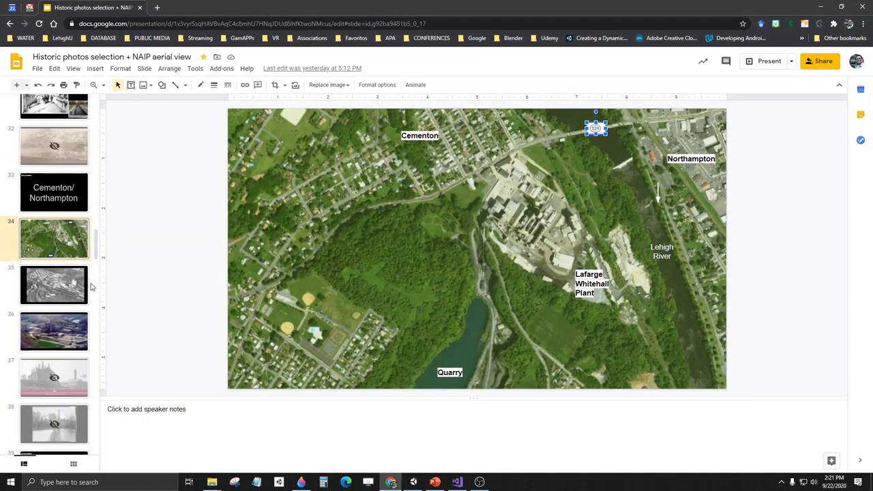
click(46, 294)
click(49, 335)
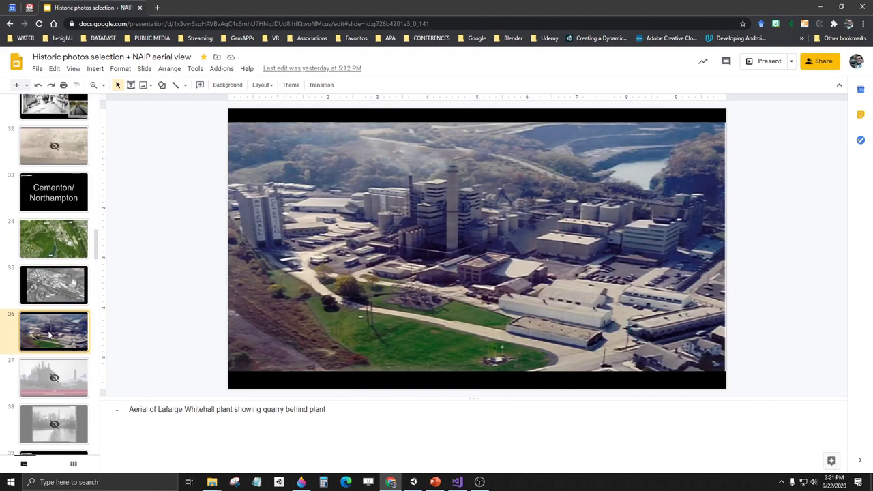
scroll(50, 337, down, 2)
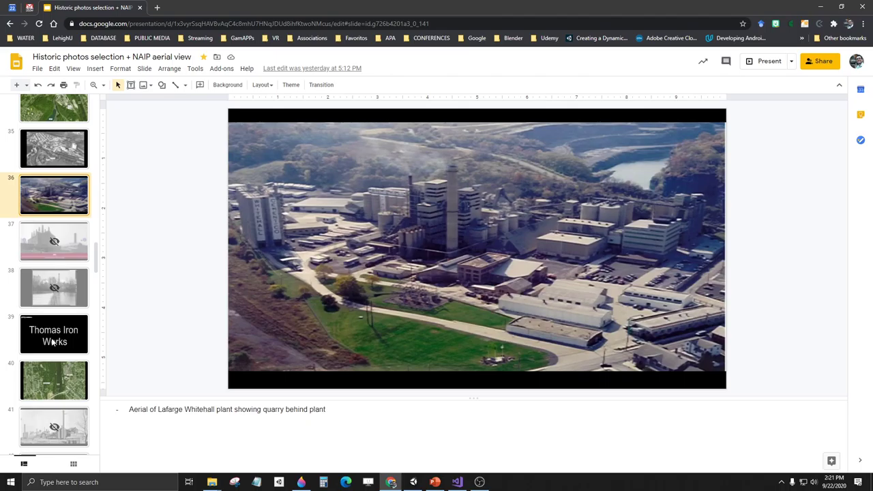
scroll(64, 205, up, 1)
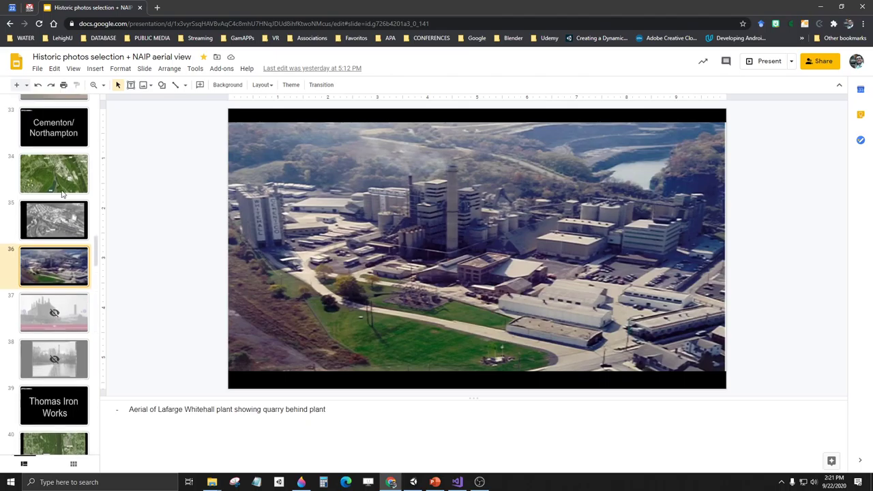
click(63, 247)
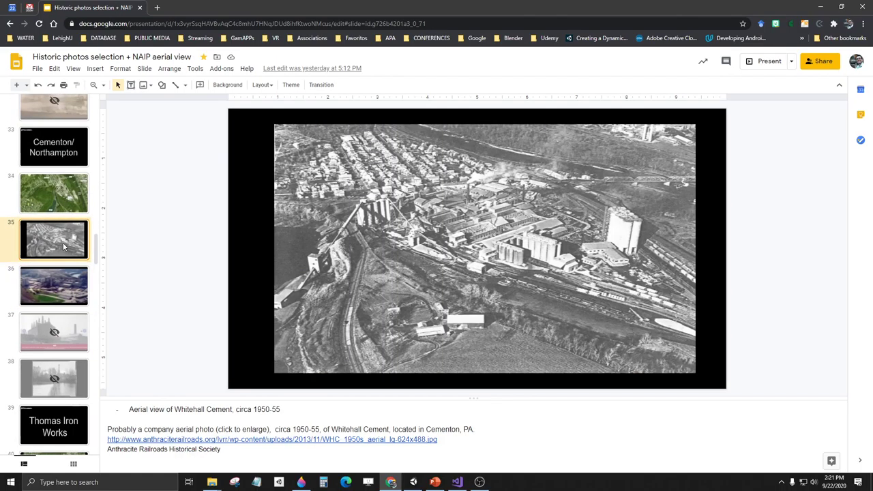
click(64, 287)
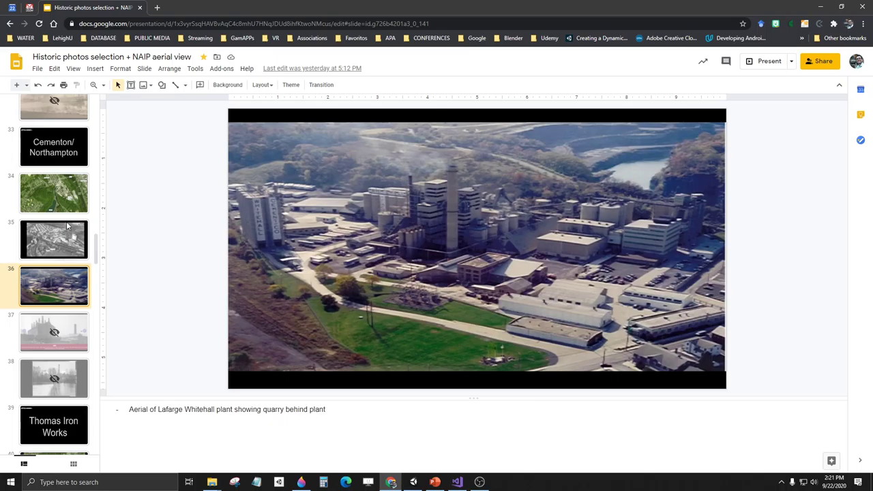
key(super+Down)
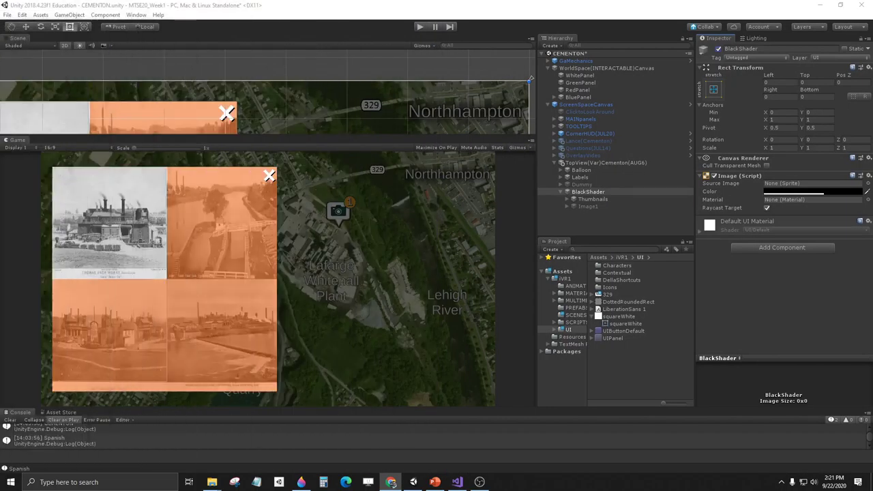
In PowerPoint, duplicate slide 1 to create a second slide.
mouse_move(430, 482)
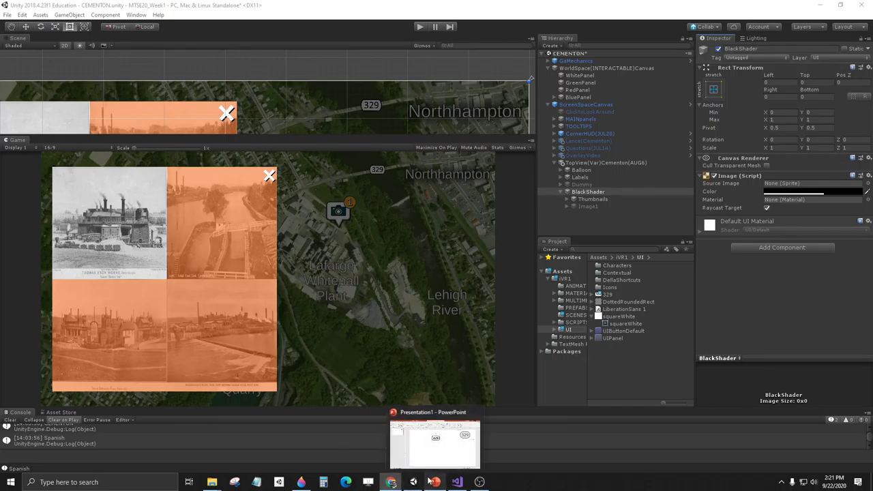
click(432, 485)
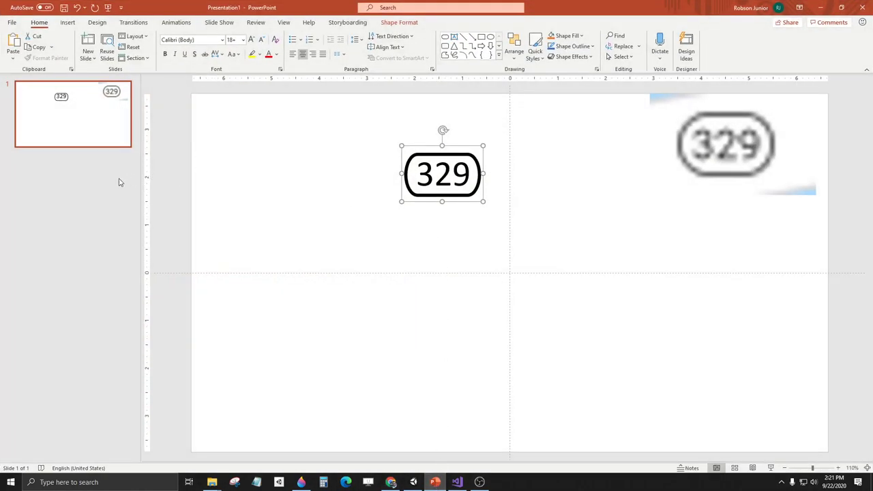
right_click(70, 176)
click(93, 130)
right_click(94, 129)
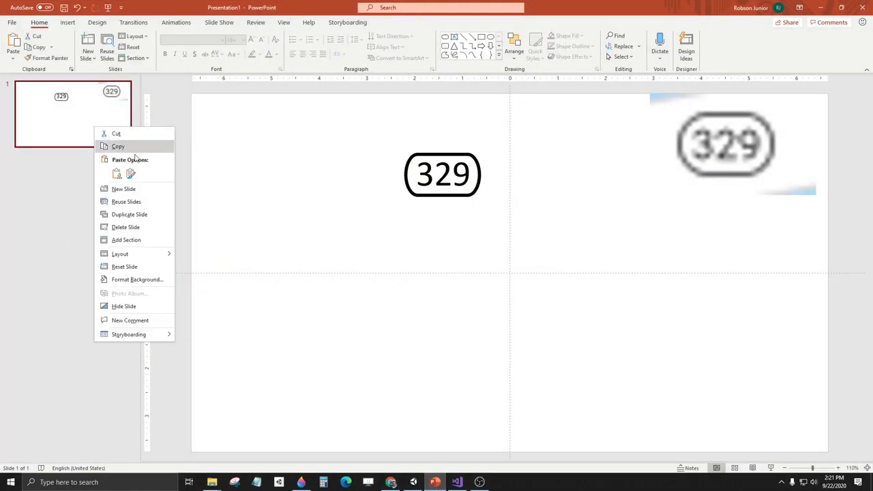
click(129, 214)
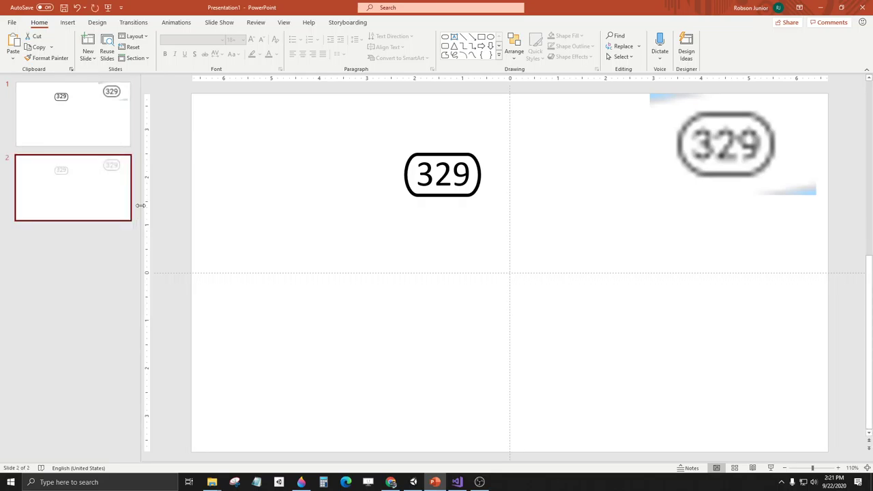
Delete the 329 shape from slide 2, leaving it empty for pasting.
click(443, 191)
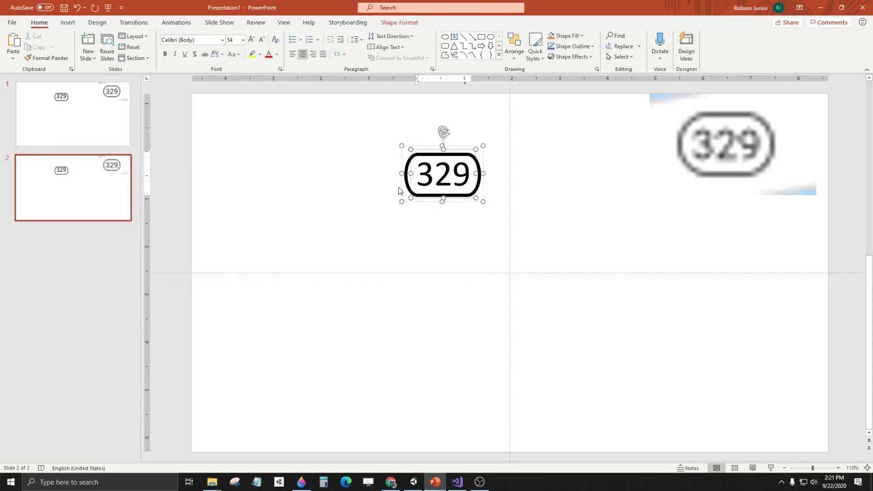
key(Delete)
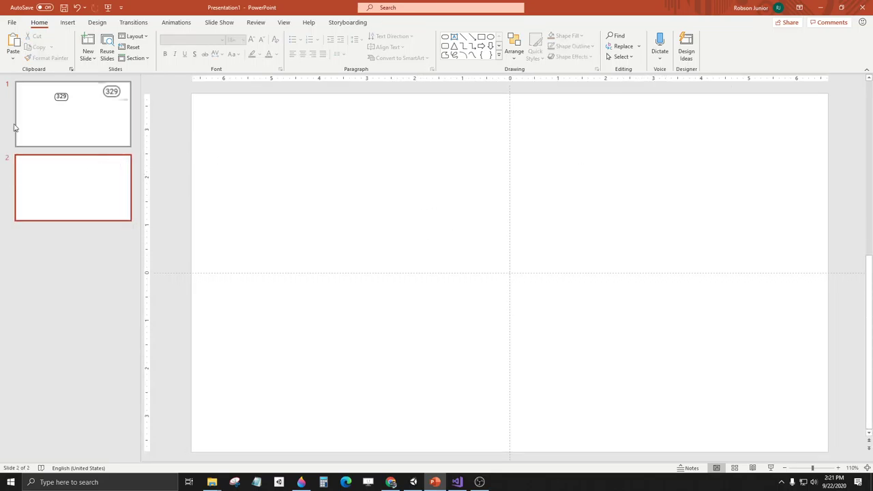
click(83, 113)
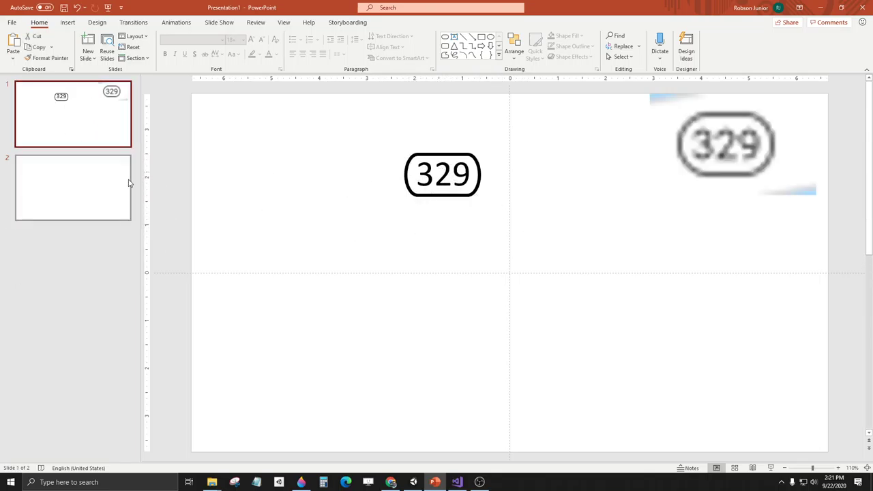
click(53, 185)
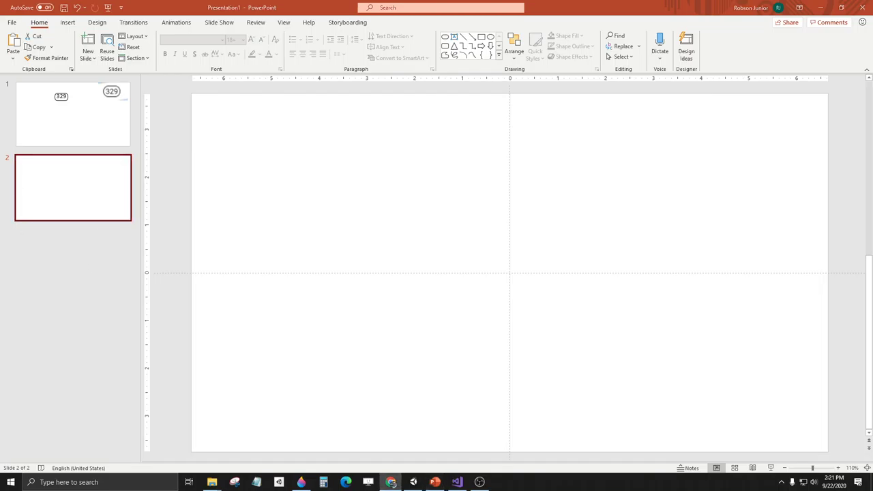
click(234, 243)
Paste the black-and-white aerial photo and fit it into slide 2's top-left quarter.
key(ctrl+v)
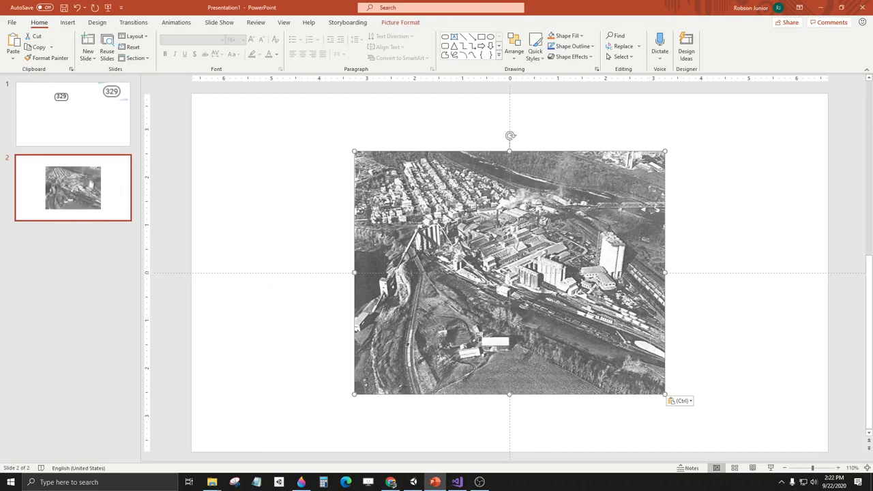
drag(477, 240, 665, 263)
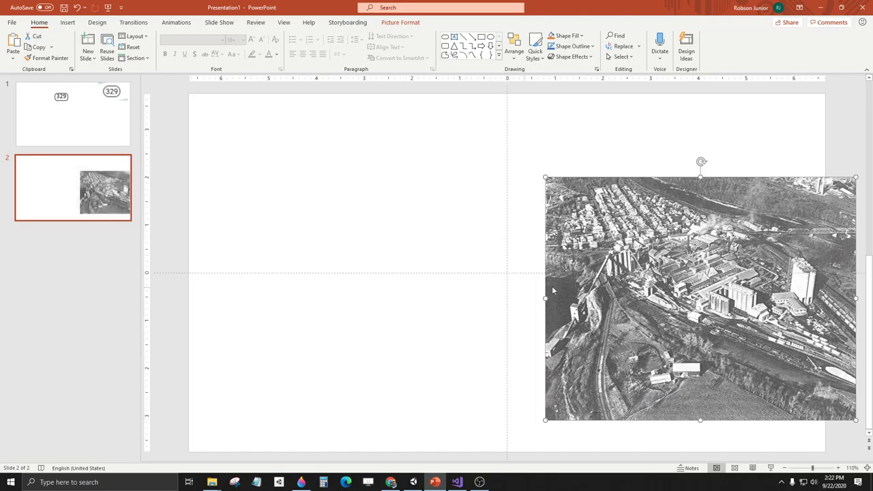
drag(553, 291, 211, 207)
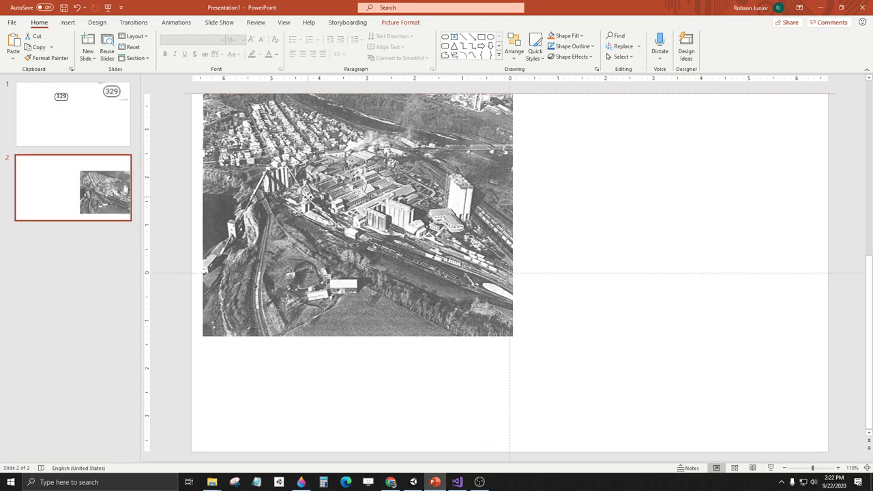
drag(308, 197, 305, 199)
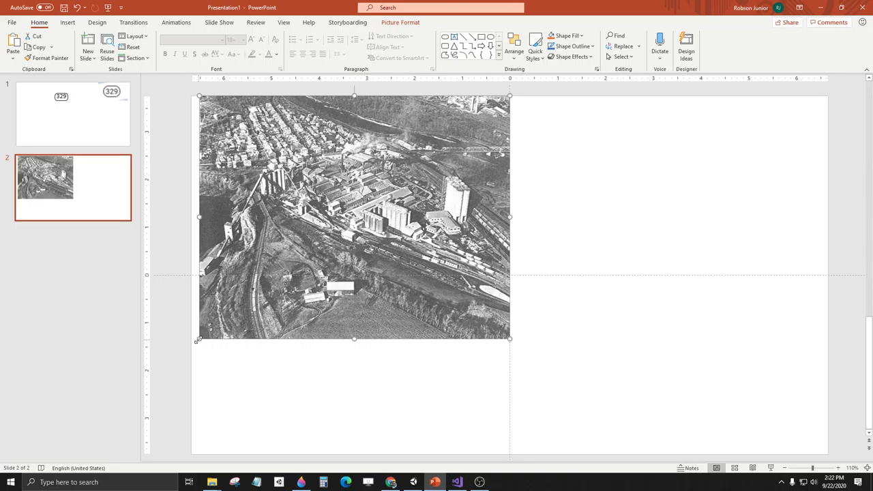
drag(197, 340, 280, 235)
drag(281, 185, 191, 186)
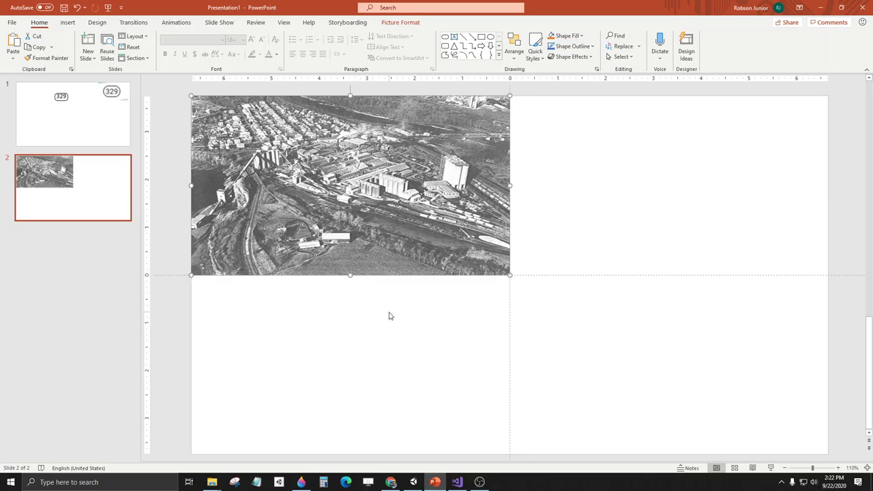
click(259, 323)
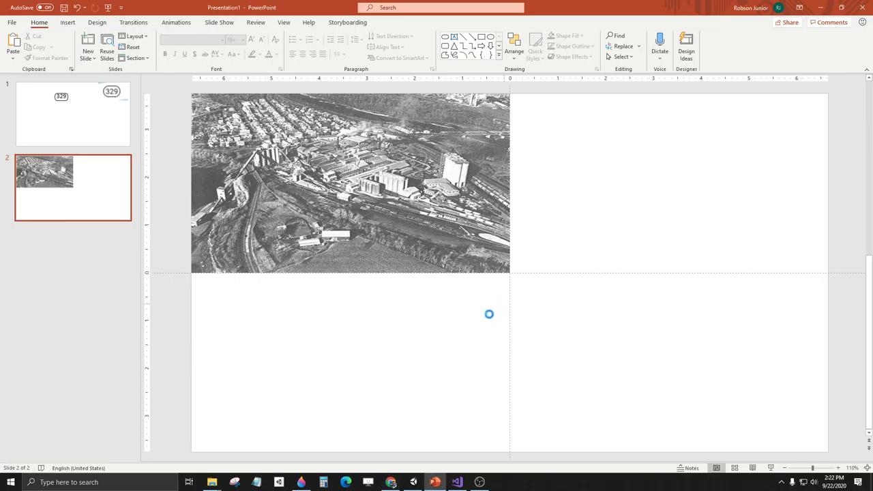
Paste the colour aerial photo and resize it to fill the bottom-left quarter.
key(ctrl+v)
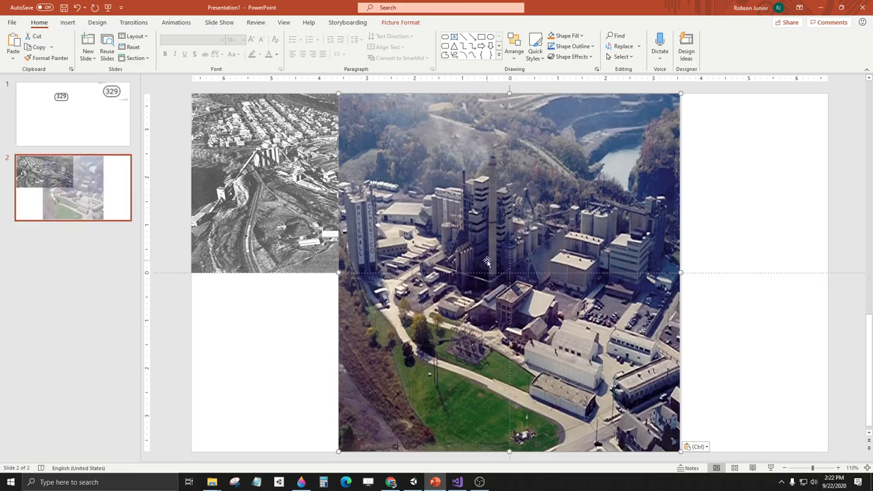
drag(509, 94, 355, 315)
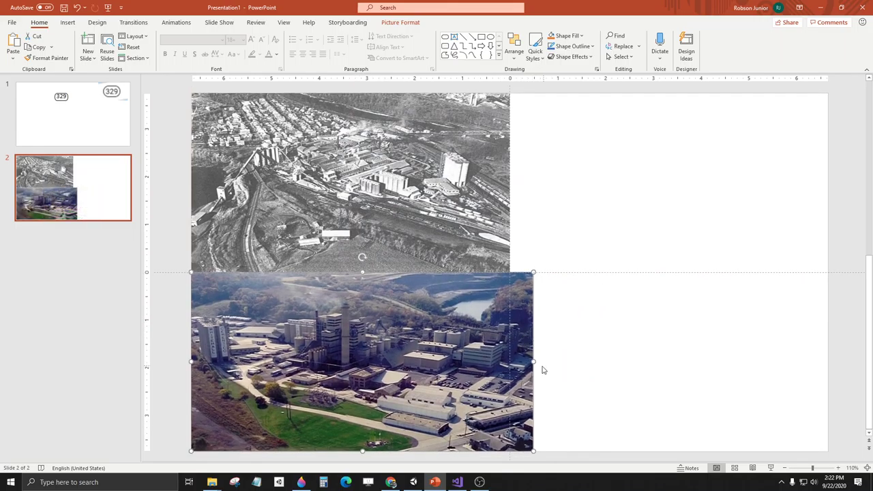
drag(532, 363, 512, 362)
ctrl+scroll(635, 388, up, 10)
ctrl+scroll(634, 388, down, 9)
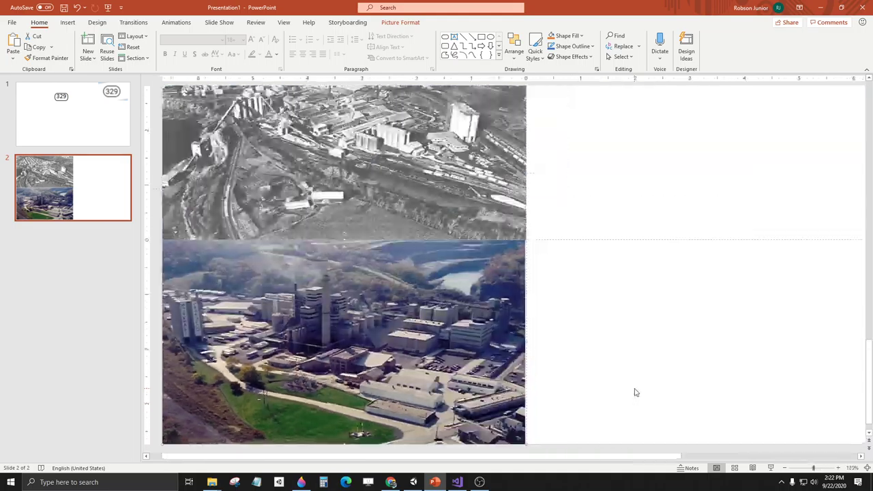
drag(486, 461, 507, 461)
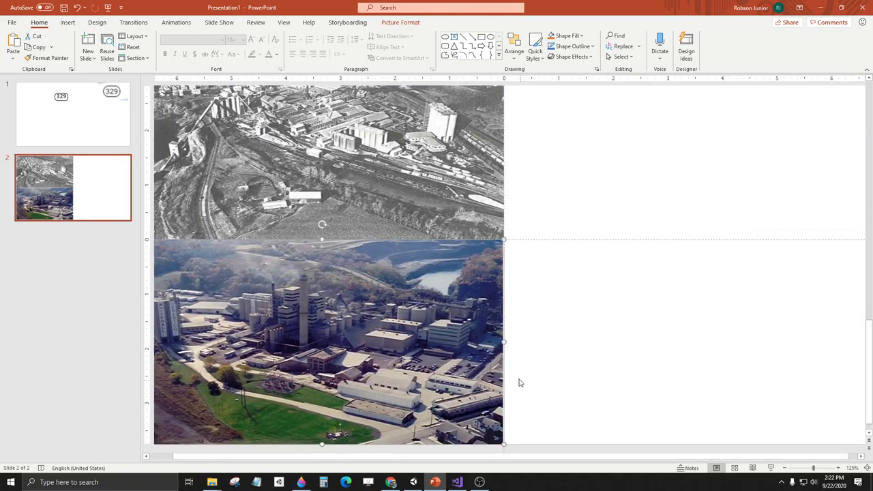
ctrl+scroll(616, 350, up, 2)
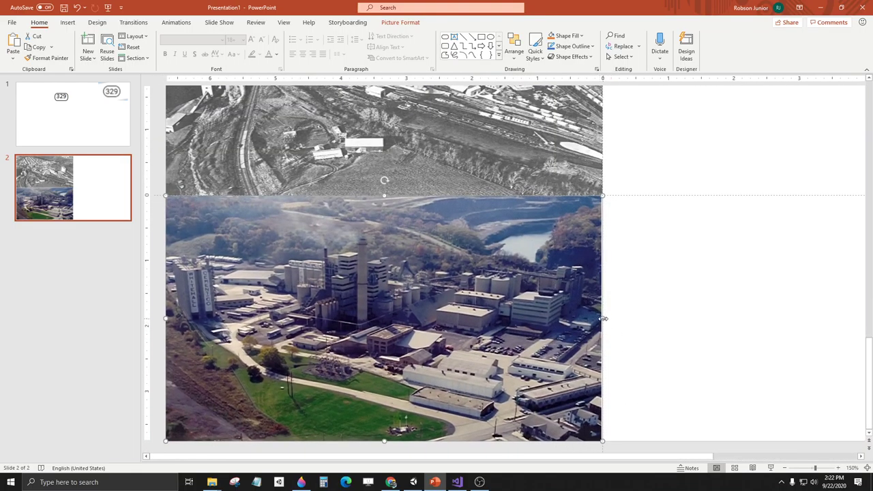
drag(603, 317, 599, 321)
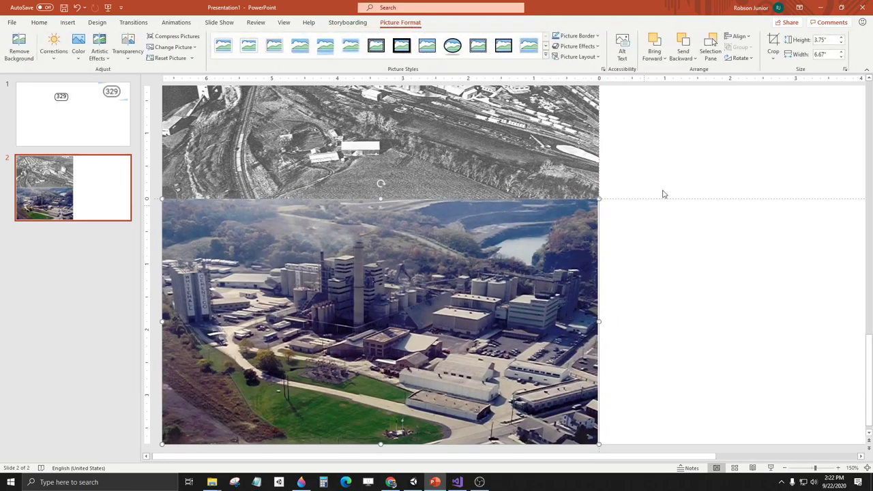
click(628, 293)
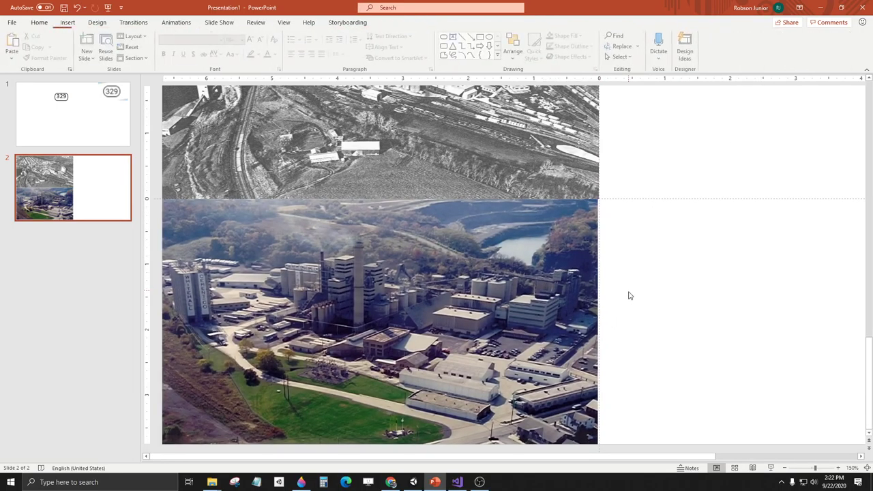
Line the colour photo up directly under the black-and-white photo.
click(537, 282)
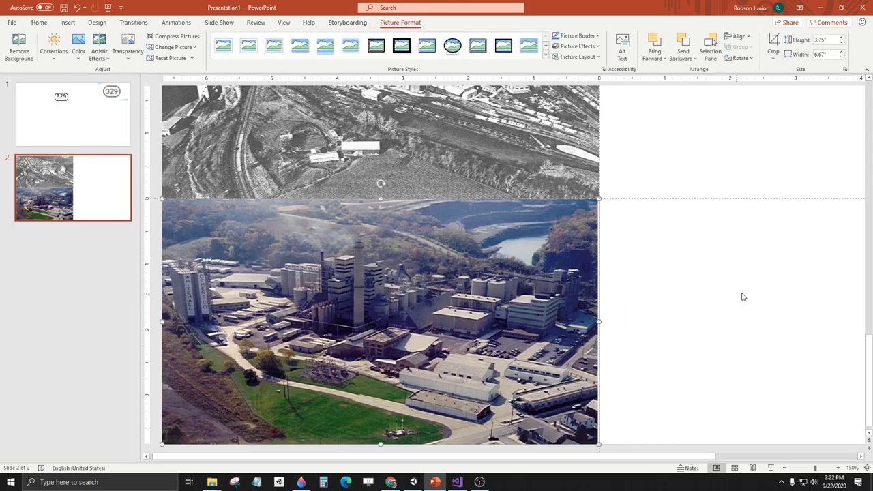
ctrl+scroll(744, 296, up, 5)
click(777, 189)
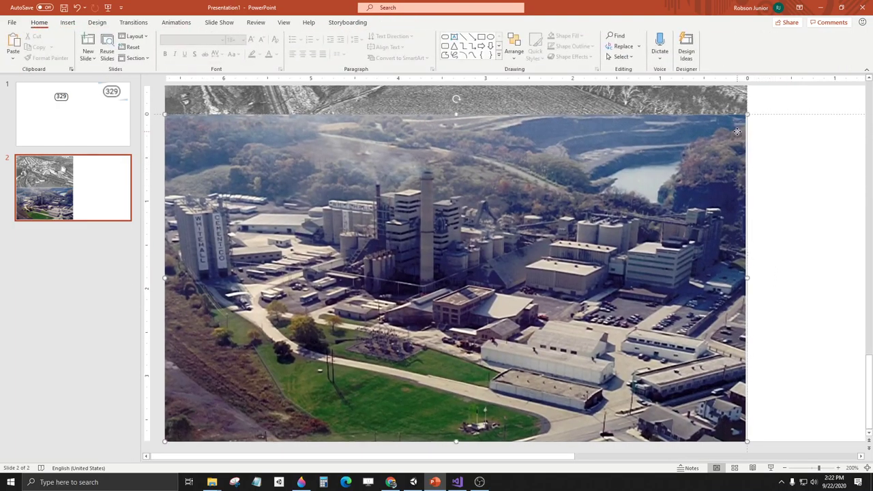
click(785, 136)
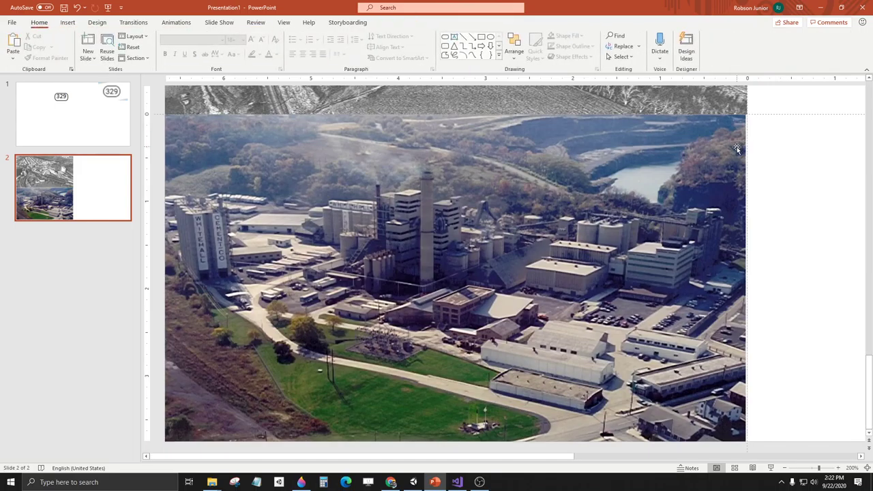
click(736, 149)
click(760, 156)
click(703, 154)
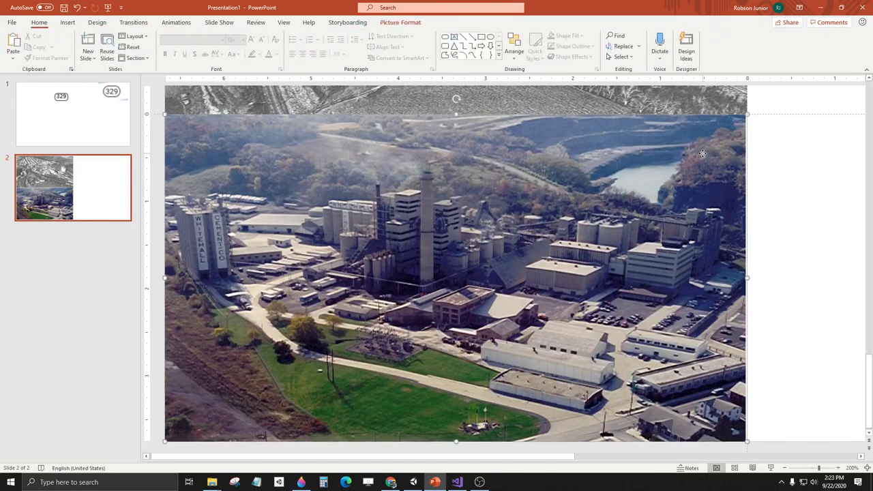
mouse_move(702, 153)
mouse_down()
mouse_move(713, 154)
mouse_move(702, 153)
mouse_up()
drag(748, 278, 749, 278)
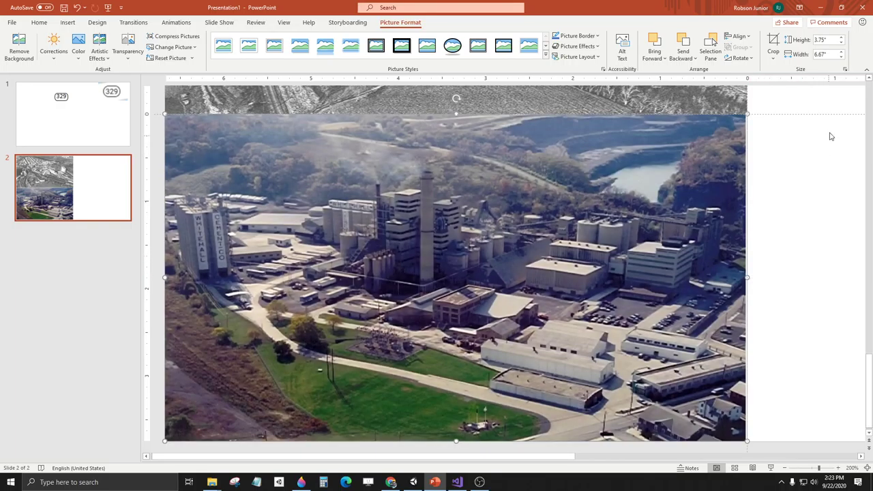
click(814, 179)
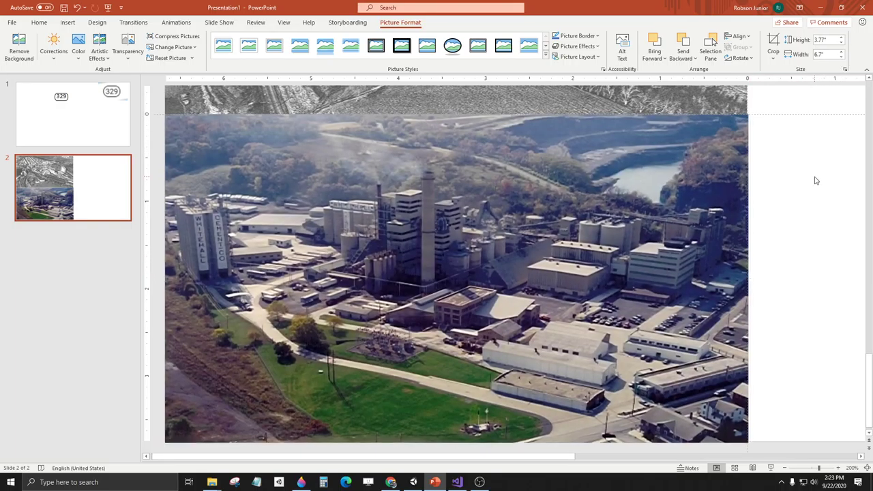
click(742, 163)
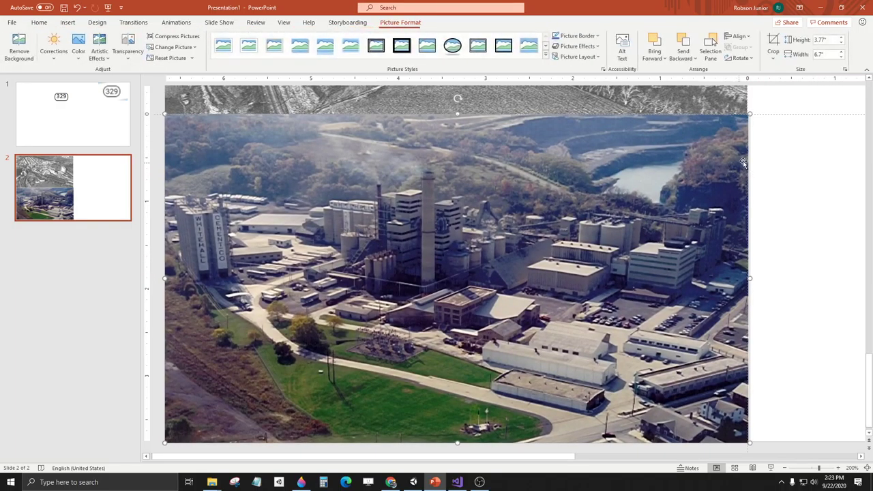
Set the colour photo's width to exactly 6.67 inches.
click(821, 54)
key(Return)
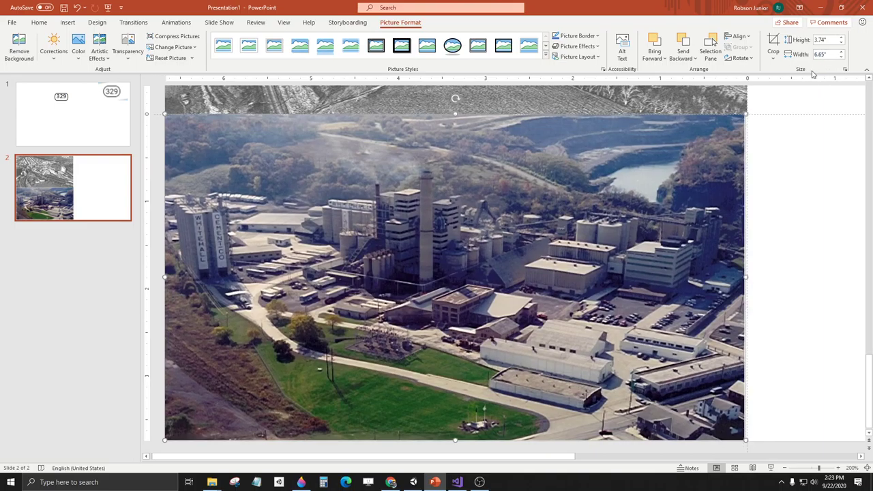
click(817, 54)
key(Return)
double_click(819, 55)
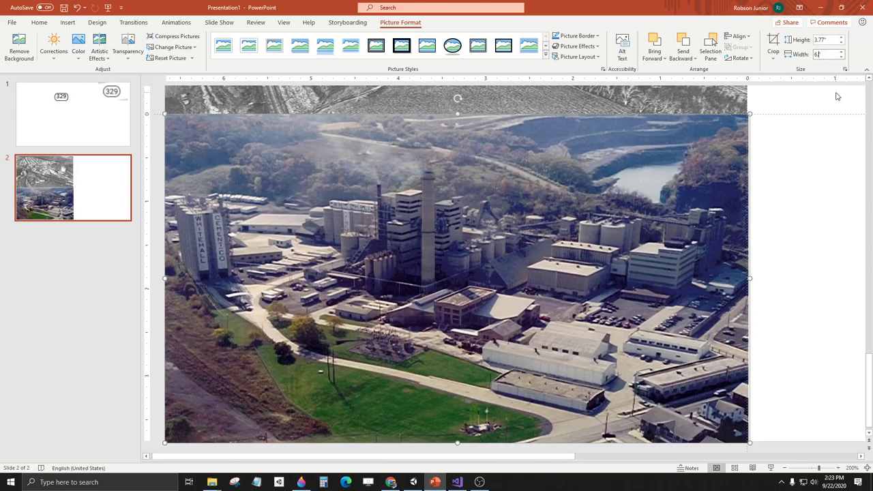
text(6.67)
key(Return)
click(814, 185)
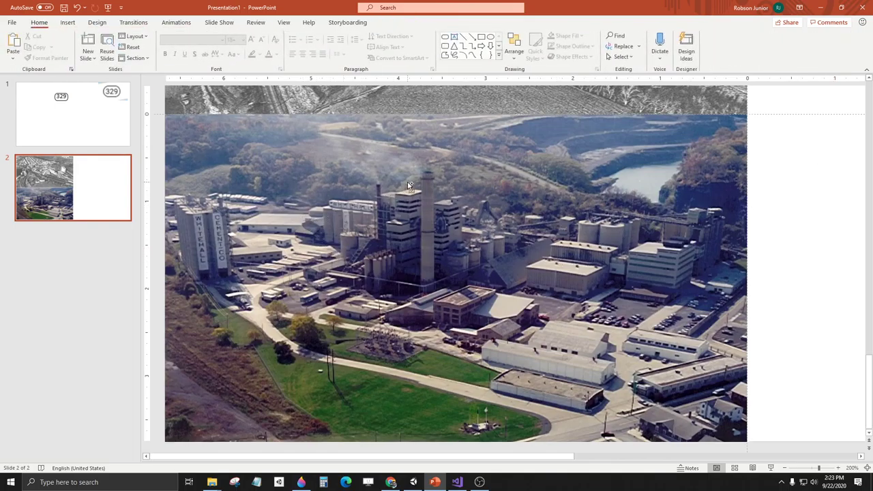
Group the black-and-white and colour photos together.
ctrl+scroll(409, 185, down, 5)
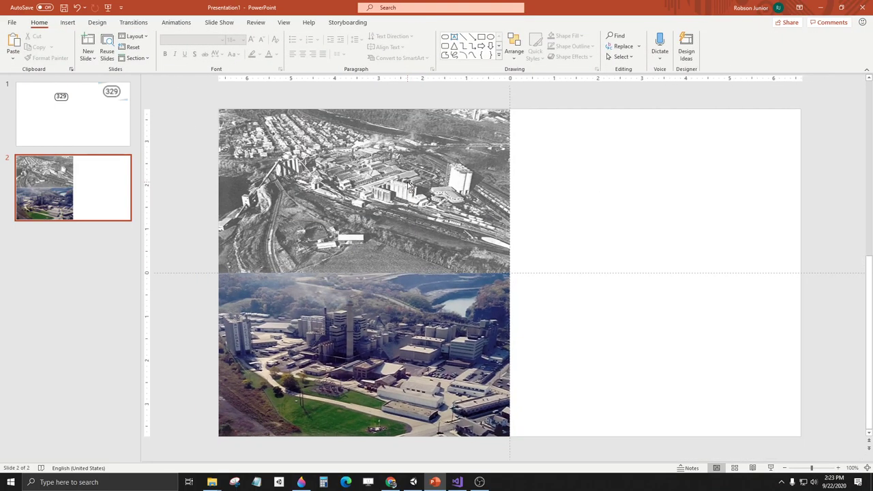
click(375, 192)
shift+click(362, 337)
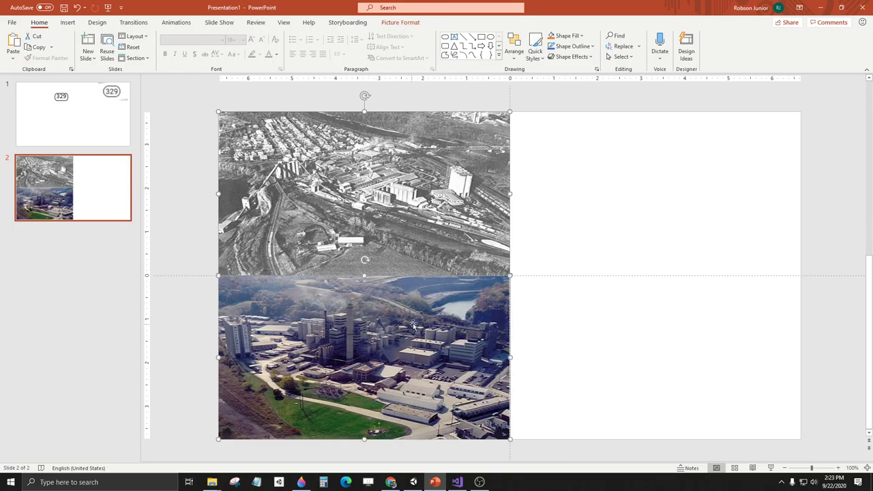
key(ctrl+g)
click(616, 227)
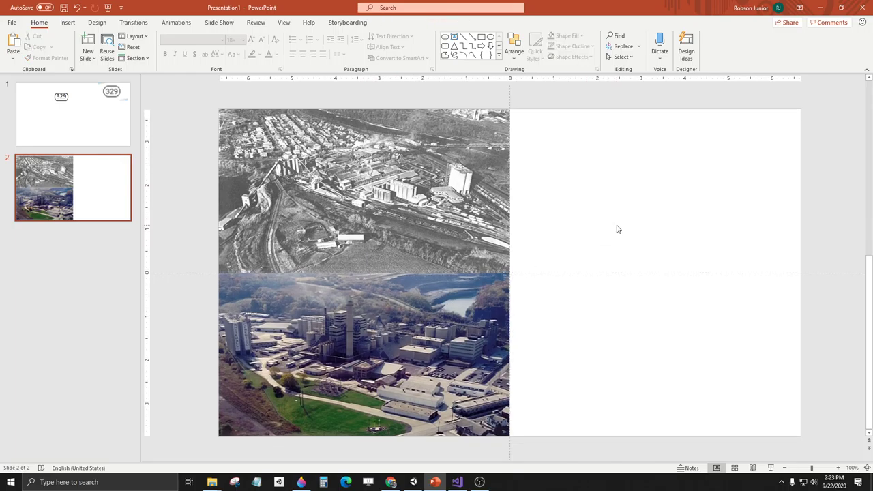
right_click(354, 194)
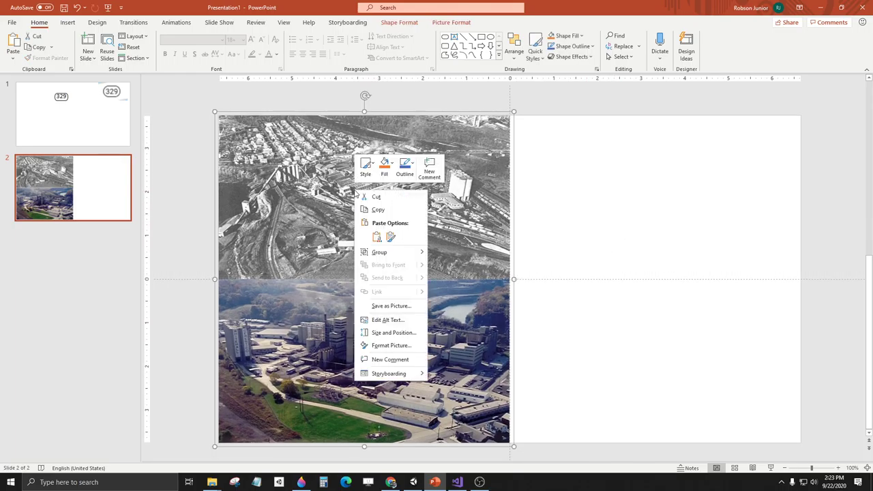
Save the grouped photos as the PNG picture CementonThumbnails.
click(391, 307)
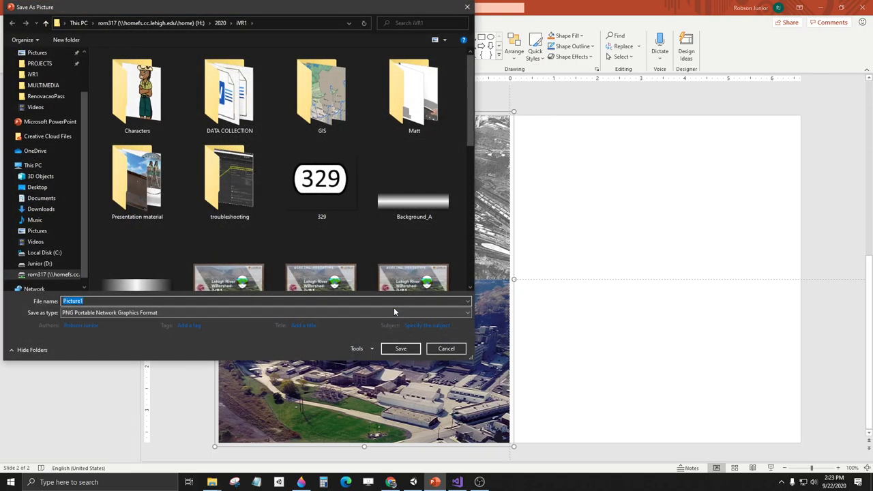
text(Ce)
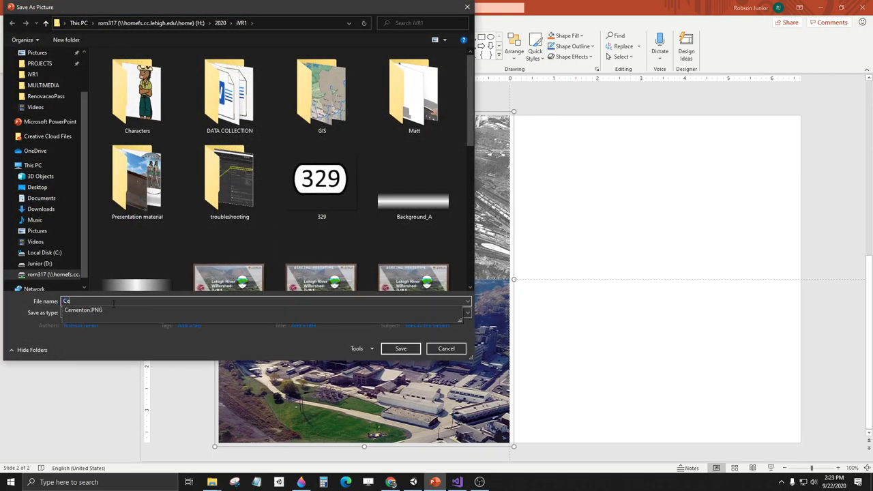
text(menton1)
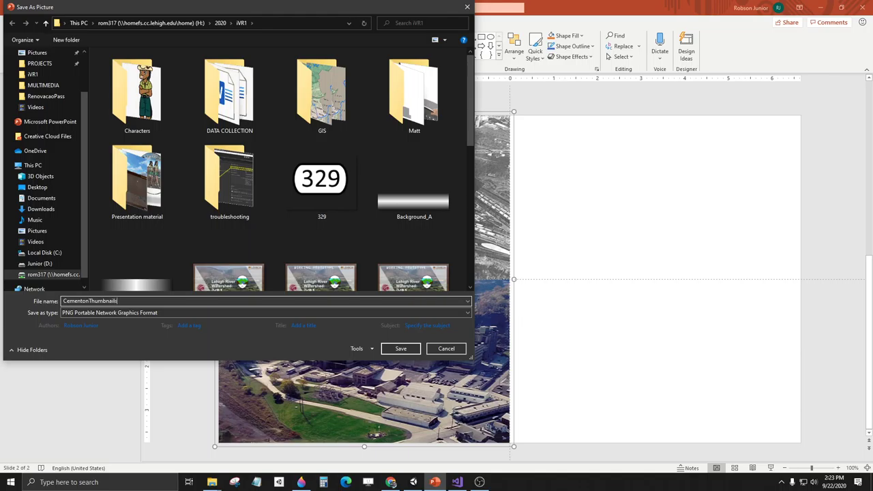
click(401, 348)
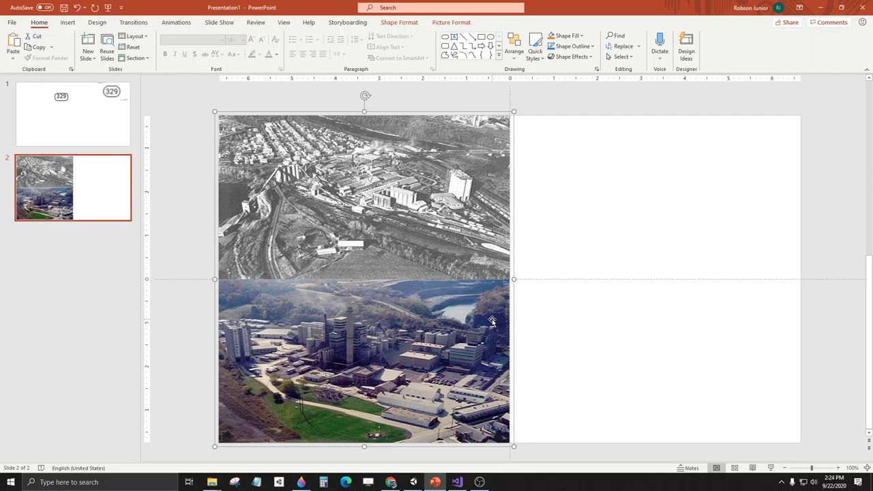
Recolour the lower photo inside the group to Saturation 0% so it becomes grayscale.
click(393, 363)
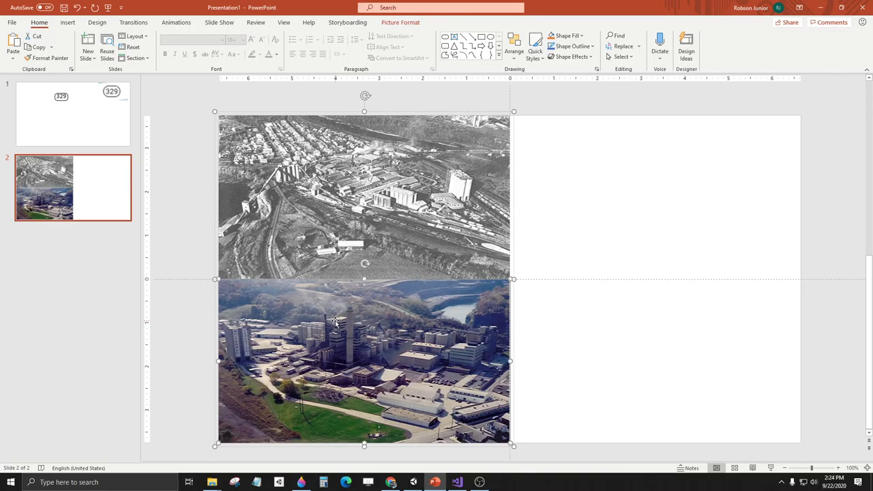
double_click(393, 325)
click(394, 320)
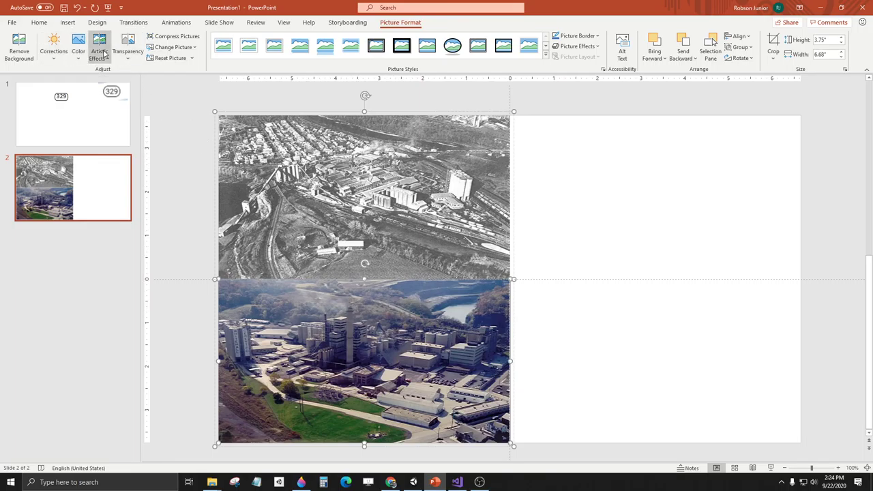
click(77, 59)
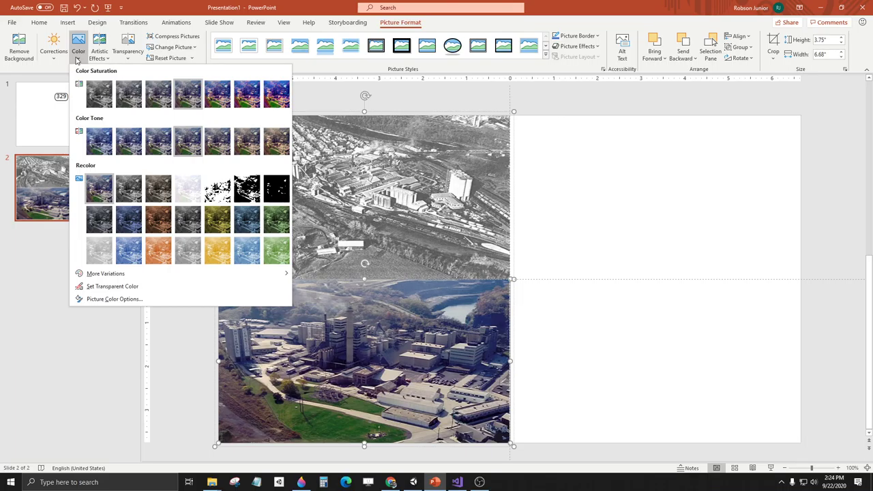
click(95, 103)
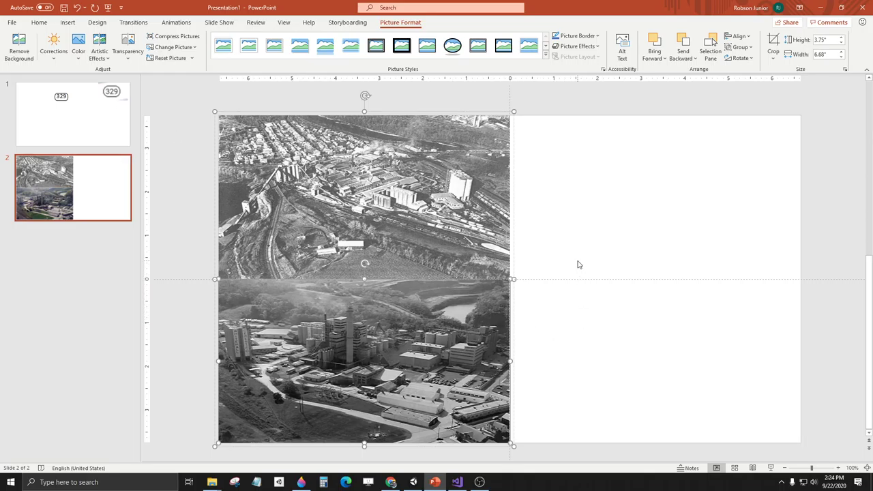
click(624, 243)
right_click(391, 217)
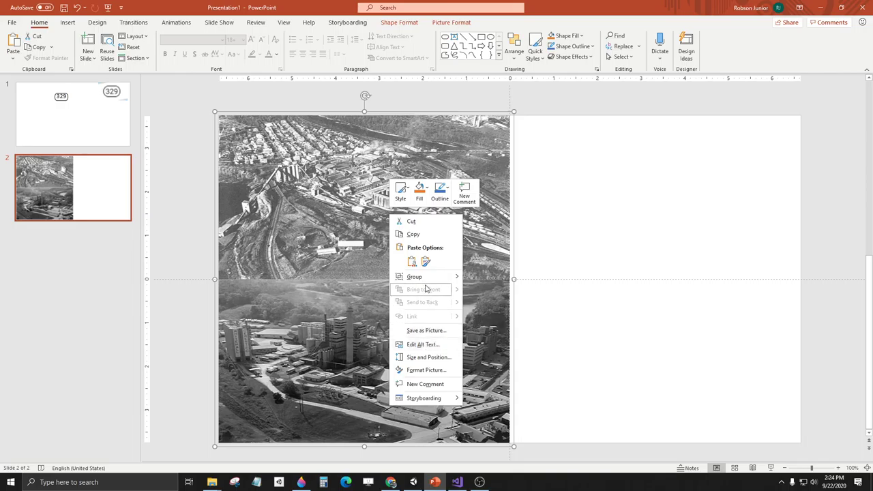
Re-save the grayscale group over CementonThumbnails.png, replacing the old file, and minimize PowerPoint.
click(425, 332)
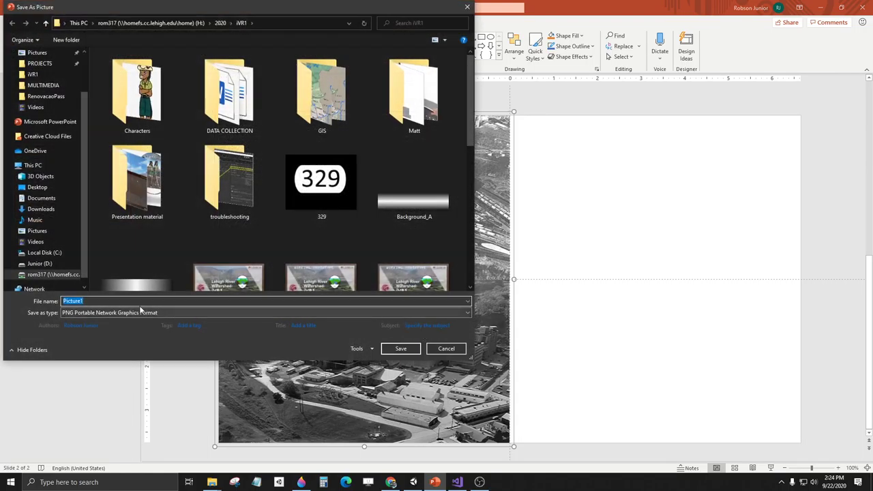
scroll(258, 253, down, 6)
scroll(259, 244, up, 5)
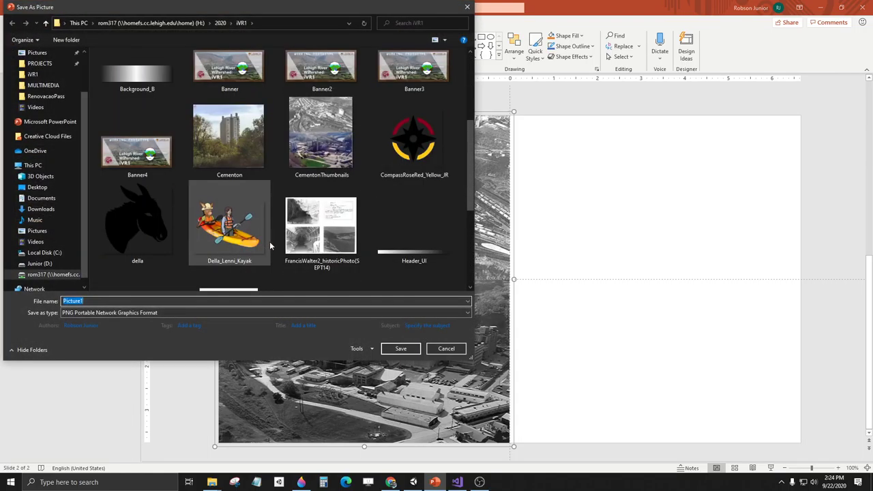
scroll(317, 238, down, 2)
scroll(322, 236, down, 2)
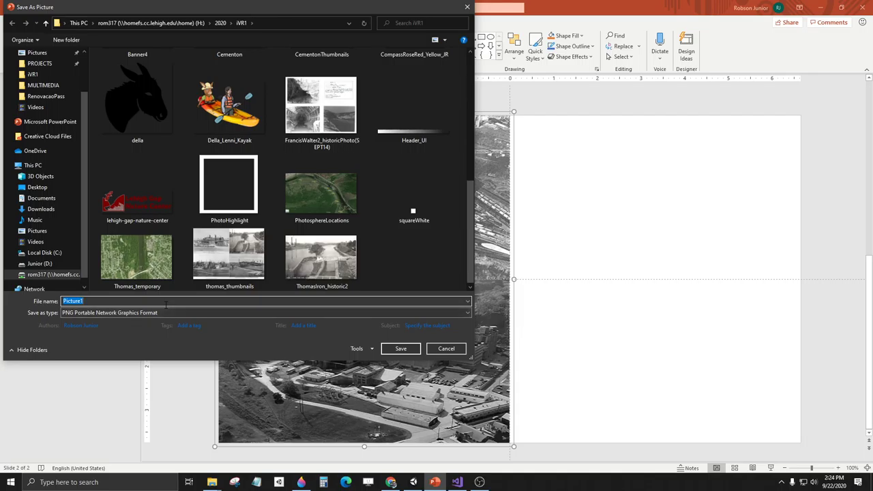
scroll(289, 218, up, 5)
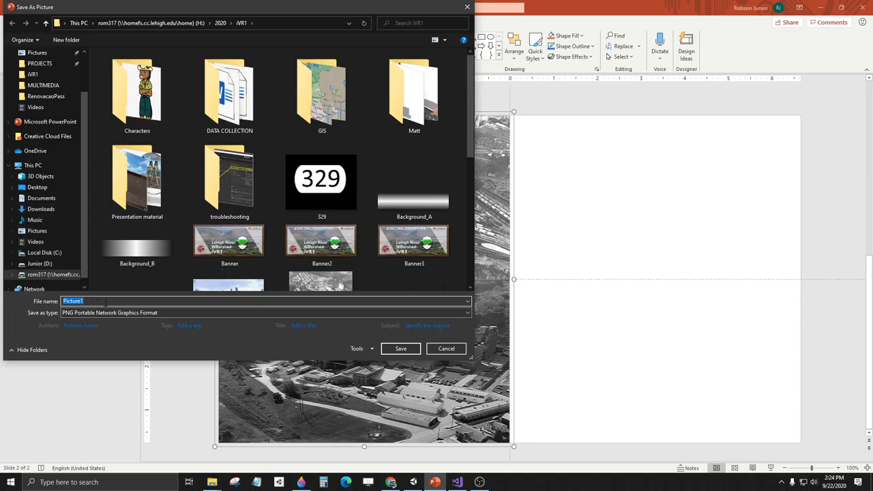
text(Ce)
key(Down)
key(Down)
key(Return)
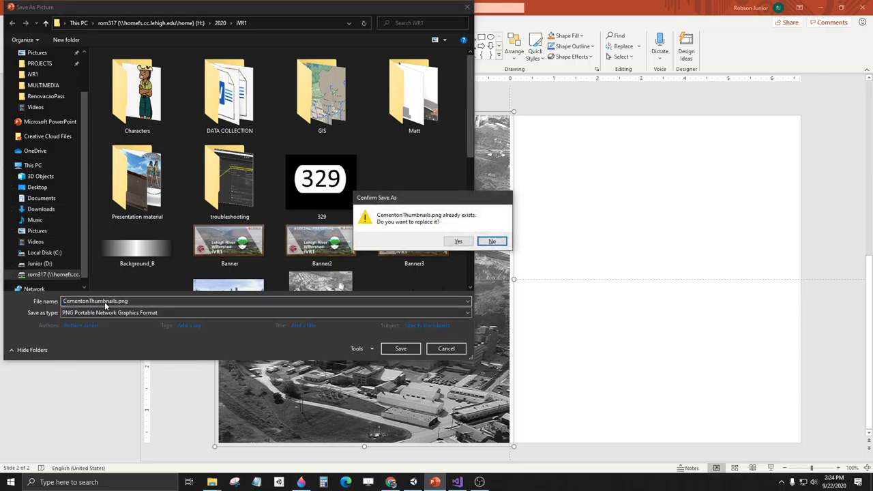
click(458, 242)
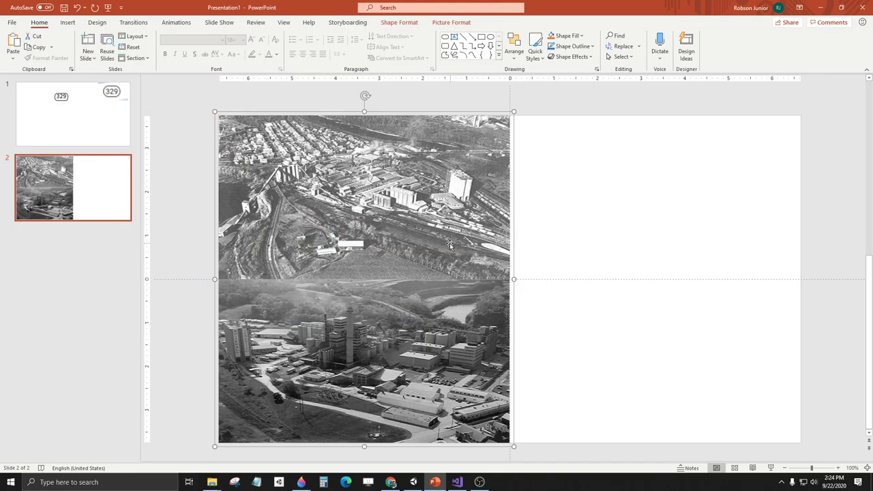
click(822, 7)
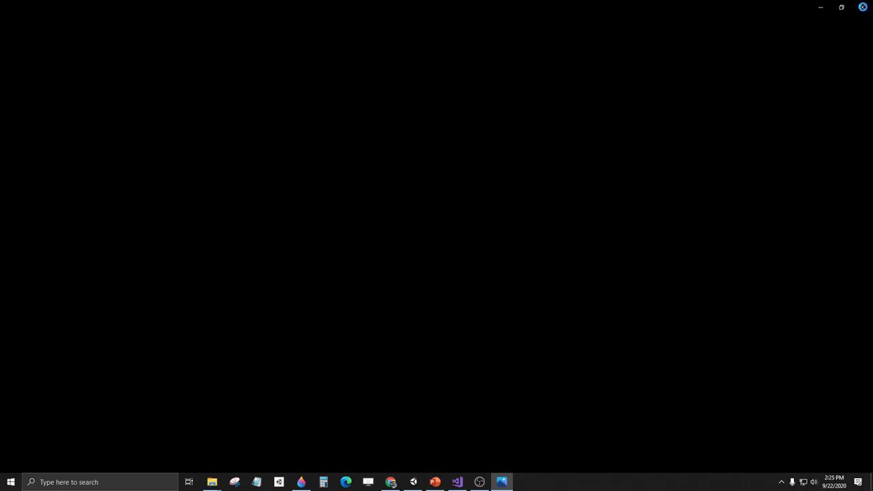
Close the empty Windows Photos viewer.
click(503, 482)
right_click(504, 483)
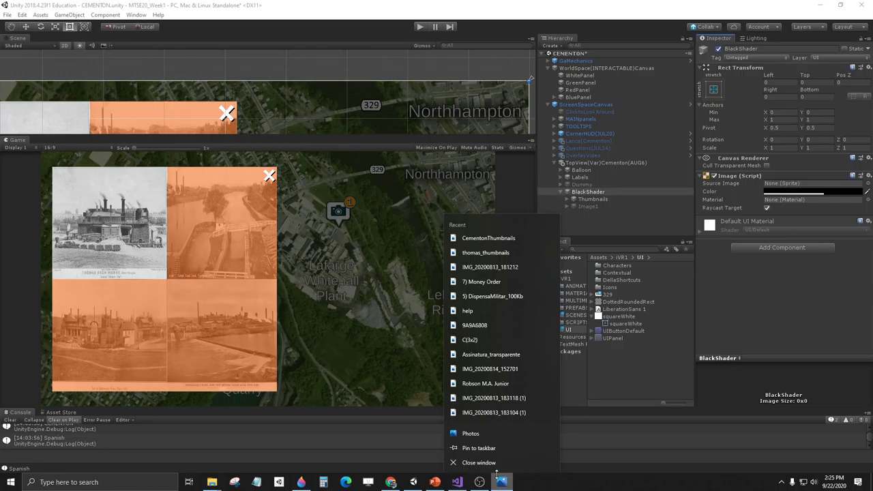
click(496, 467)
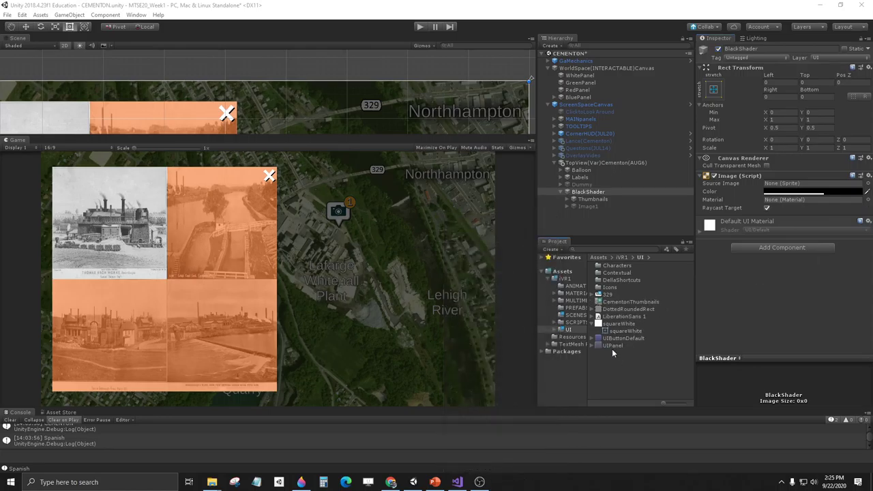
Change the CementonThumbnails texture type to Sprite (2D and UI) and apply it.
click(614, 305)
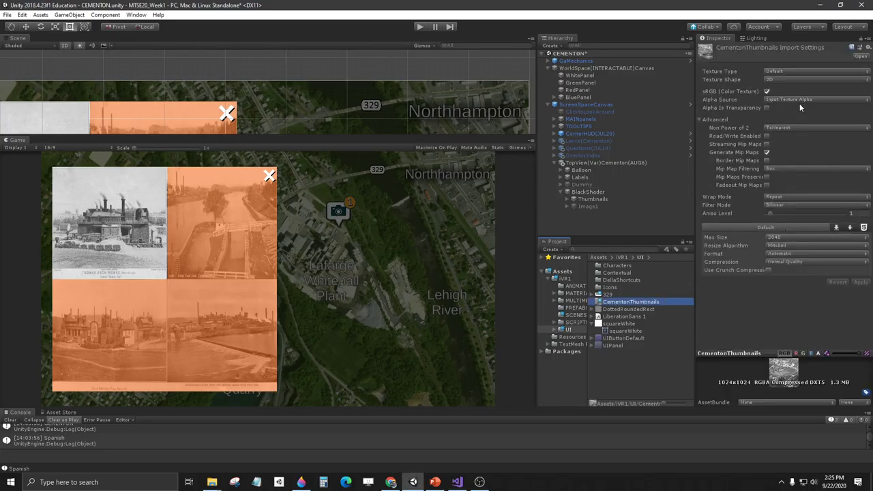
click(792, 72)
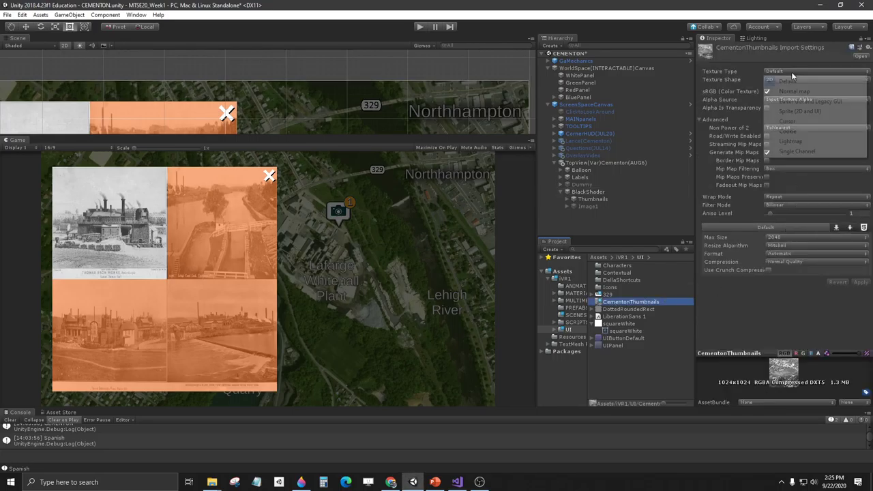
click(804, 112)
click(861, 304)
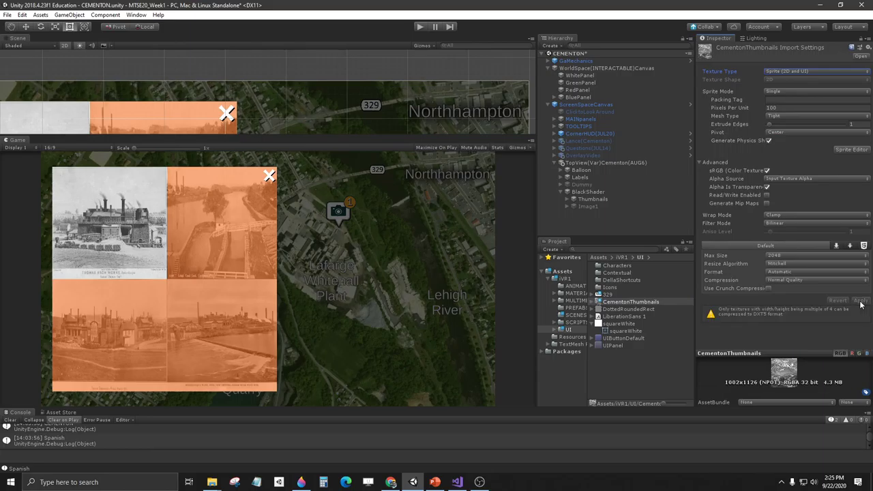
Reveal CementonThumbnails.png in File Explorer and open it in Paint 3D.
right_click(616, 305)
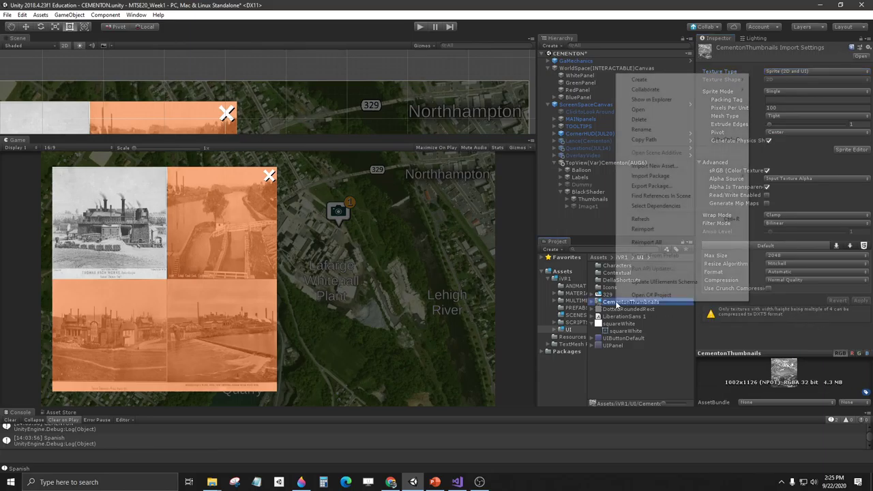
click(684, 106)
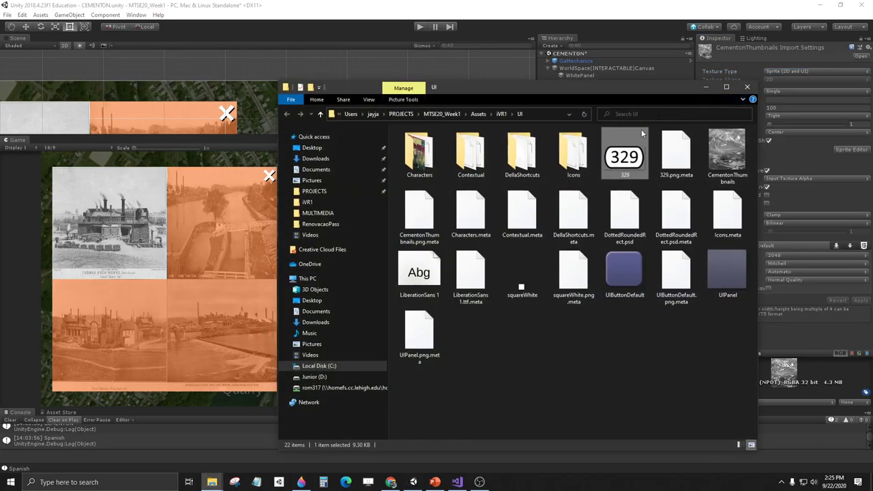
right_click(721, 149)
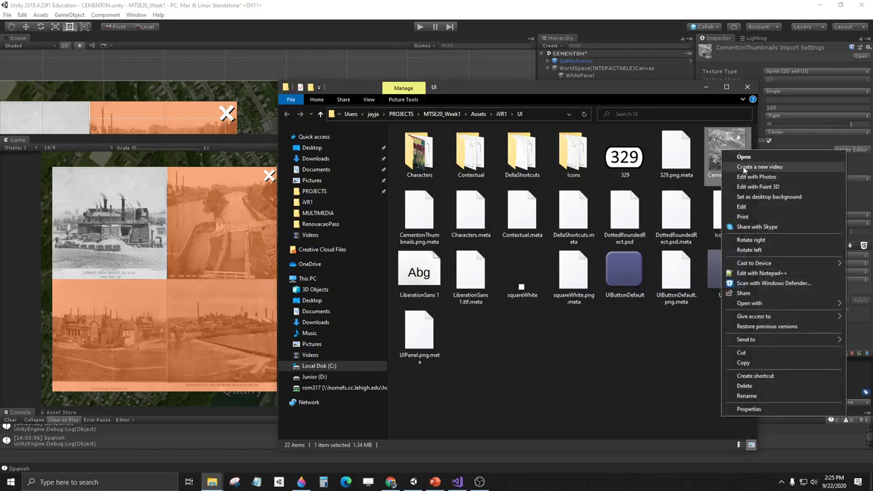
click(756, 186)
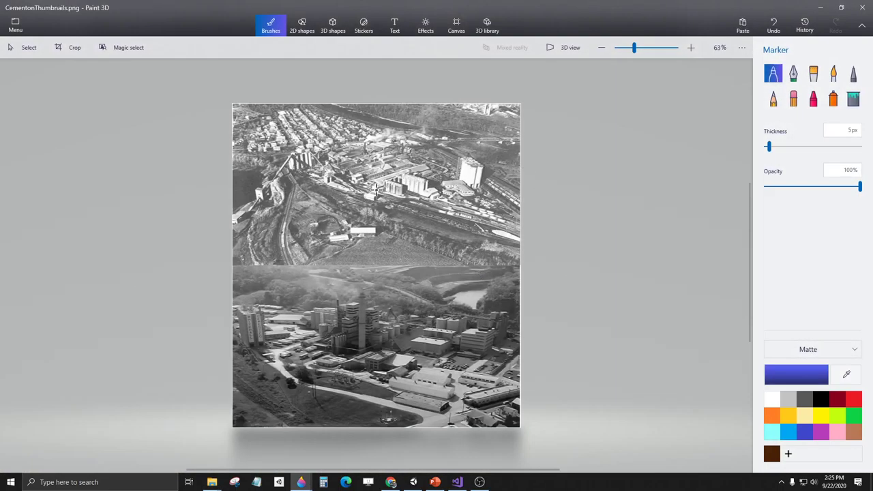
Resize the CementonThumbnails canvas to 980 px wide by 1124 px tall.
click(463, 28)
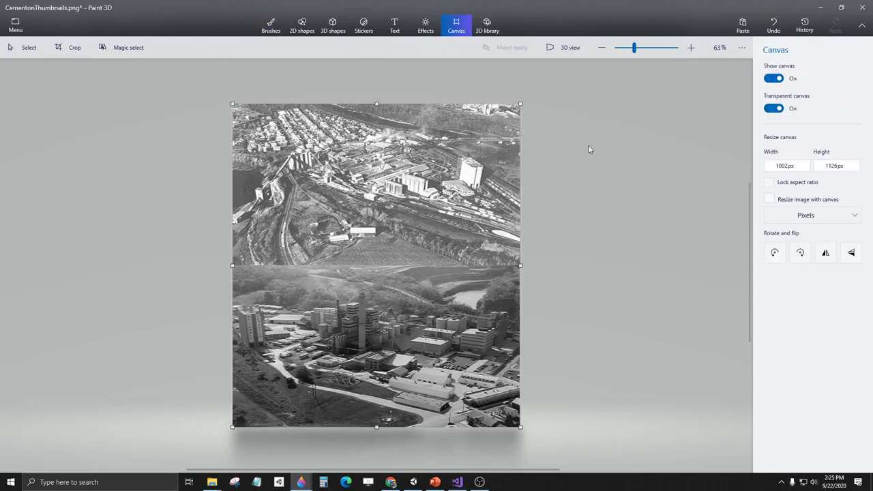
click(794, 166)
click(534, 186)
scroll(518, 235, up, 5)
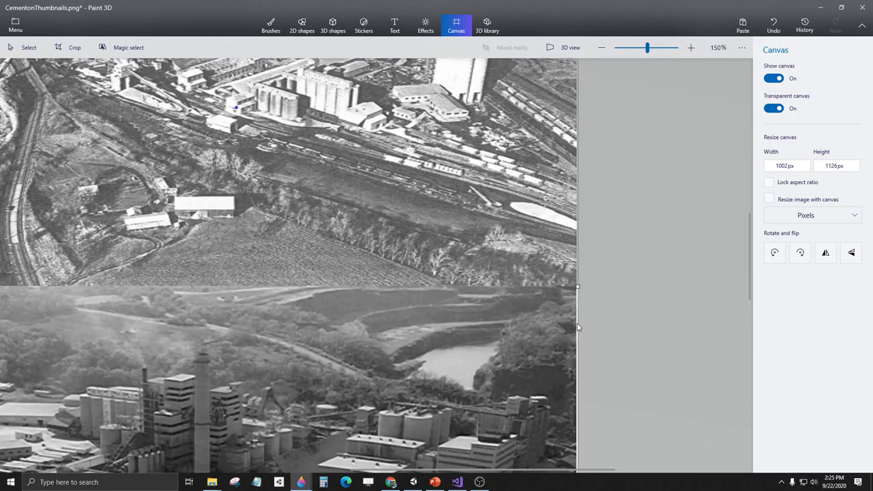
scroll(417, 213, down, 3)
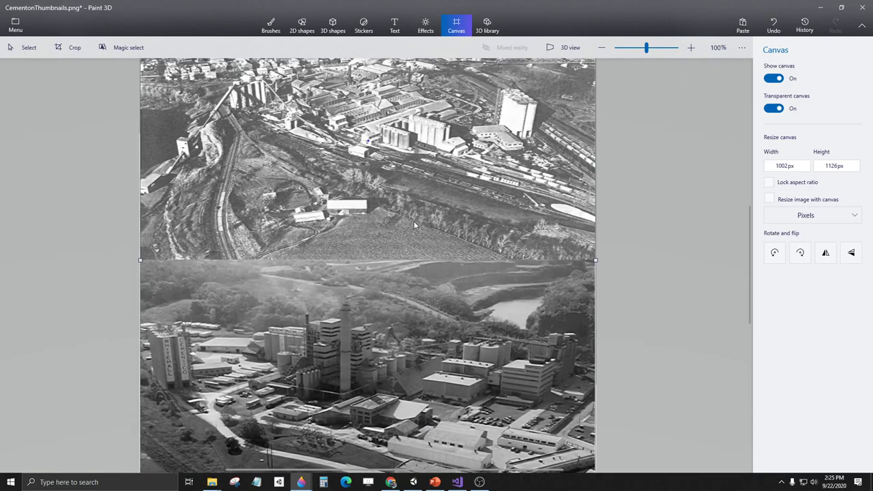
click(784, 166)
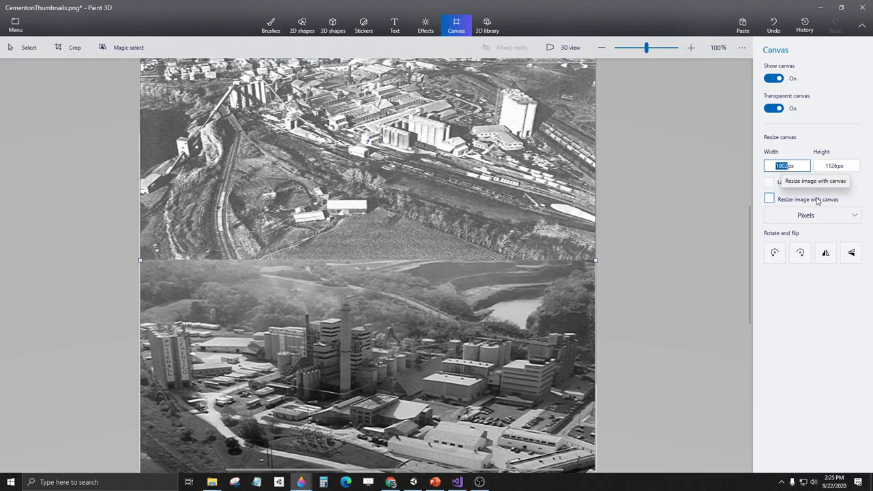
text(980)
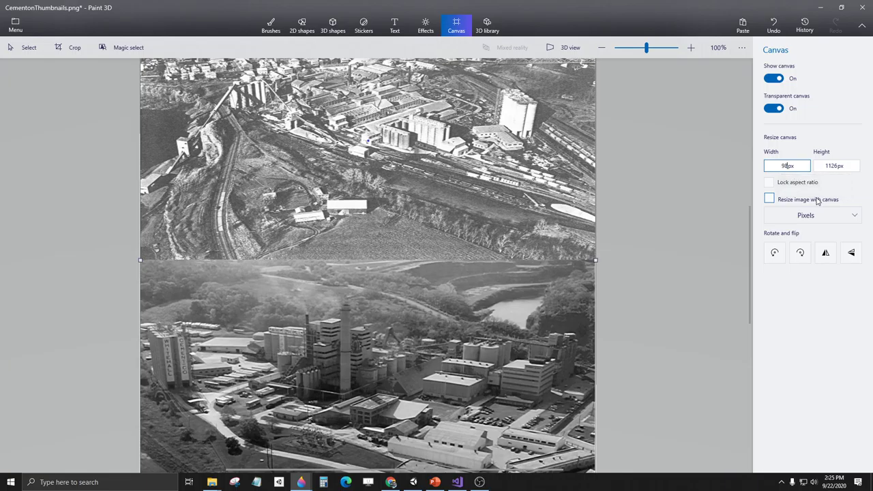
key(Return)
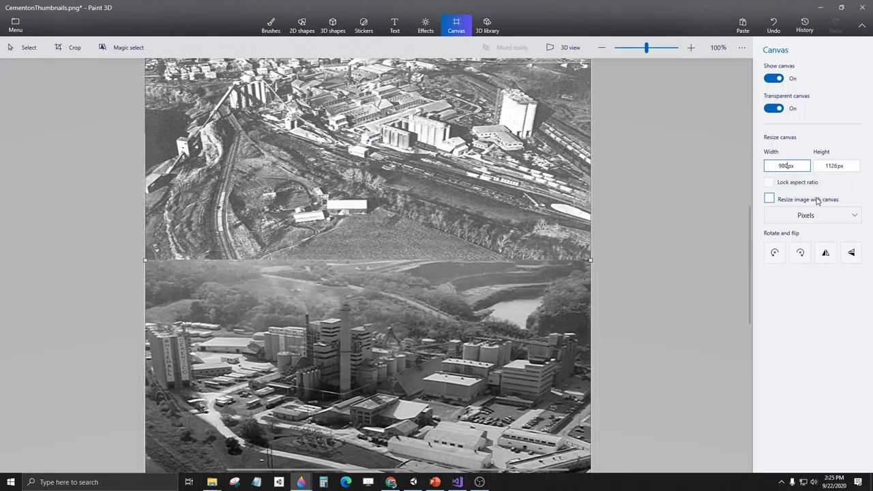
click(843, 166)
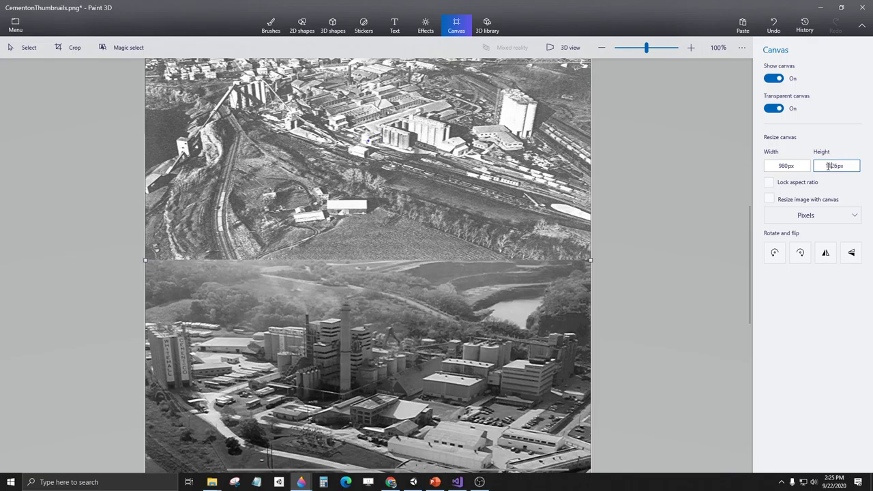
key(BackSpace)
text(4)
click(686, 203)
Save the resized image from the menu and minimize Paint 3D.
click(15, 25)
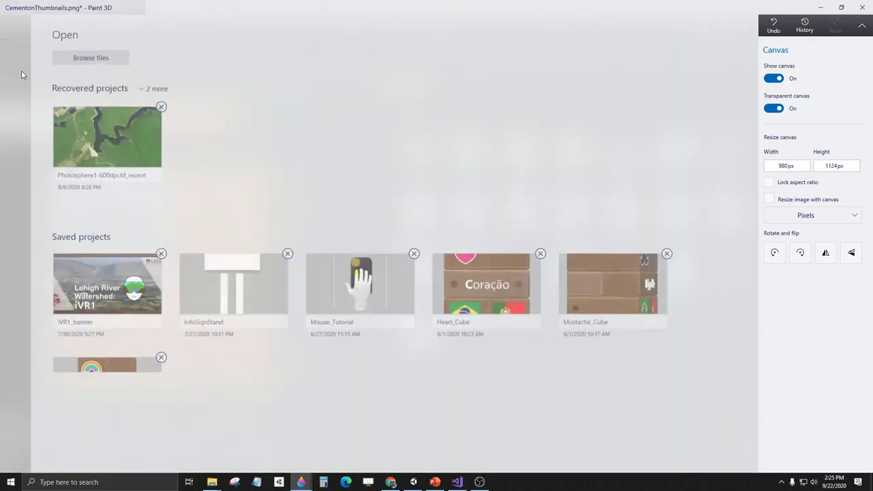
click(32, 124)
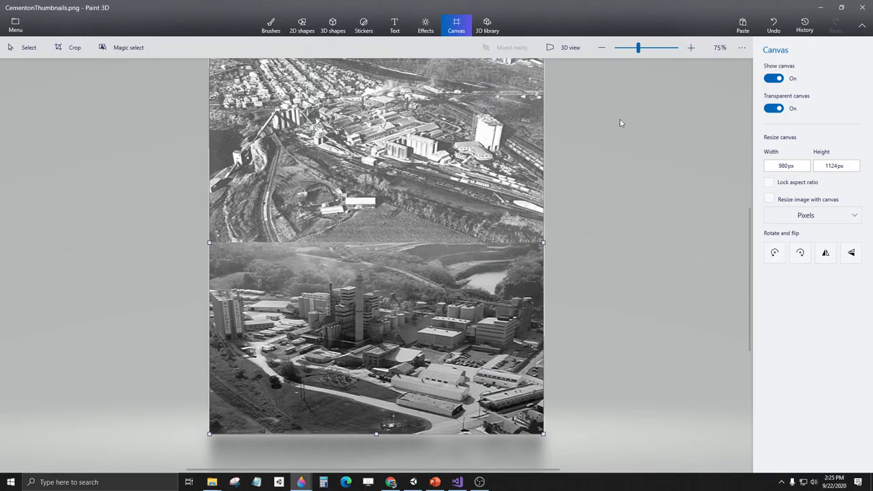
click(820, 8)
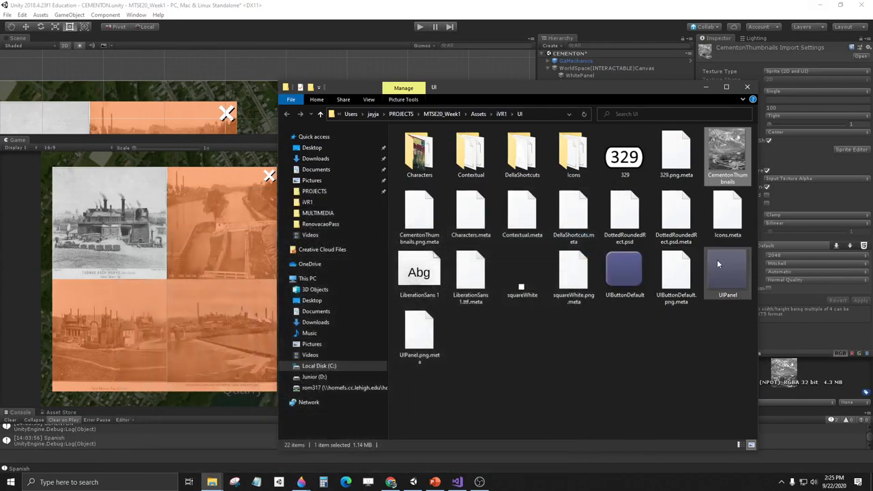
Assign the resized 980x1124 CementonThumbnails sprite as the Thumbnails image's Source Image.
click(707, 88)
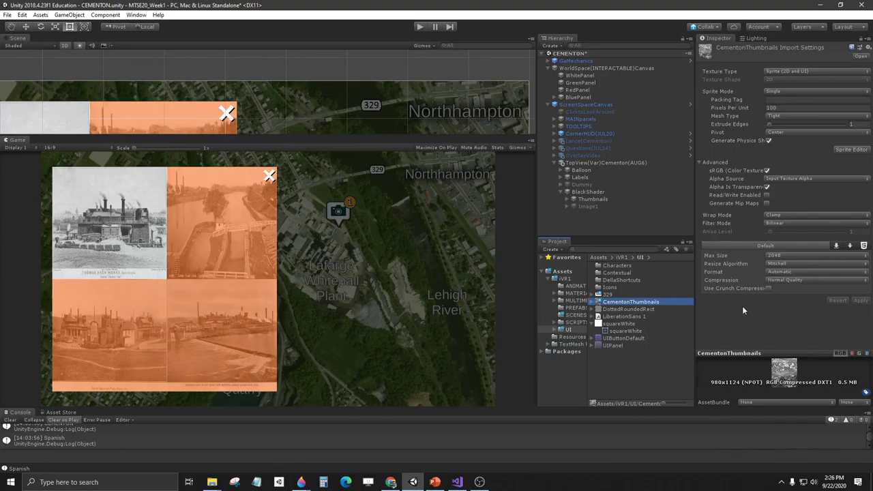
click(614, 294)
click(609, 305)
click(583, 197)
drag(618, 301, 788, 186)
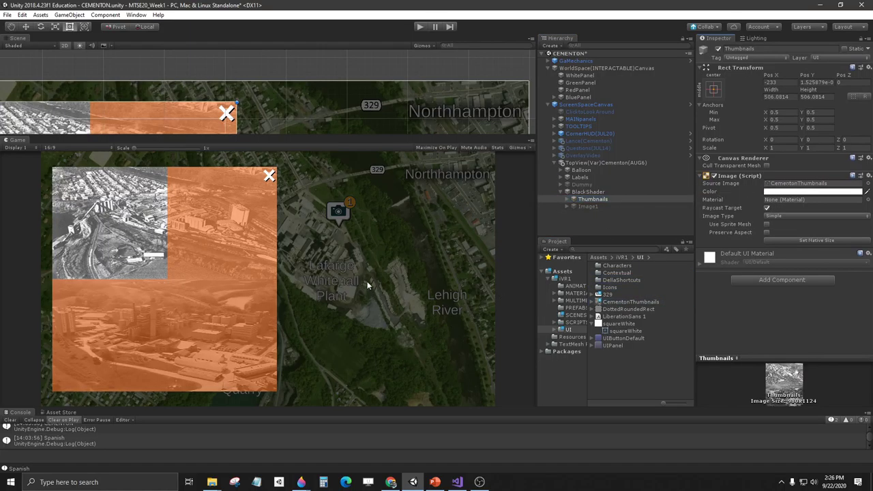
click(588, 205)
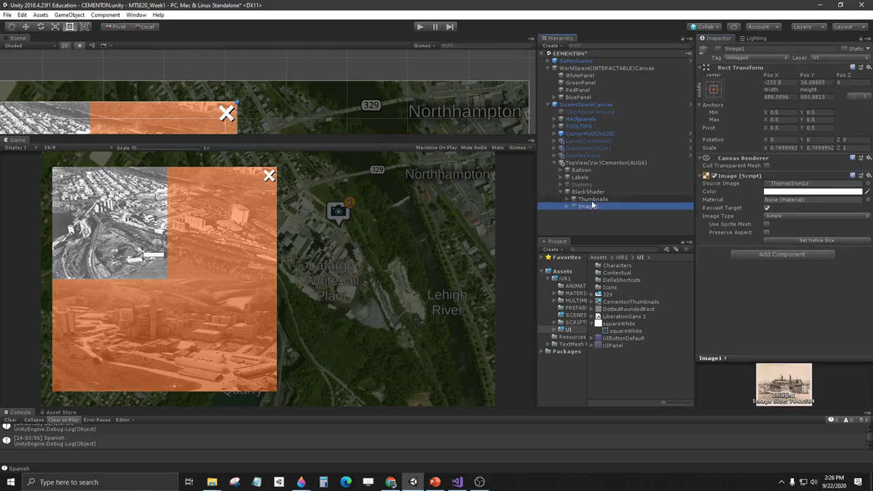
click(565, 198)
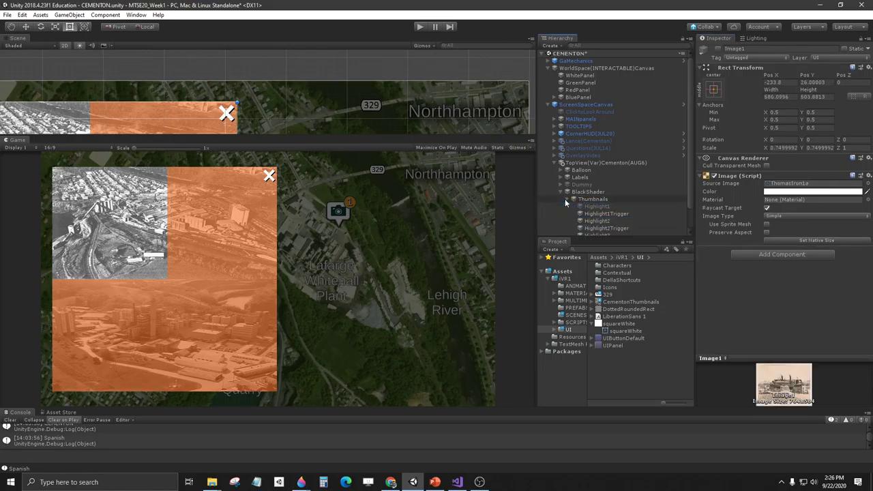
scroll(614, 200, down, 2)
click(597, 211)
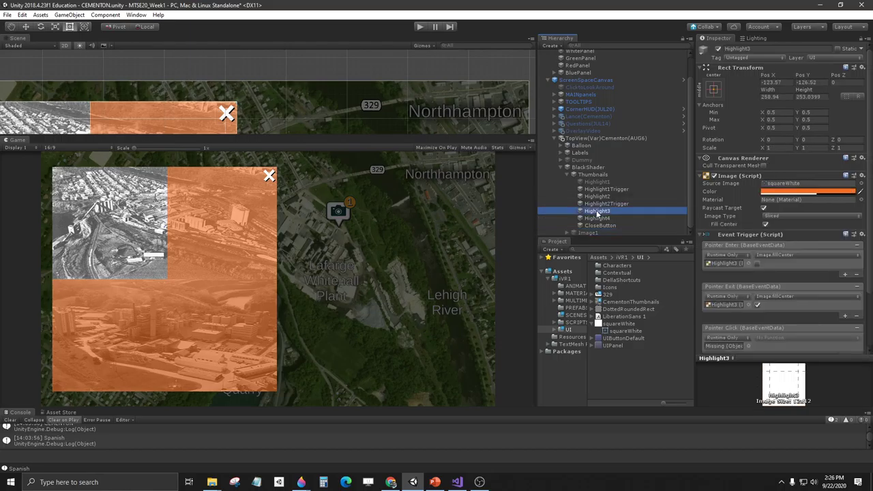
click(421, 28)
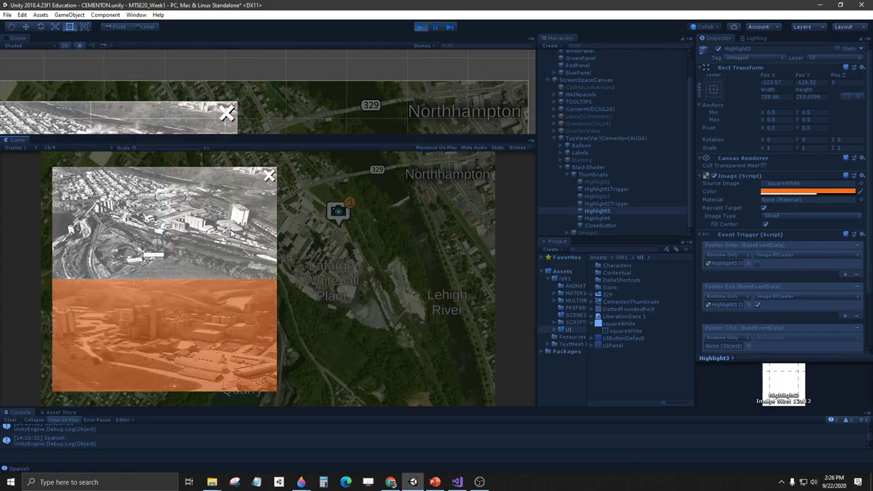
click(419, 28)
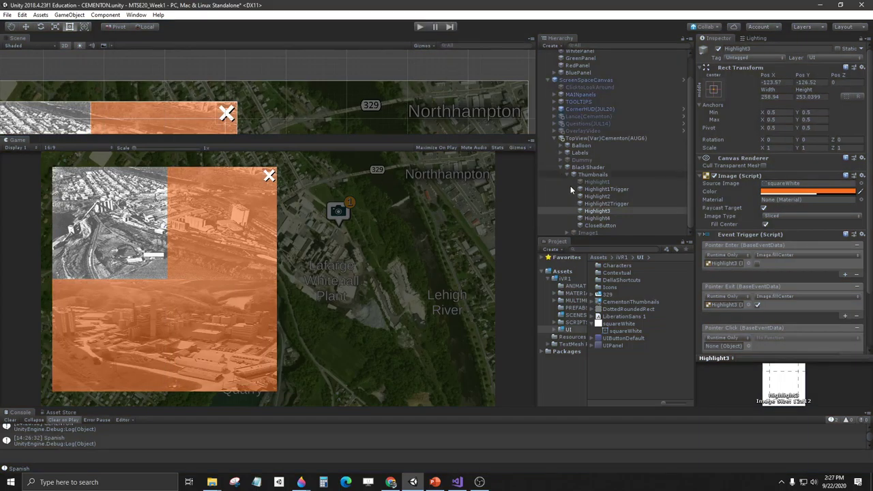
Delete the four selected highlight overlay objects starting from Highlight1.
click(604, 181)
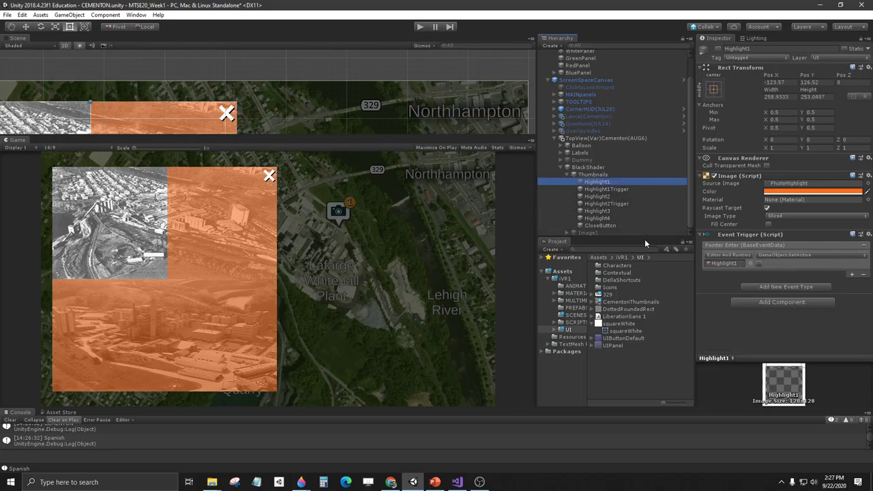
key(shift+Down)
key(shift+Down)
key(shift+Down)
key(Delete)
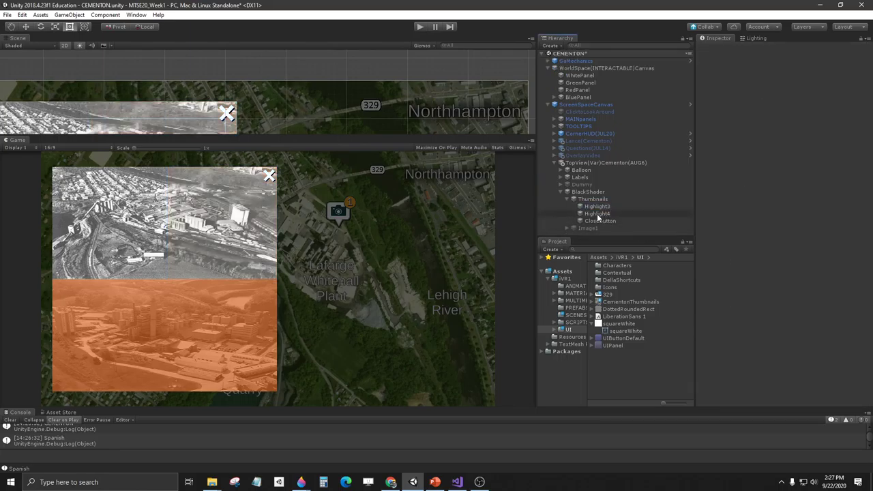
Widen Highlight3 across the full photo width and move it to the top half.
click(597, 206)
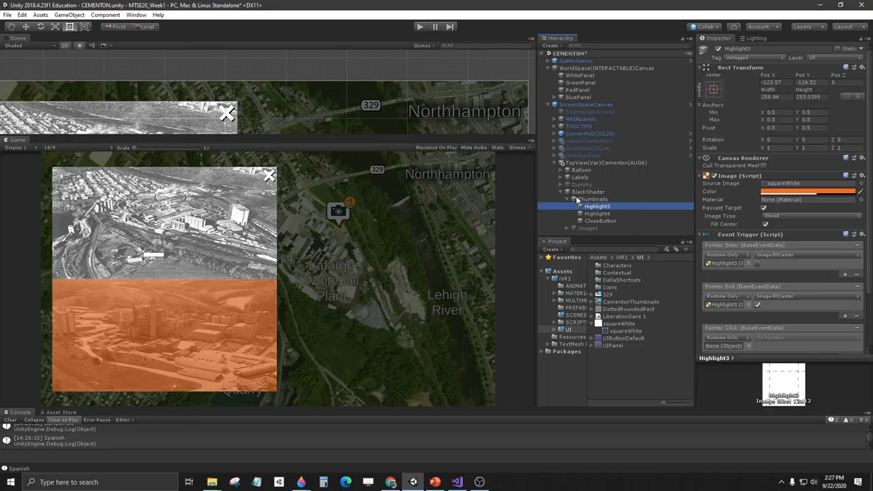
drag(296, 135, 288, 279)
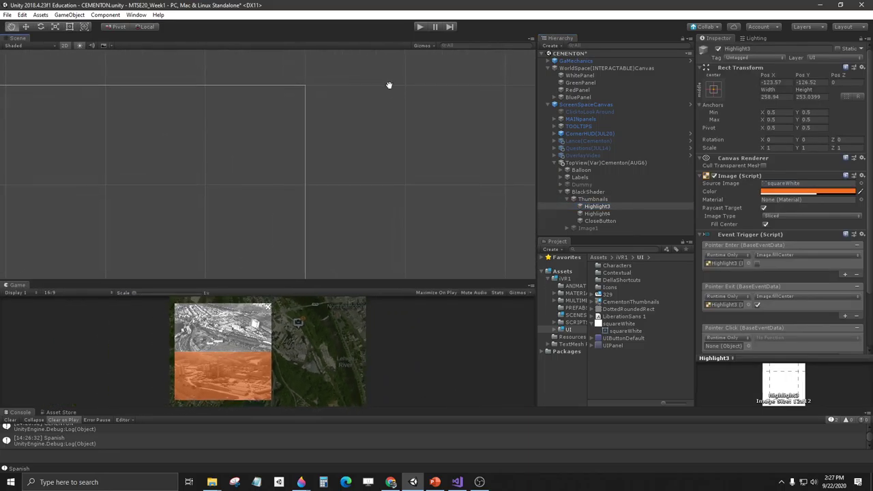
scroll(258, 175, up, 3)
middle_drag(257, 174, 344, 126)
scroll(344, 126, up, 2)
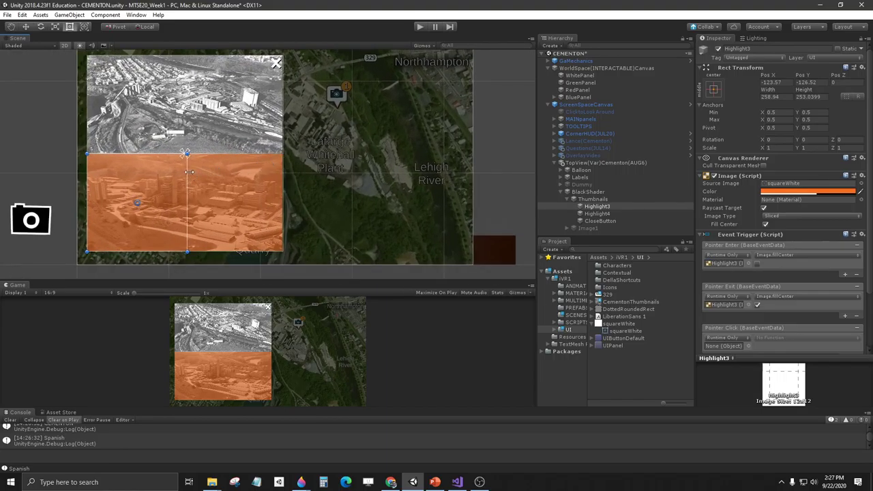
drag(189, 172, 282, 172)
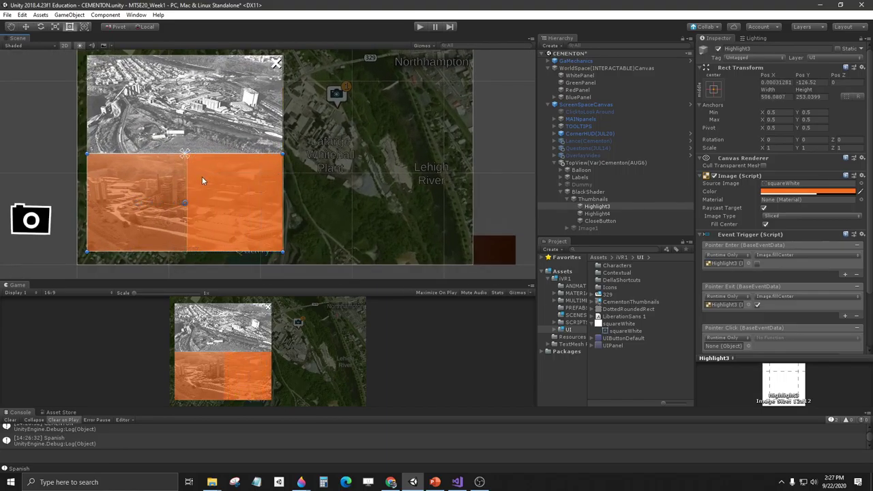
drag(205, 183, 210, 86)
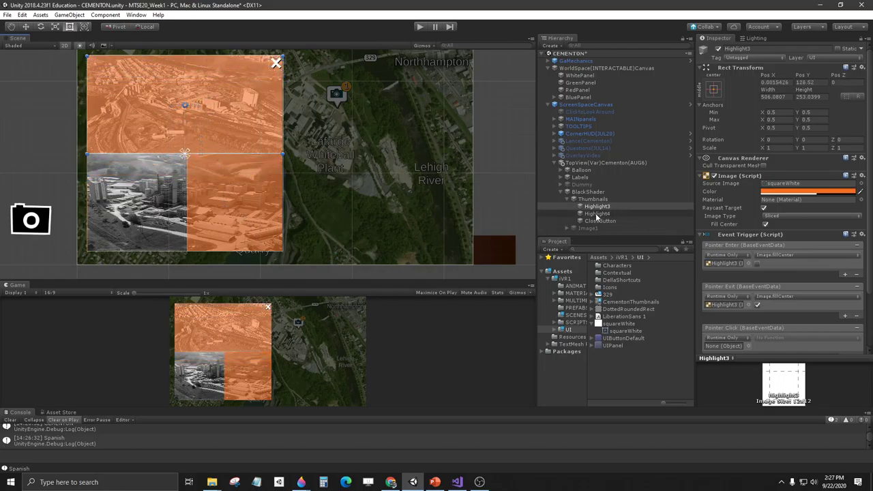
Stretch Highlight4 across the full photo width, then run the scene with an enlarged Game view.
click(208, 209)
drag(191, 181, 87, 181)
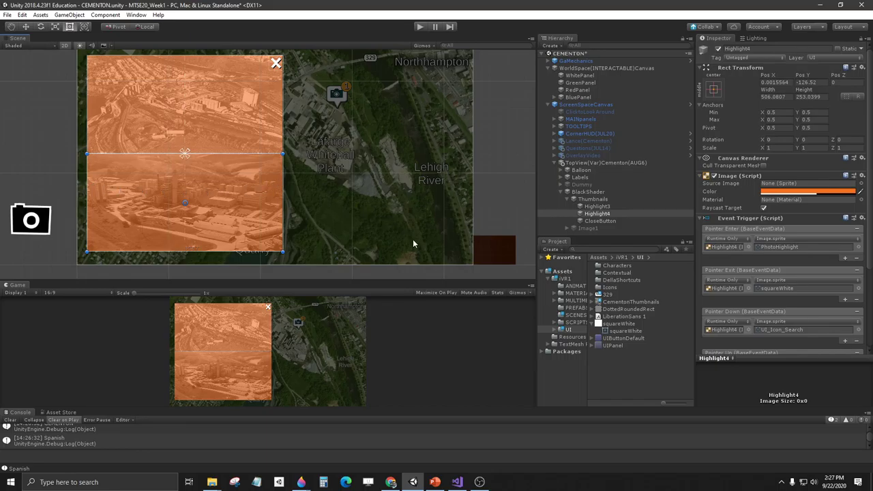
click(419, 26)
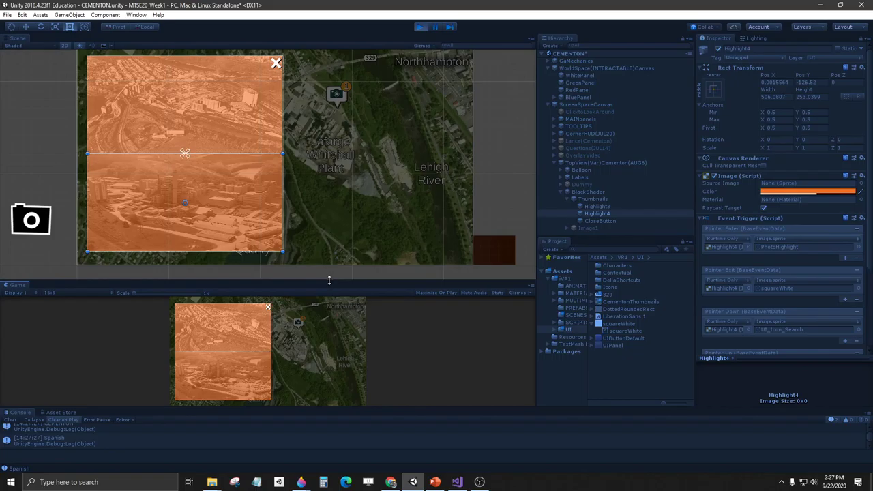
drag(330, 281, 344, 131)
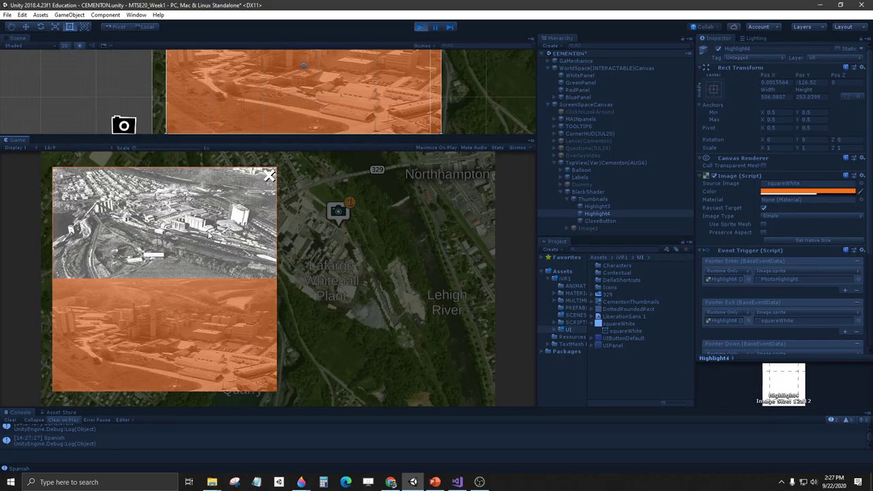
Widen the Inspector on Highlight3, switch off Fill Center to test, then restart Play mode.
click(597, 206)
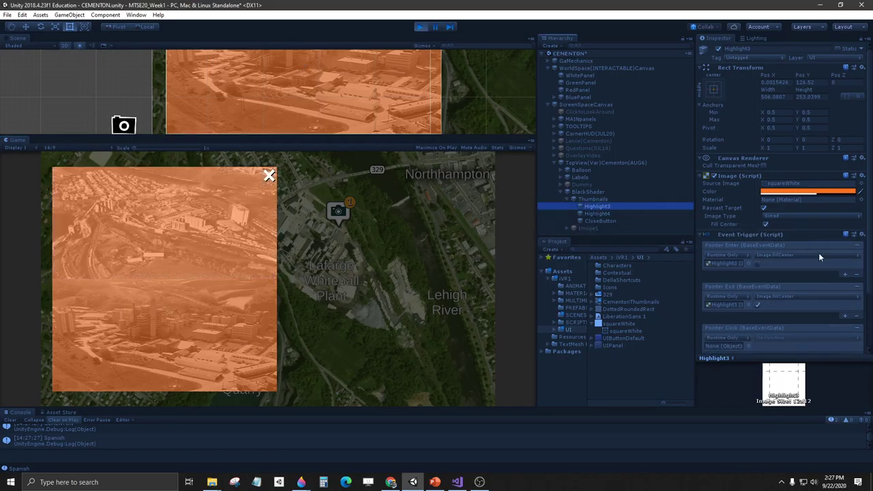
scroll(756, 271, down, 3)
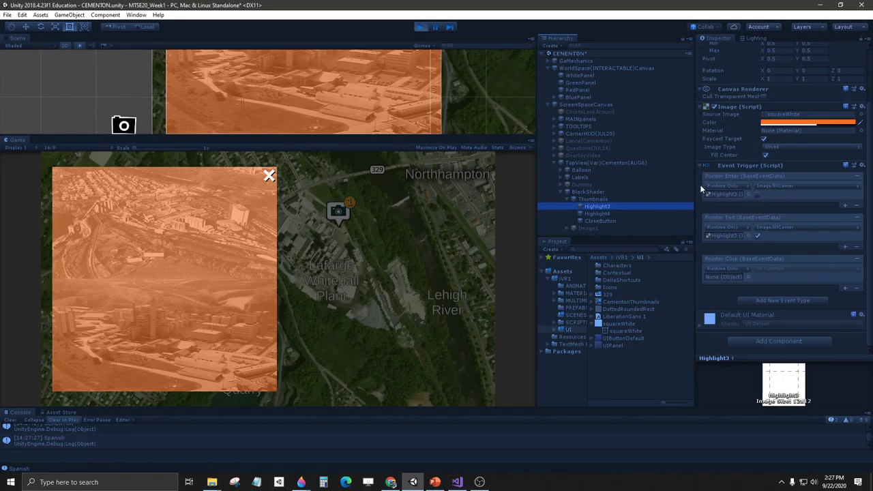
drag(693, 182, 663, 184)
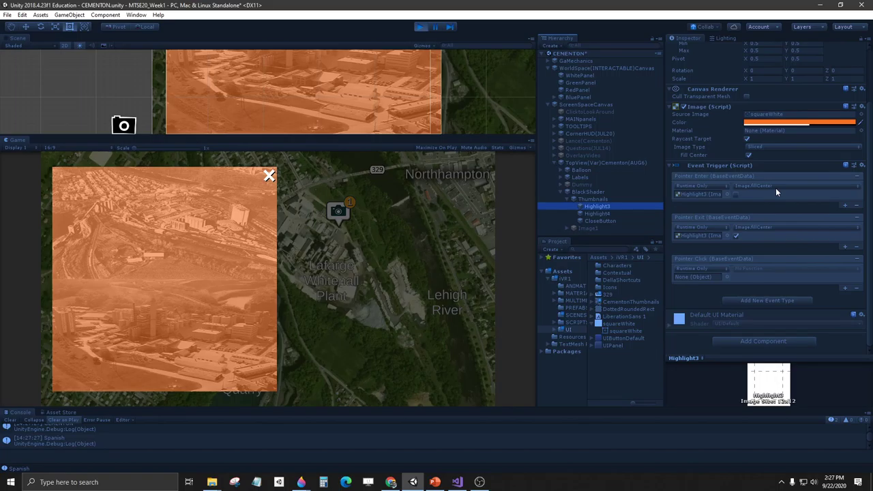
click(183, 234)
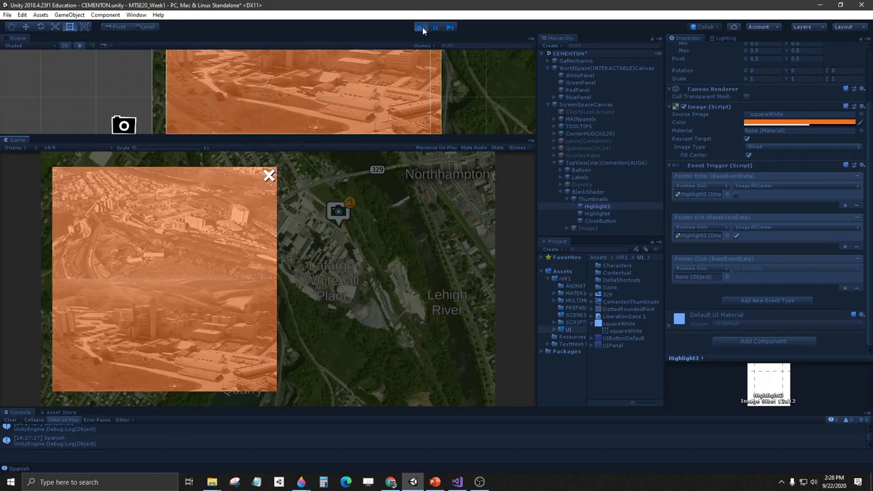
click(422, 26)
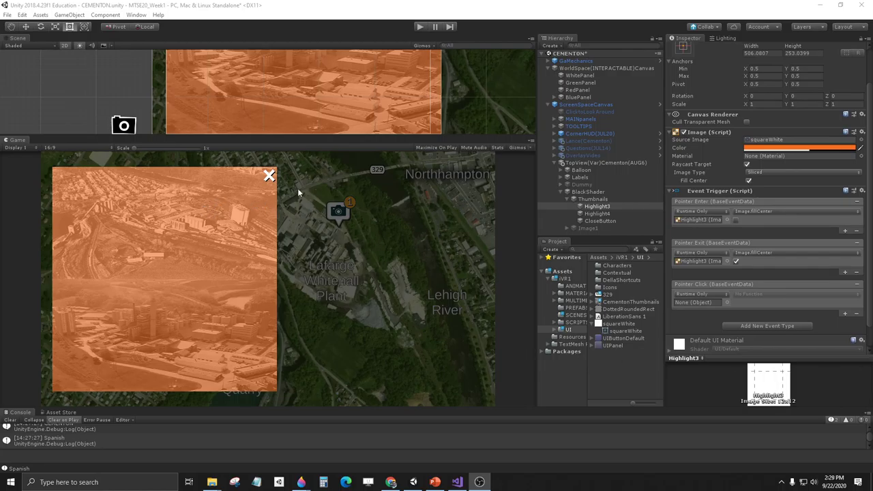
click(419, 29)
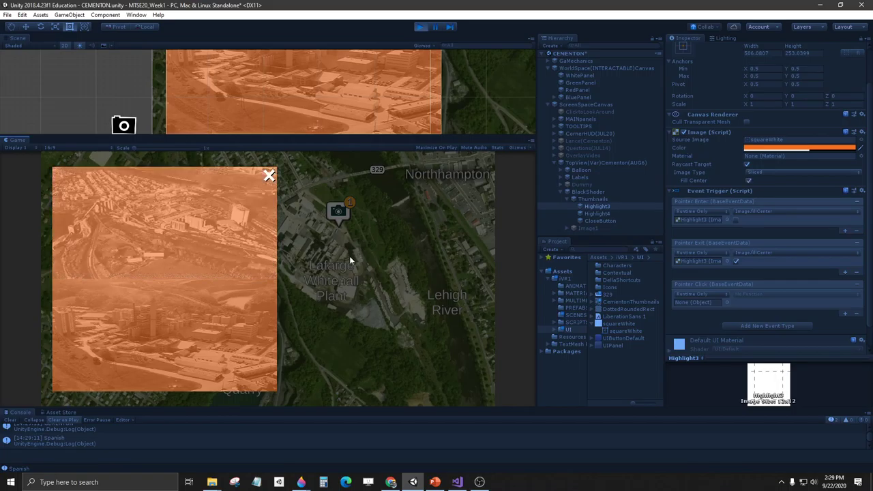
Select Highlight4 and locate its squareWhite sprite in the Project panel.
click(592, 214)
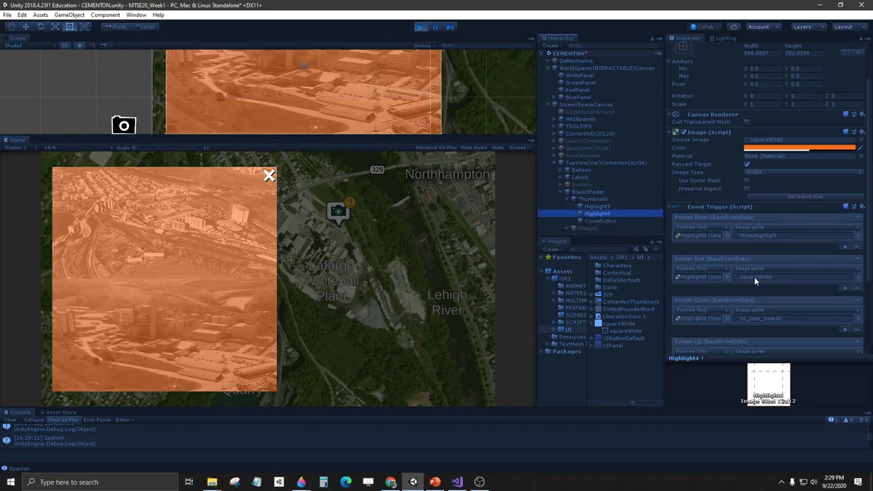
scroll(754, 277, down, 3)
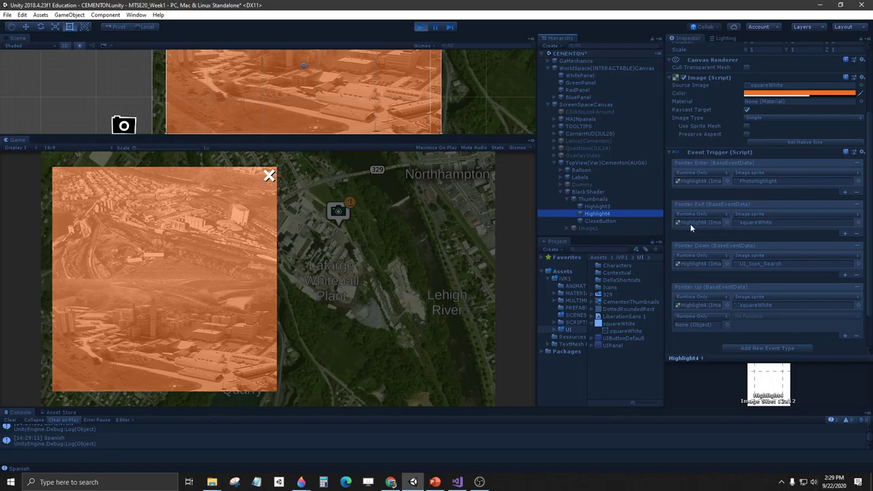
mouse_move(237, 311)
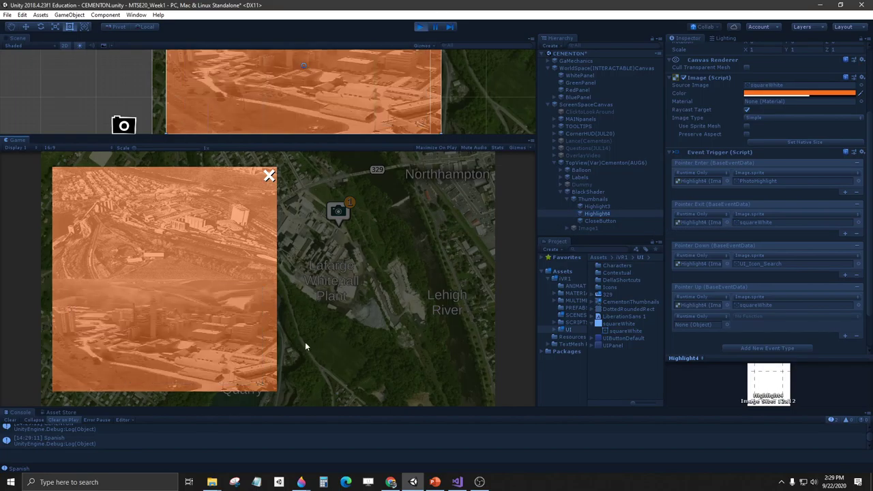
click(767, 224)
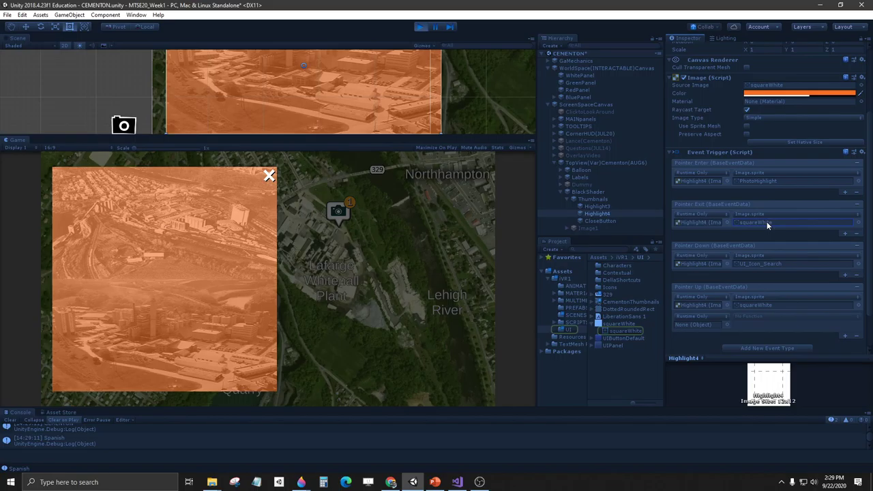
Try LockedPicture as Highlight4's Pointer Exit sprite, then stop Play mode.
click(858, 223)
scroll(659, 267, down, 6)
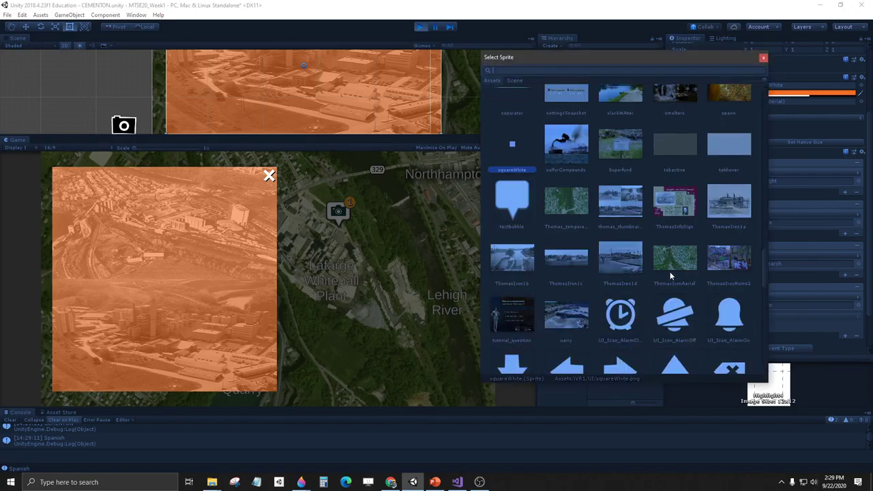
scroll(670, 271, down, 12)
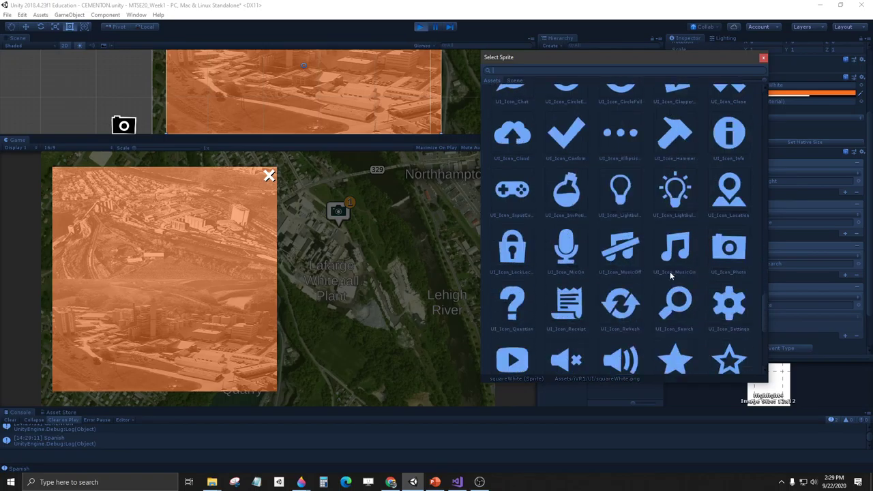
scroll(670, 271, down, 1)
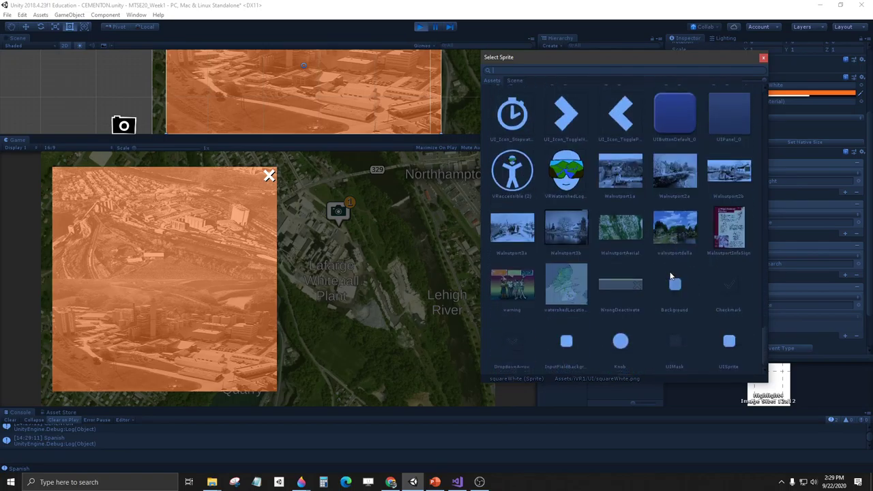
scroll(642, 307, up, 15)
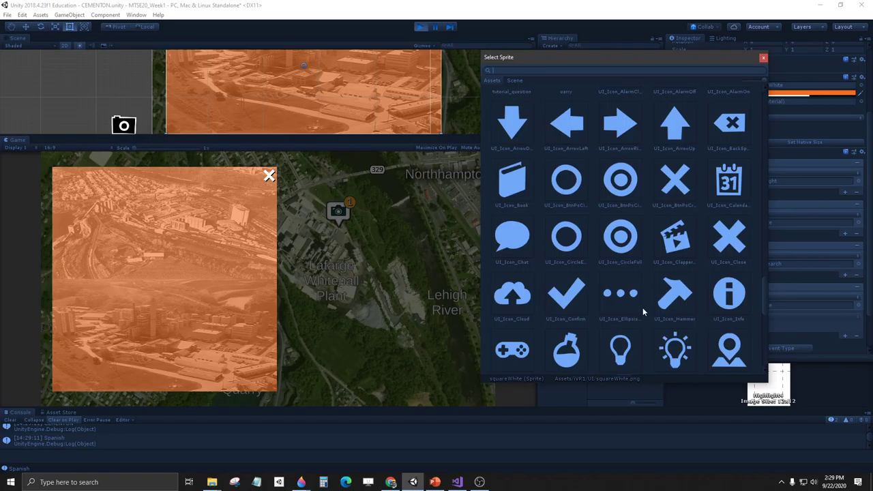
scroll(647, 309, up, 5)
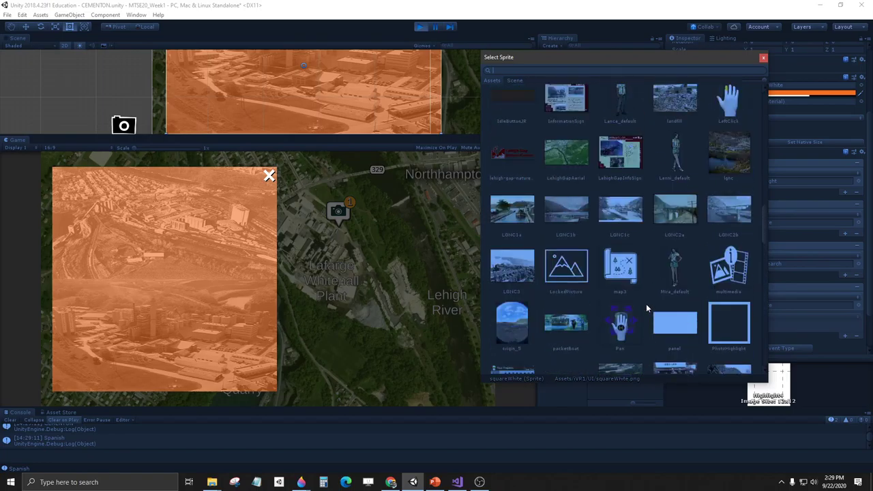
click(585, 271)
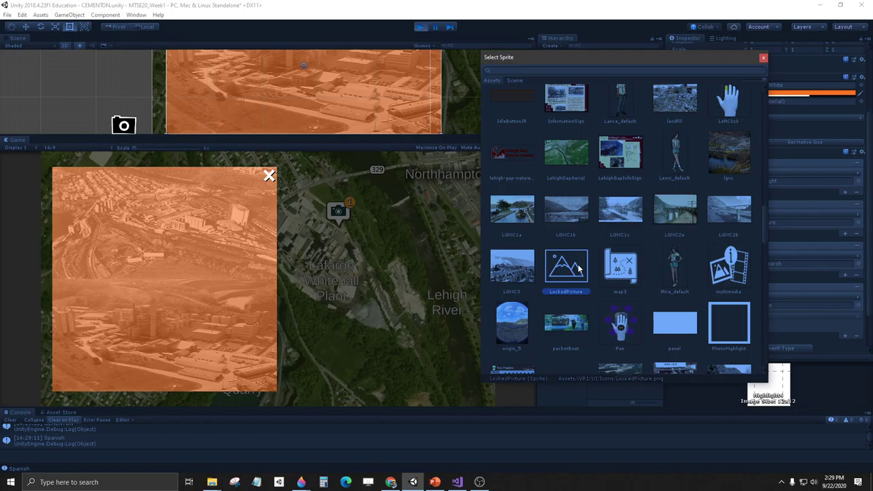
click(764, 59)
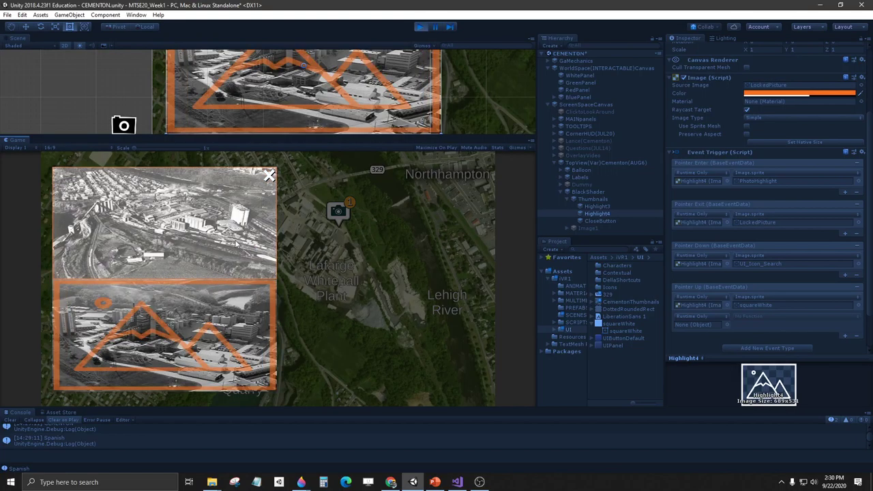
click(422, 28)
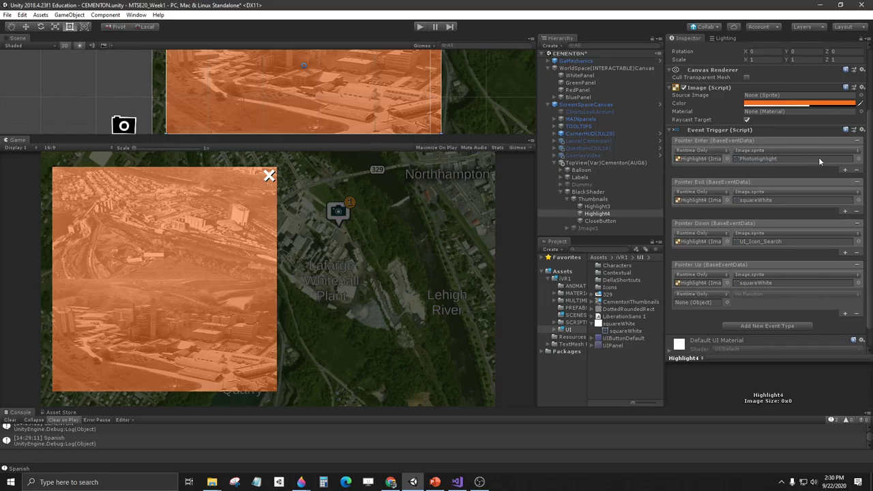
Set Highlight4's Pointer Enter sprite to LockedPicture.
click(860, 159)
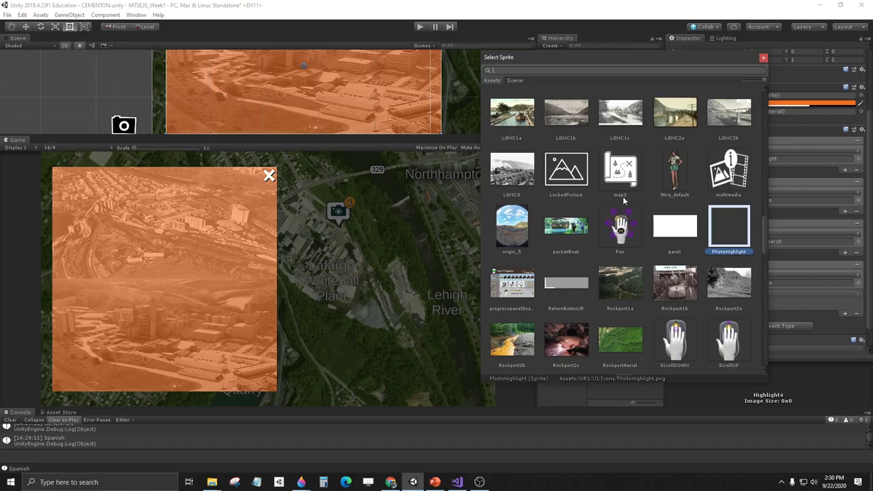
click(566, 177)
click(438, 166)
Run the game and test hovering and pressing the lower photo thumbnail.
click(420, 27)
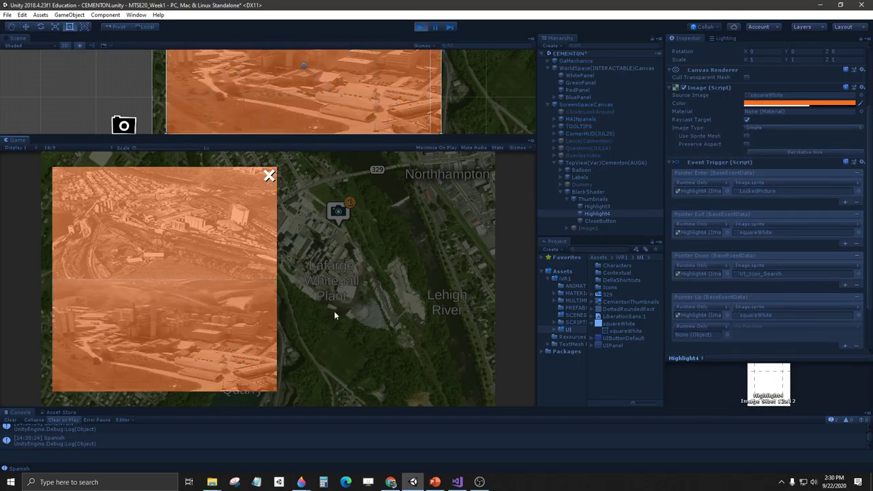
click(175, 335)
scroll(761, 290, down, 3)
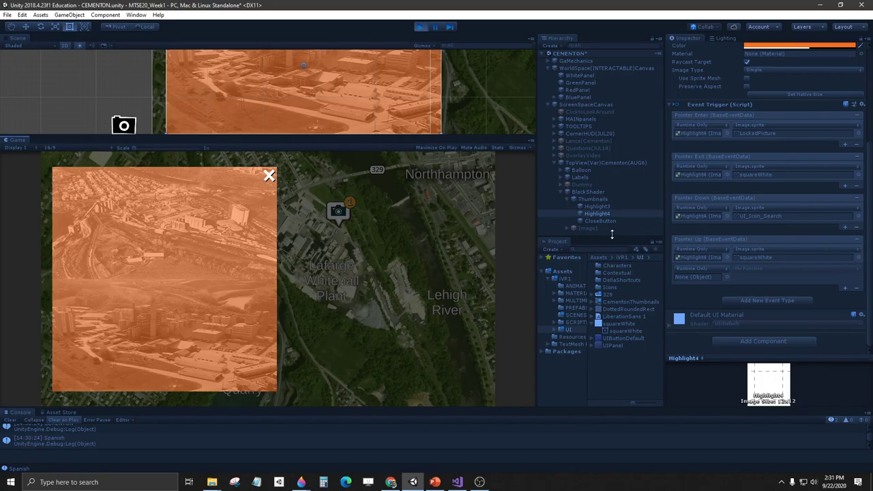
mouse_move(170, 303)
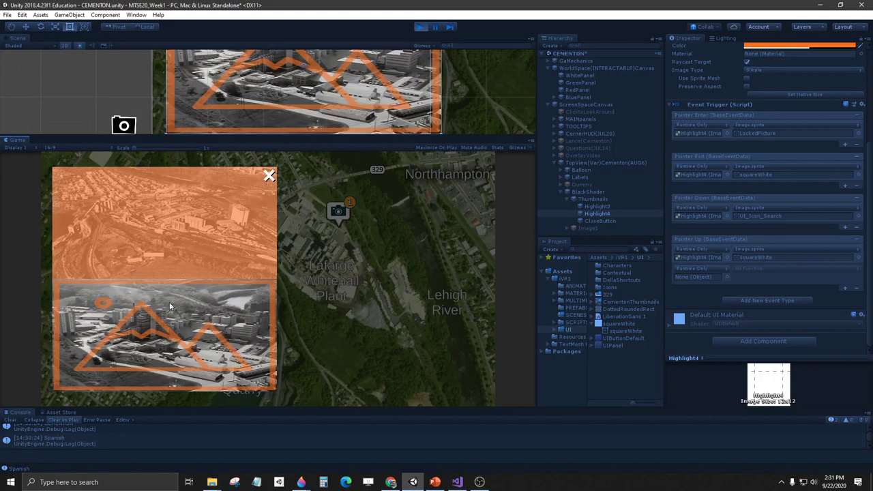
click(168, 317)
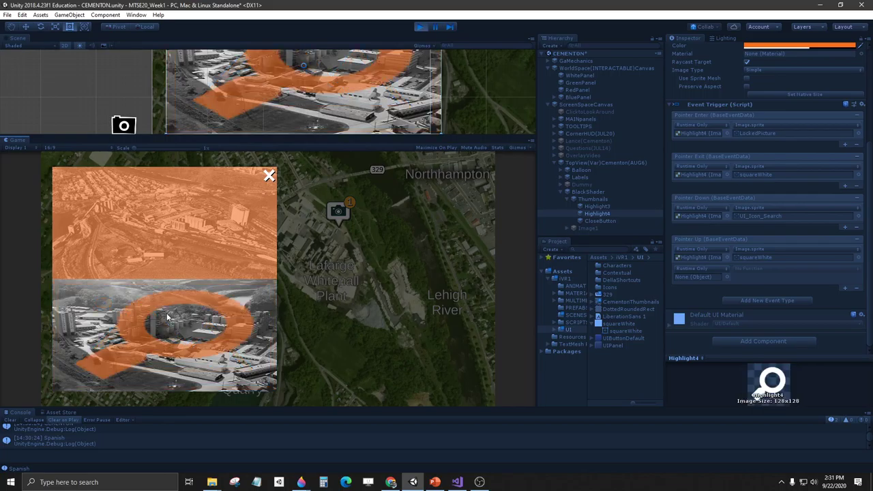
click(167, 316)
mouse_move(93, 343)
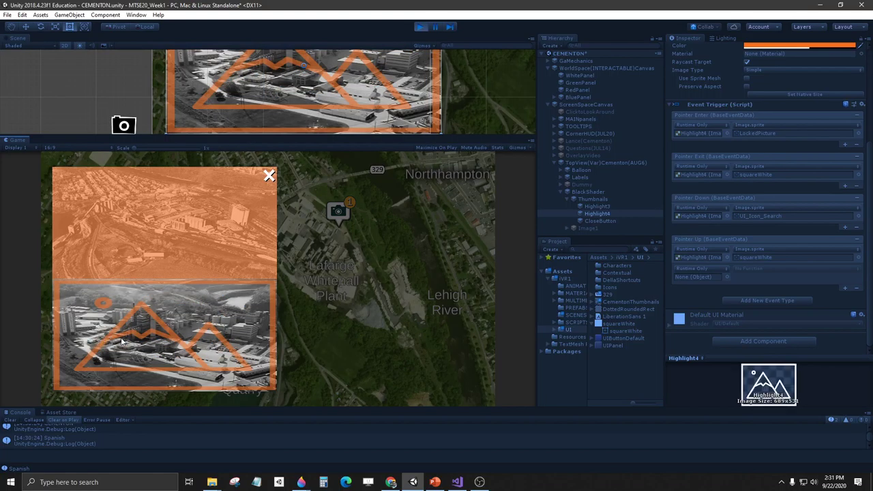
click(179, 323)
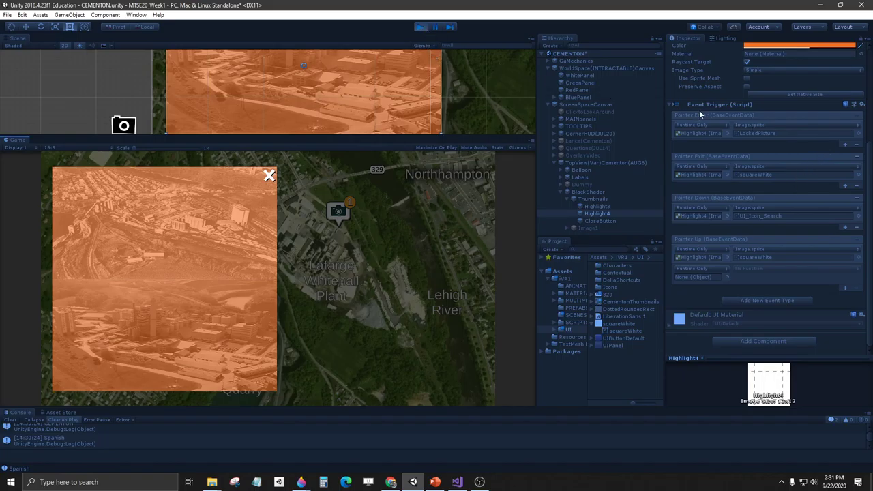
Change Highlight4's Pointer Enter sprite to UI_Icon_Search.
click(858, 134)
scroll(665, 262, up, 10)
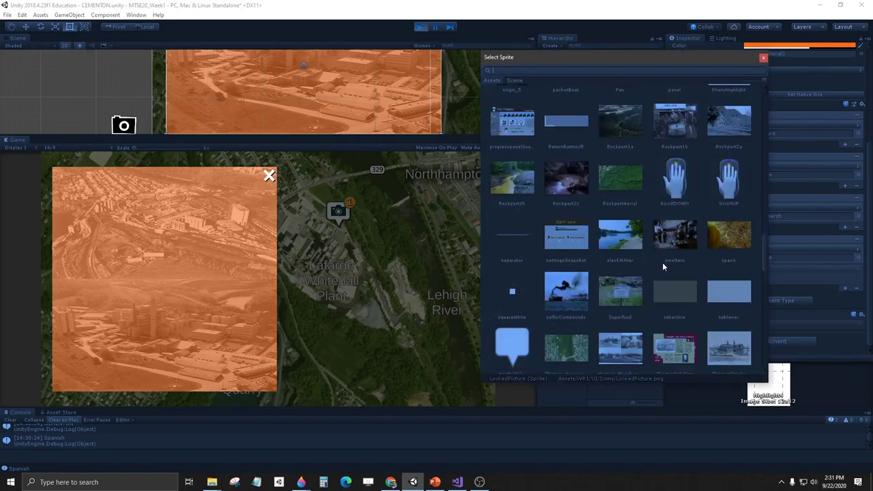
scroll(668, 268, up, 10)
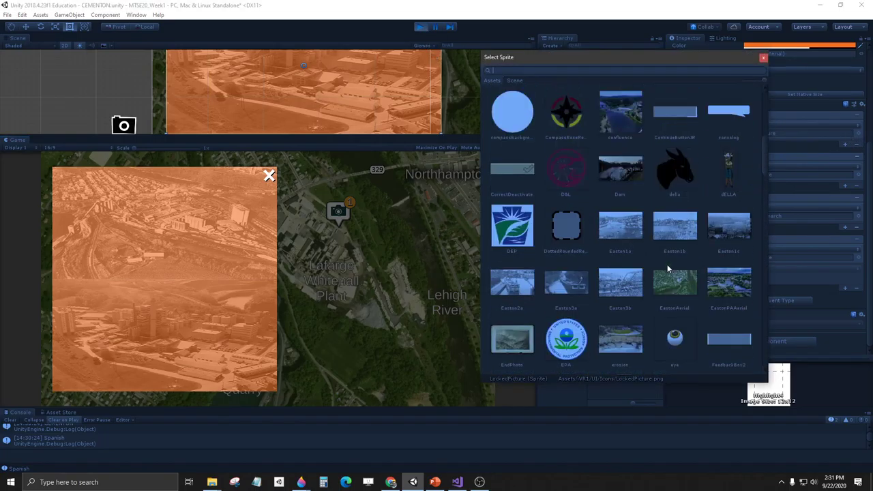
scroll(664, 277, down, 20)
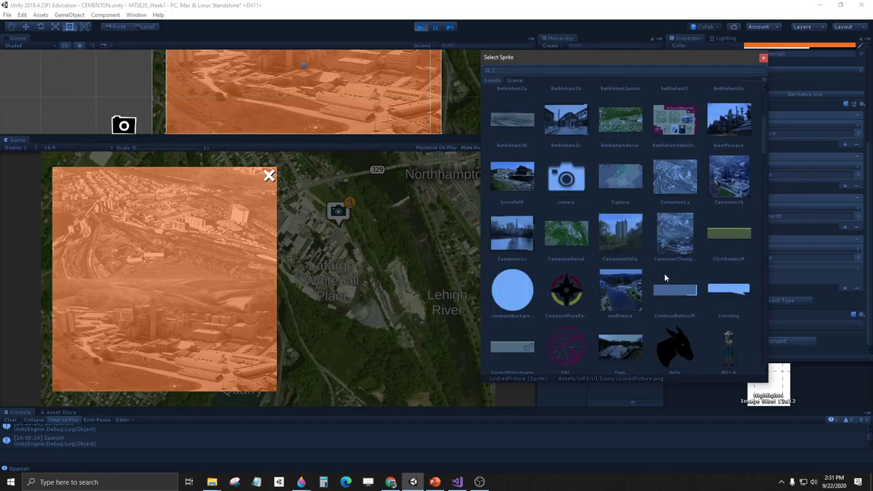
scroll(665, 278, down, 10)
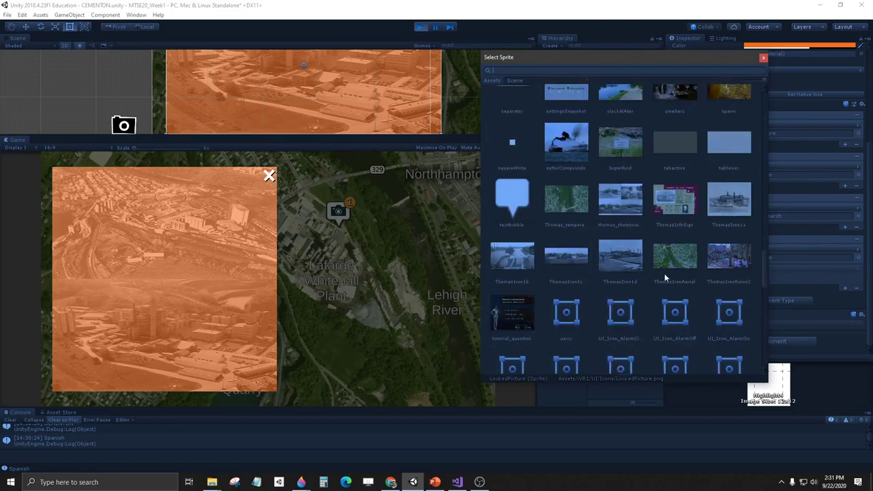
scroll(665, 277, down, 3)
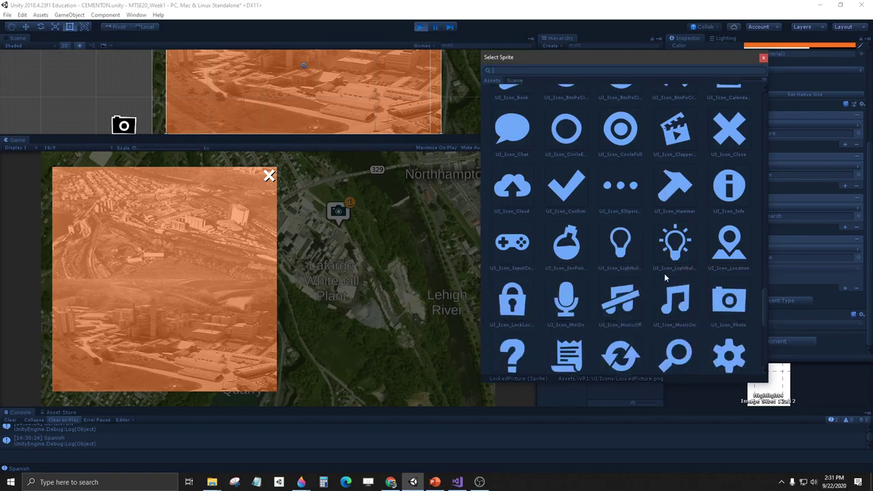
click(673, 355)
Remove Highlight4's Pointer Down event entry while testing hover and click on the lower thumbnail.
click(415, 328)
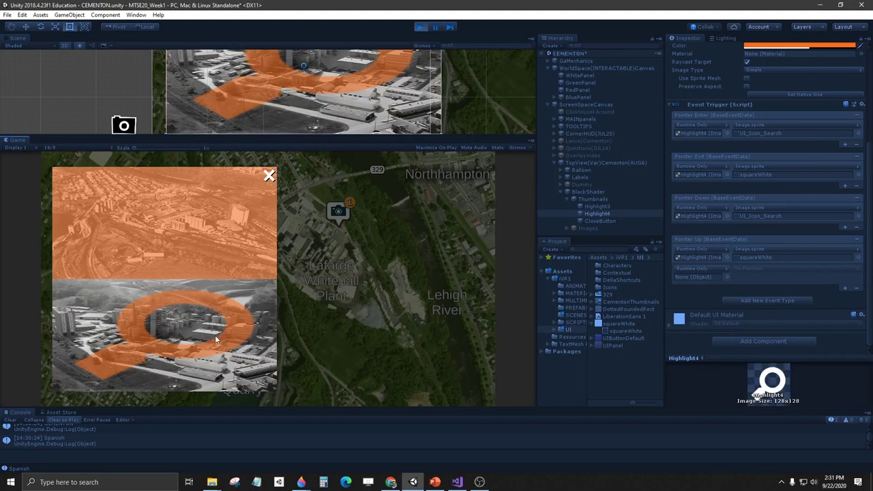
click(216, 337)
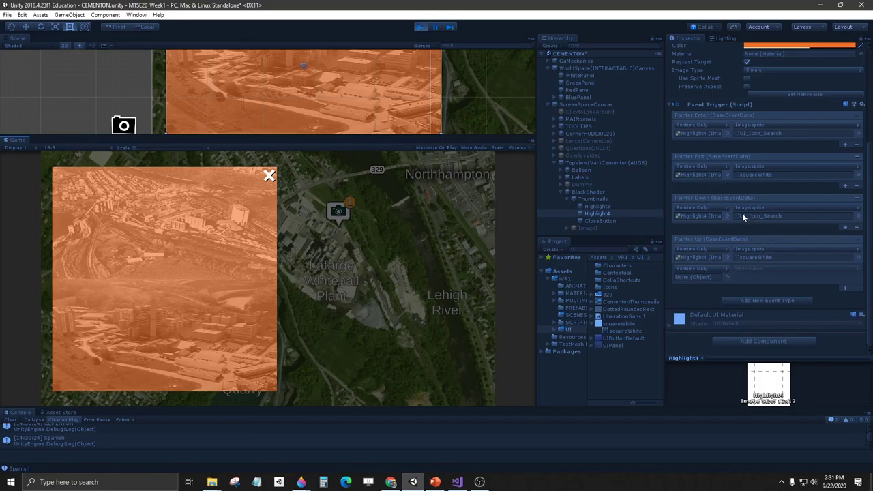
click(858, 199)
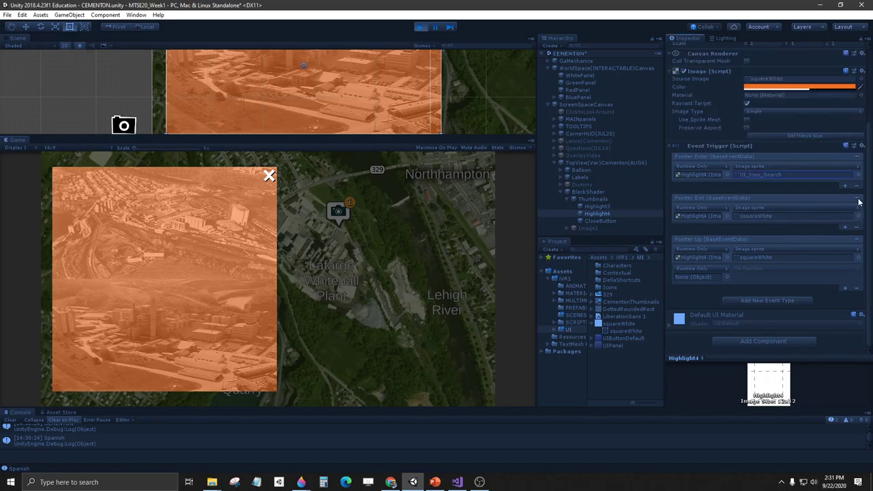
click(180, 318)
click(184, 336)
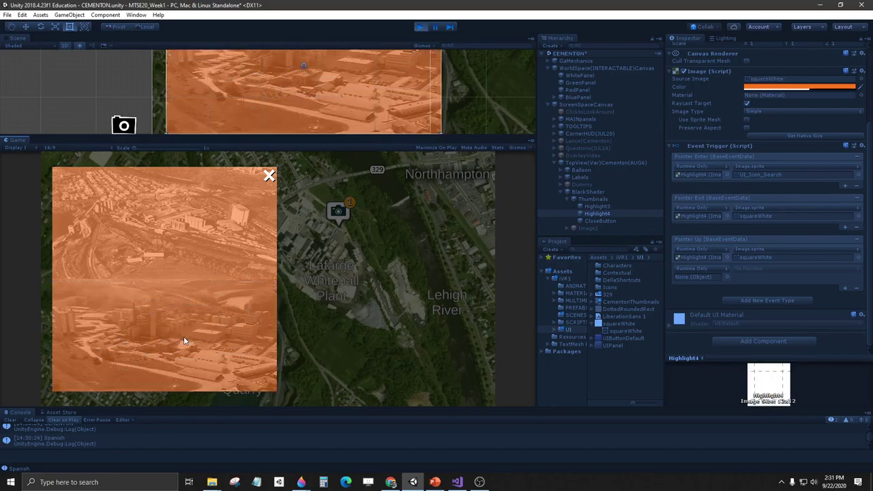
mouse_move(185, 344)
Stop Play mode and set Highlight4's Pointer Enter sprite to UI_Icon_Search.
click(421, 26)
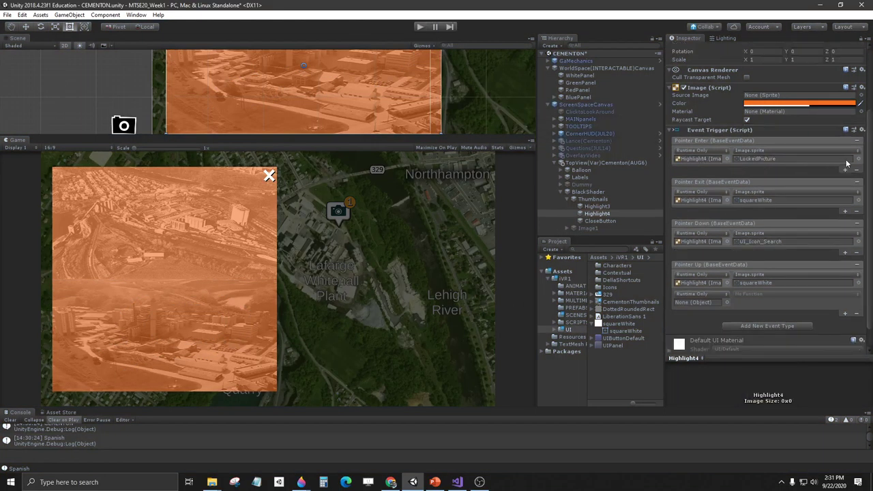
click(858, 159)
scroll(641, 300, down, 10)
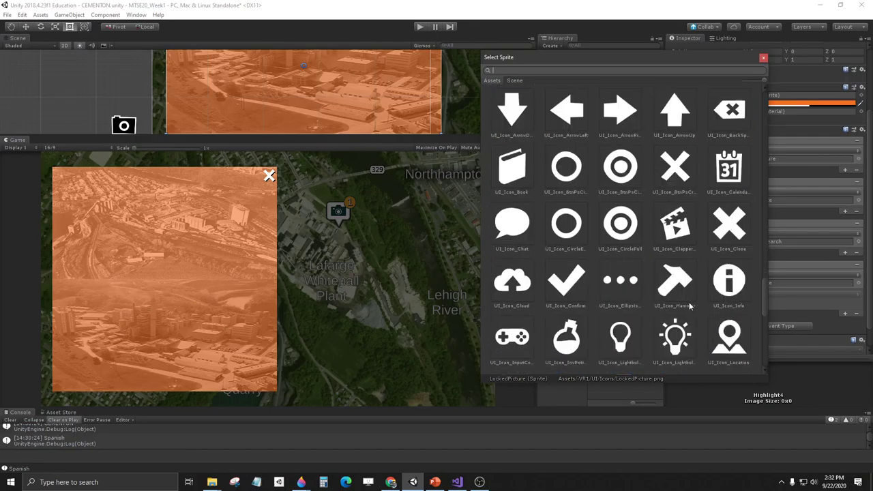
scroll(629, 308, down, 4)
click(675, 263)
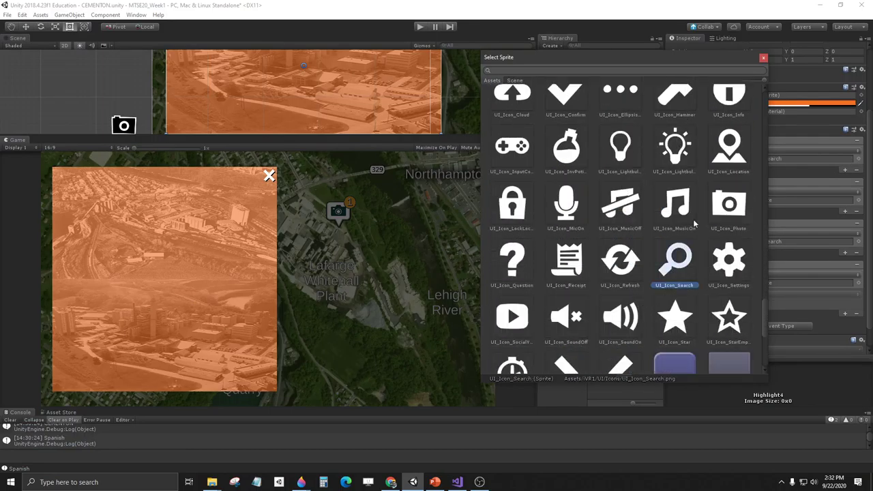
click(762, 58)
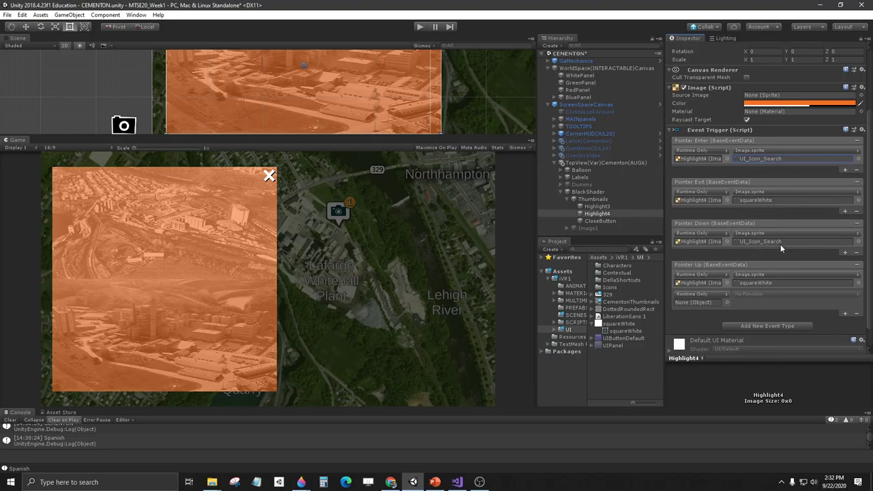
Remove the Pointer Down and Pointer Up entries, leaving only Pointer Enter and Exit.
click(858, 223)
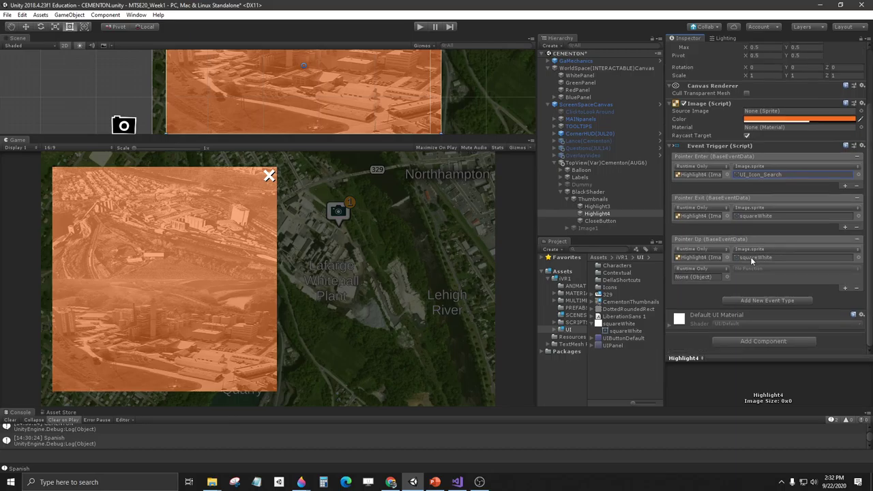
click(858, 241)
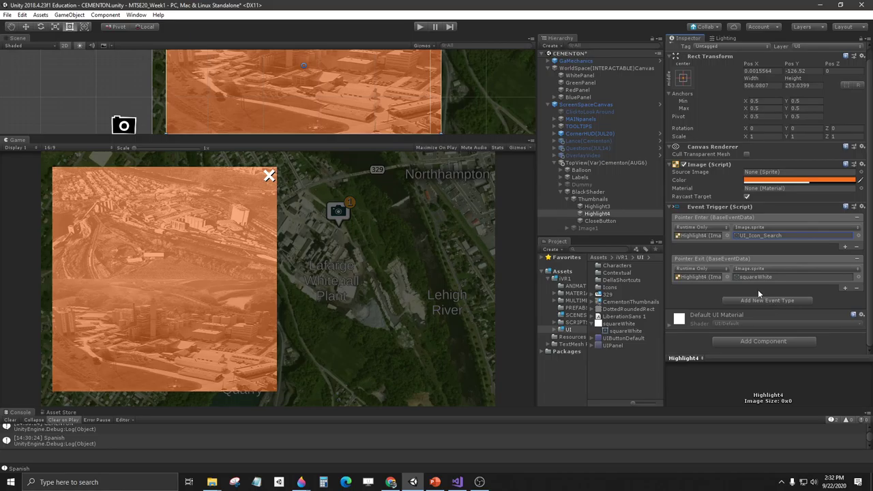
click(361, 259)
click(597, 206)
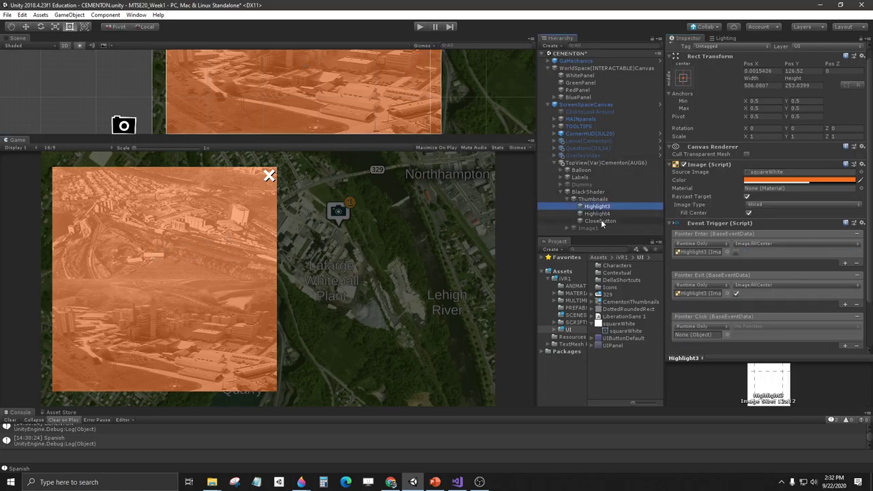
Duplicate Image1 with Ctrl+D and name the copy Image2.
click(603, 212)
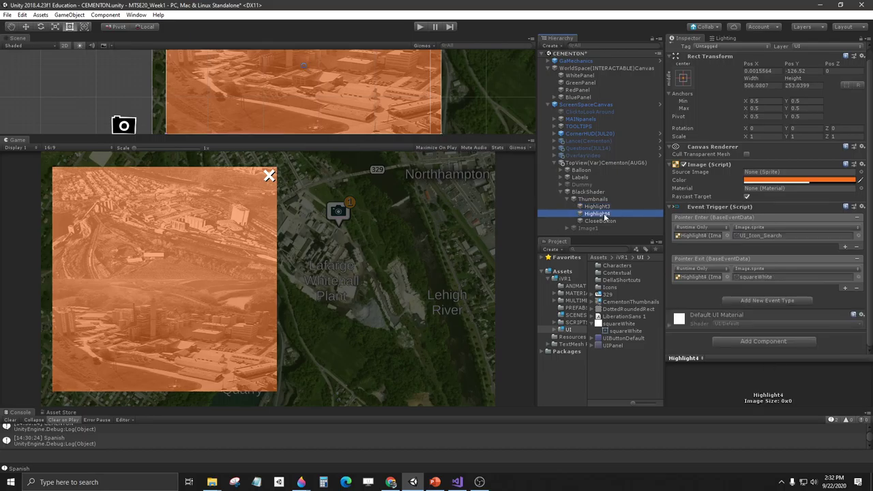
click(587, 228)
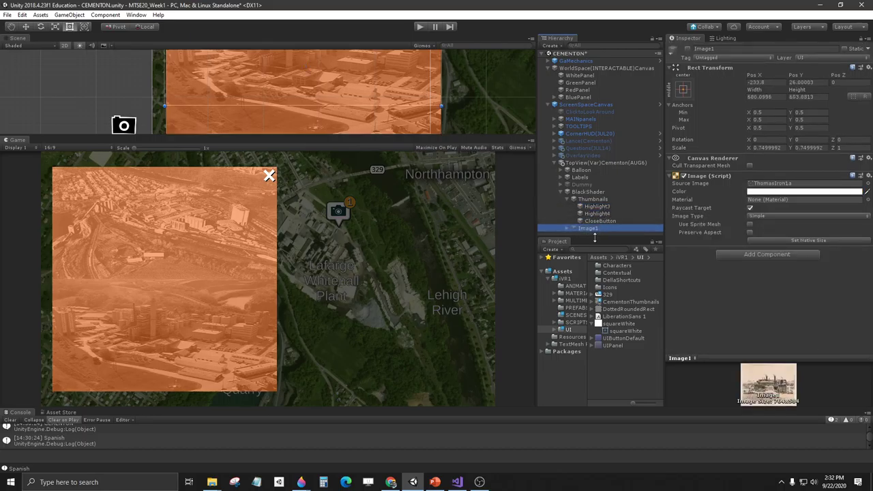
click(604, 229)
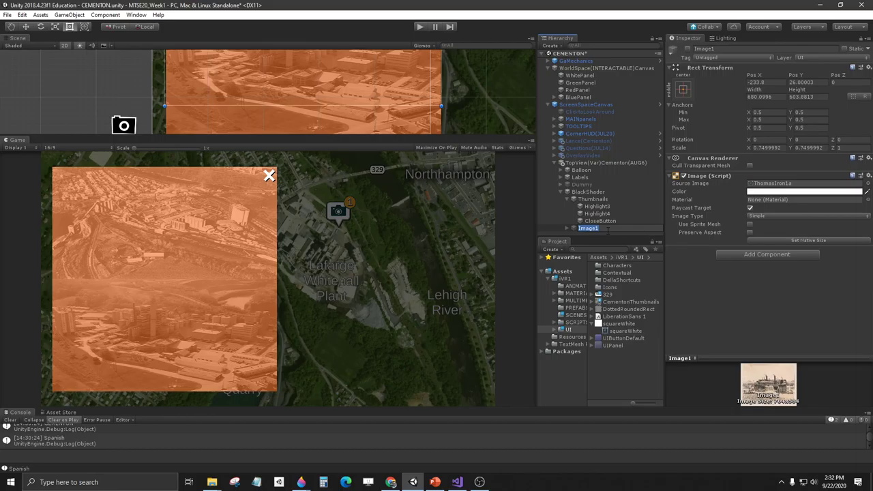
key(Return)
key(ctrl+d)
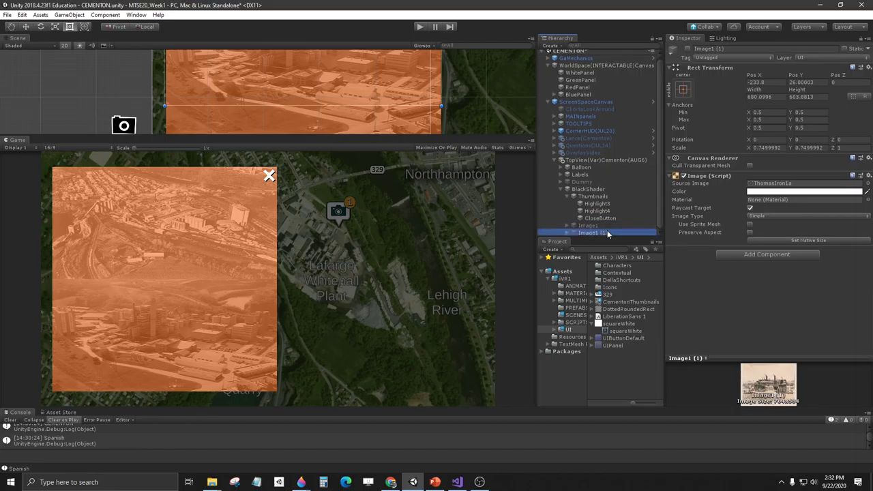
key(F2)
key(Right)
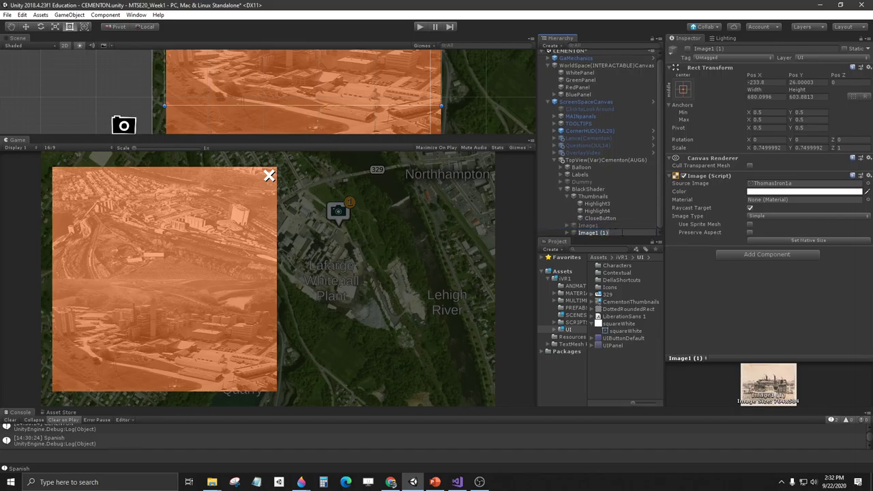
key(BackSpace)
key(BackSpace)
key(BackSpace)
key(BackSpace)
key(BackSpace)
text(2)
key(Return)
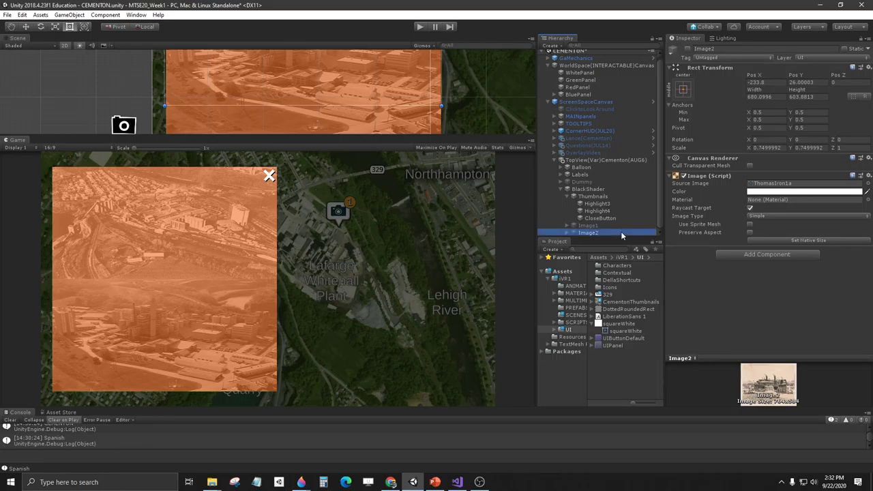
Rename the highlight overlays to Highlight1 and Highlight2.
key(Up)
key(Up)
key(Up)
key(Up)
key(Down)
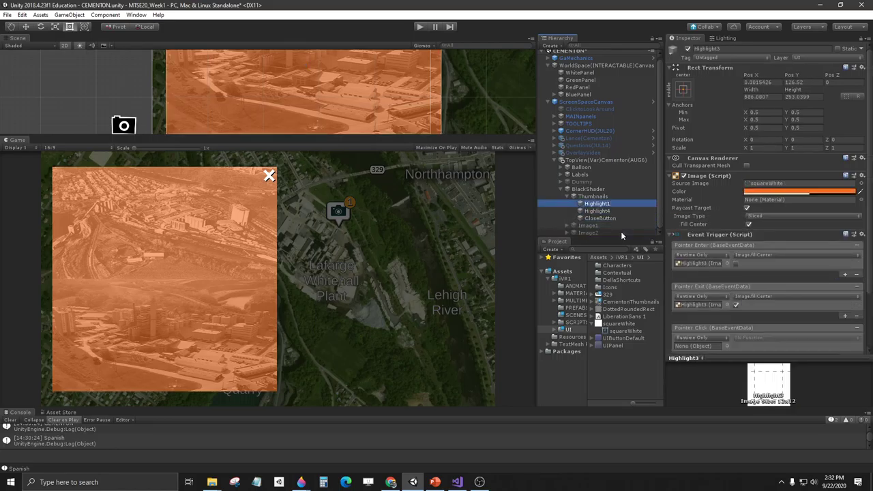
text(2)
key(Return)
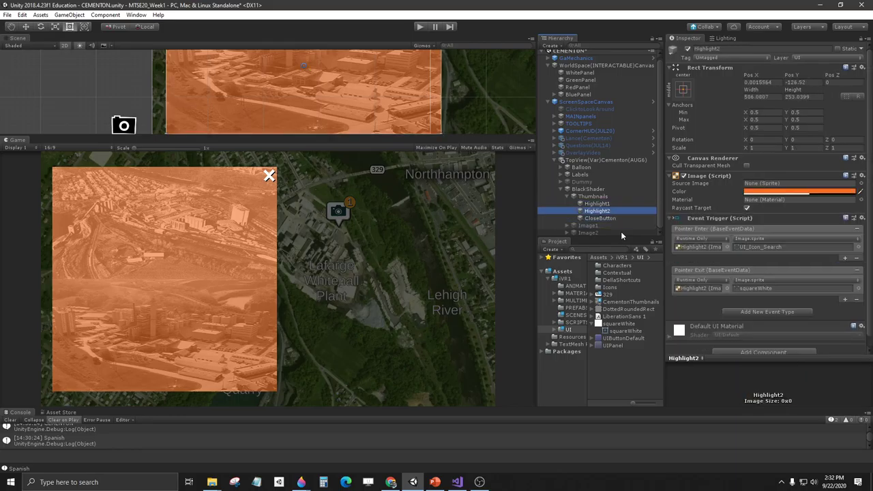
key(Down)
key(Down)
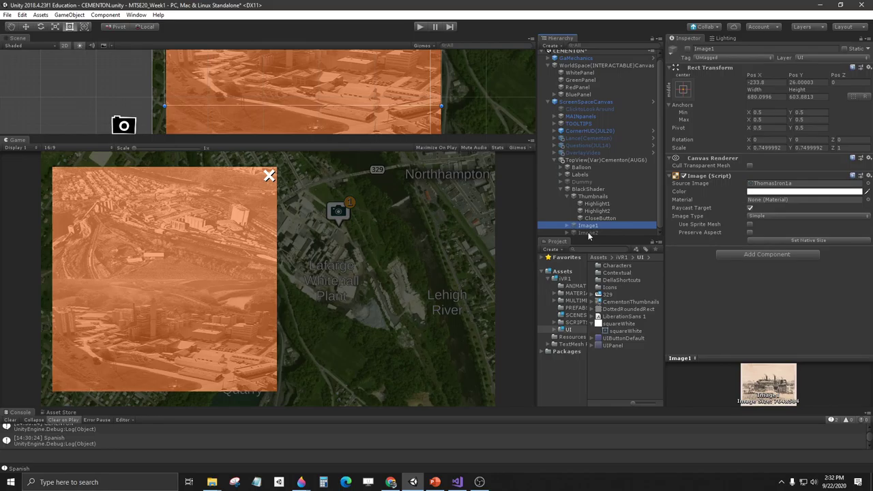
Make Highlight1's Pointer Click call GameObject.SetActive on Image1.
click(594, 204)
scroll(771, 250, down, 2)
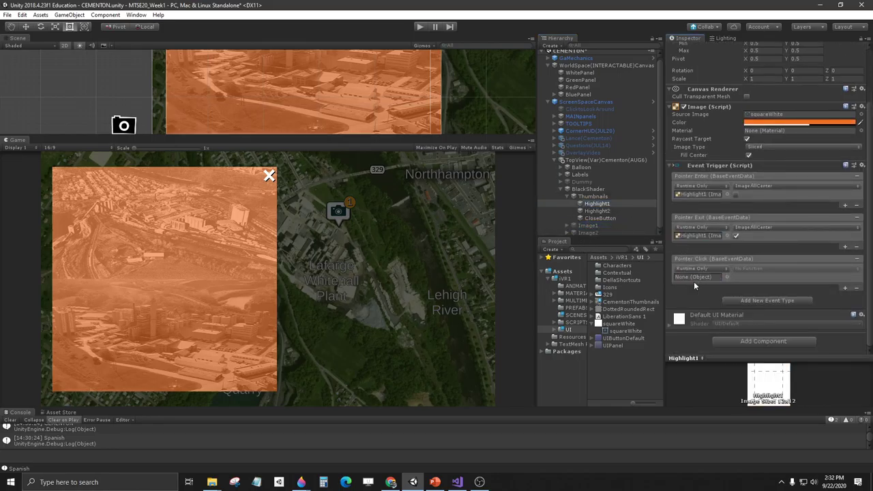
drag(697, 266, 697, 277)
click(779, 269)
mouse_move(767, 294)
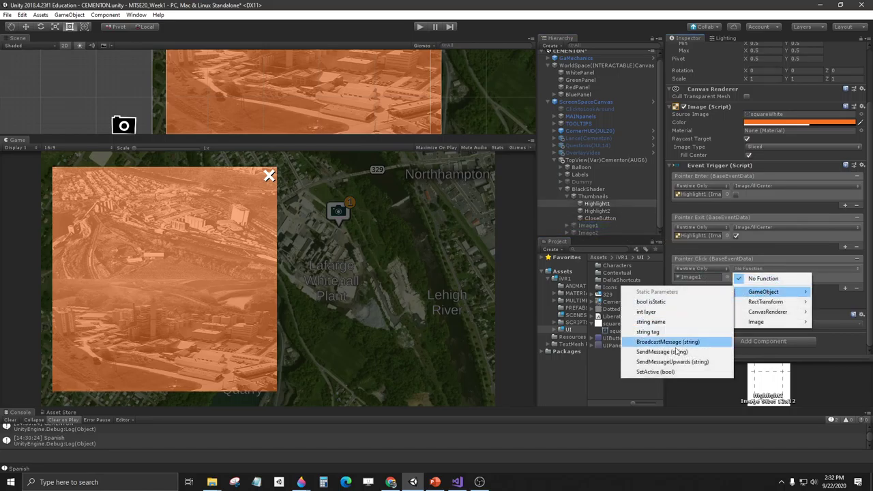
click(658, 373)
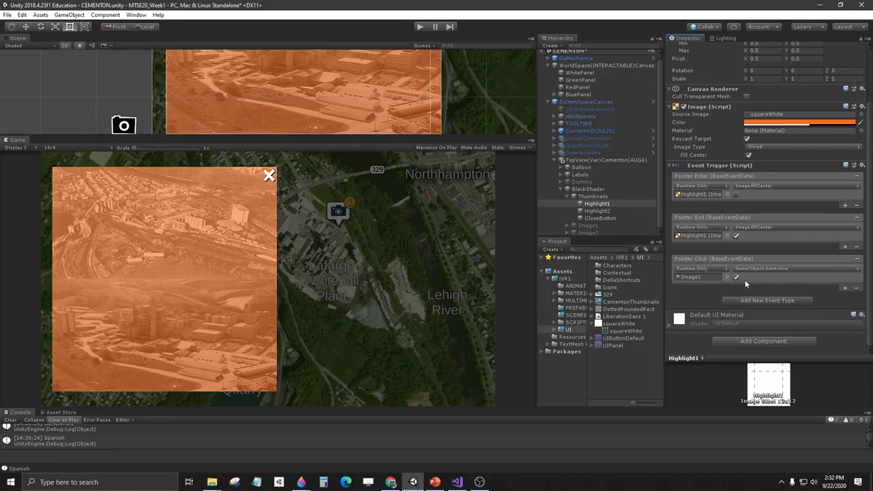
Add a Pointer Click to Highlight2 calling SetActive (true) on Image2, then run the game.
click(596, 212)
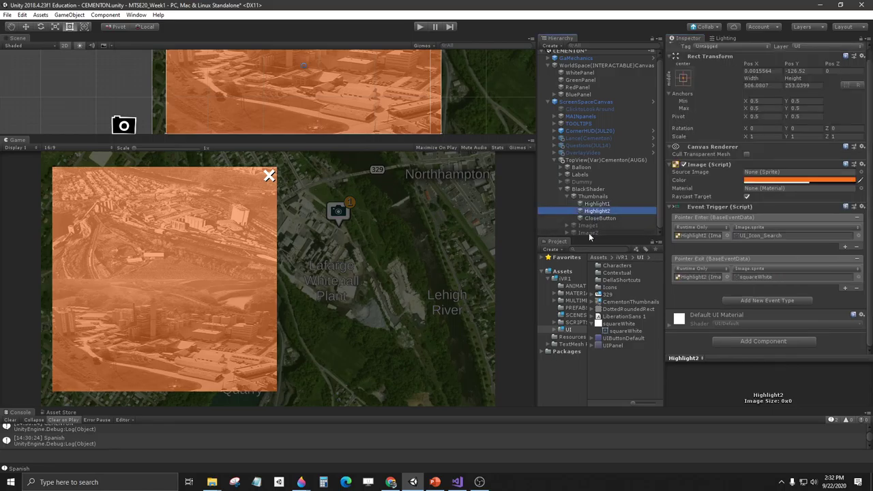
click(768, 300)
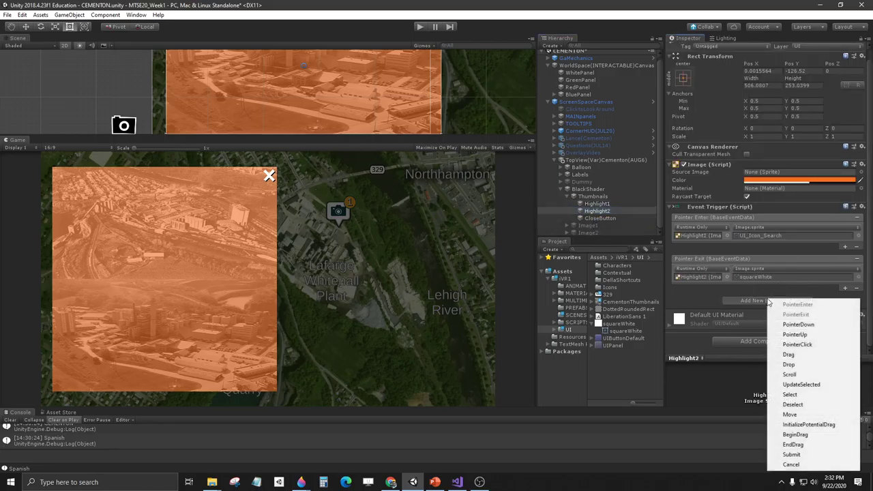
click(798, 344)
scroll(714, 305, down, 3)
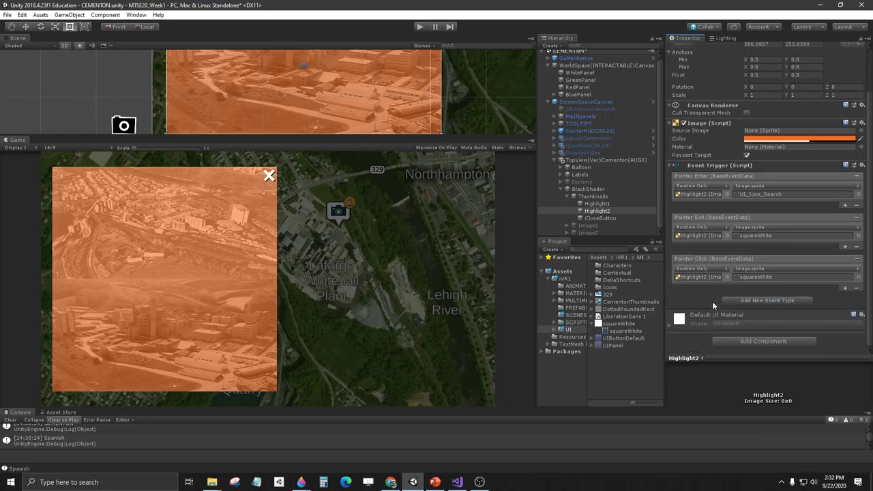
drag(588, 233, 712, 282)
click(768, 270)
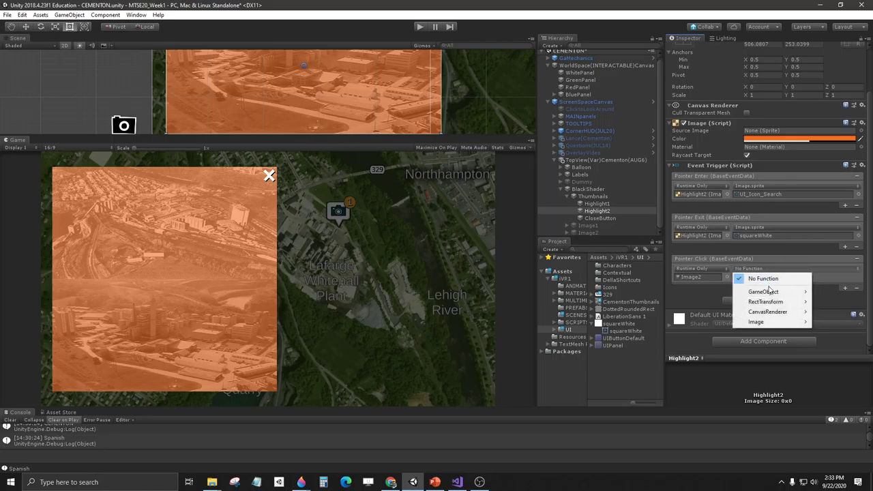
mouse_move(771, 292)
click(655, 372)
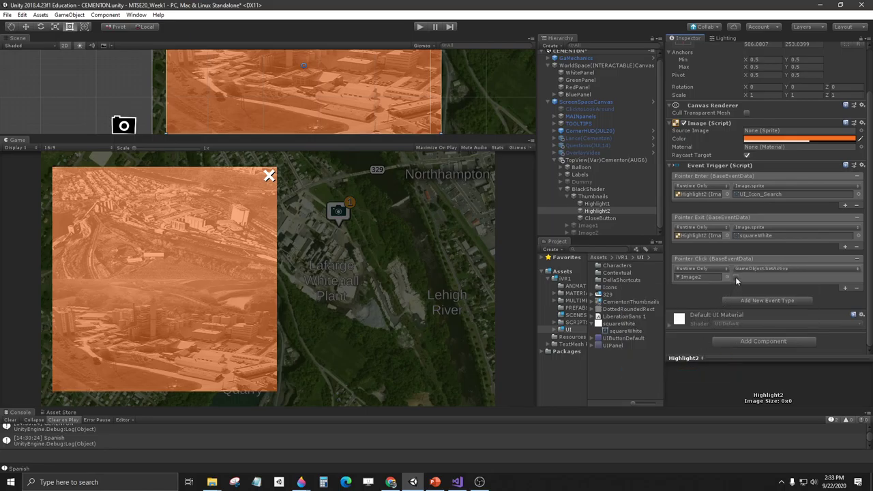
click(736, 277)
click(421, 28)
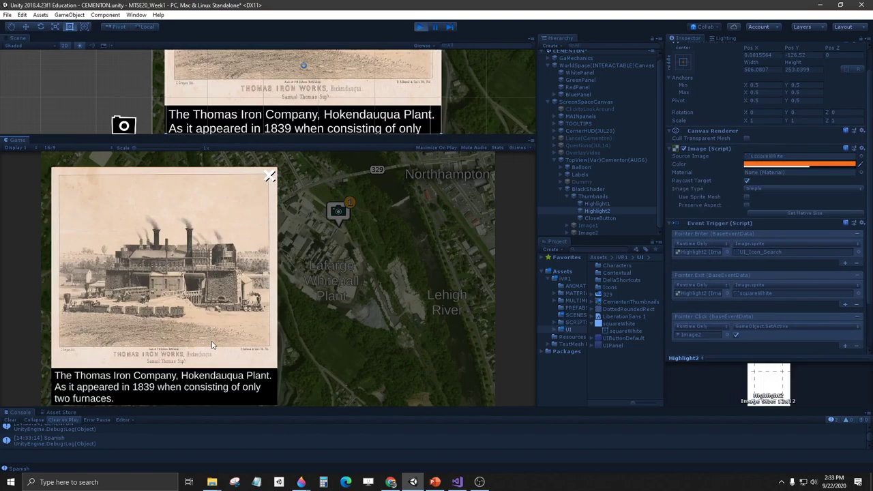
Stop the game and browse Image1's sprite choices, keeping the Thomas Iron Works drawing.
click(421, 27)
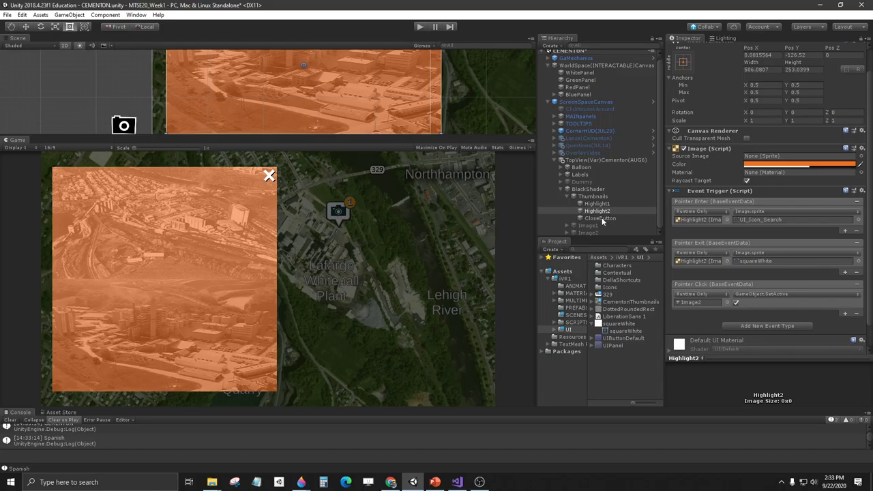
click(586, 225)
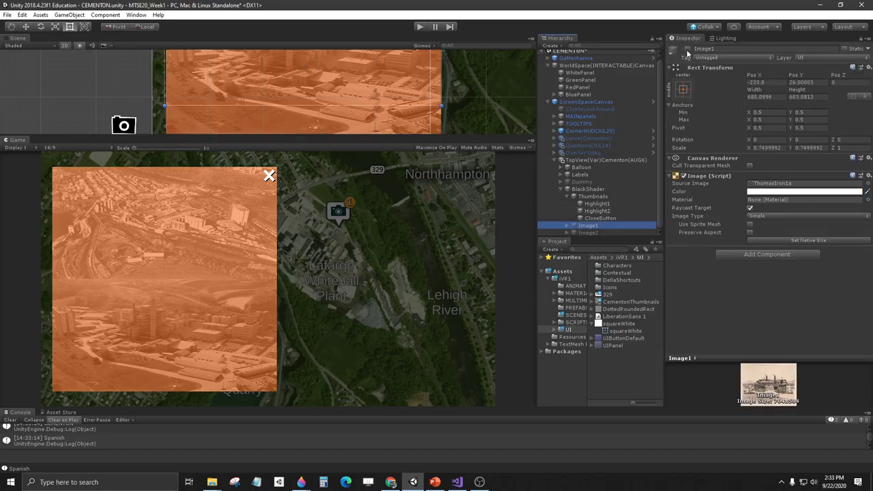
click(868, 183)
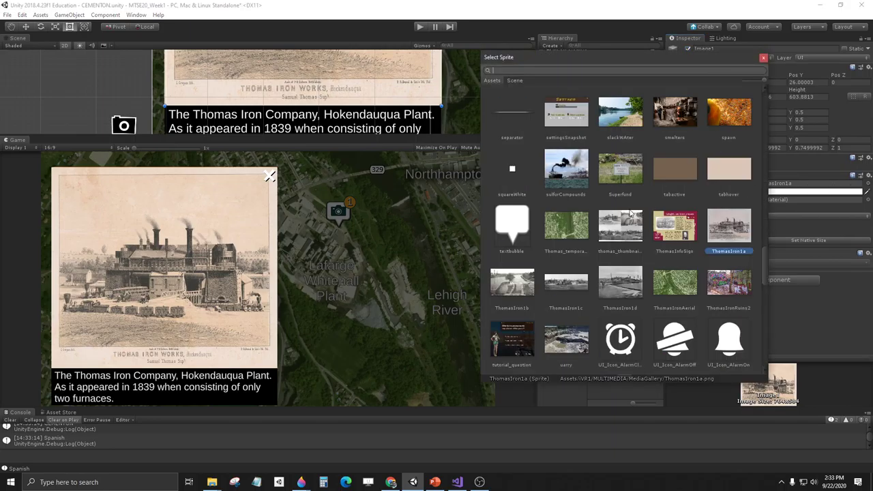
scroll(613, 271, down, 15)
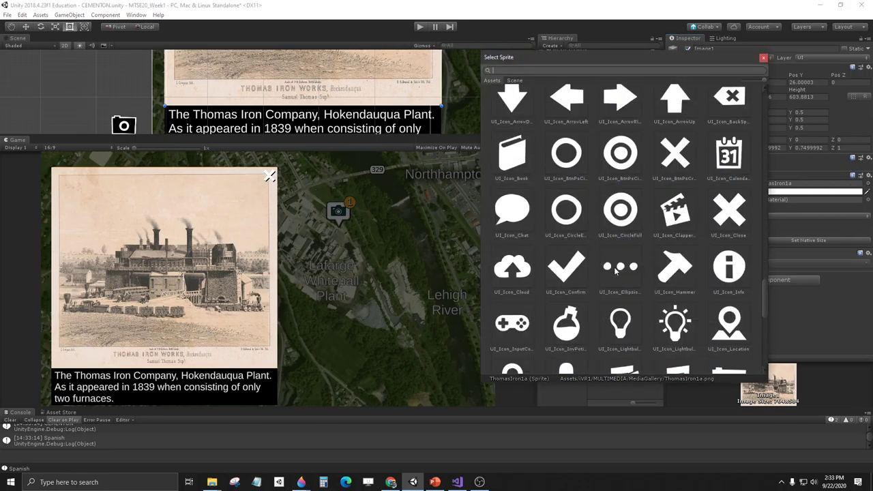
scroll(614, 271, down, 1)
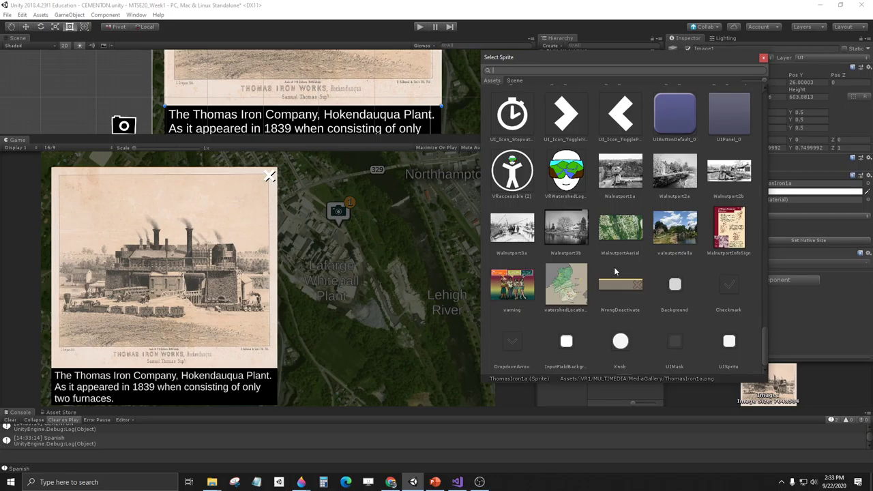
click(763, 58)
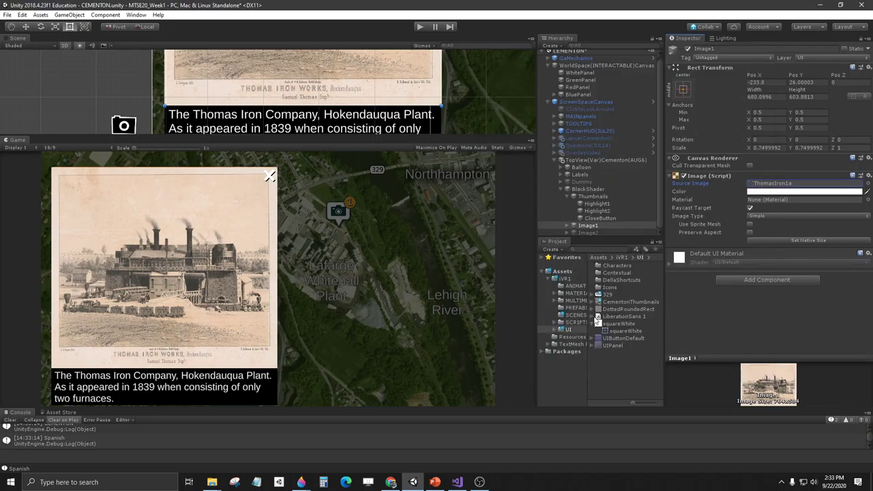
Widen the Project folder tree and open the VR1 > MULTIMEDIA > MediaGallery folder.
click(555, 329)
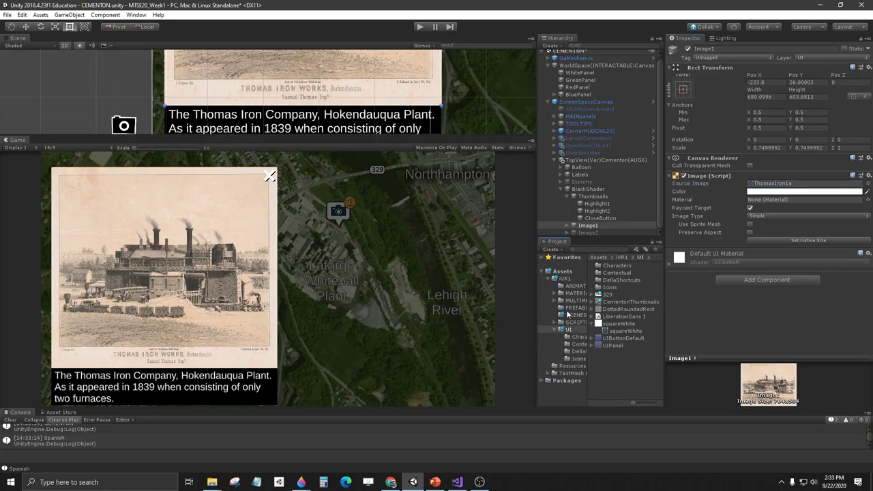
click(554, 300)
drag(537, 294, 508, 292)
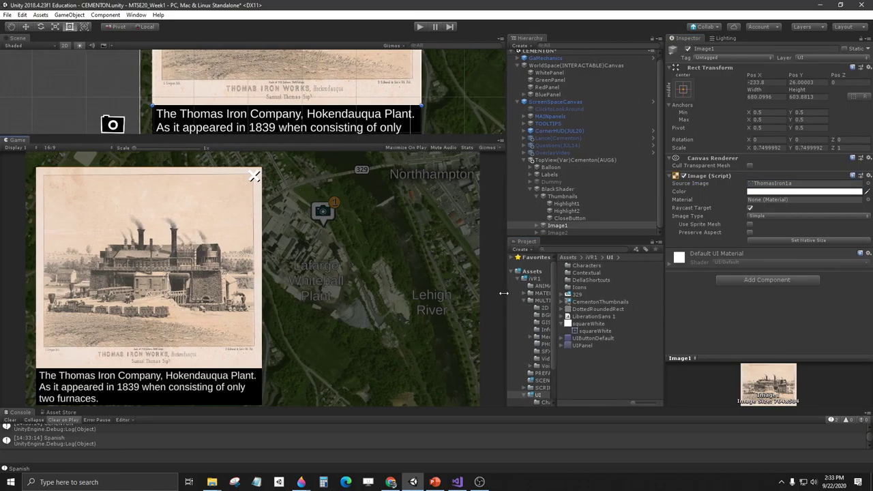
drag(555, 274, 593, 271)
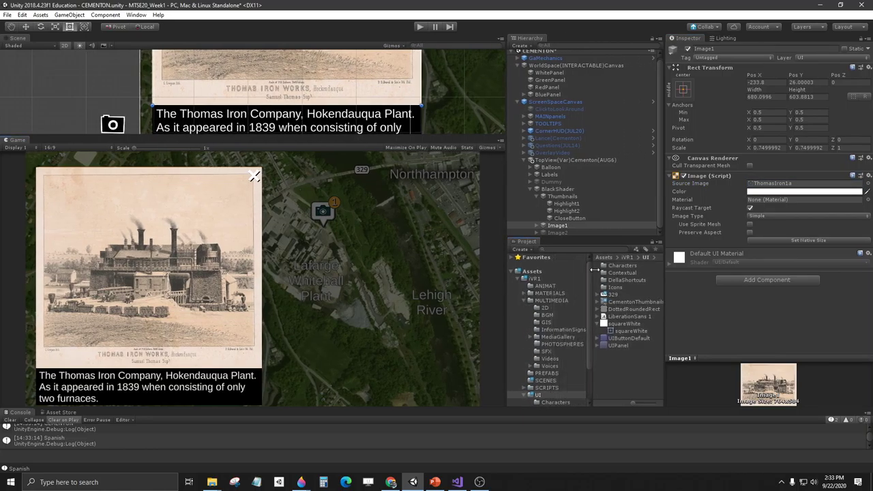
click(544, 338)
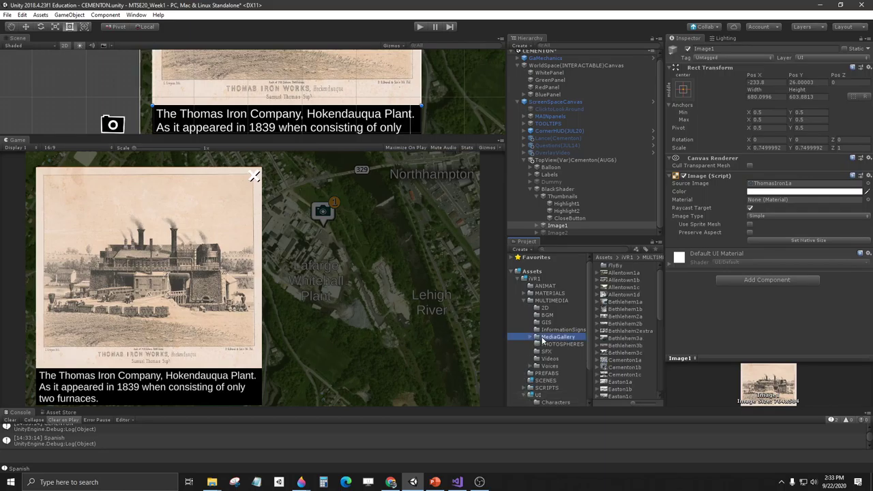
scroll(628, 308, down, 3)
scroll(628, 308, down, 3)
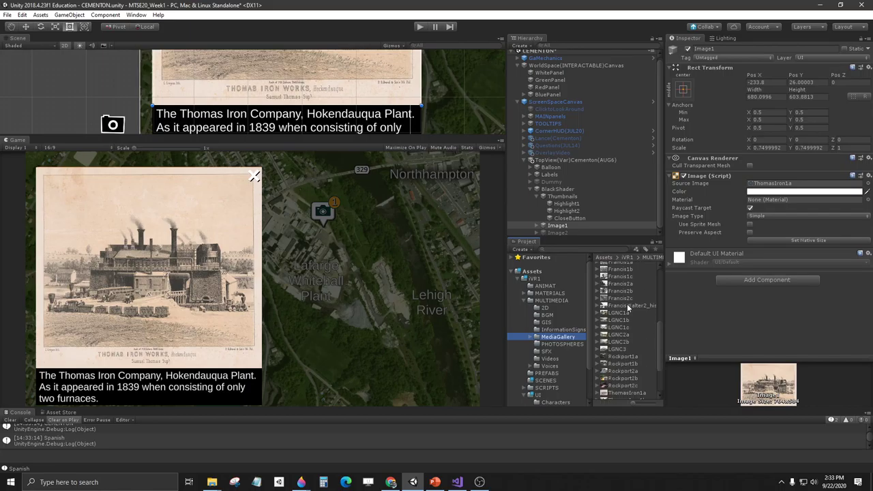
scroll(623, 329, up, 3)
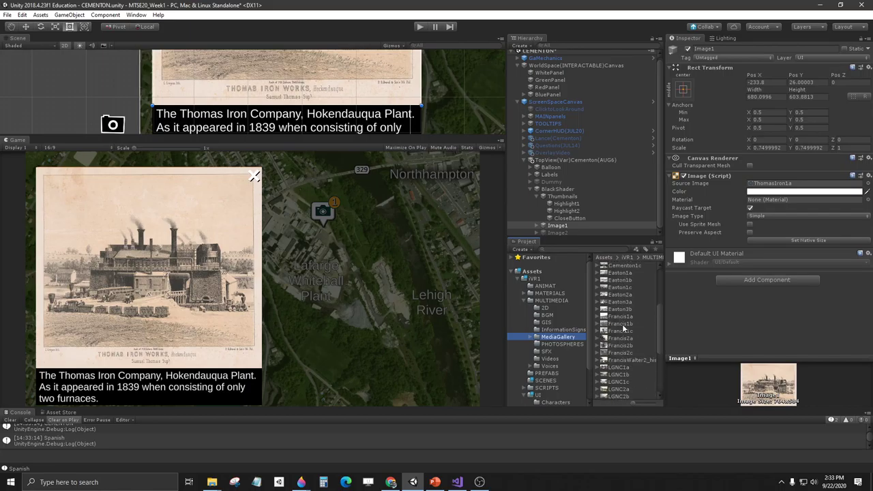
Preview Bethlehem3c and the Cementon1a, Cementon1b and Cementon1c photos to compare them.
click(622, 272)
click(628, 279)
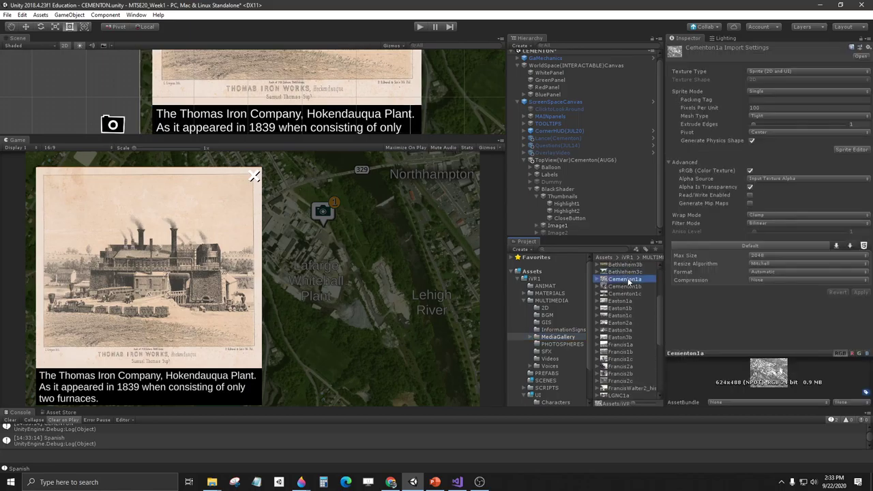
click(628, 286)
click(628, 294)
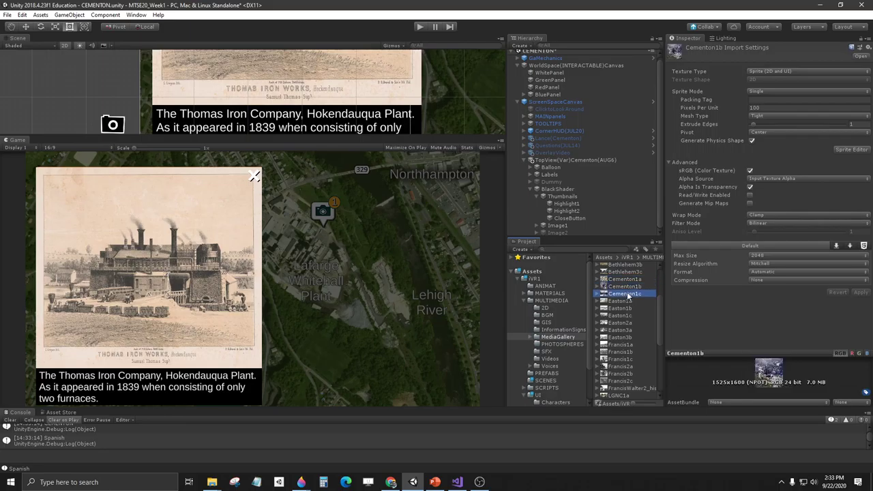
click(630, 279)
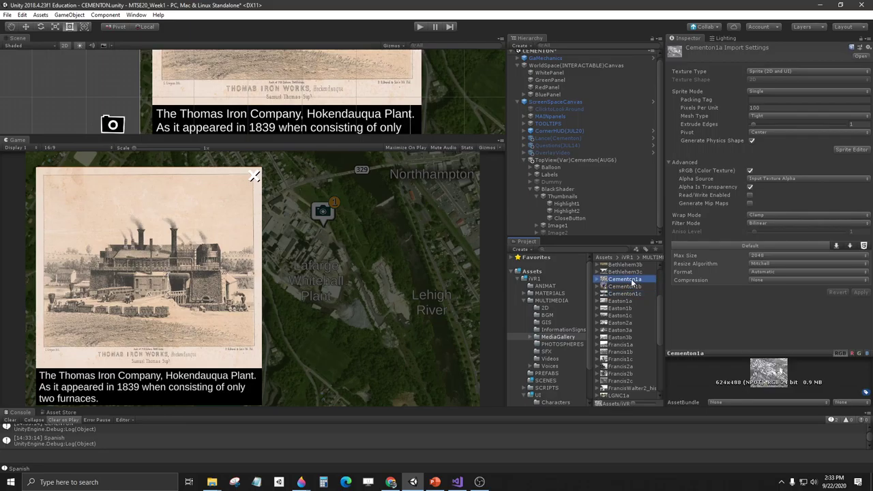
click(628, 286)
click(628, 280)
Assign Cementon1a to Image1's Source Image and Cementon1b to Highlight2's Source Image.
click(556, 225)
drag(624, 280, 767, 186)
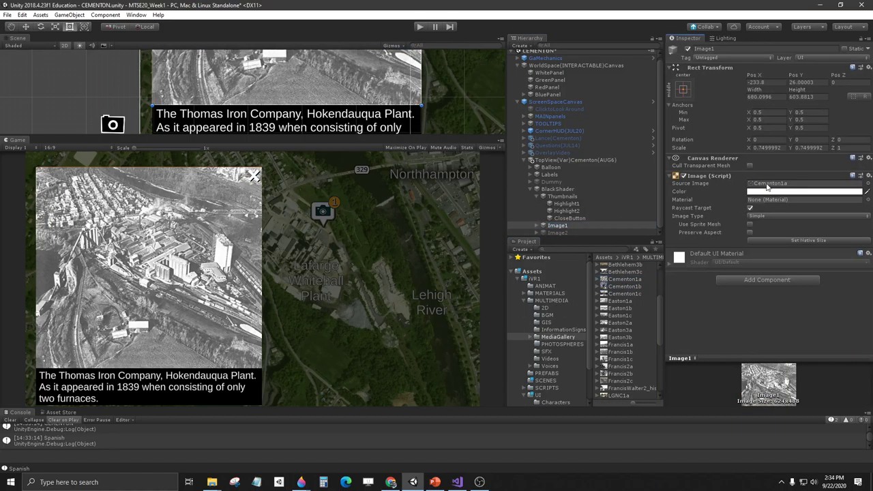
click(567, 211)
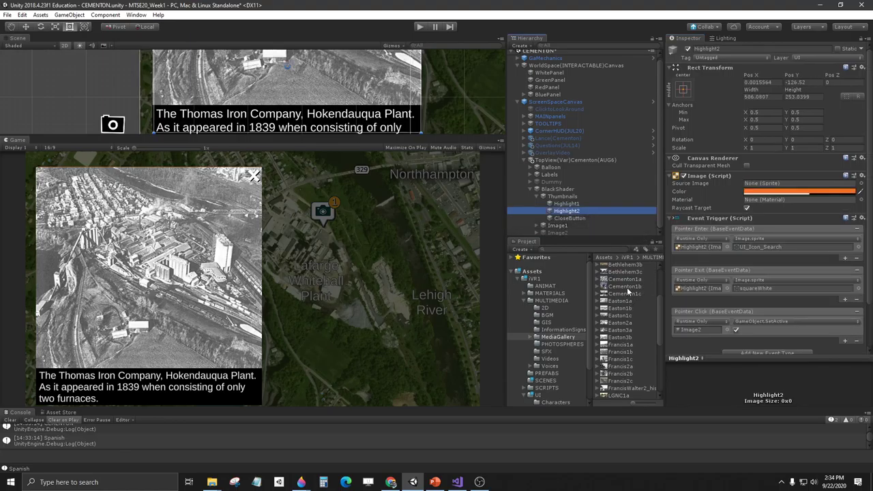
drag(625, 287, 762, 186)
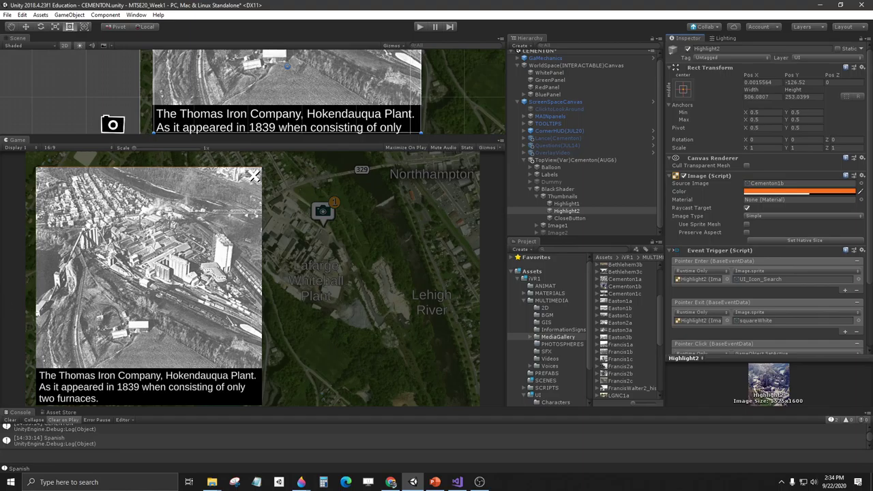
click(542, 232)
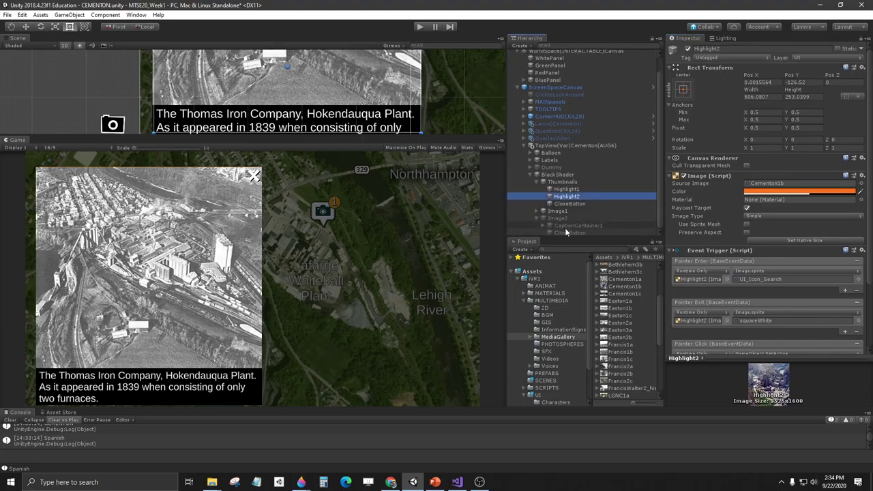
click(564, 211)
Hide Image1, activate Image2, and set Image2's Source Image to the Cementon1b colour photo.
click(687, 49)
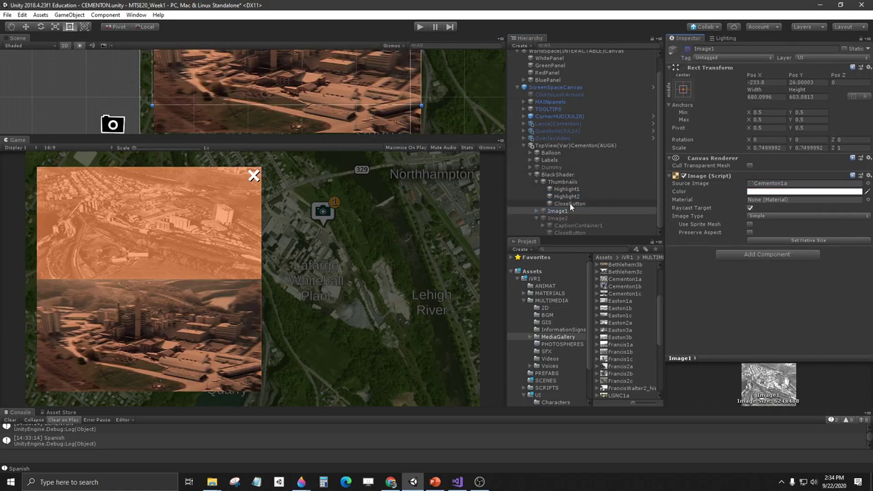
click(561, 219)
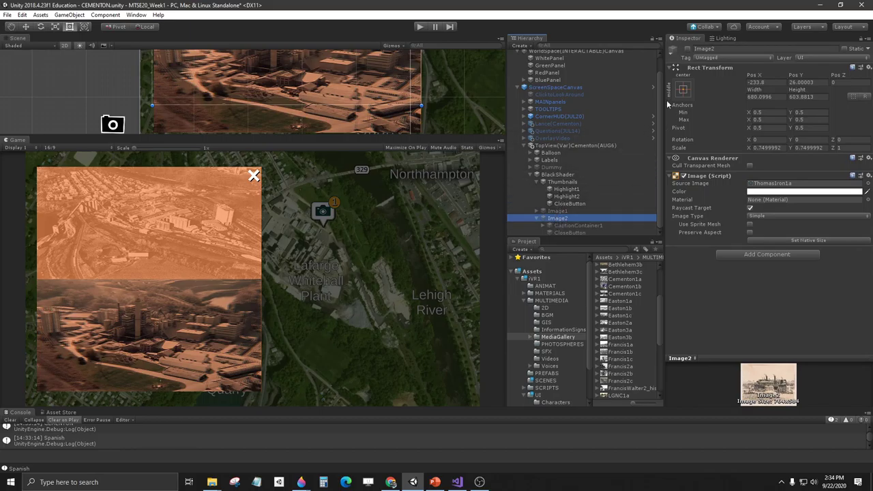
click(689, 50)
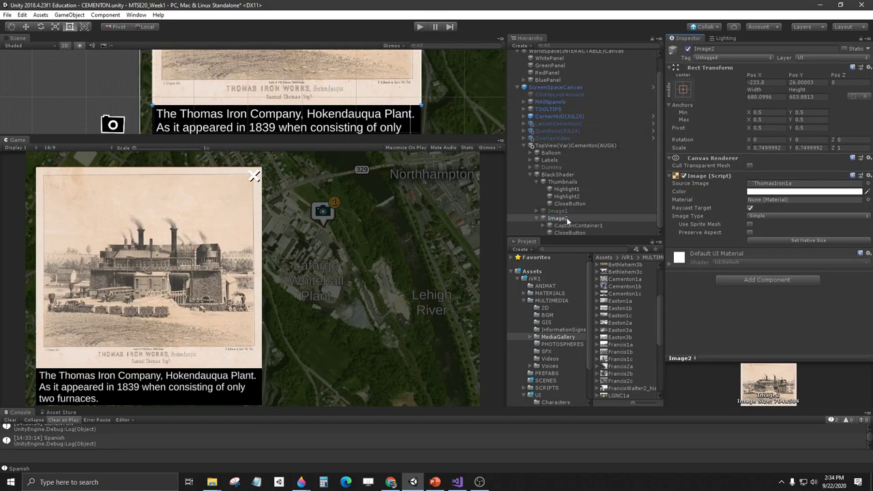
click(556, 219)
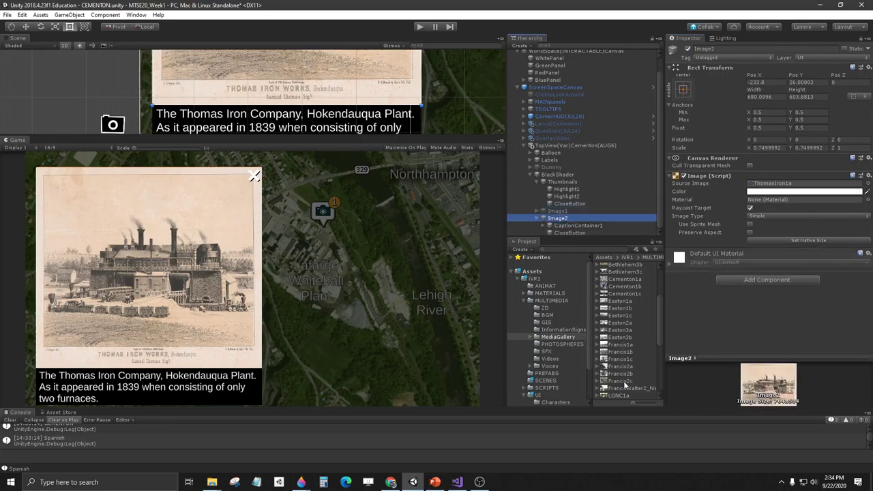
scroll(618, 337, down, 2)
scroll(618, 336, up, 2)
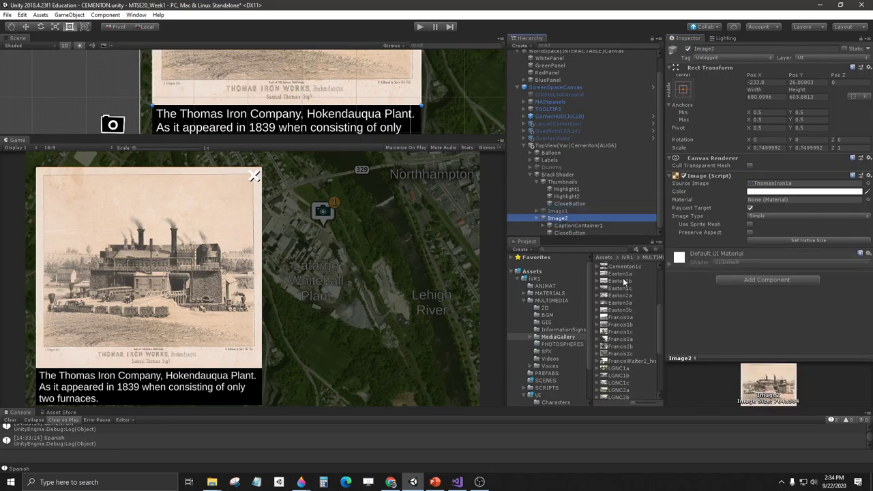
scroll(622, 309, up, 2)
drag(623, 287, 789, 190)
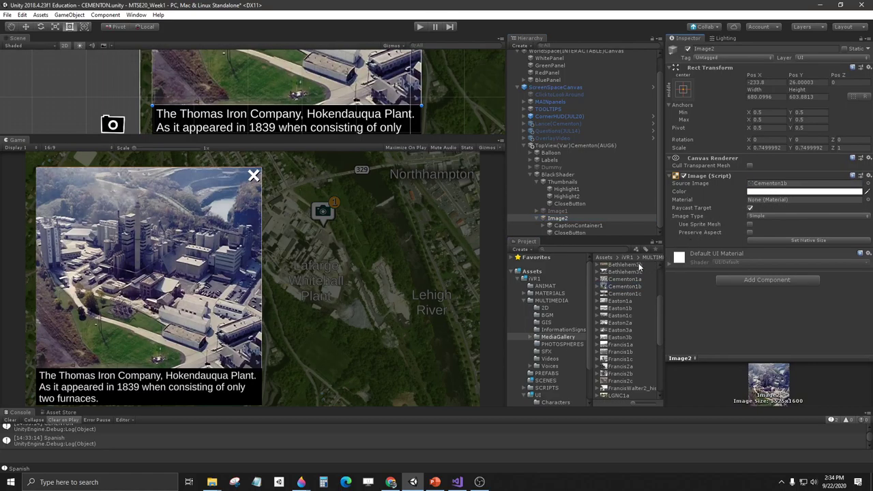
Replace Image2's Caption1 text with 'Aerial of Lafarge Whitehall plant showing quarry behind plant'.
click(569, 225)
click(545, 226)
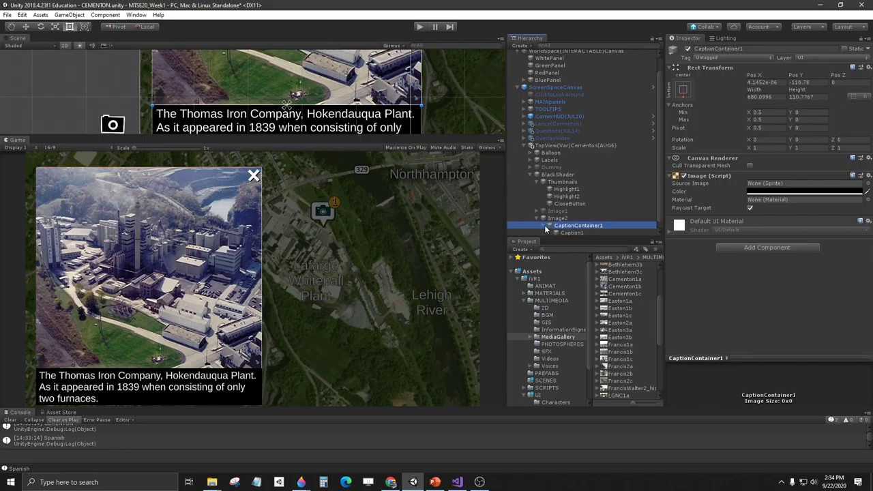
click(576, 232)
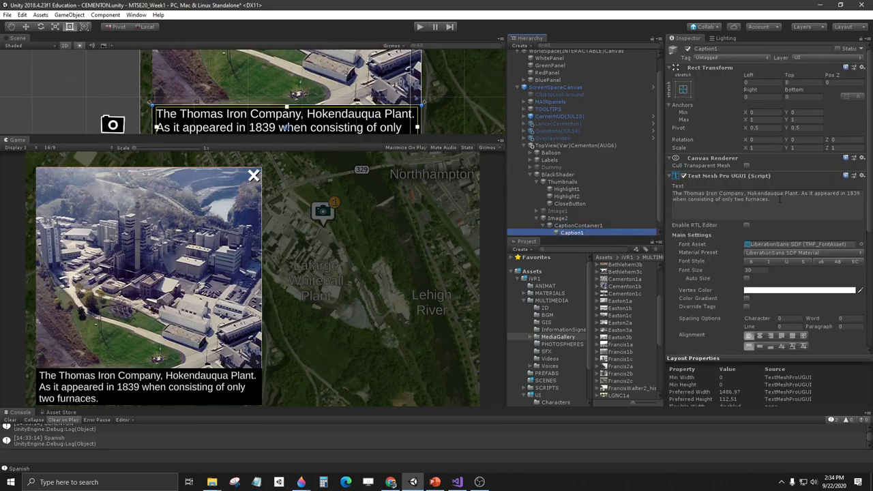
click(781, 200)
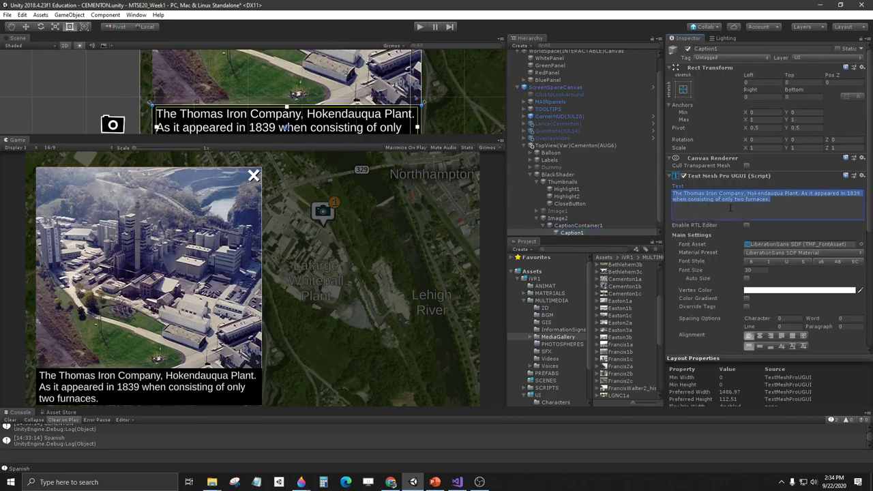
click(391, 481)
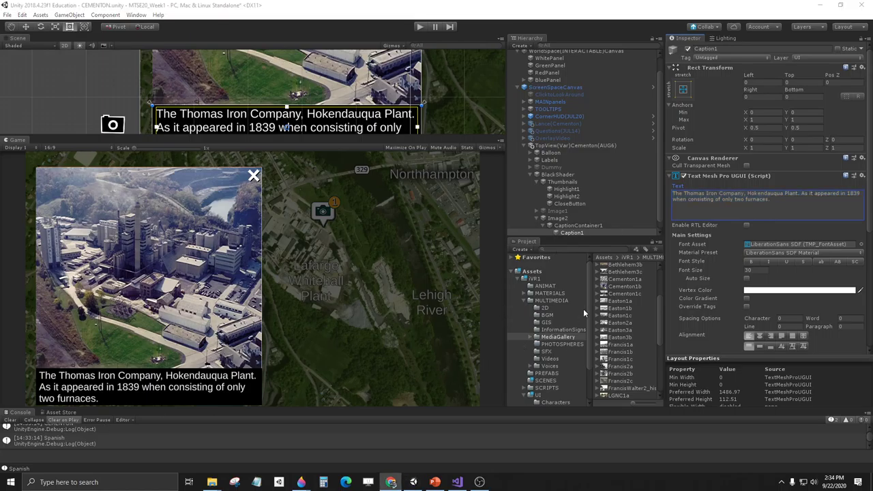
key(alt+Tab)
text(Aerial of Lafarge Whitehall plant showing quarry behind plant)
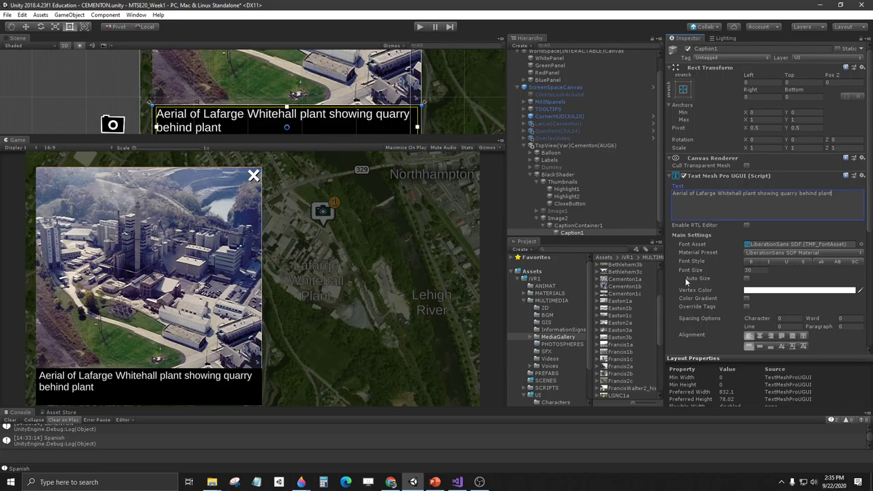
click(610, 225)
click(610, 225)
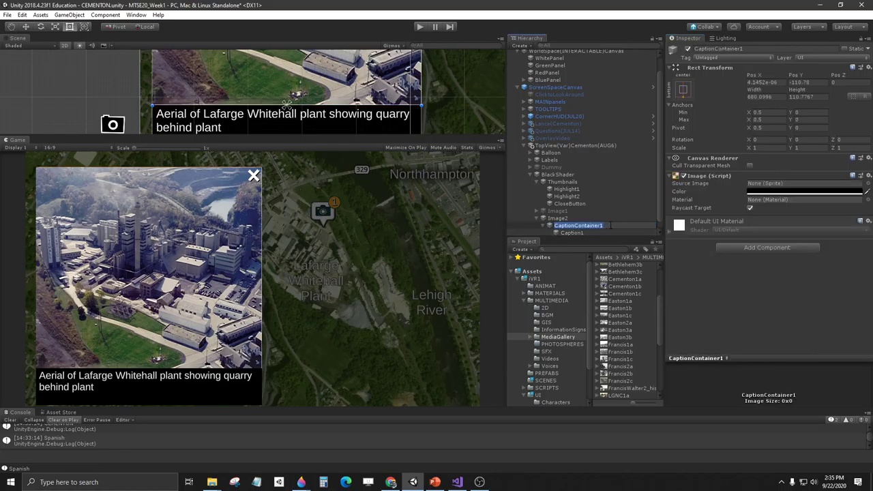
Rename Image2's caption container to CaptionContainer2.
text(2)
key(Return)
key(Down)
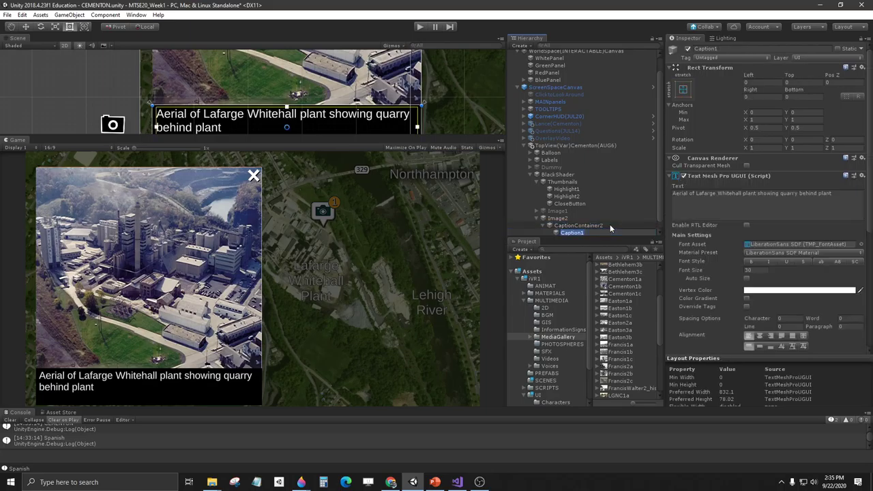
key(Left)
key(Left)
key(Left)
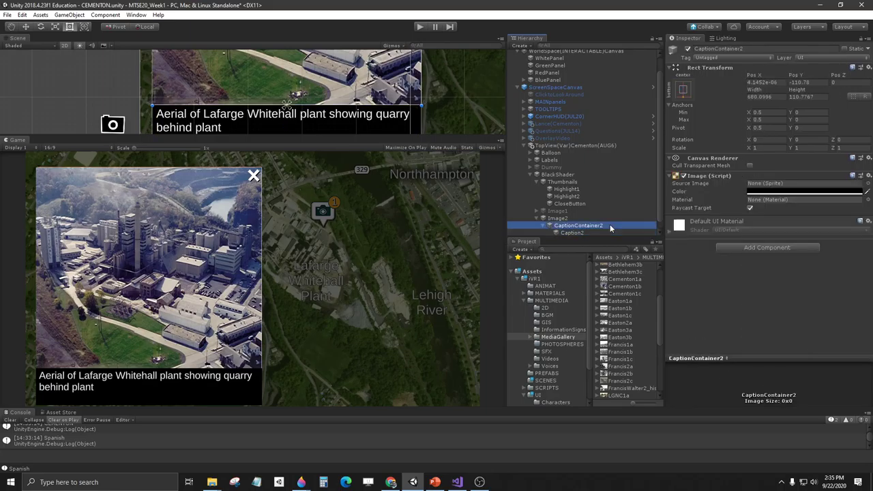
key(Right)
key(Down)
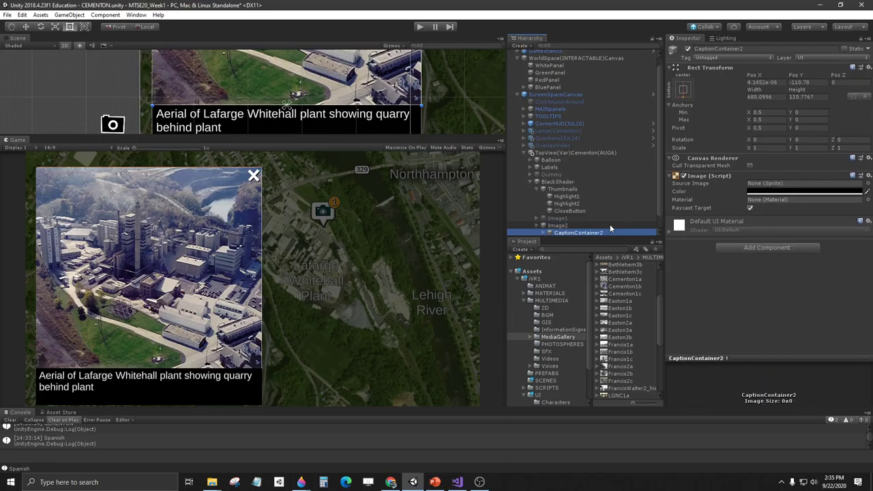
key(Down)
key(Up)
Deactivate the Image2 photo popup and reactivate Image1.
key(Left)
key(Left)
key(Left)
key(Up)
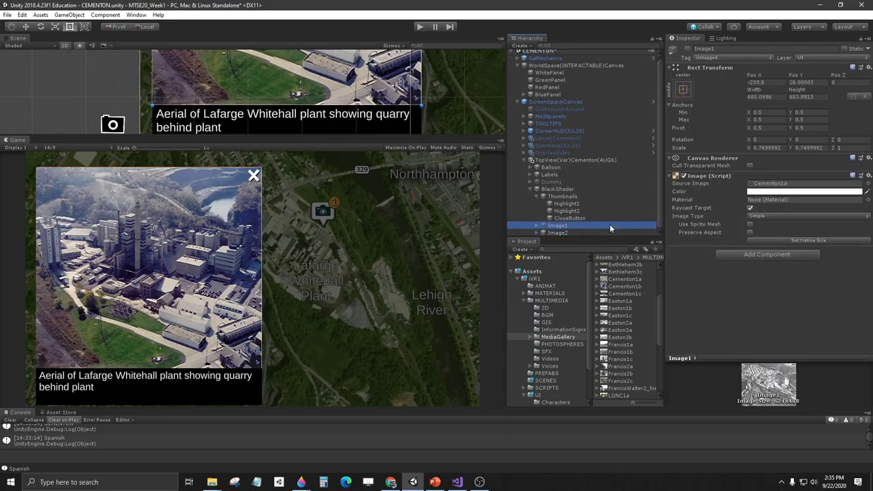
key(Right)
key(Down)
key(Down)
key(Down)
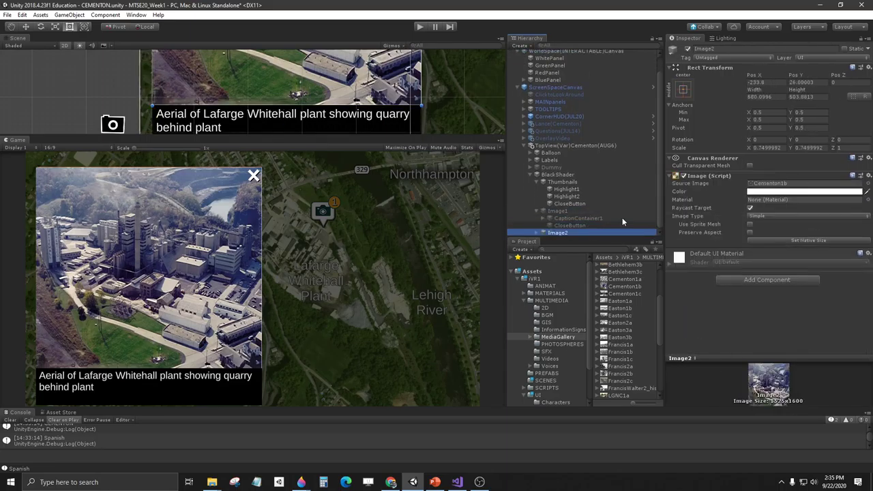
click(687, 49)
key(Up)
key(Up)
key(Up)
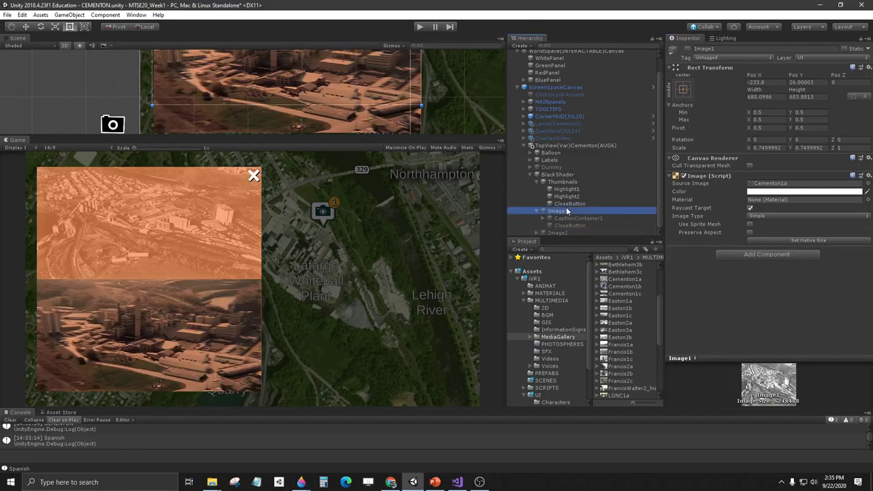
click(687, 49)
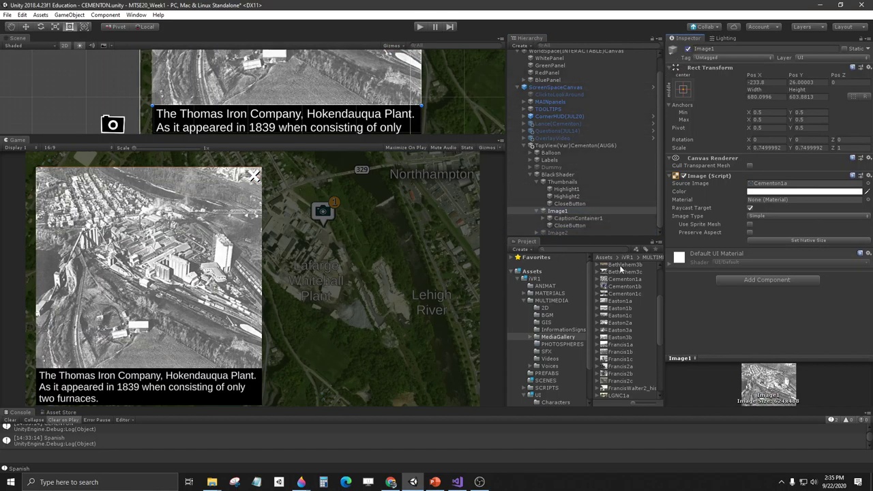
Paste 'Aerial view of Whitehall Cement, circa 1950-55' into Image1's Caption1 text.
key(alt+Tab)
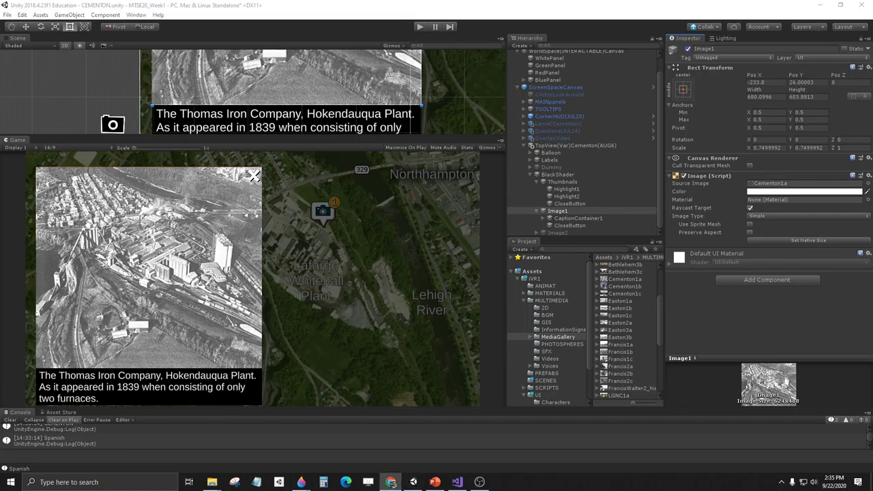
click(578, 219)
click(549, 218)
click(609, 226)
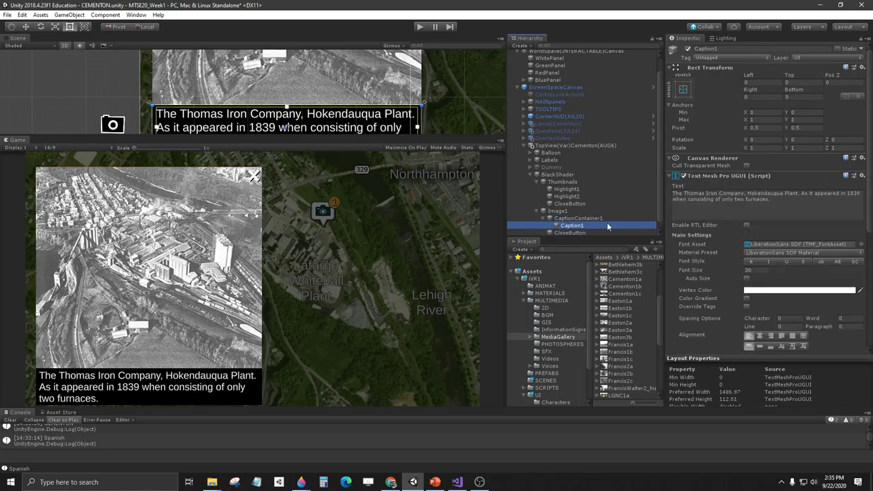
click(790, 199)
text(Aerial view of Whitehall Cement, circa 1950-55)
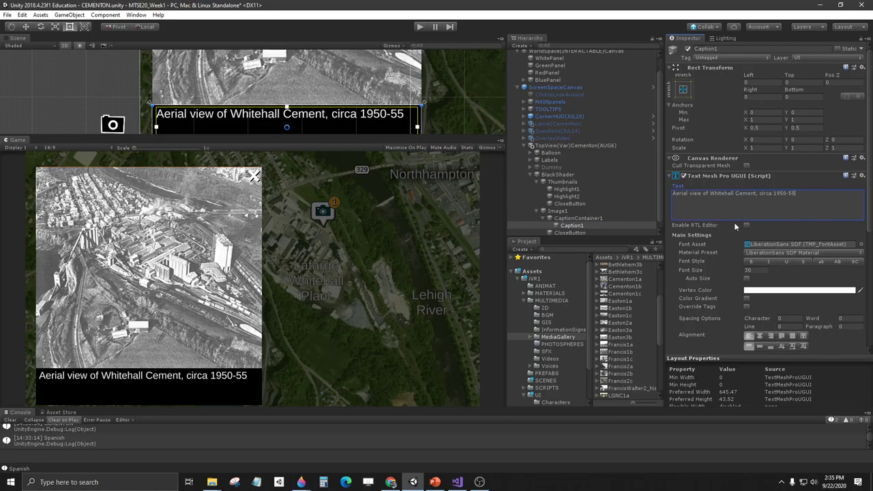
Shorten CaptionContainer1 to 70.9 high so the caption fits one line.
middle_drag(349, 123, 378, 79)
scroll(379, 79, down, 1)
click(558, 211)
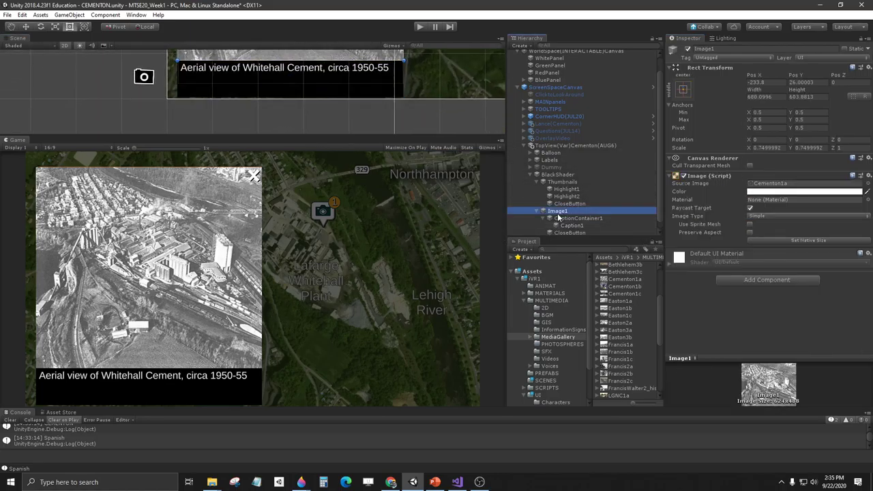
click(573, 218)
drag(222, 97, 219, 83)
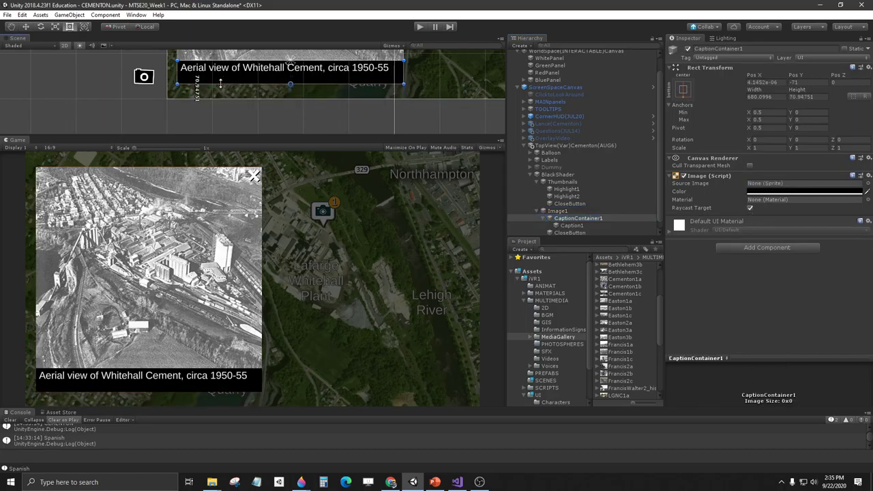
Turn off the Image1 photo popup and turn on Image2.
click(558, 211)
click(688, 49)
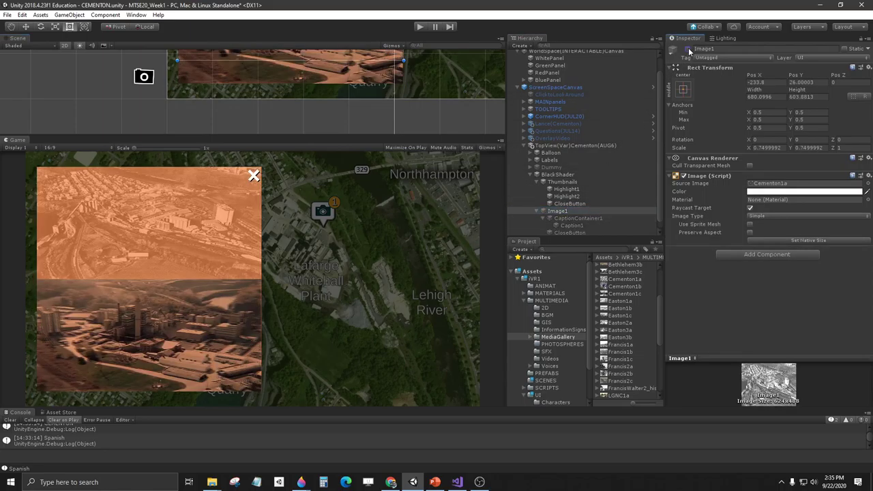
click(534, 211)
click(565, 231)
click(689, 50)
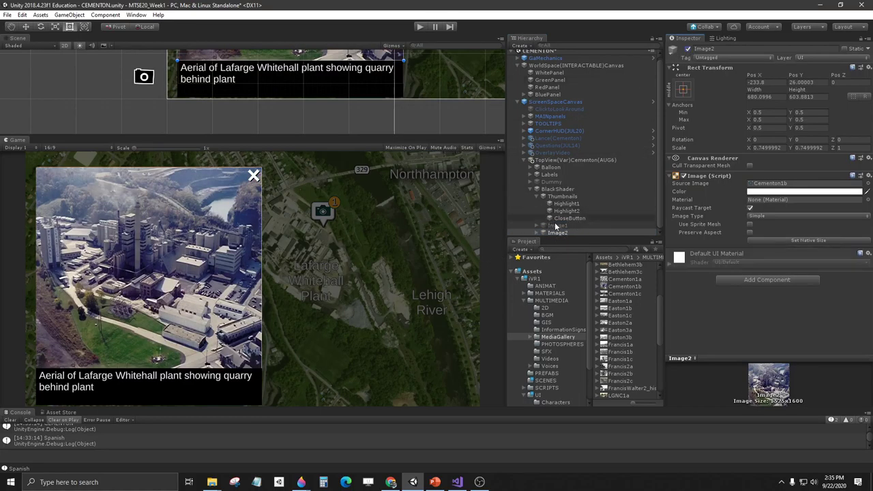
Shorten CaptionContainer2 to 81.9 high to fit its two-line caption.
click(539, 234)
click(539, 233)
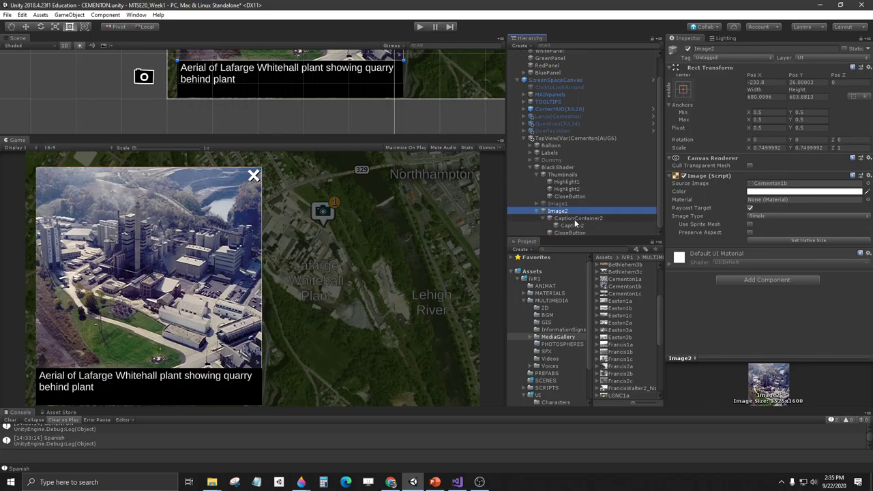
click(575, 218)
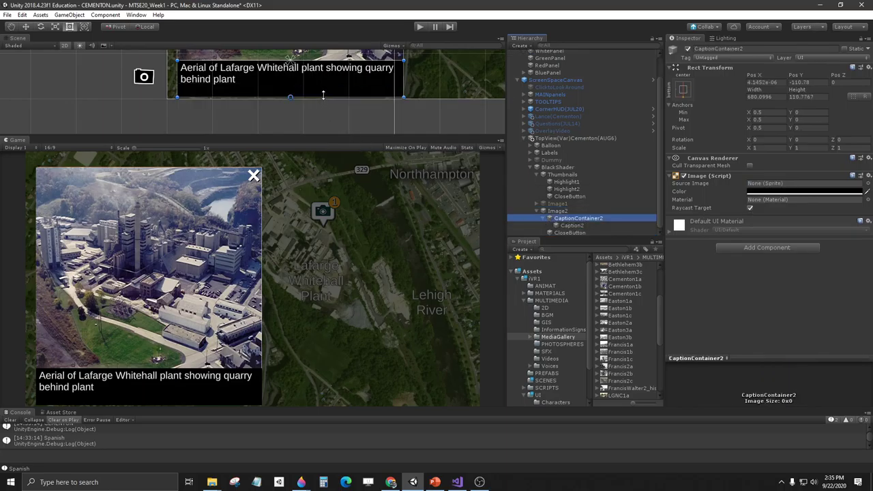
drag(324, 95, 324, 86)
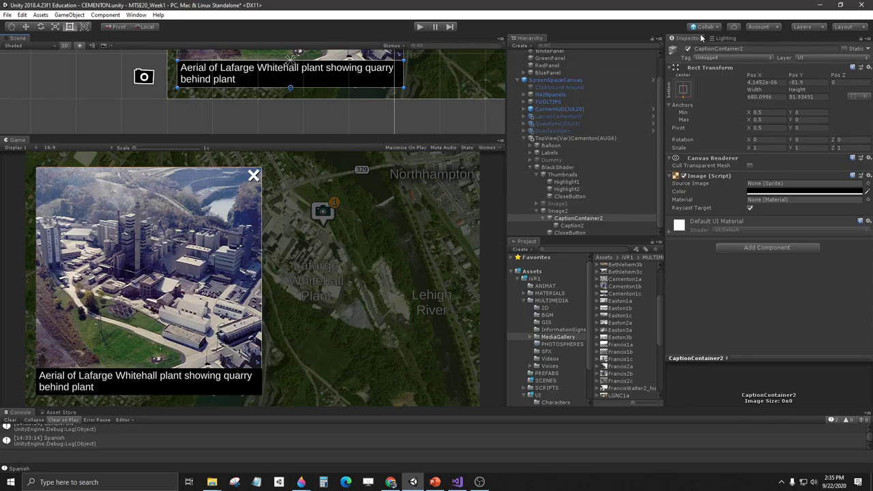
Hide Image2 again and start play mode to test the panel.
click(556, 211)
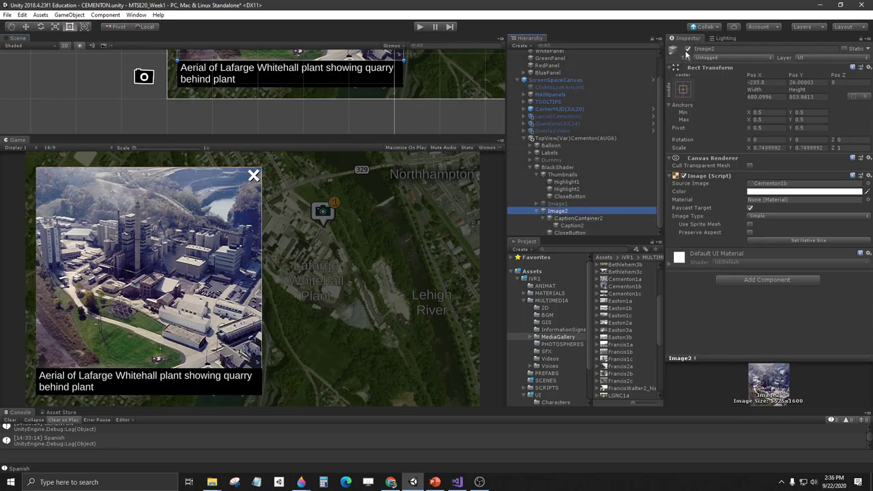
click(544, 212)
click(536, 211)
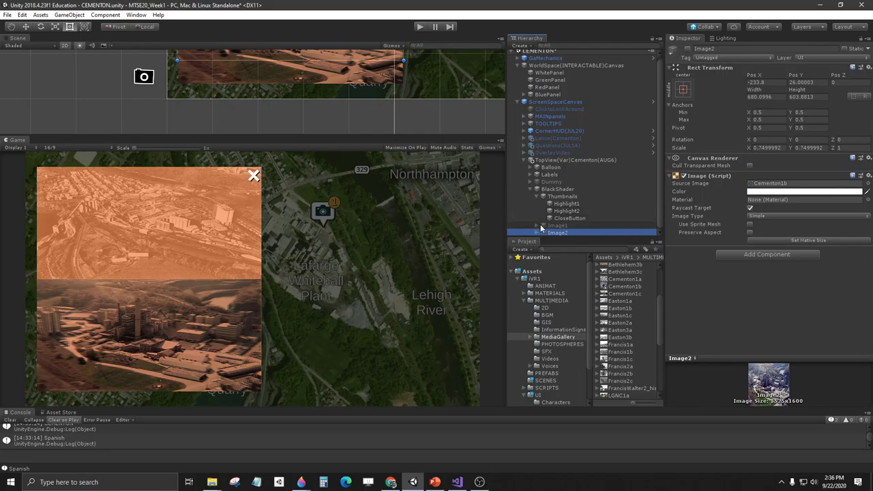
click(420, 27)
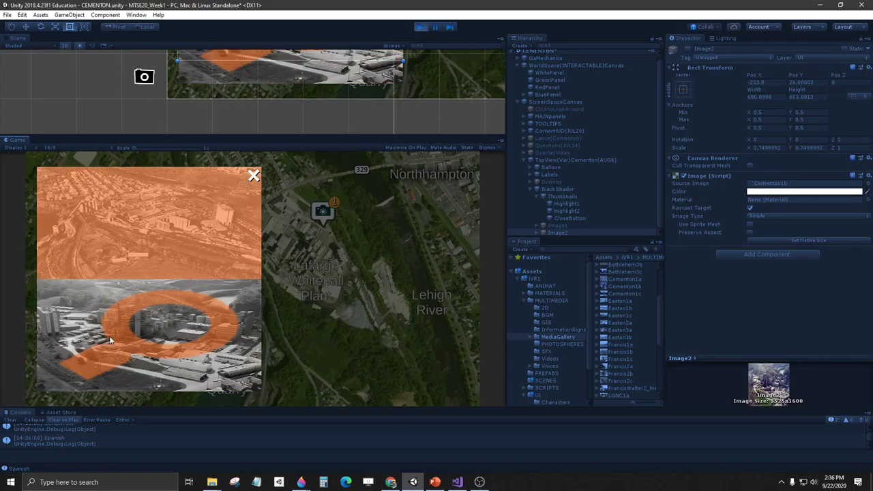
click(422, 28)
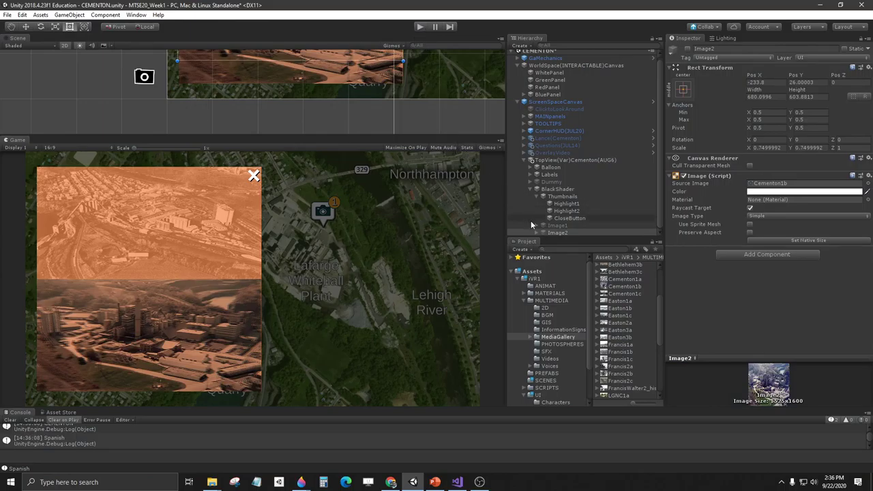
click(556, 204)
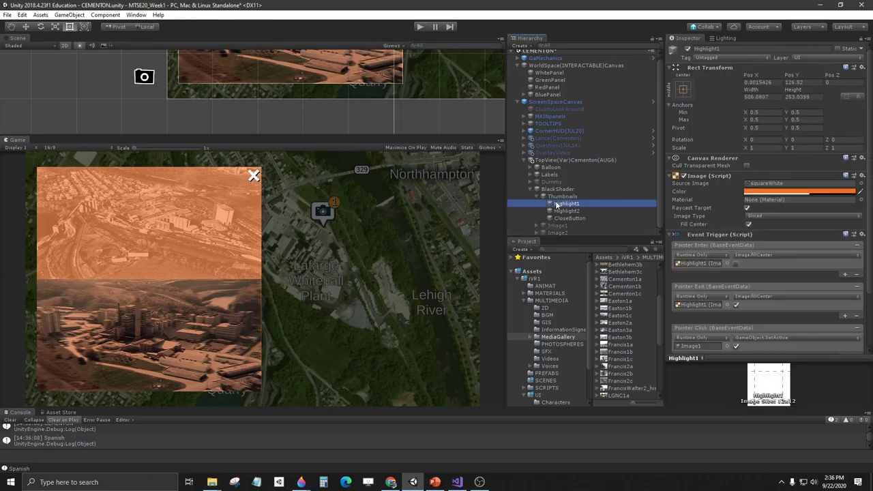
click(566, 211)
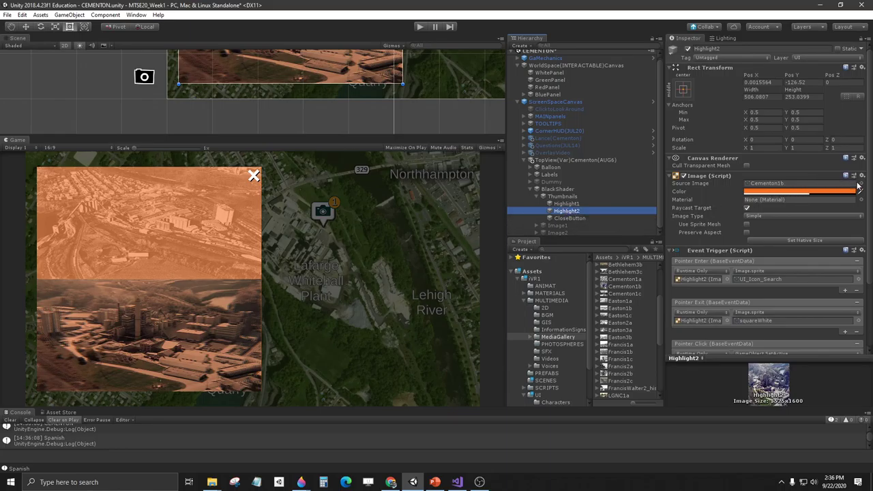
Clear Highlight2's Source Image to None, matching Highlight1, and save the scene.
click(569, 204)
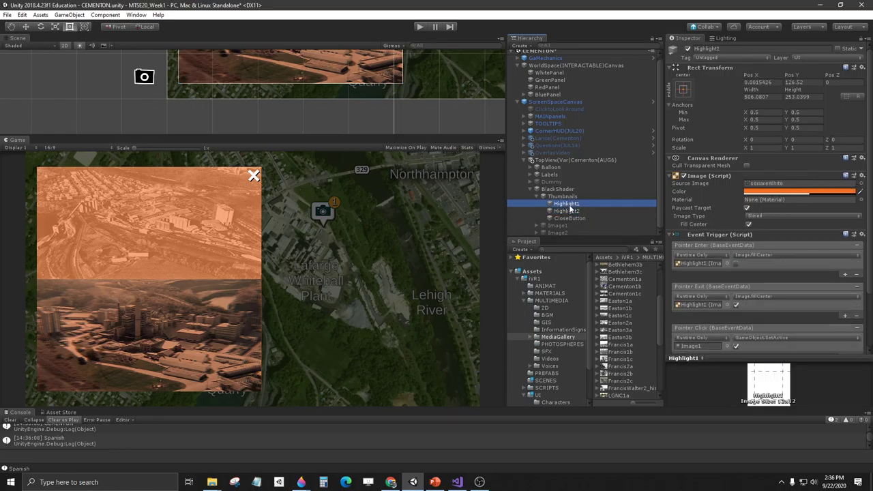
click(569, 211)
click(811, 183)
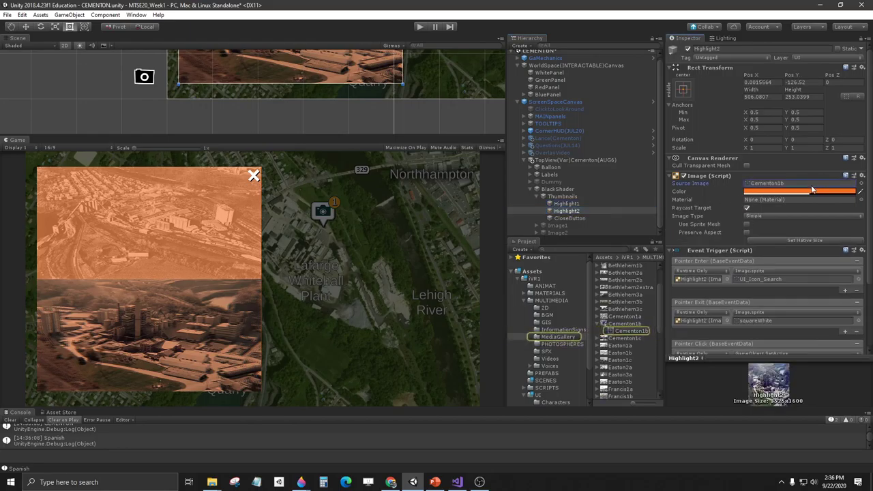
key(Delete)
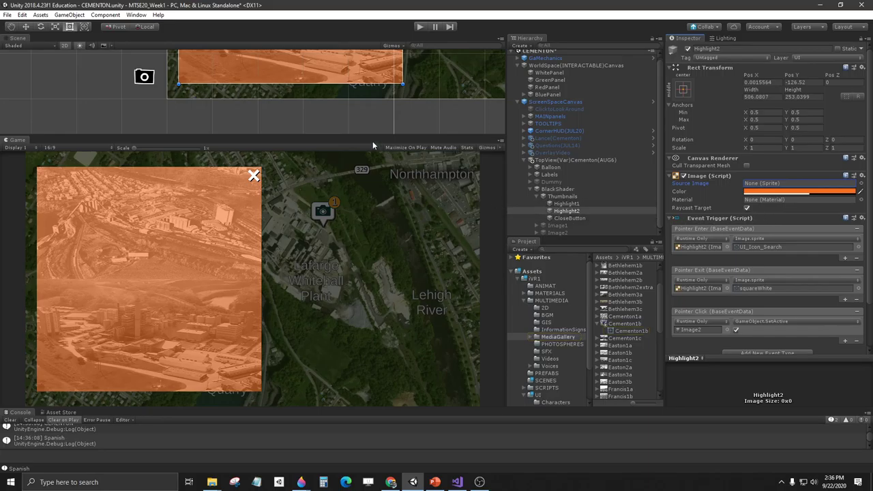
click(7, 15)
click(24, 49)
click(420, 26)
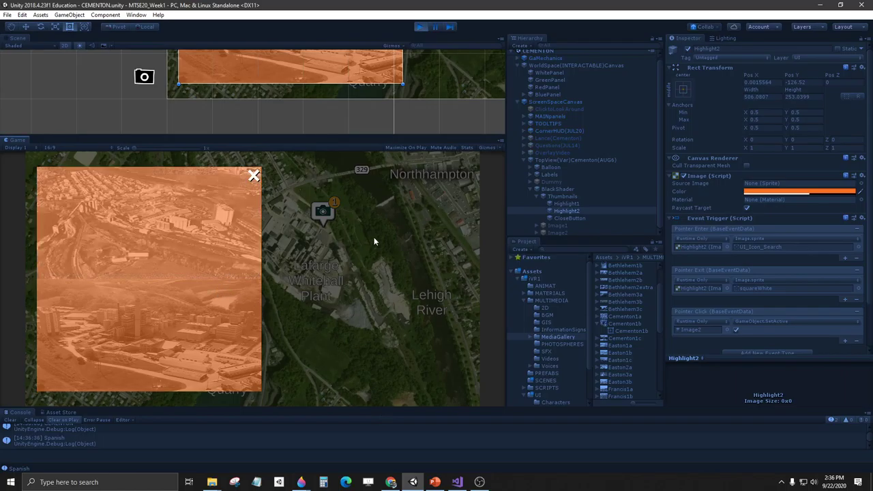
click(193, 240)
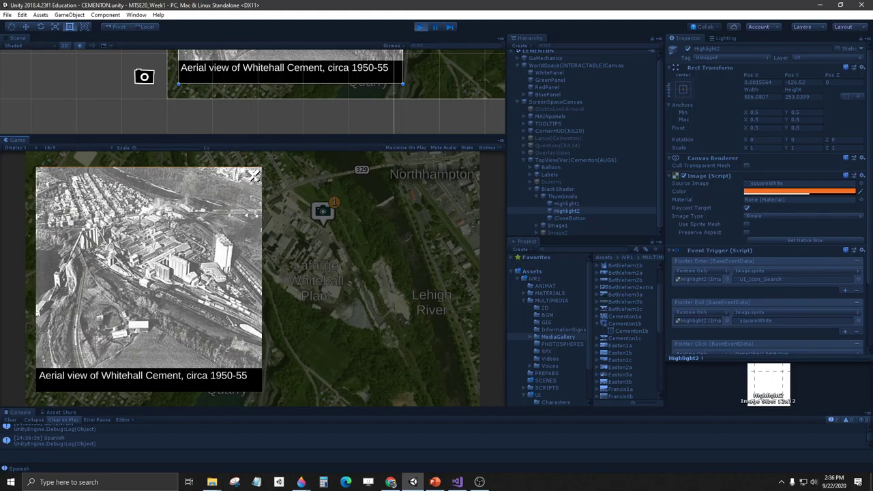
click(254, 175)
click(166, 339)
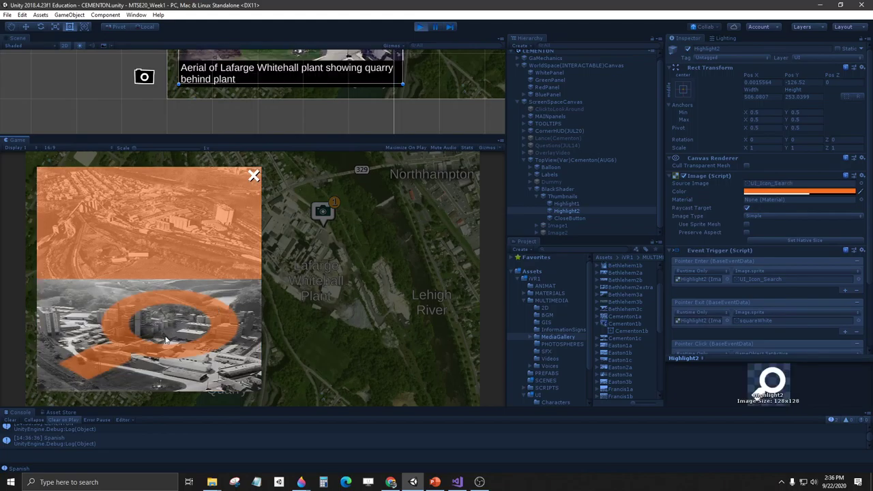
click(254, 176)
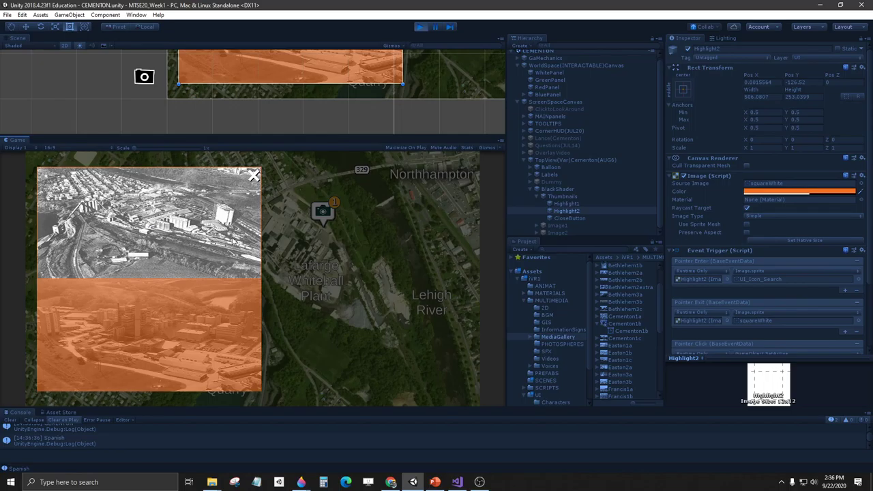
click(222, 317)
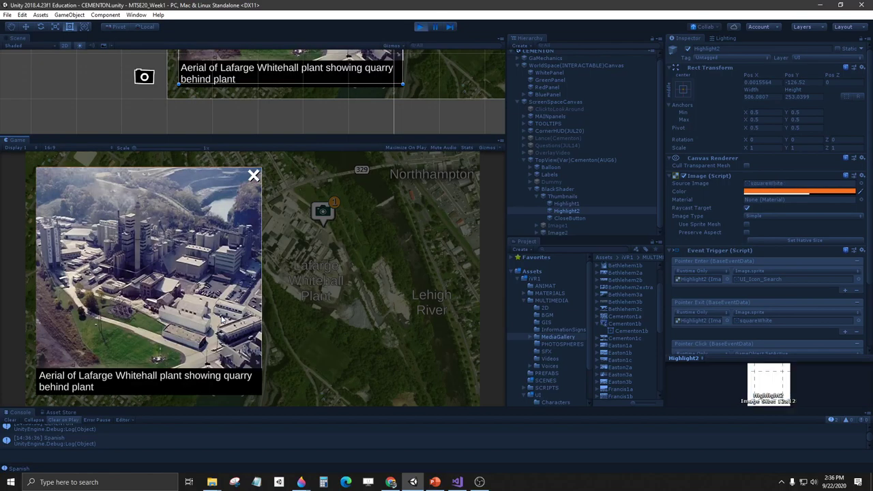
click(254, 177)
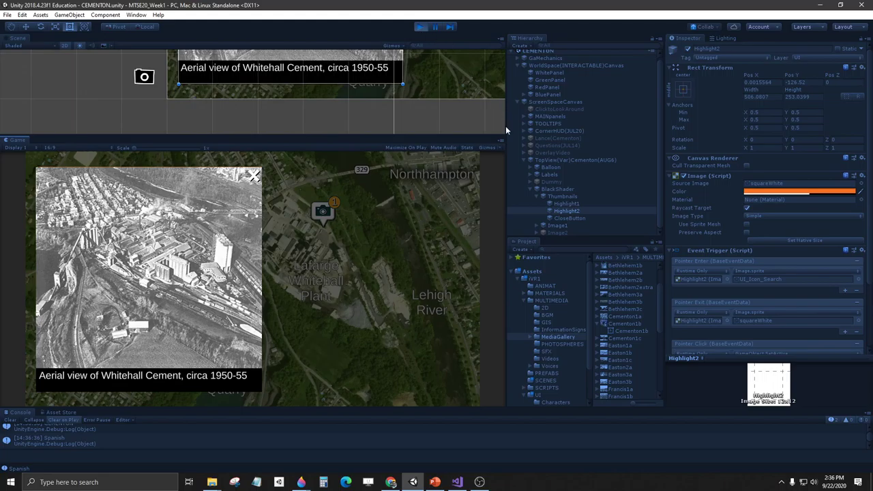
click(420, 26)
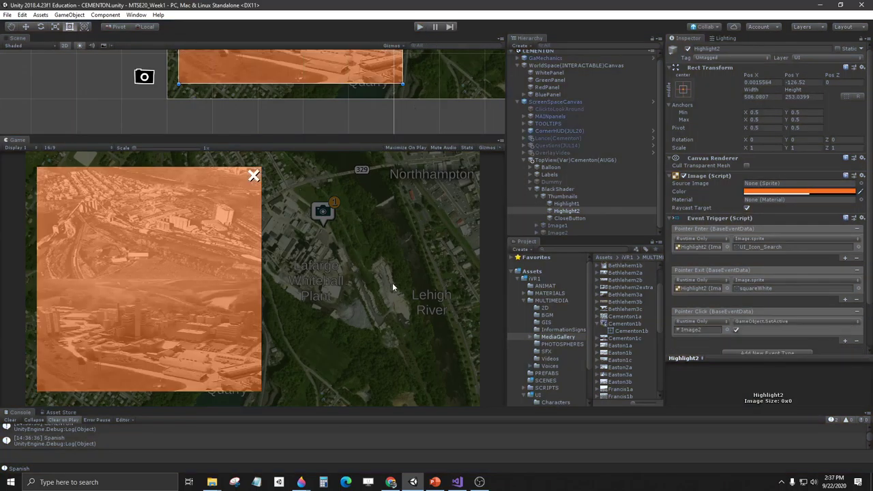
click(419, 27)
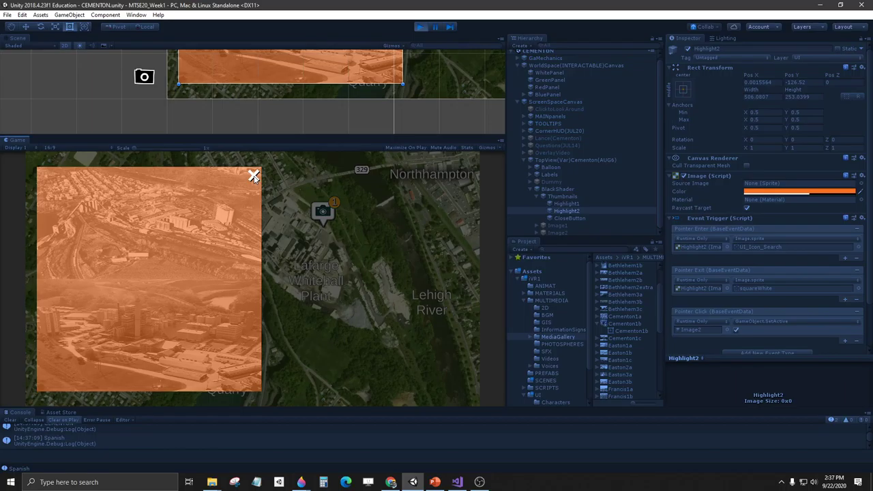
Stop play mode and make CloseButton's Pointer Click call GameObject.SetActive on BlackShader.
click(424, 28)
click(562, 219)
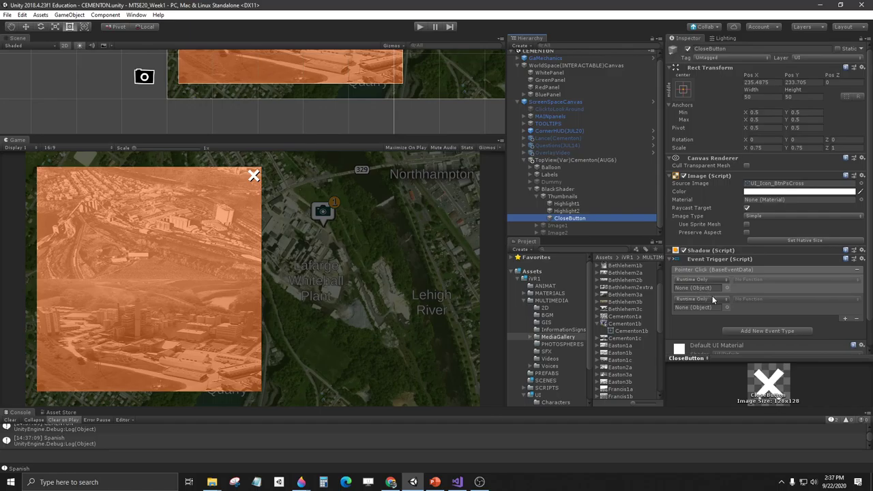
click(857, 311)
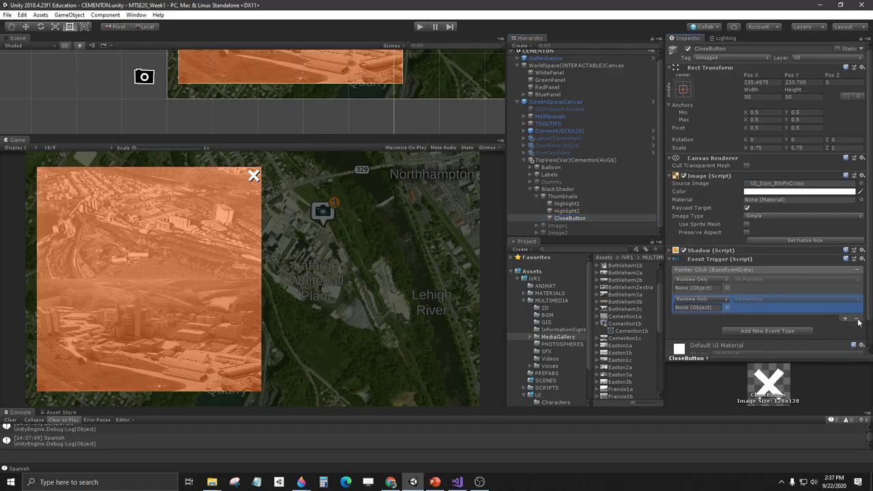
click(857, 319)
click(543, 196)
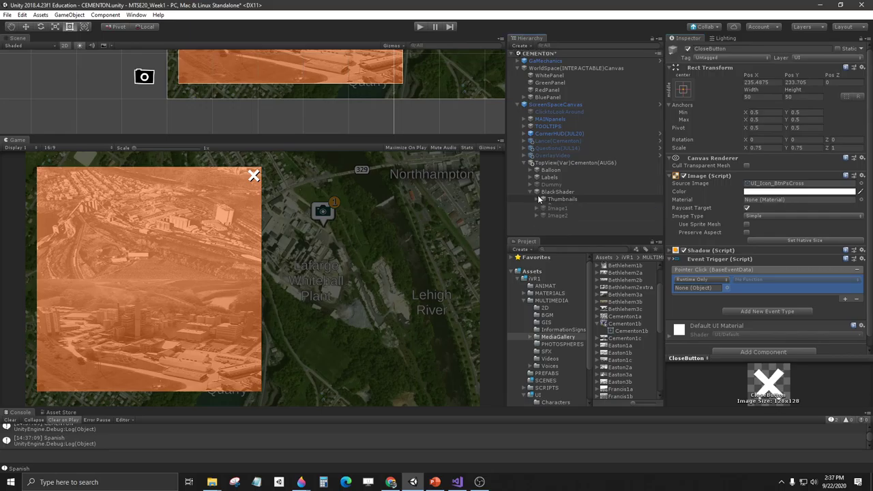
drag(702, 255, 707, 286)
click(764, 280)
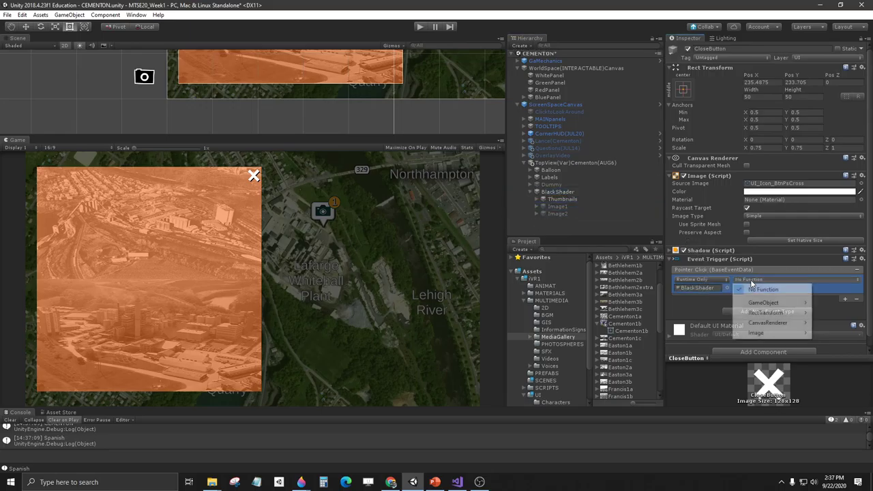
mouse_move(764, 302)
click(665, 383)
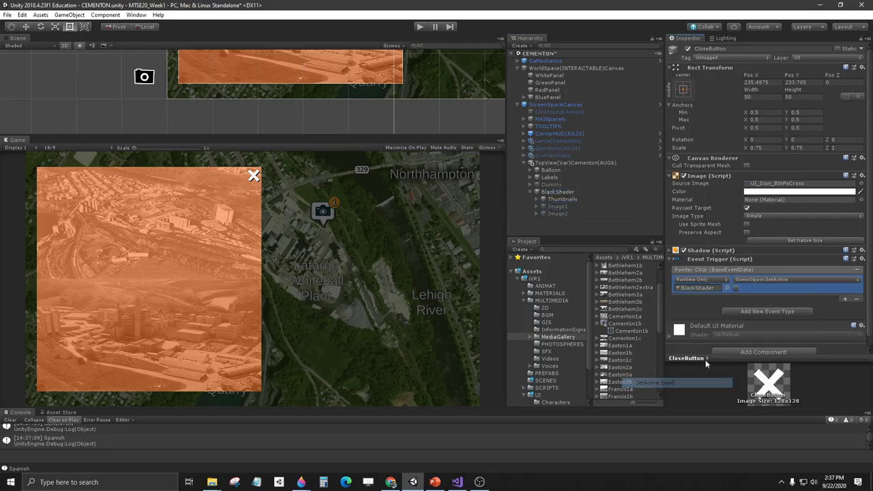
Add a second Pointer Click listener calling GameObject.SetActive, ticked, on Dummy, then run the game.
click(845, 299)
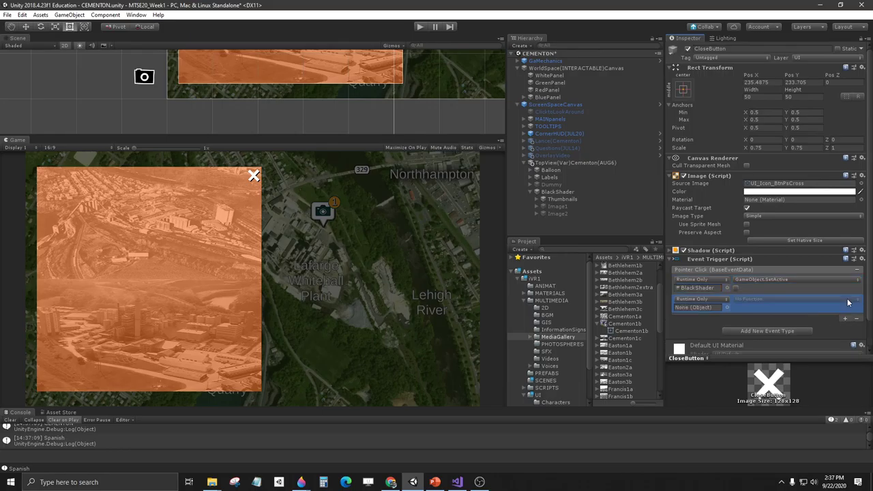
click(535, 192)
drag(556, 191, 702, 308)
click(758, 302)
mouse_move(767, 322)
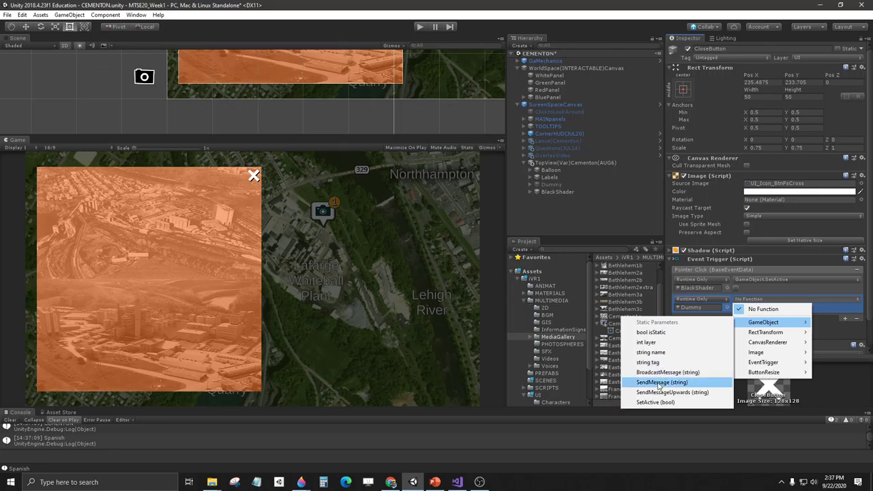
click(655, 401)
click(736, 307)
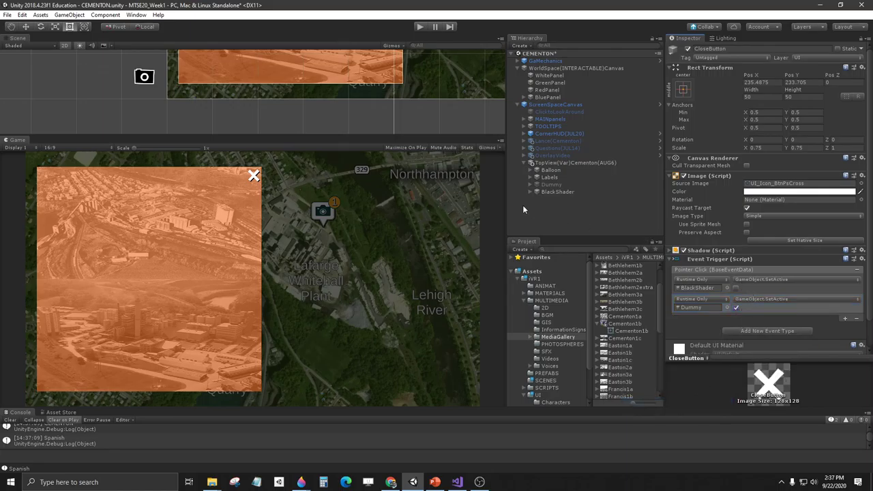
click(420, 27)
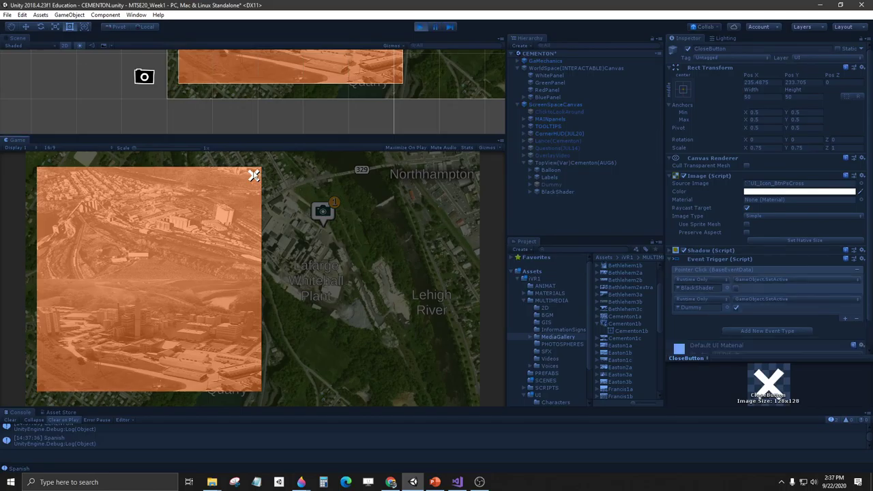
Test the close X and camera marker hiding and reopening the photo panel, then stop play mode.
click(254, 176)
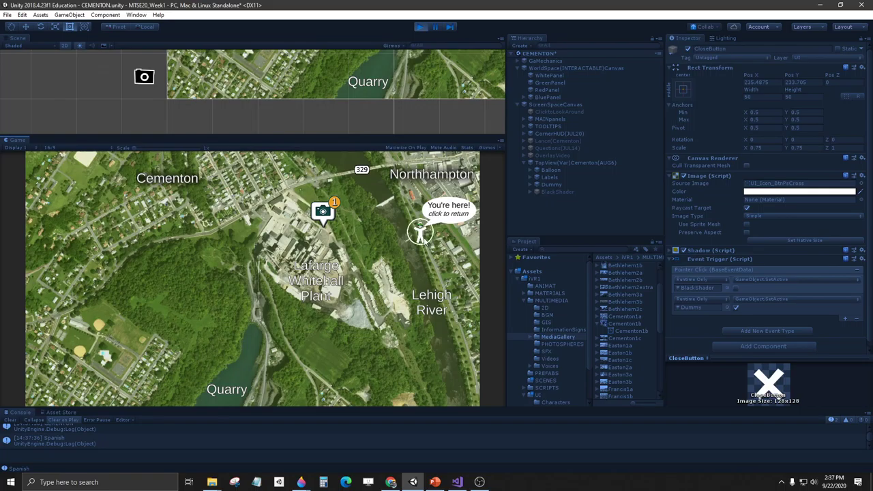
click(326, 212)
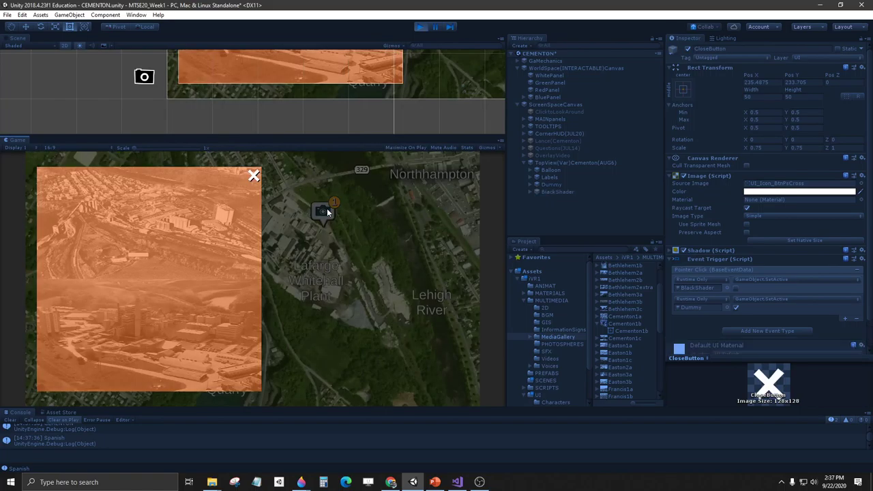
click(254, 175)
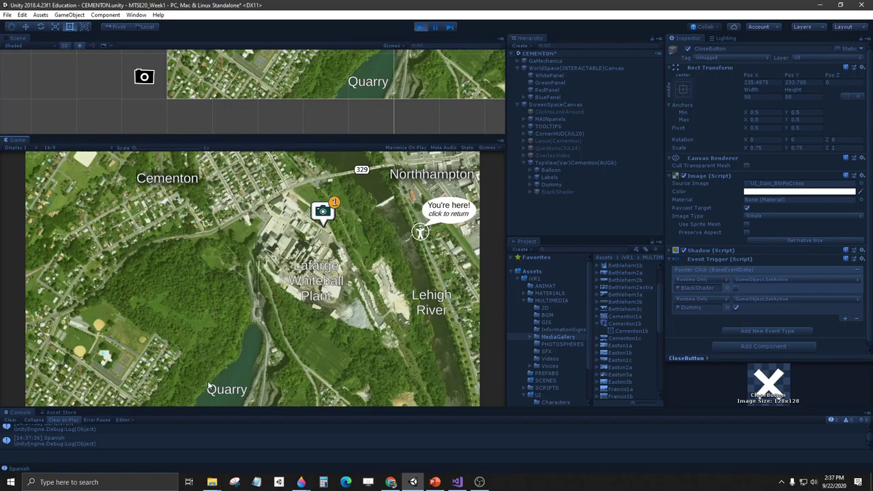
click(324, 212)
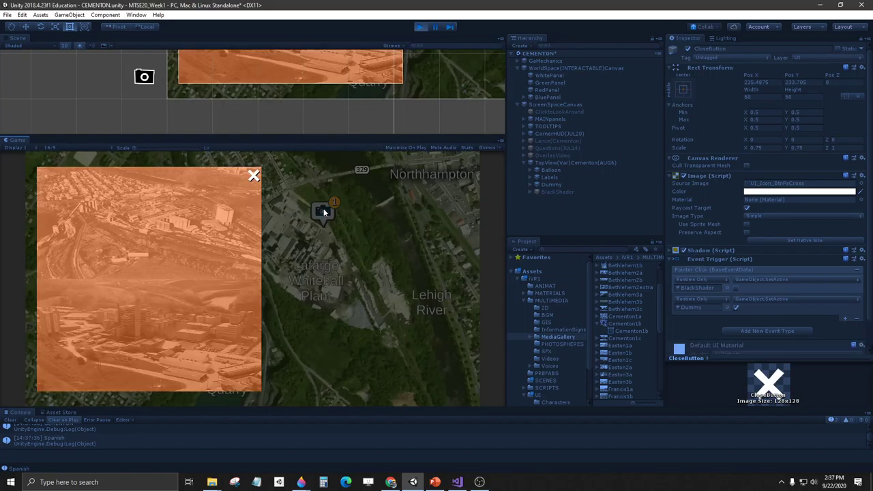
click(254, 175)
click(421, 27)
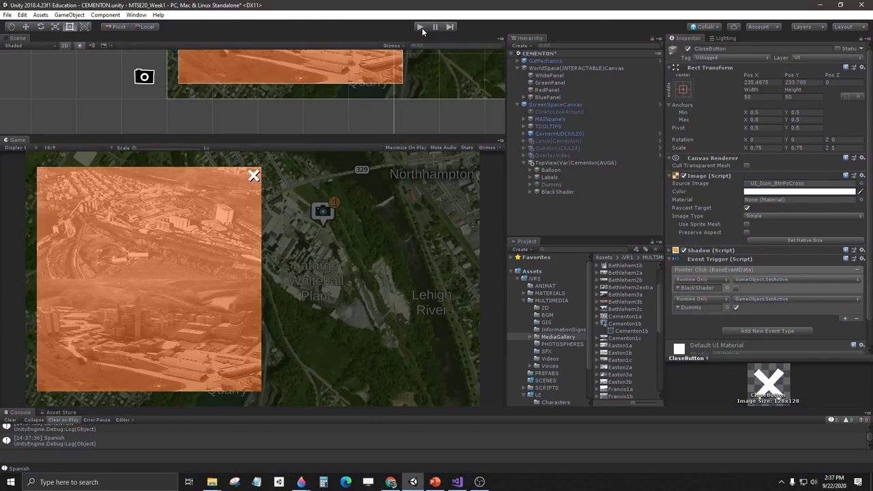
click(6, 15)
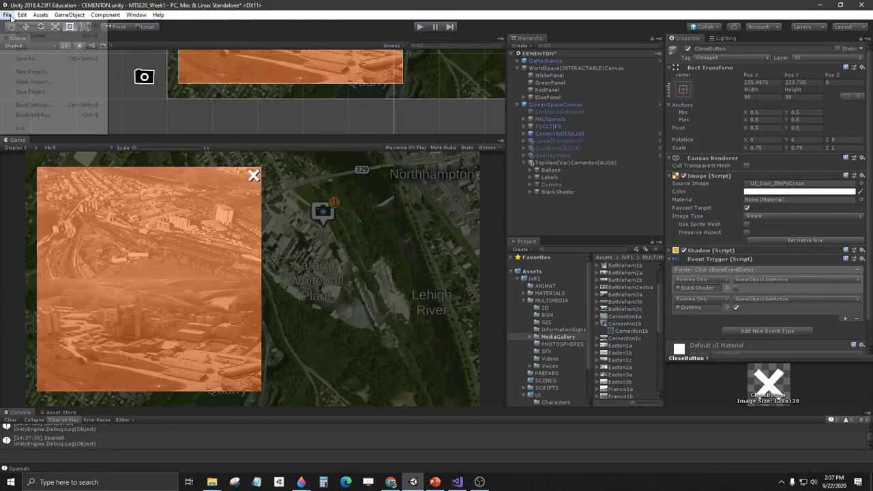
Save the scene and set TopView(Var)Cementon(AUG6) to start disabled.
click(26, 49)
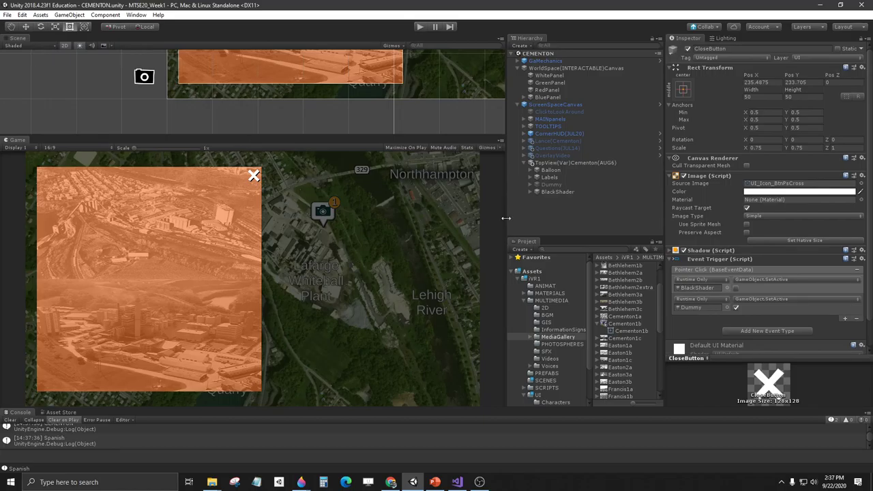
click(524, 163)
click(549, 163)
click(688, 48)
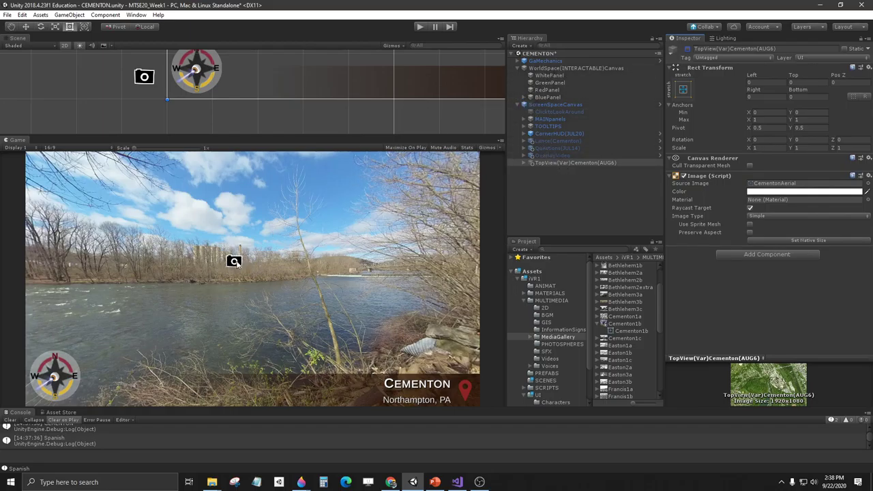
Make PHOTOButton's On Click call GameObject.SetActive (checked) on TopView, then enter play mode.
click(522, 98)
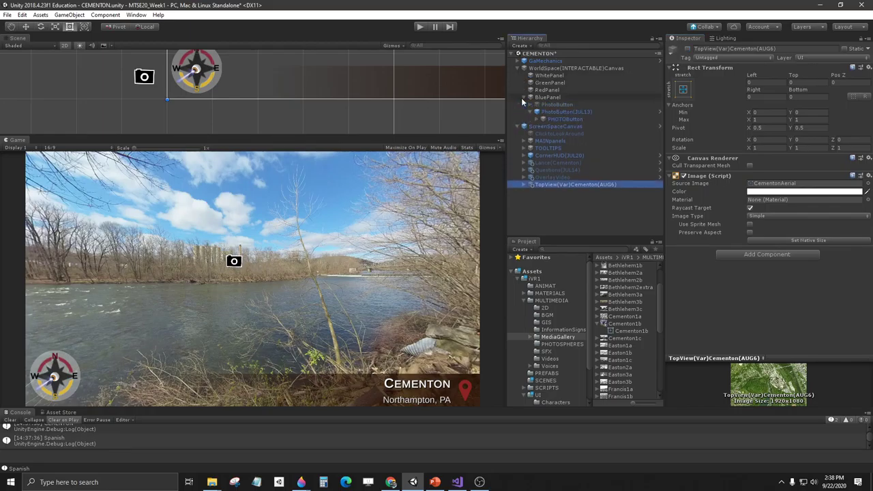
click(551, 119)
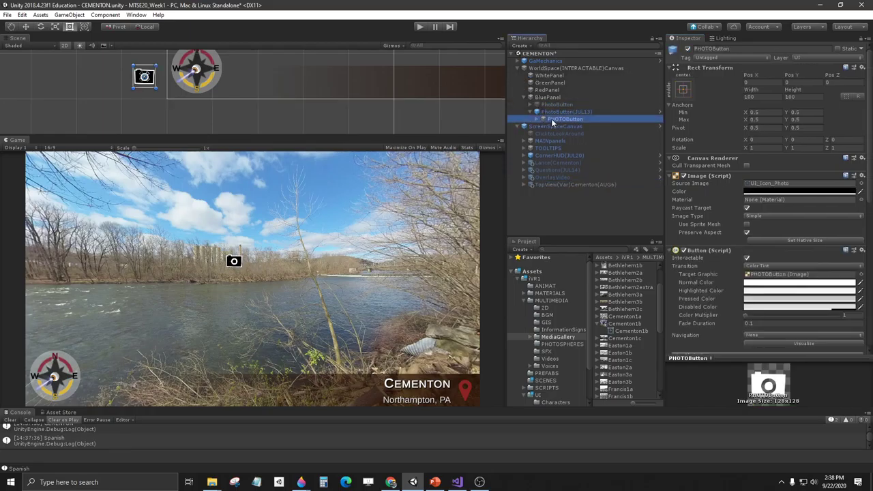
scroll(756, 252, down, 5)
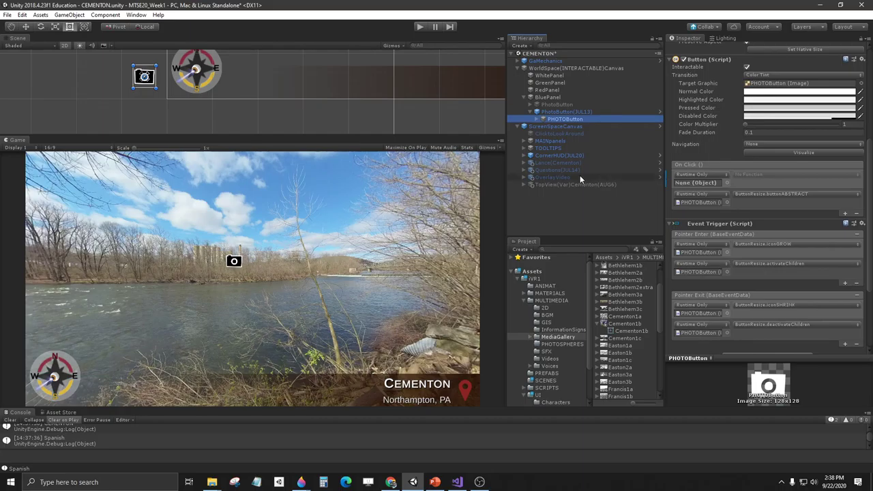
click(545, 184)
drag(545, 184, 702, 183)
click(747, 176)
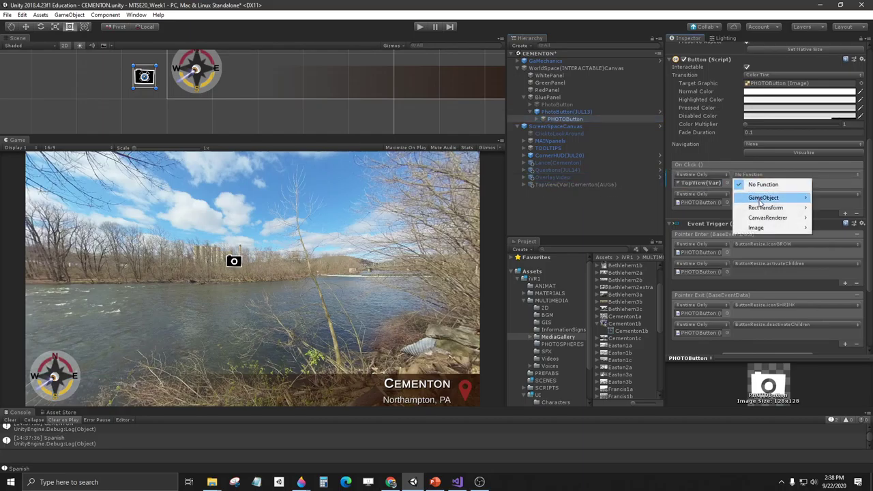
mouse_move(751, 195)
click(660, 270)
drag(660, 271, 714, 273)
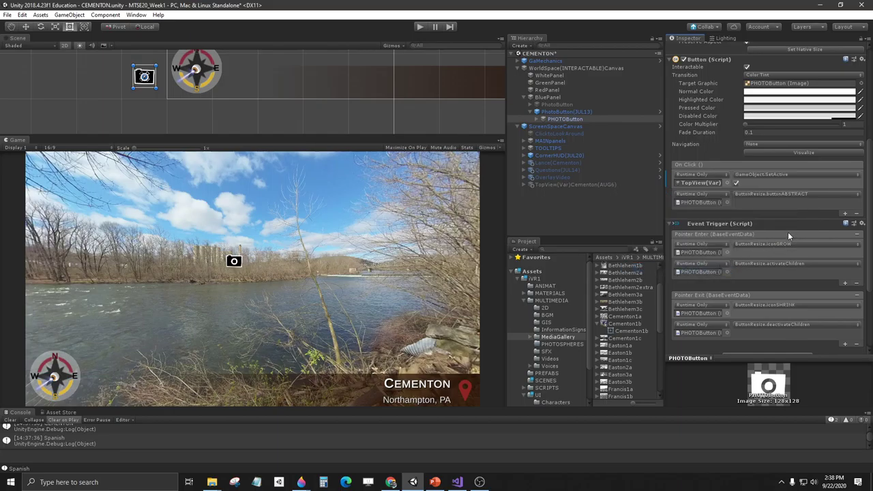
scroll(762, 294, up, 3)
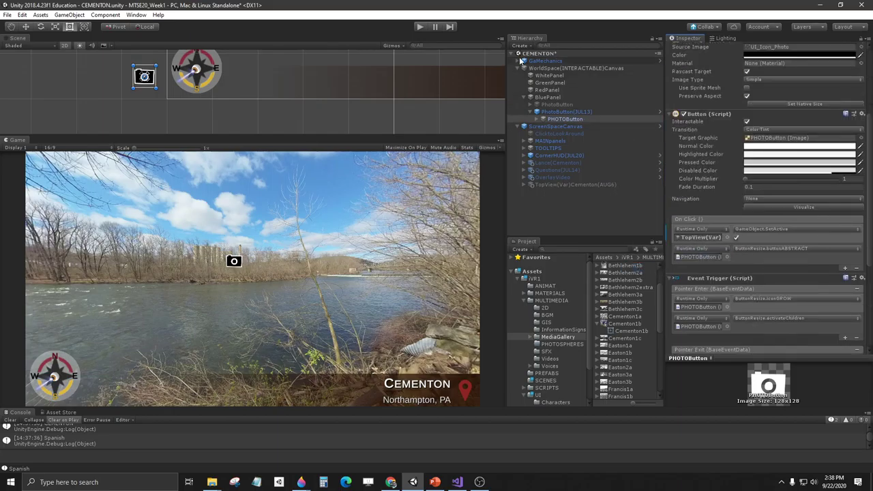
click(417, 28)
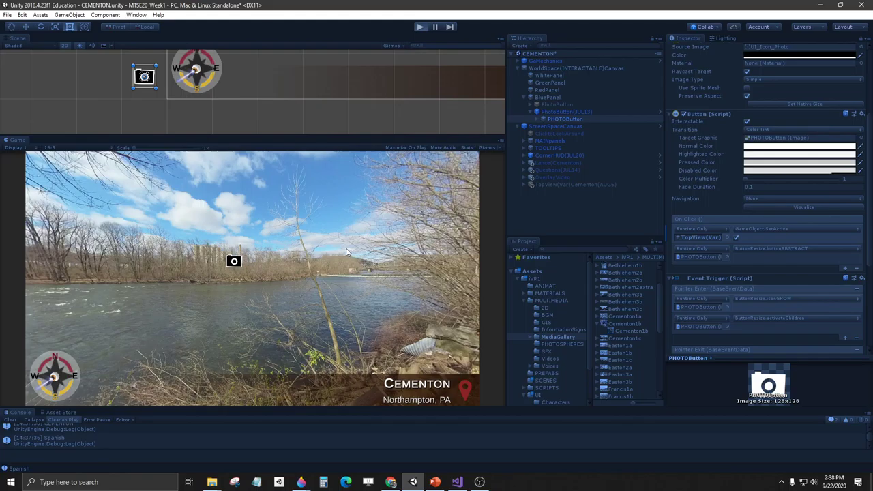
Test the camera icon opening the TopView map, close the photo, return via the You're here marker, then stop play.
click(232, 261)
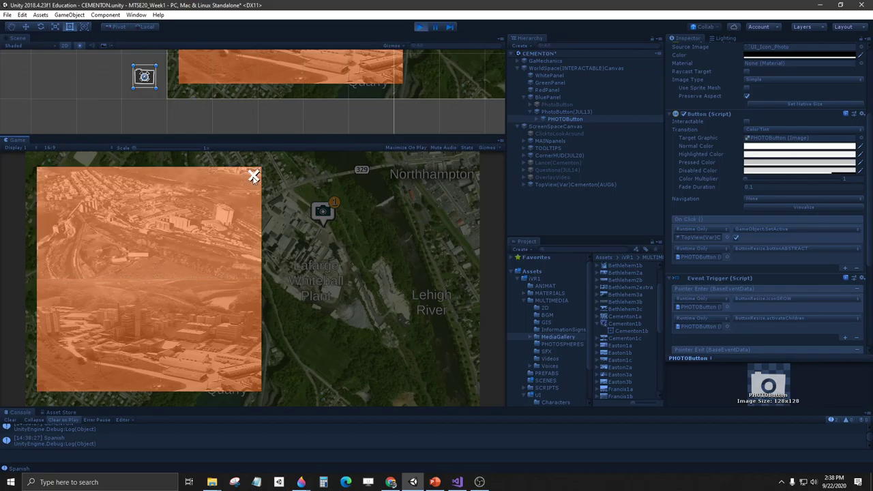
click(253, 177)
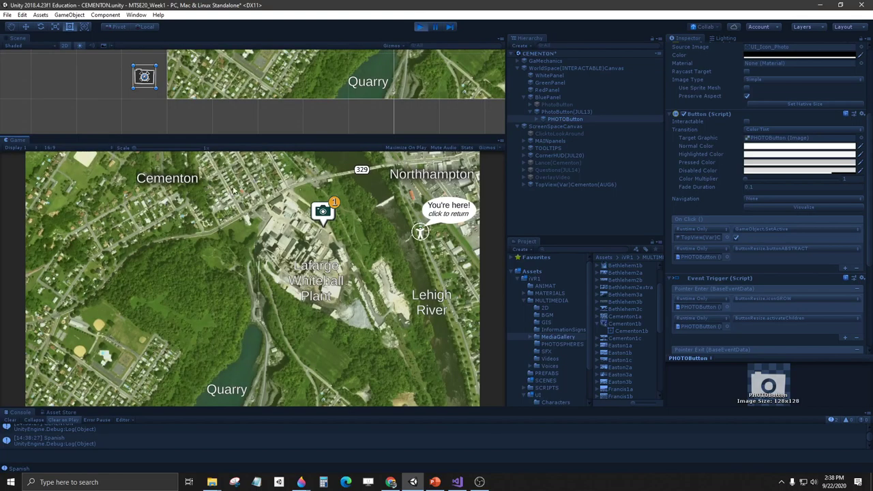
click(421, 232)
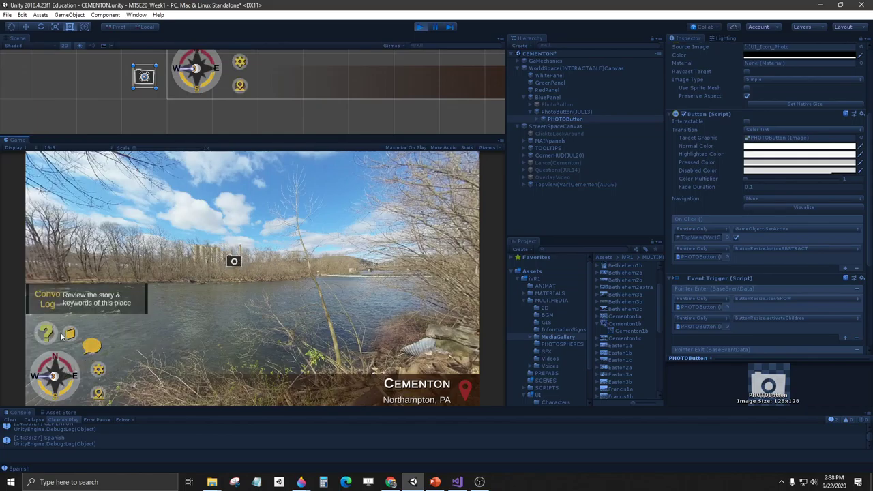
click(420, 27)
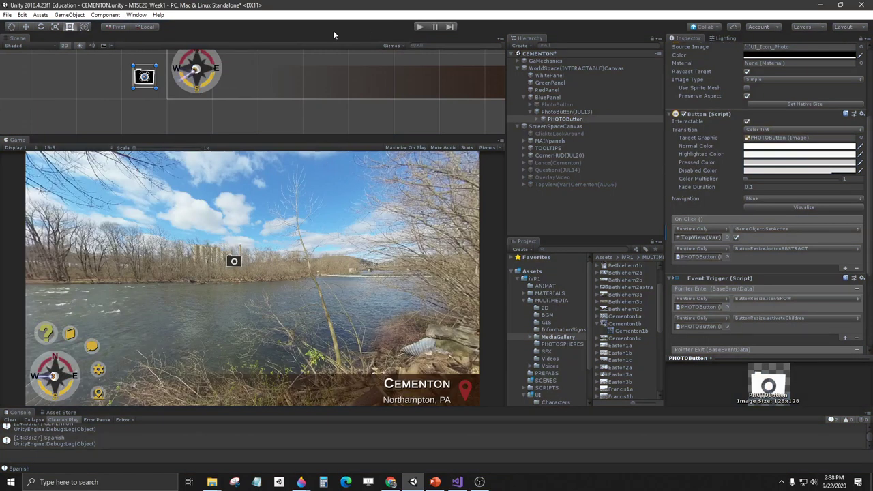